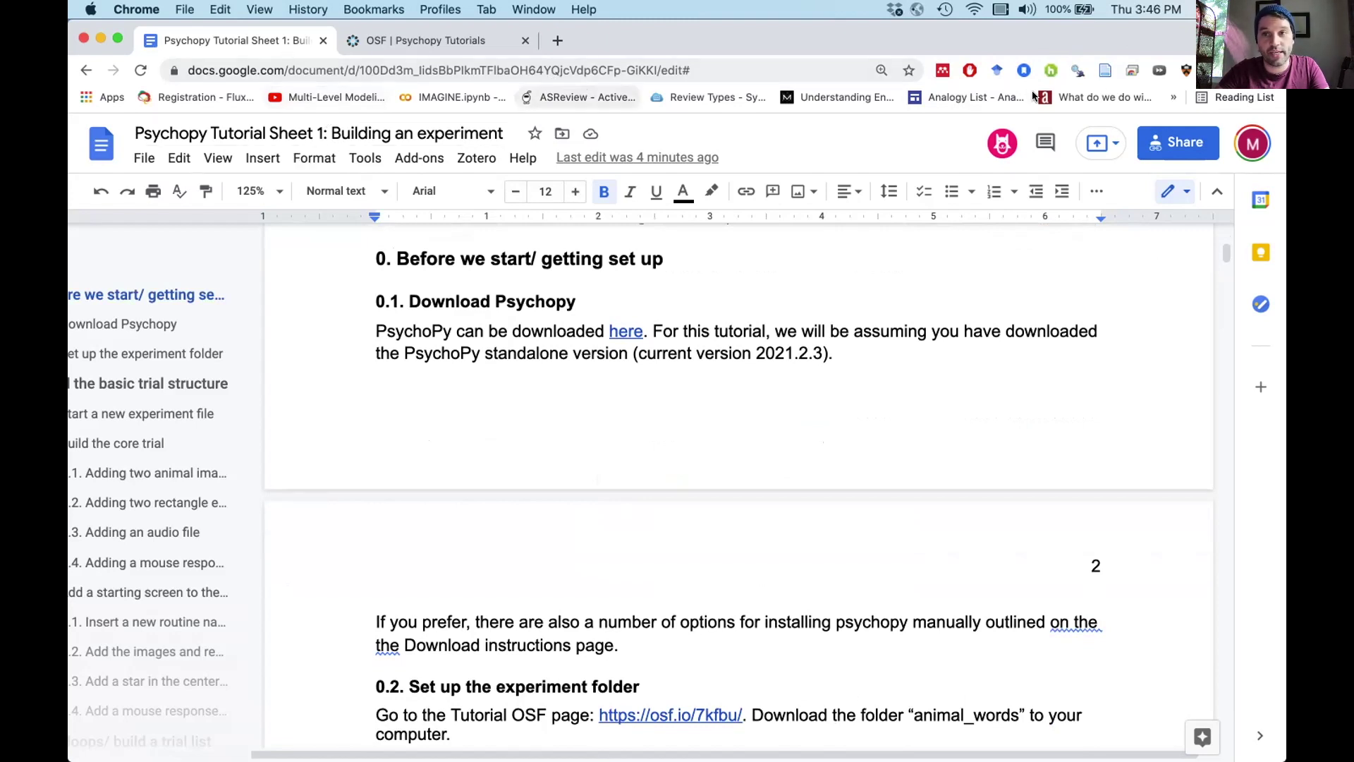
- Search the web for "install psychopy" in a new browser tab and open the PsychoPy download page
left_click_drag(1035, 38, 1035, 75)
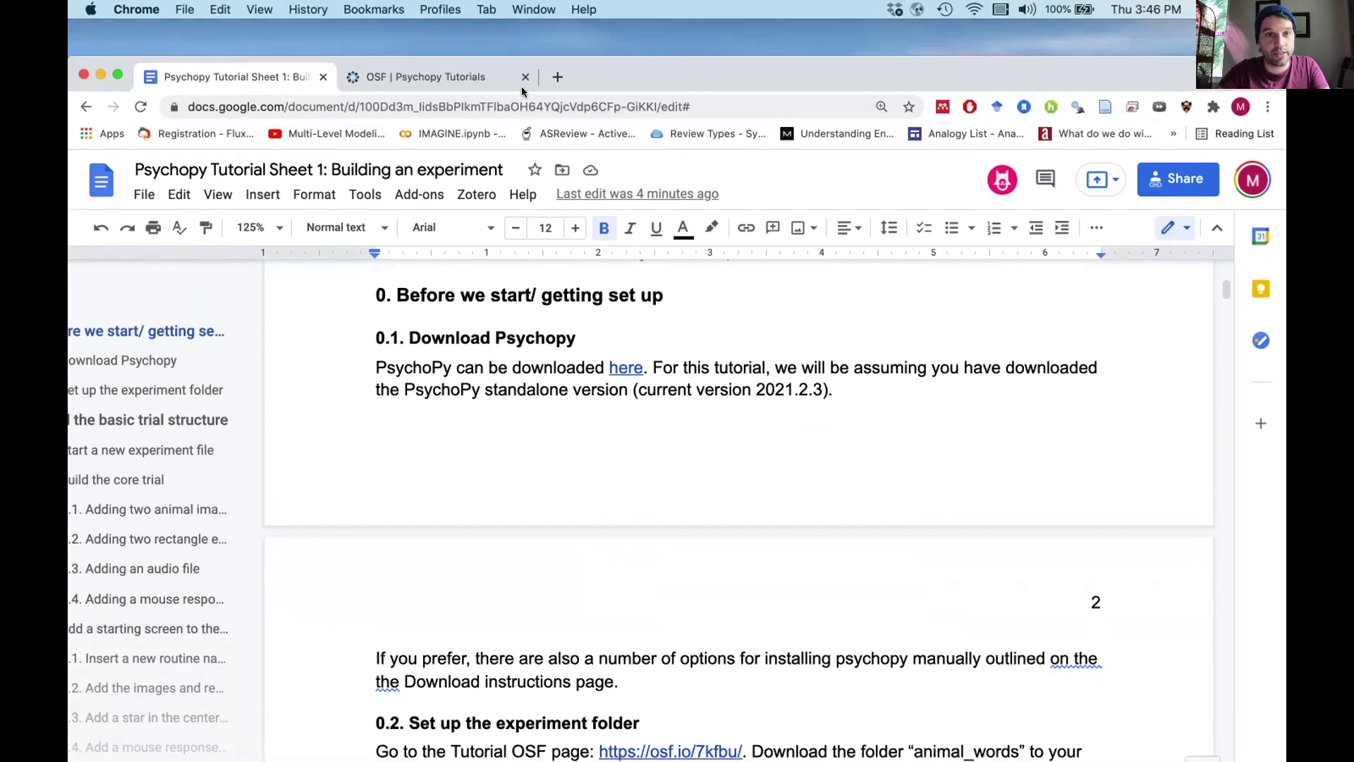
left_click(557, 77)
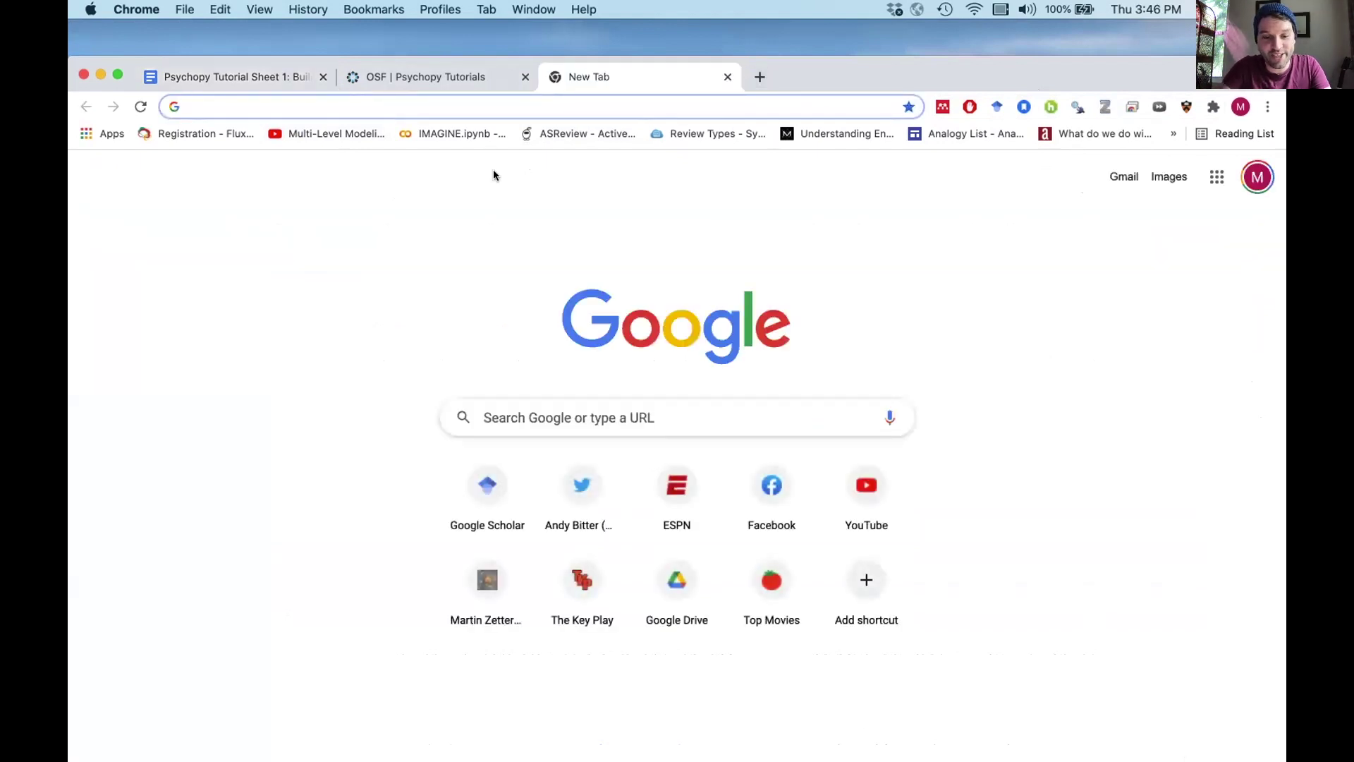
type("install")
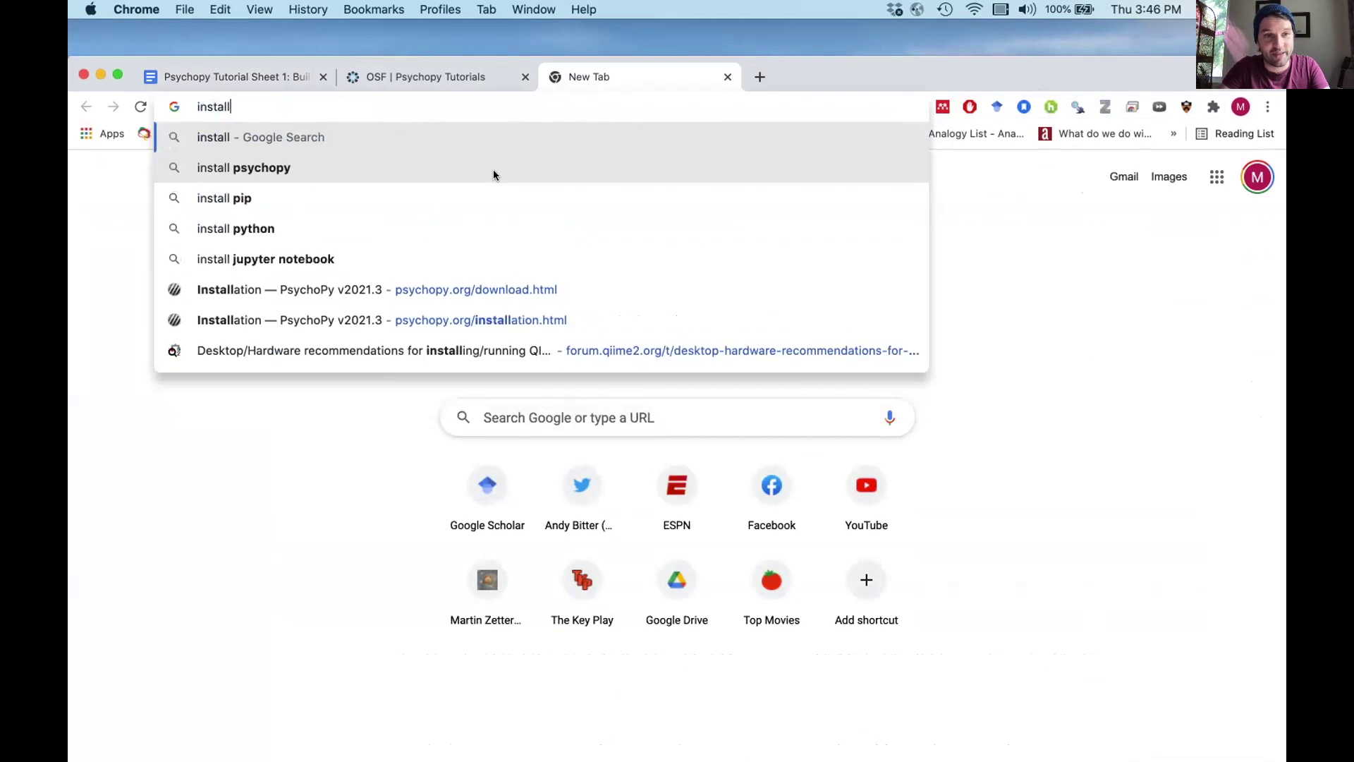
type(" psychopy")
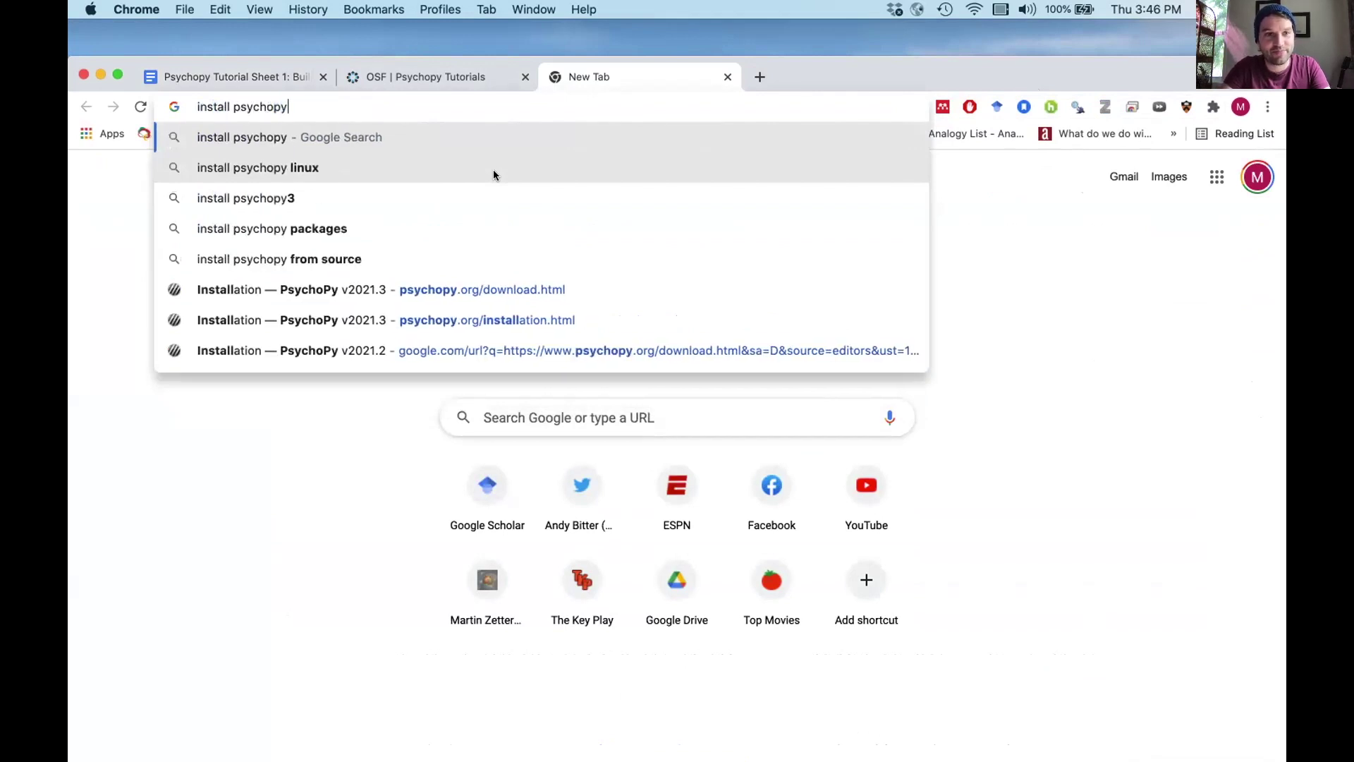
key("Return")
left_click(387, 334)
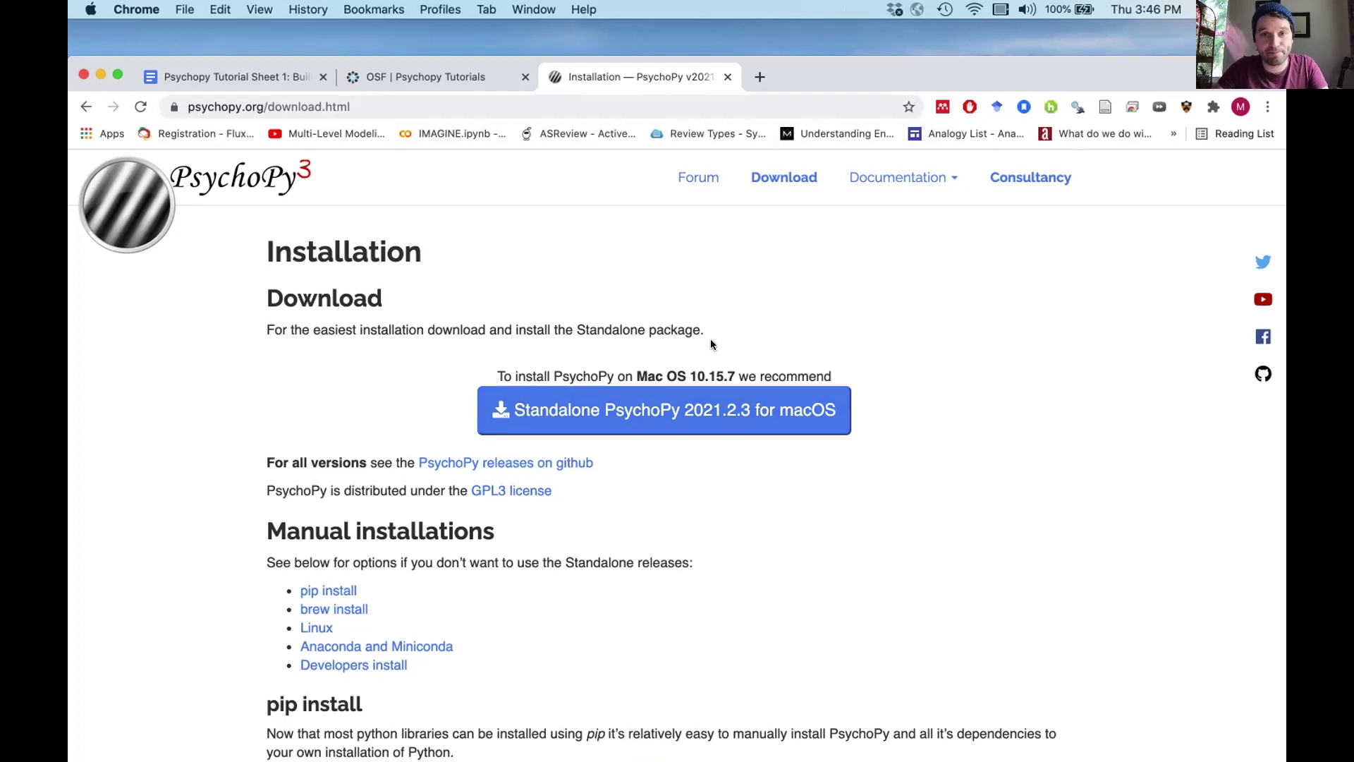
left_click(246, 76)
scroll(665, 663, "down", 1)
scroll(666, 663, "down", 6)
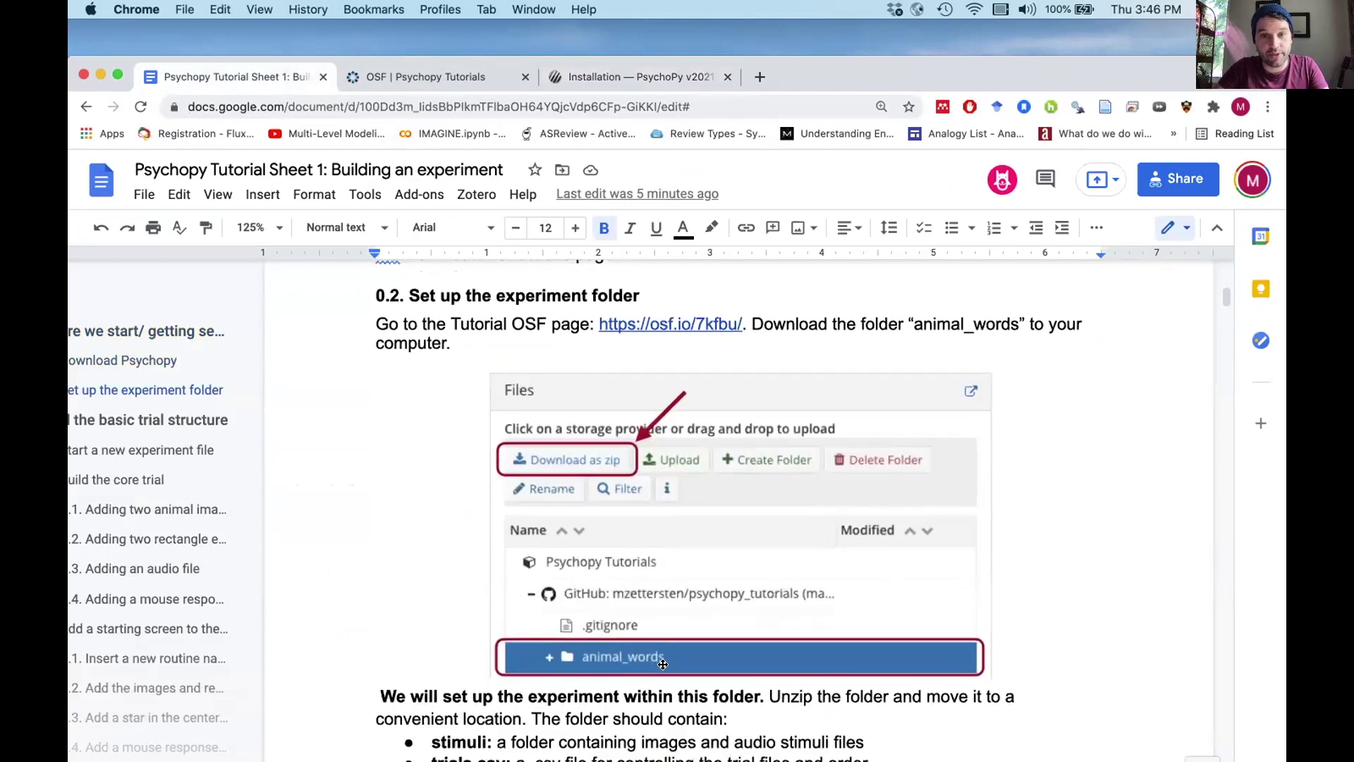
left_click(639, 324)
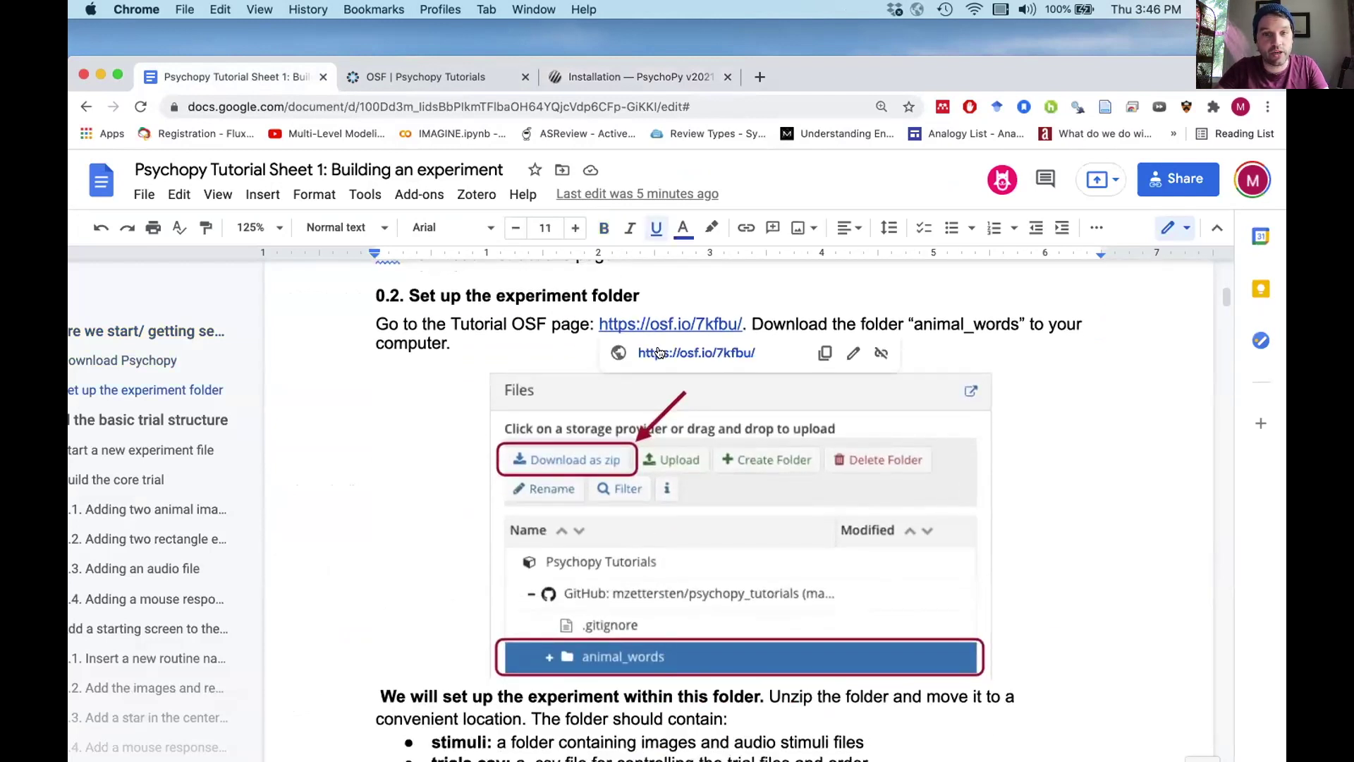
left_click(658, 352)
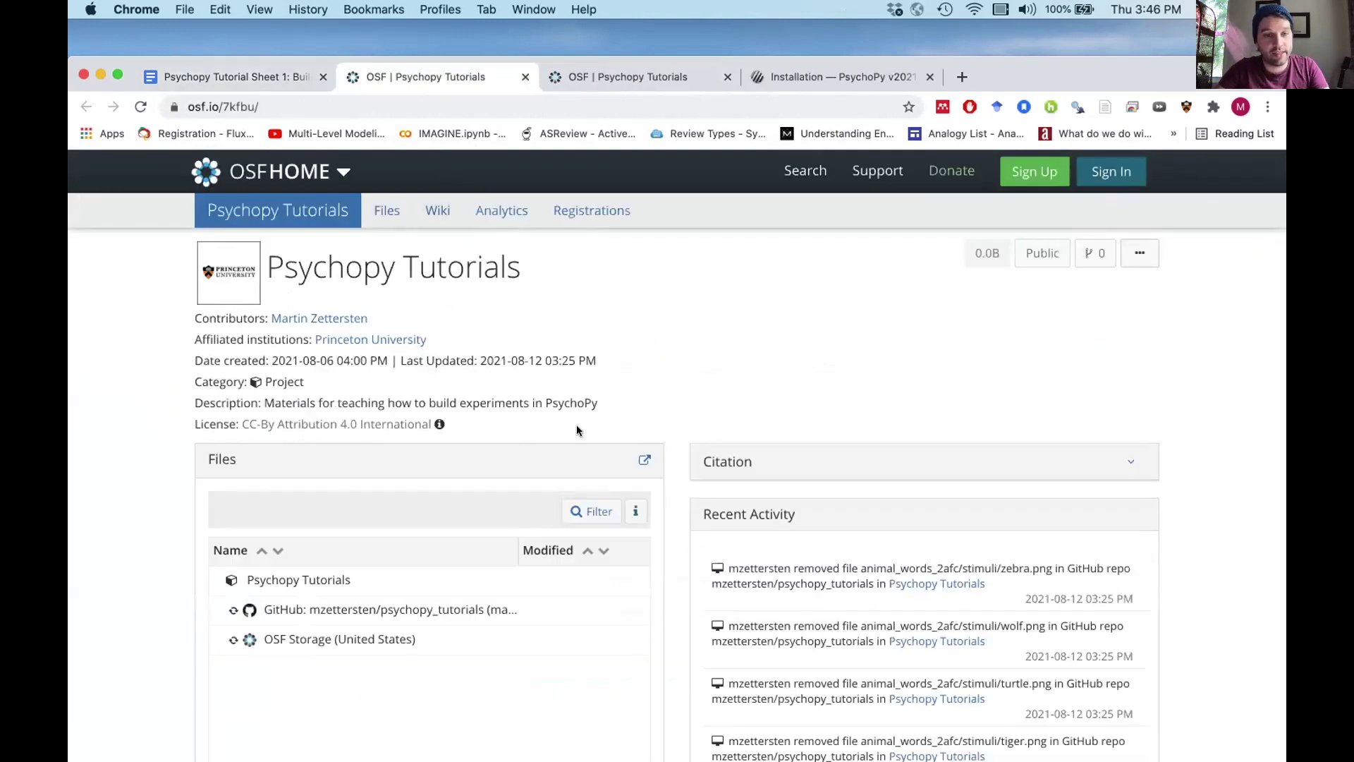
- Download the animal_words folder from the project files as a zip, unzip it and place the folder on the Desktop
scroll(577, 427, "down", 3)
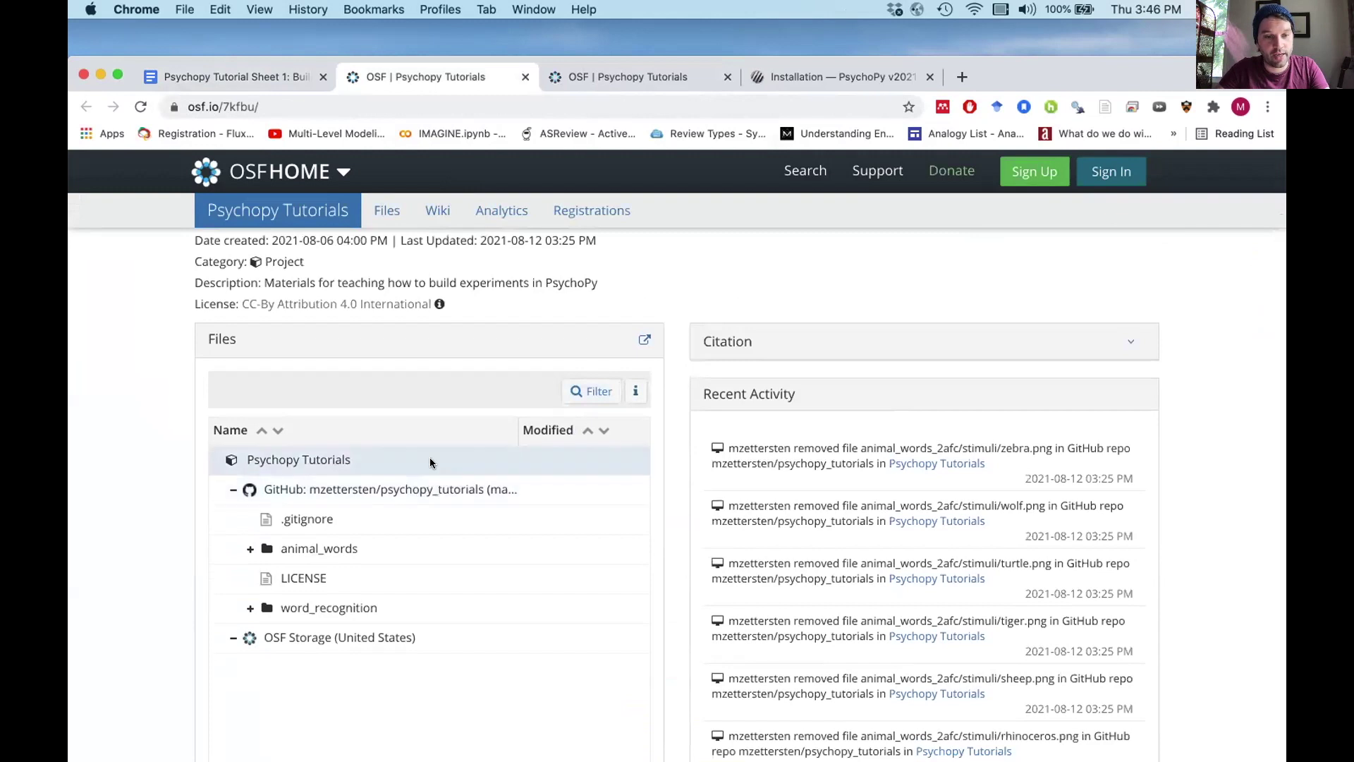
left_click(388, 547)
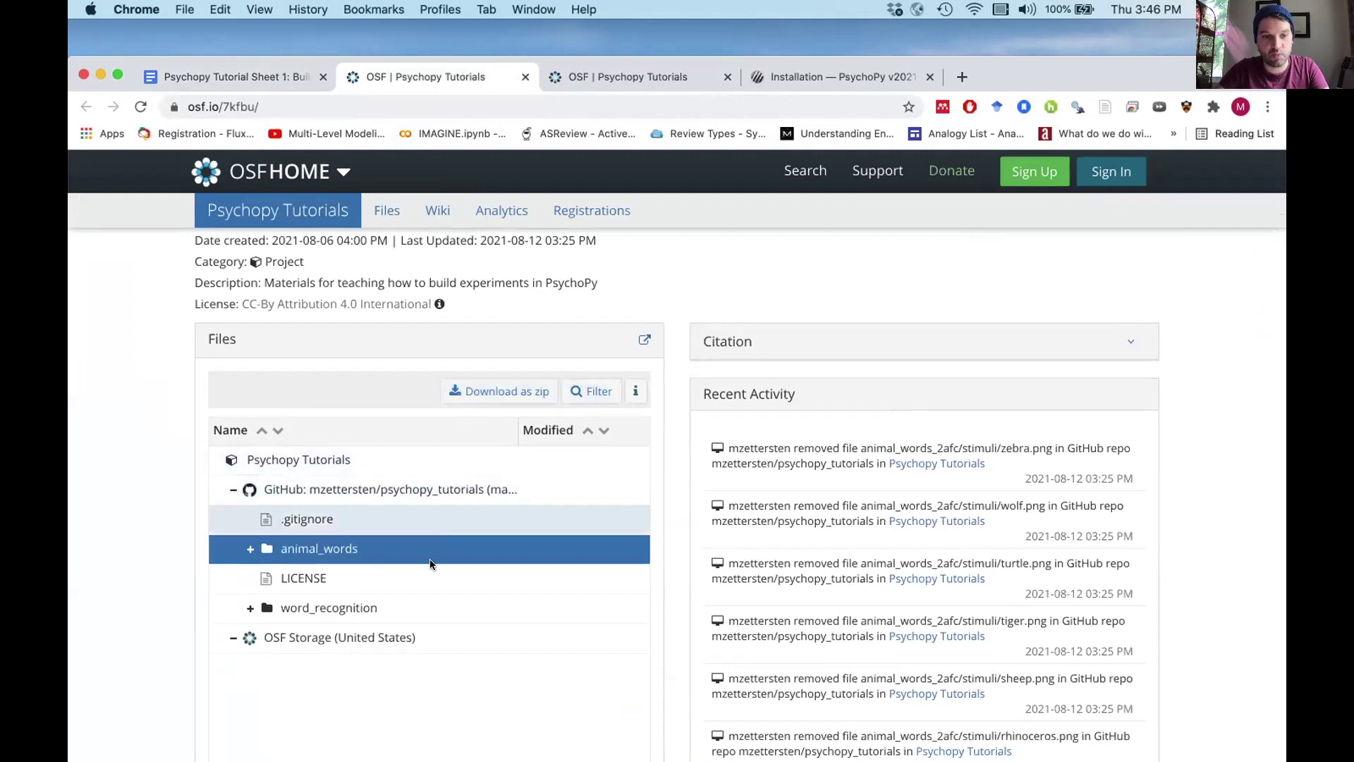
left_click(505, 394)
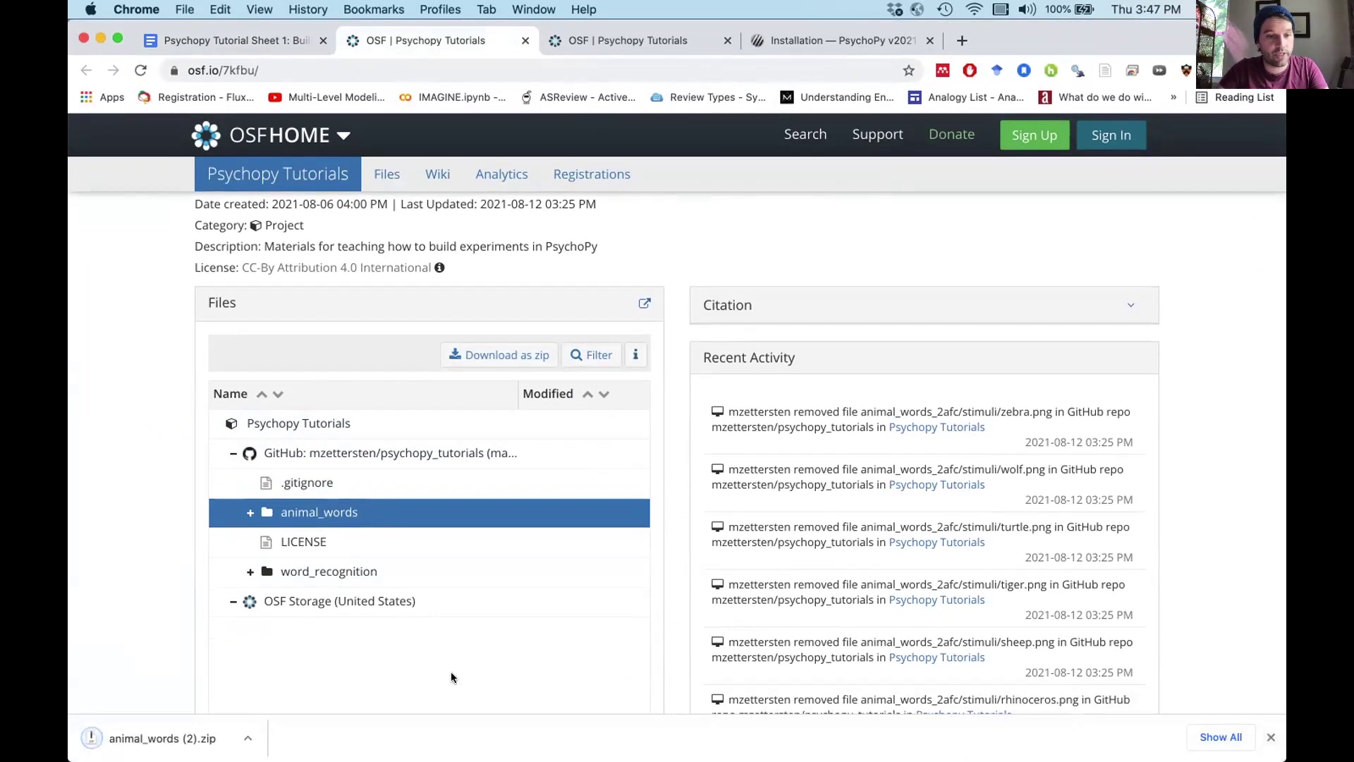
left_click(171, 739)
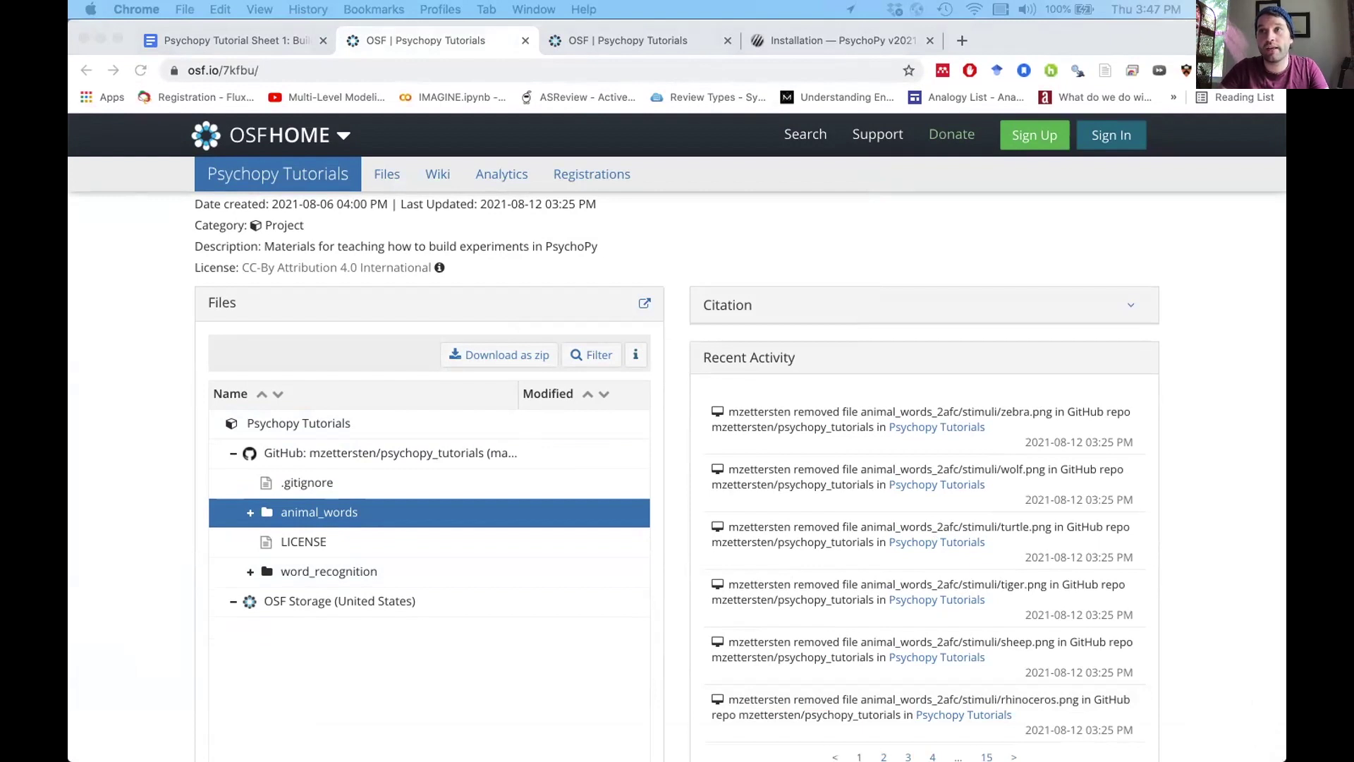
left_click_drag(597, 0, 247, 215)
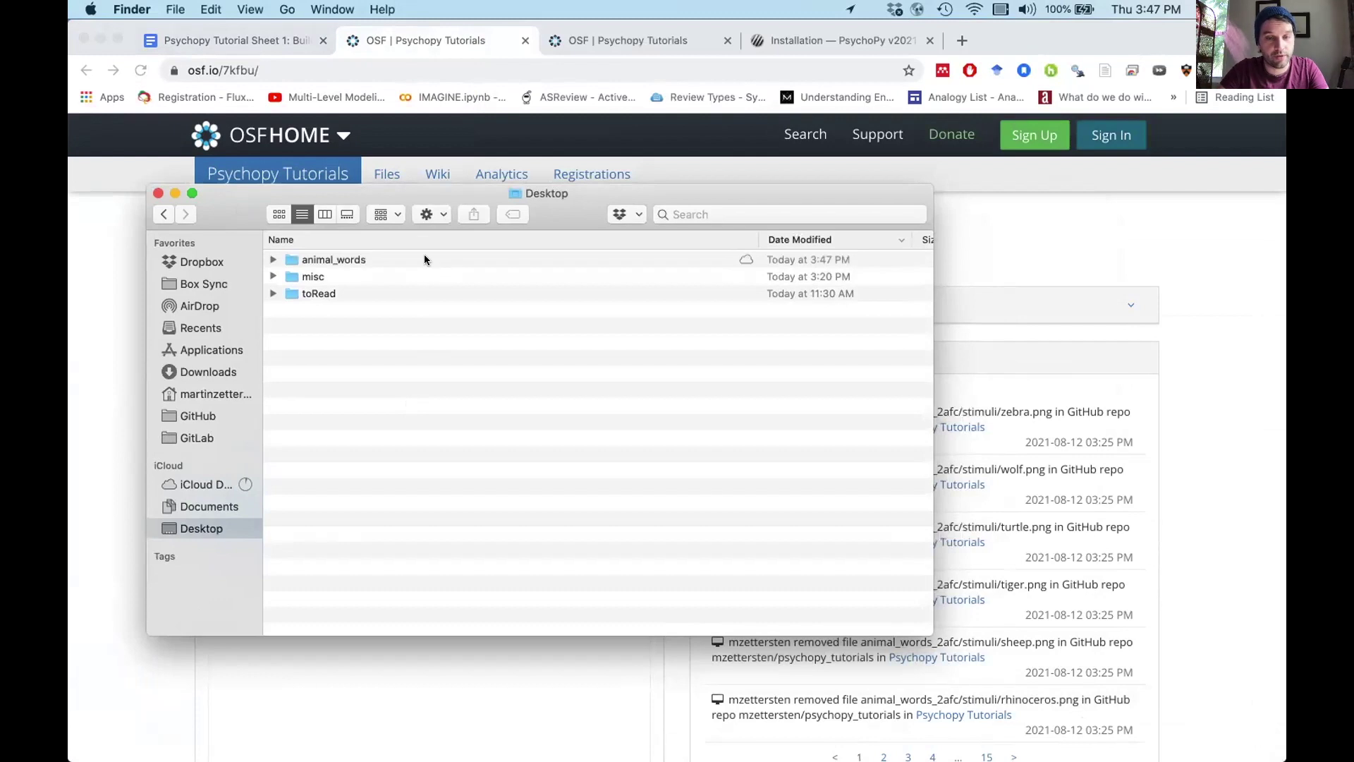
- Open the animal_words folder on the Desktop and preview trials.csv in an enlarged preview window
left_click(417, 261)
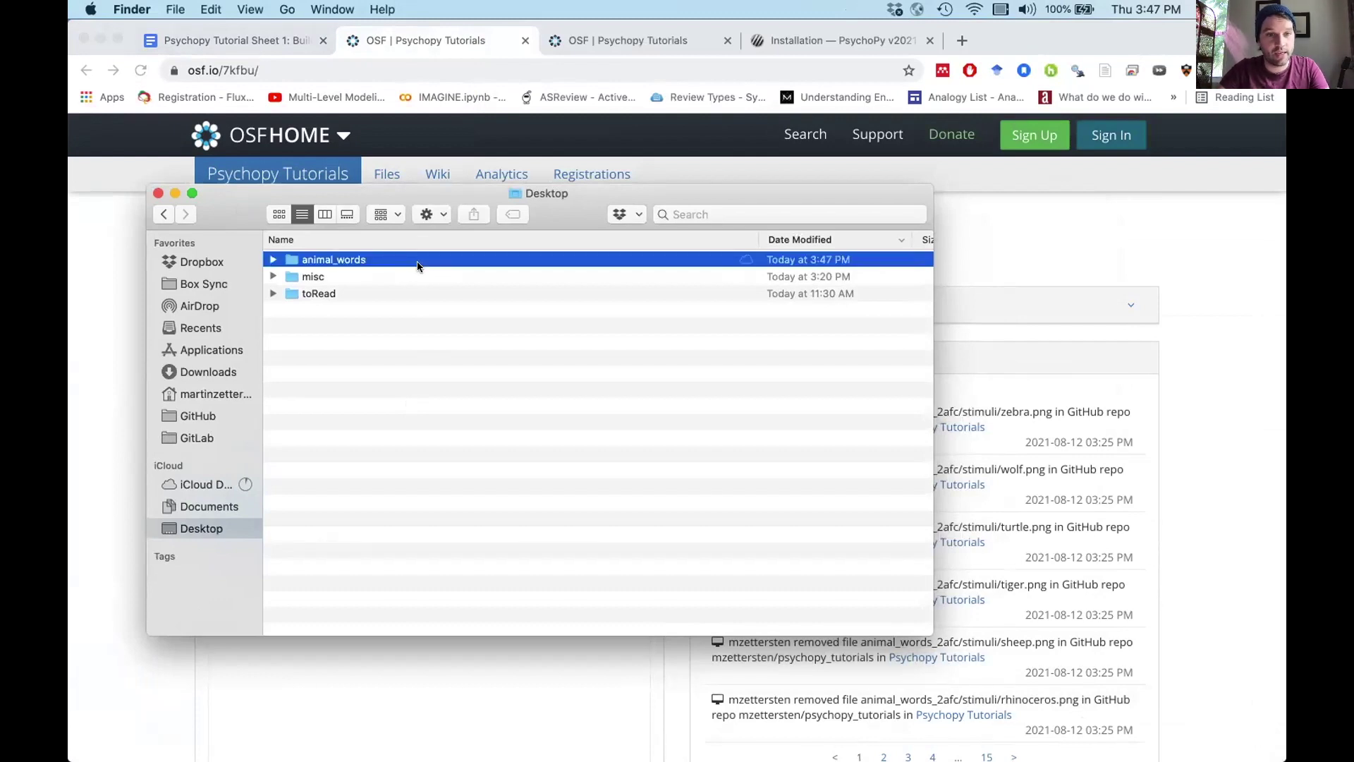
double_click(375, 261)
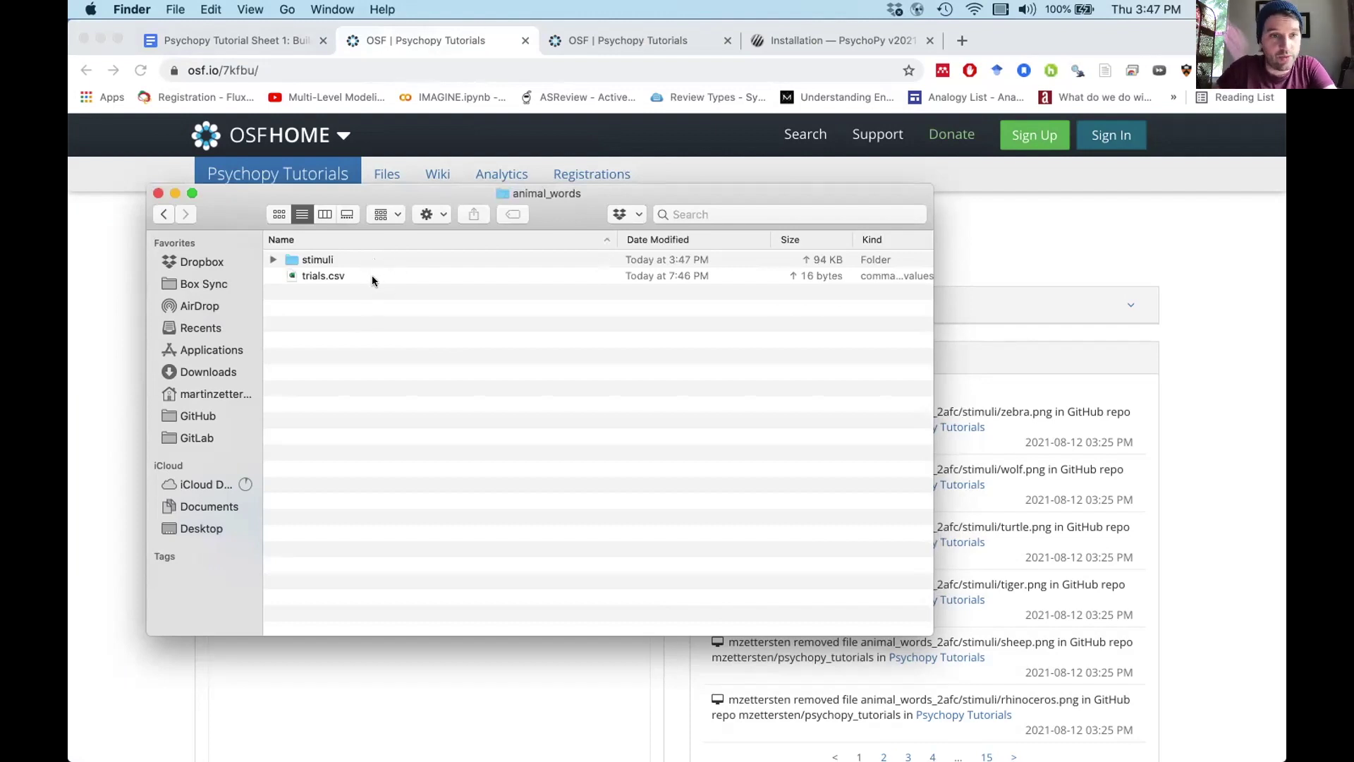
left_click(372, 276)
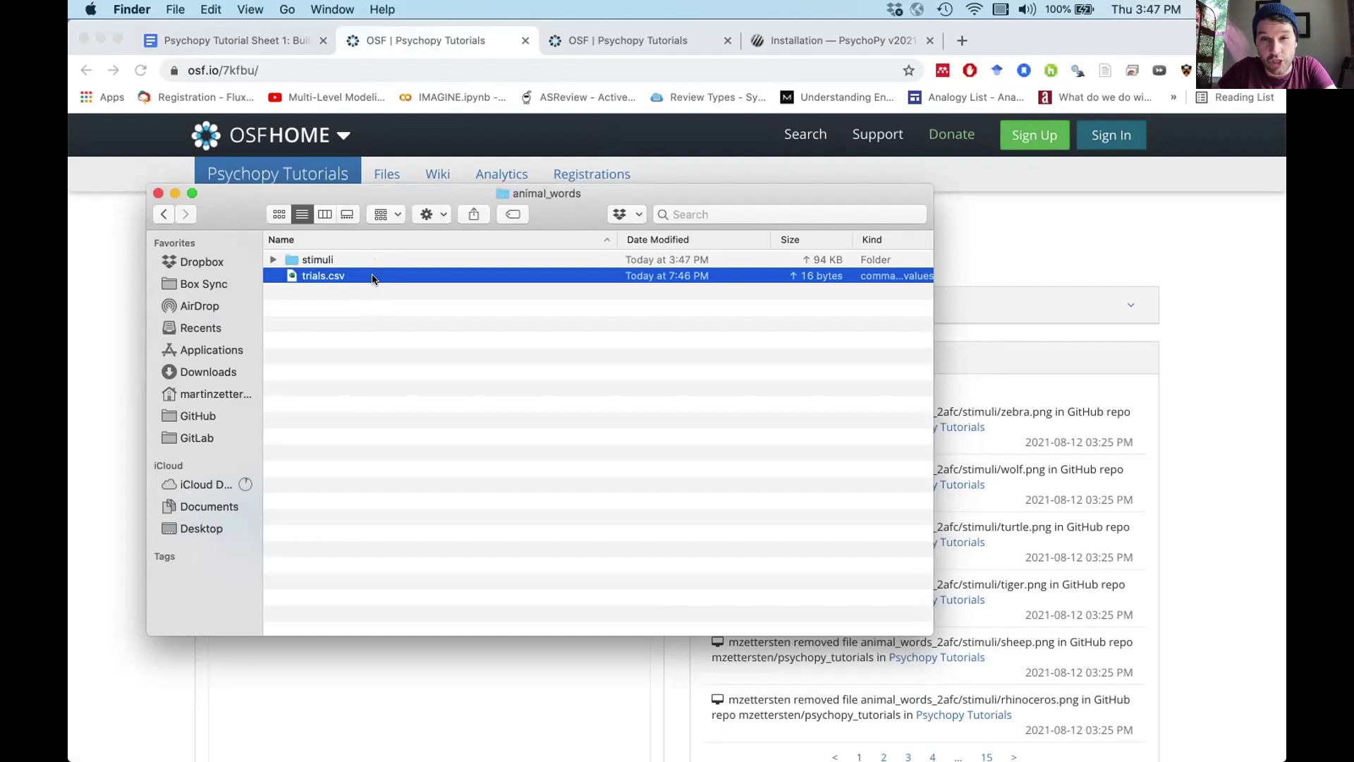
key("space")
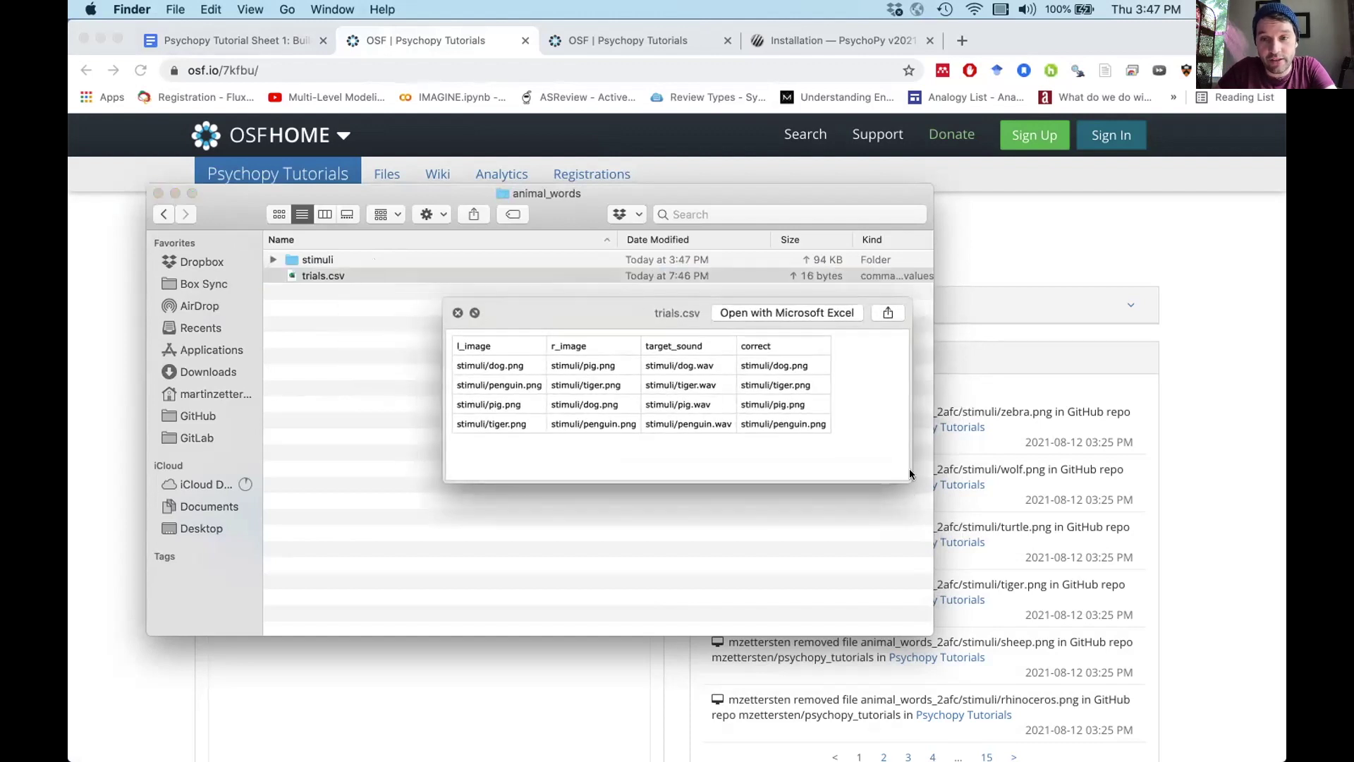
left_click_drag(910, 482, 1095, 633)
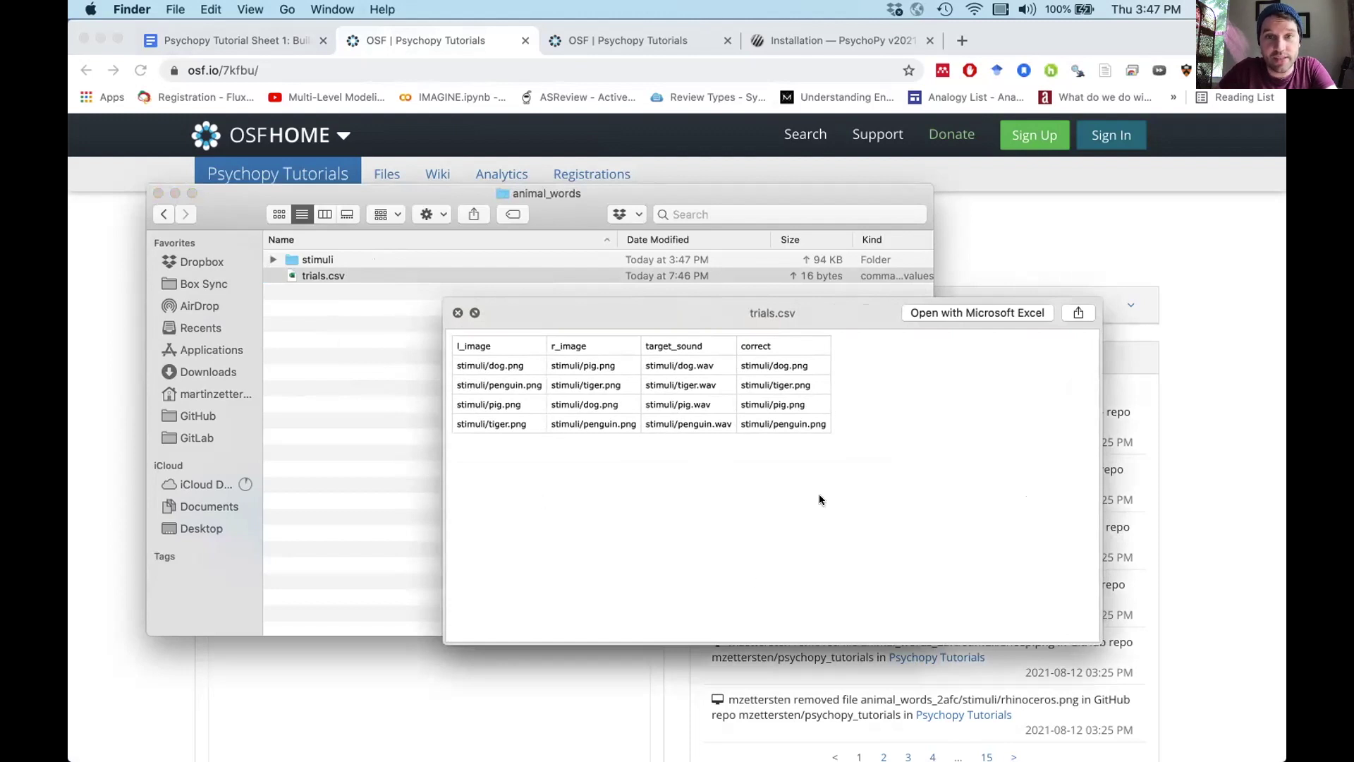
left_click(458, 313)
- Open the stimuli folder and preview the images bear.png, dog.png and penguin.png
double_click(335, 257)
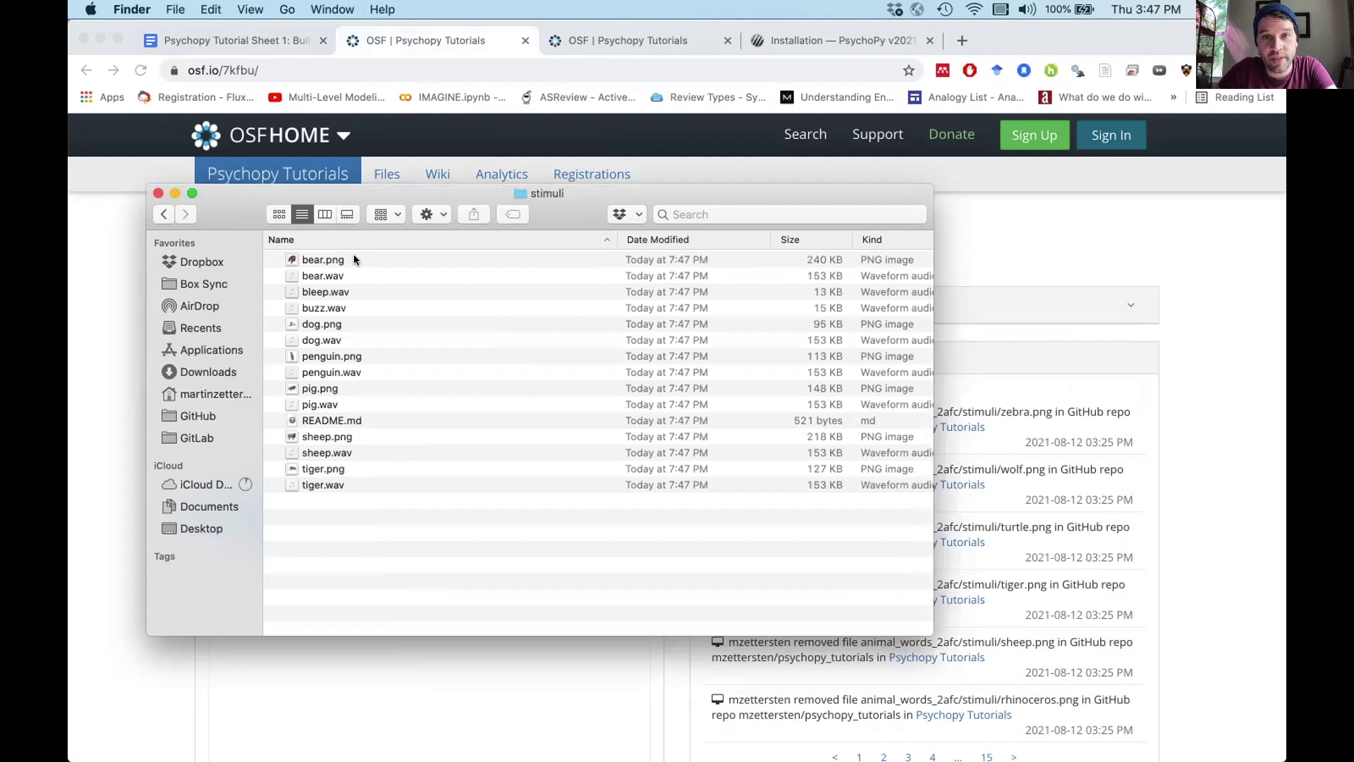
left_click(354, 259)
key("space")
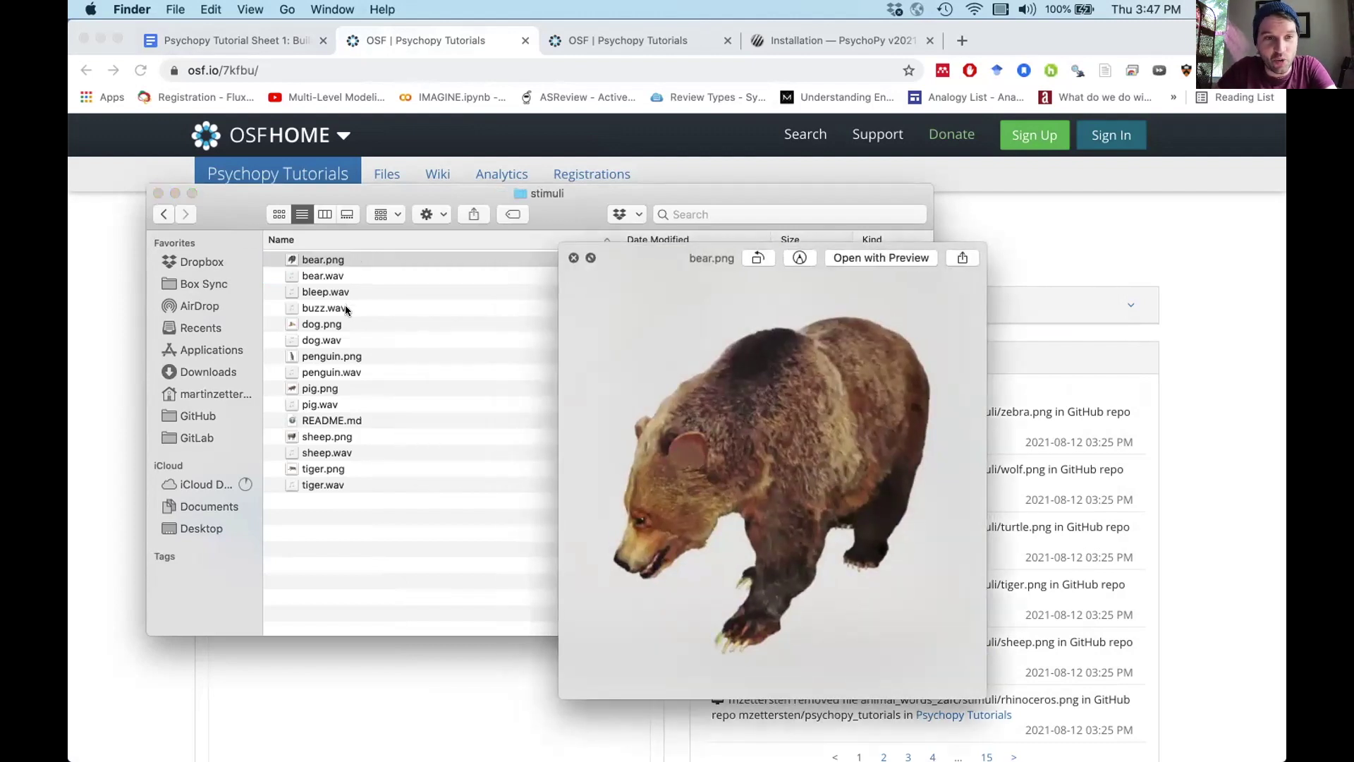
left_click(344, 323)
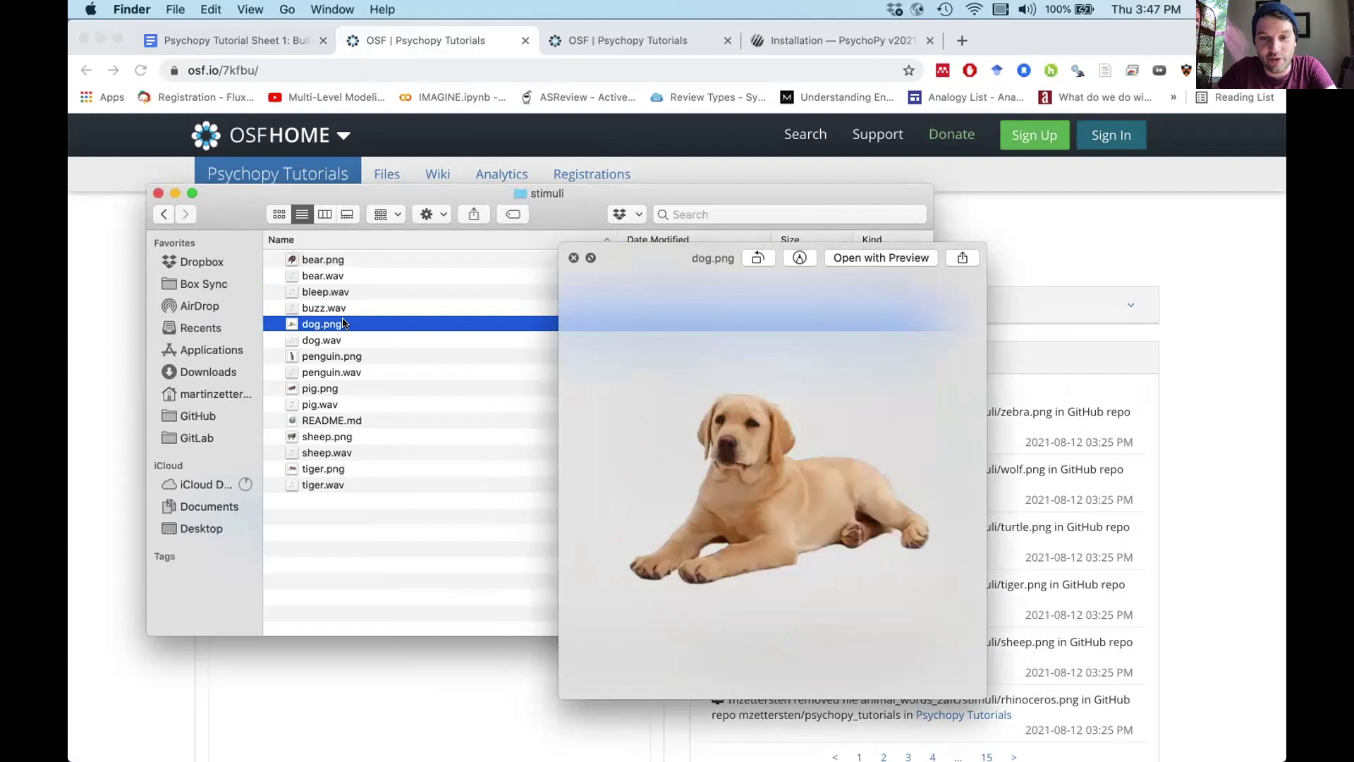
left_click(348, 355)
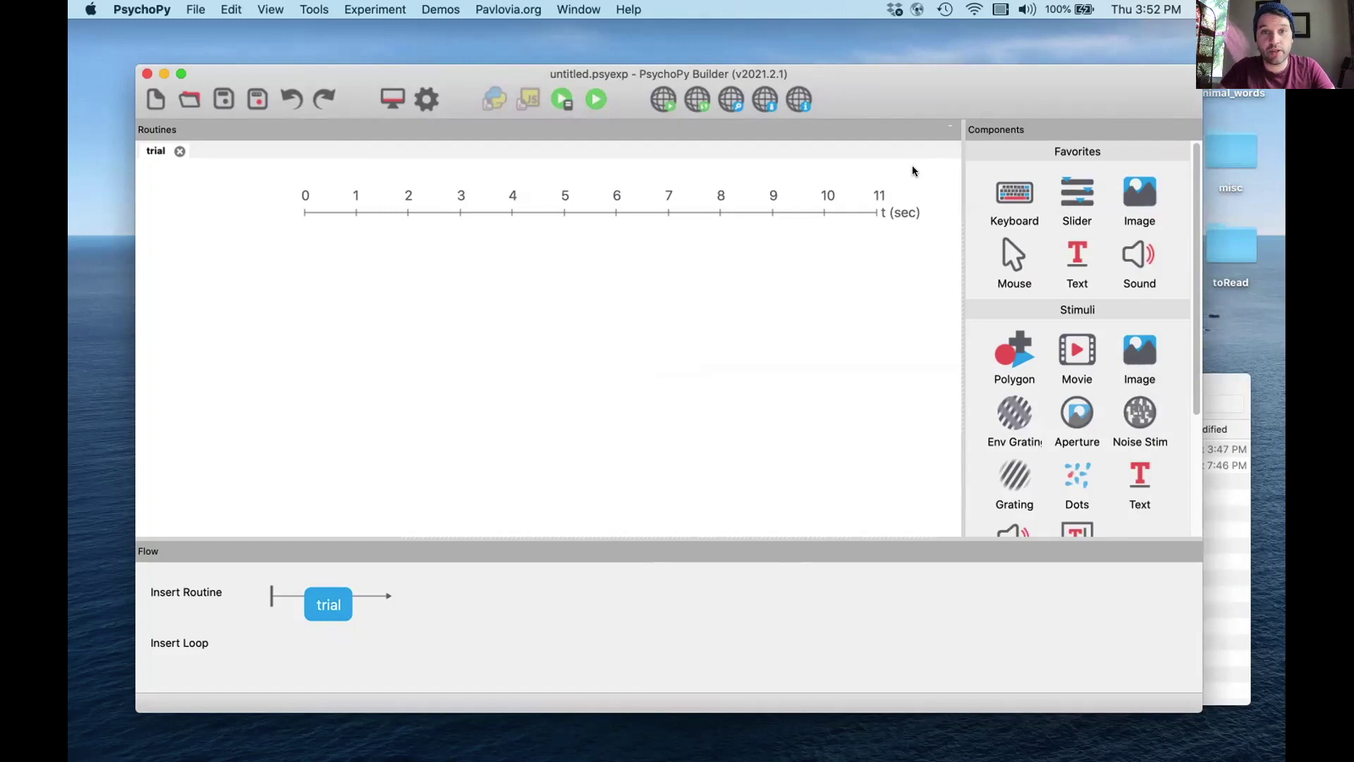
- In PsychoPy Builder, save the untitled experiment as animal_words in the animal_words folder
mouse_move(847, 79)
left_mouse_down()
mouse_move(869, 104)
mouse_move(851, 102)
mouse_move(857, 78)
left_mouse_up()
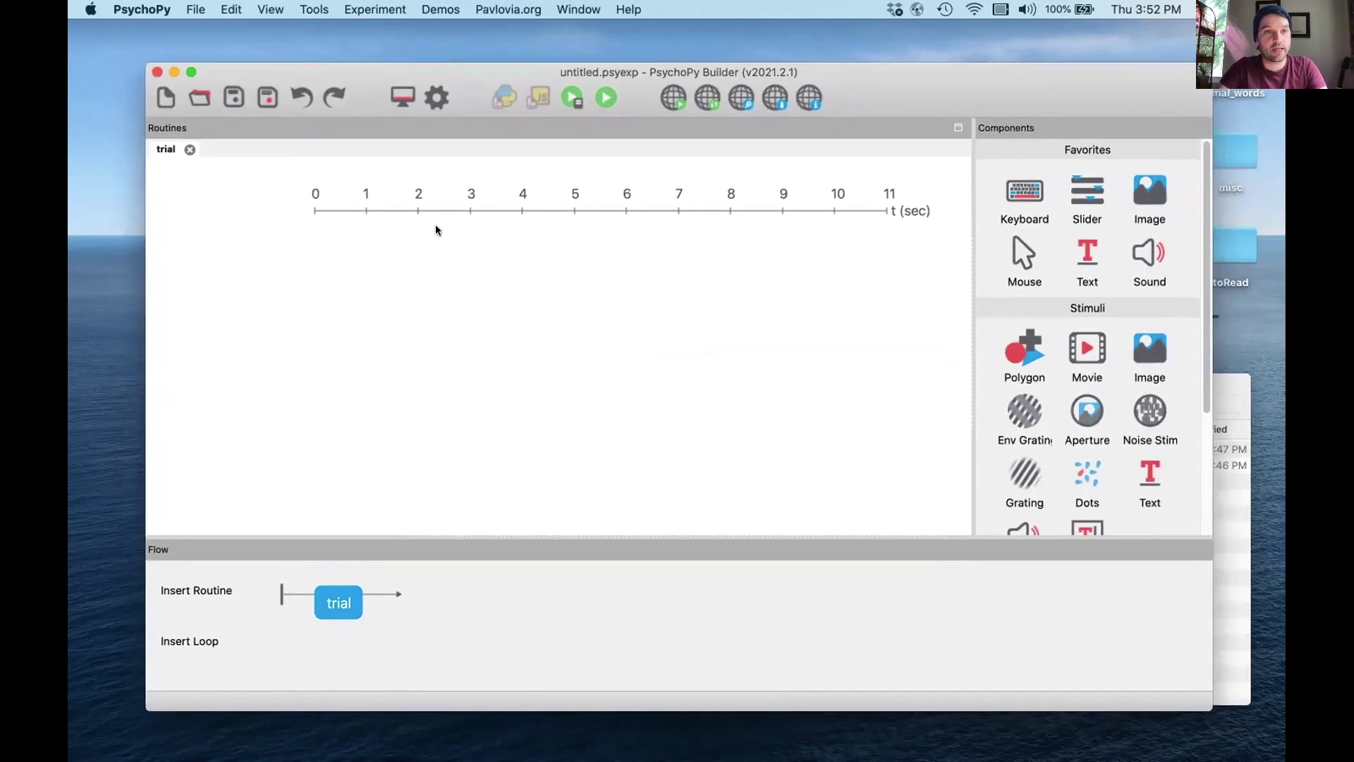
left_click(267, 99)
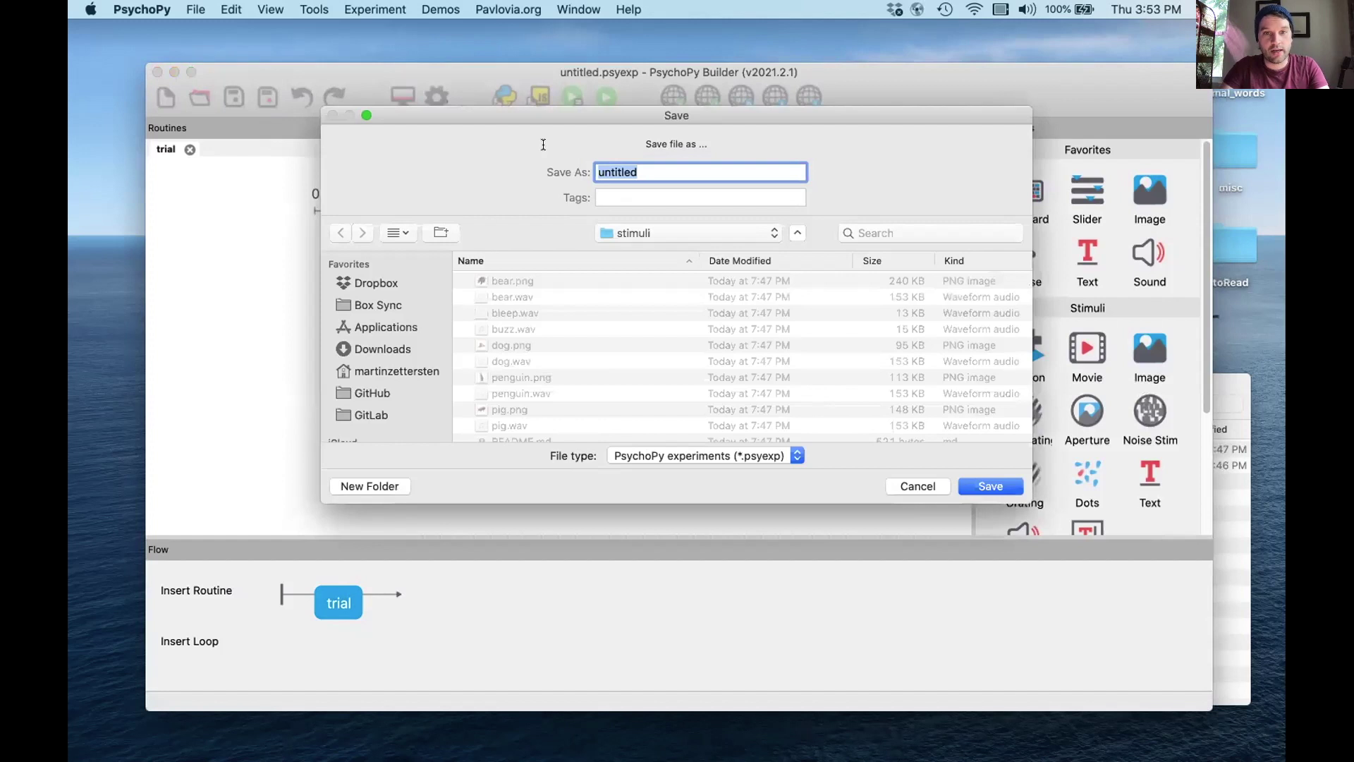
left_click(719, 233)
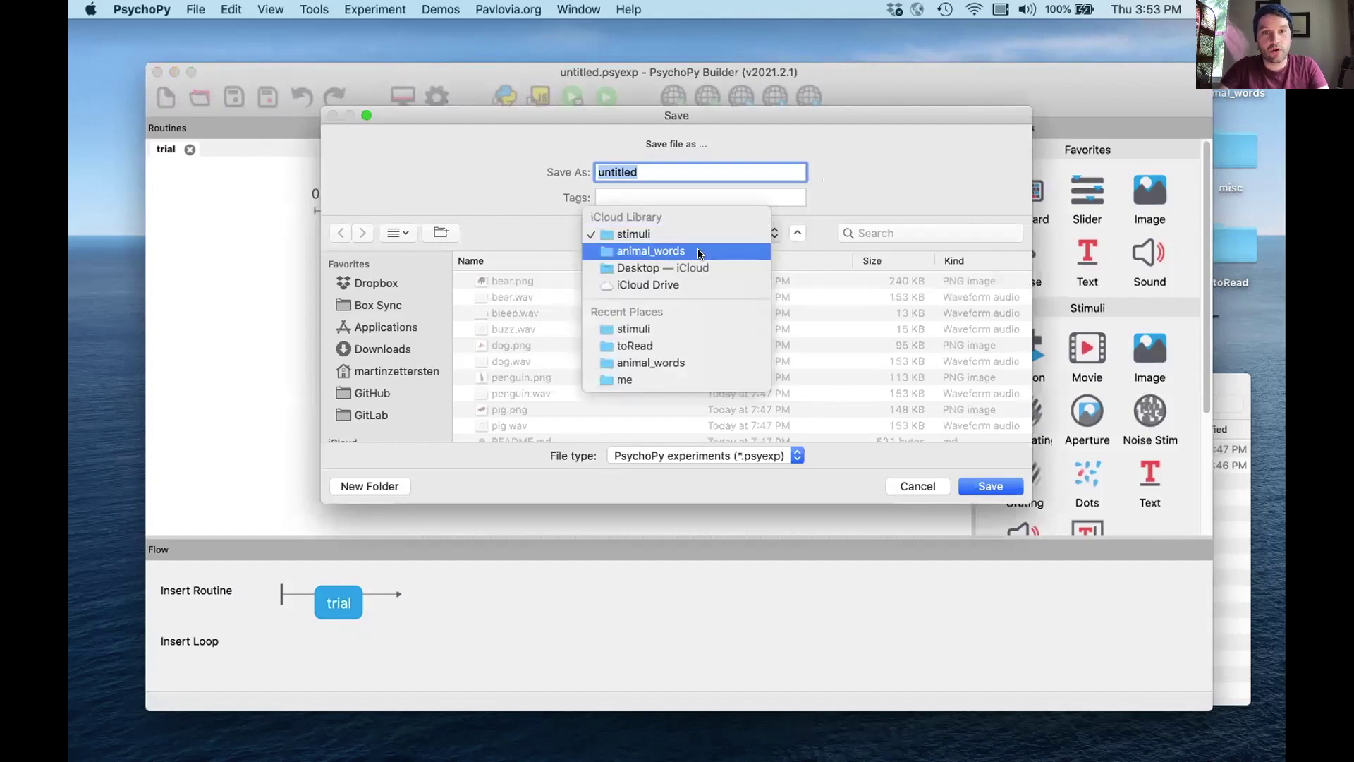
left_click(704, 251)
type("animal_words")
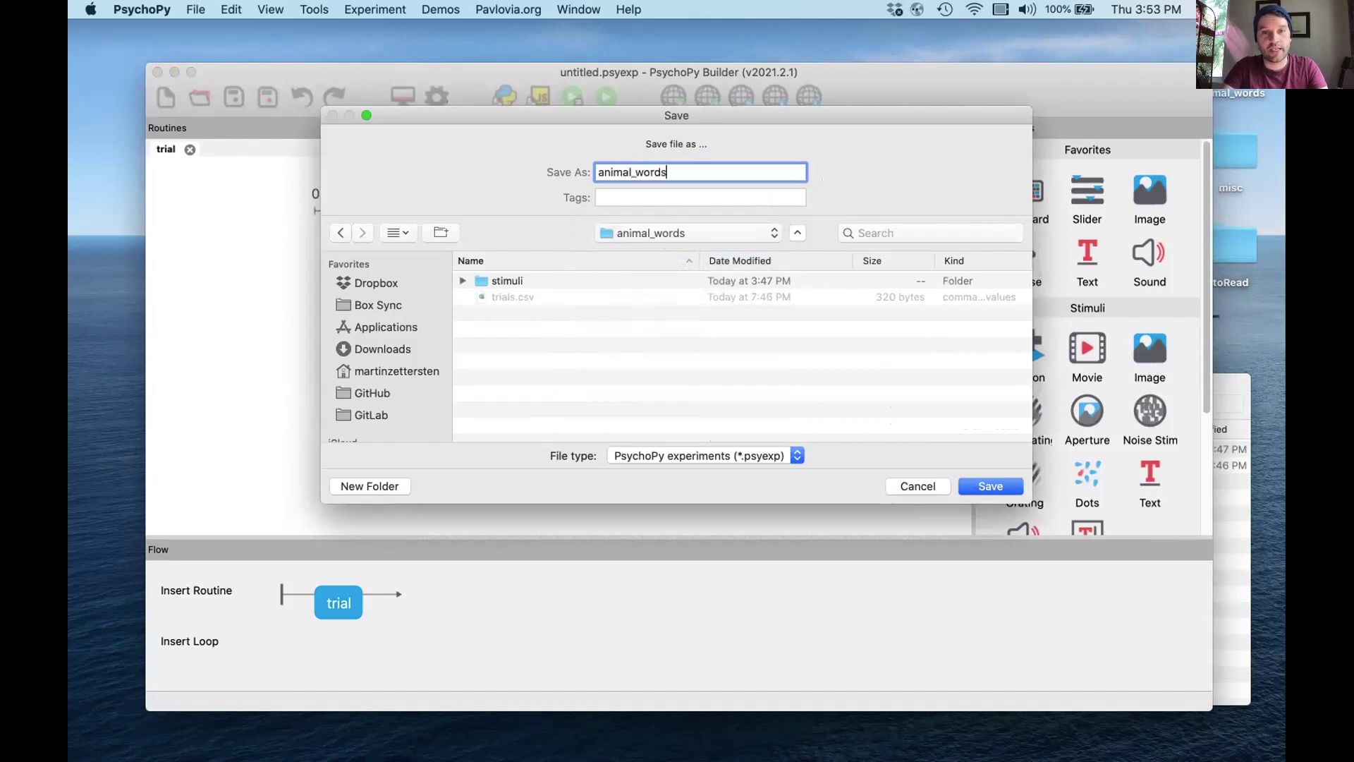
left_click_drag(680, 171, 576, 172)
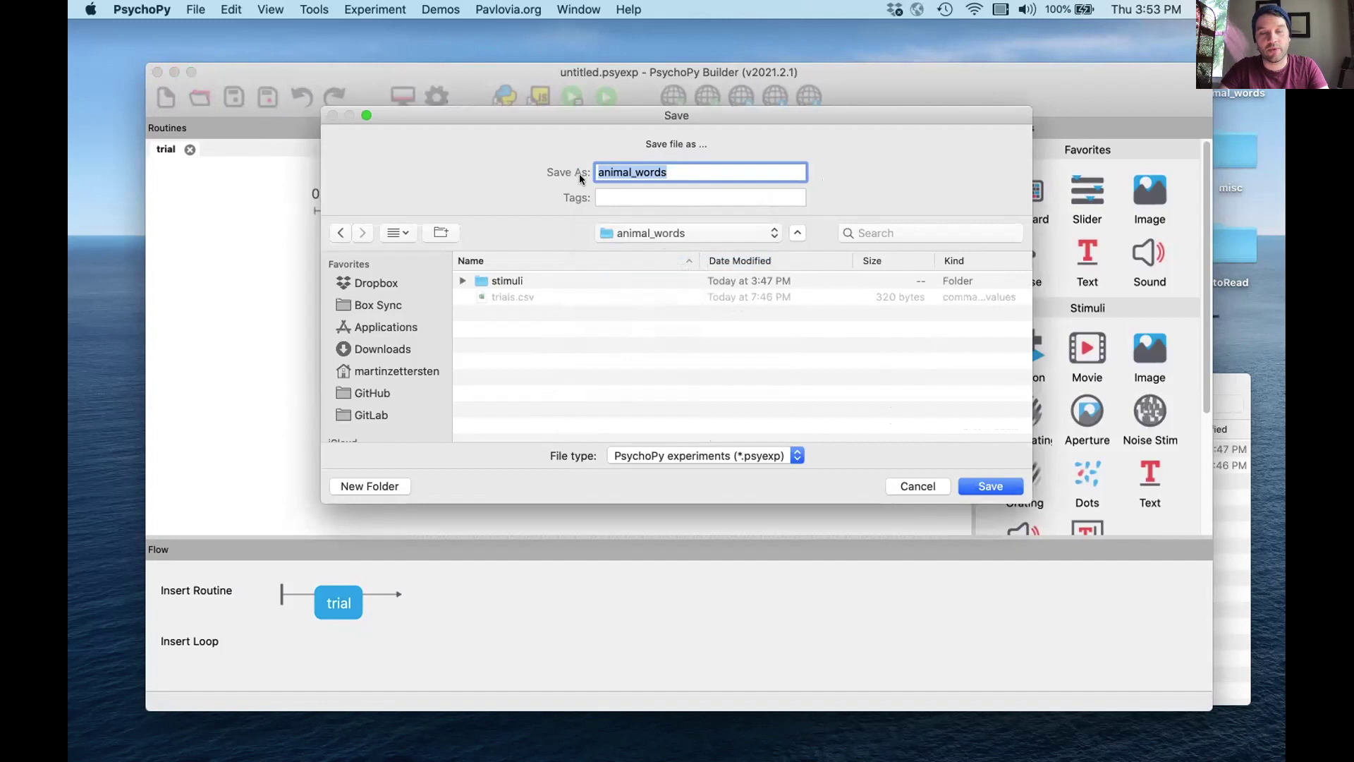
left_click(990, 486)
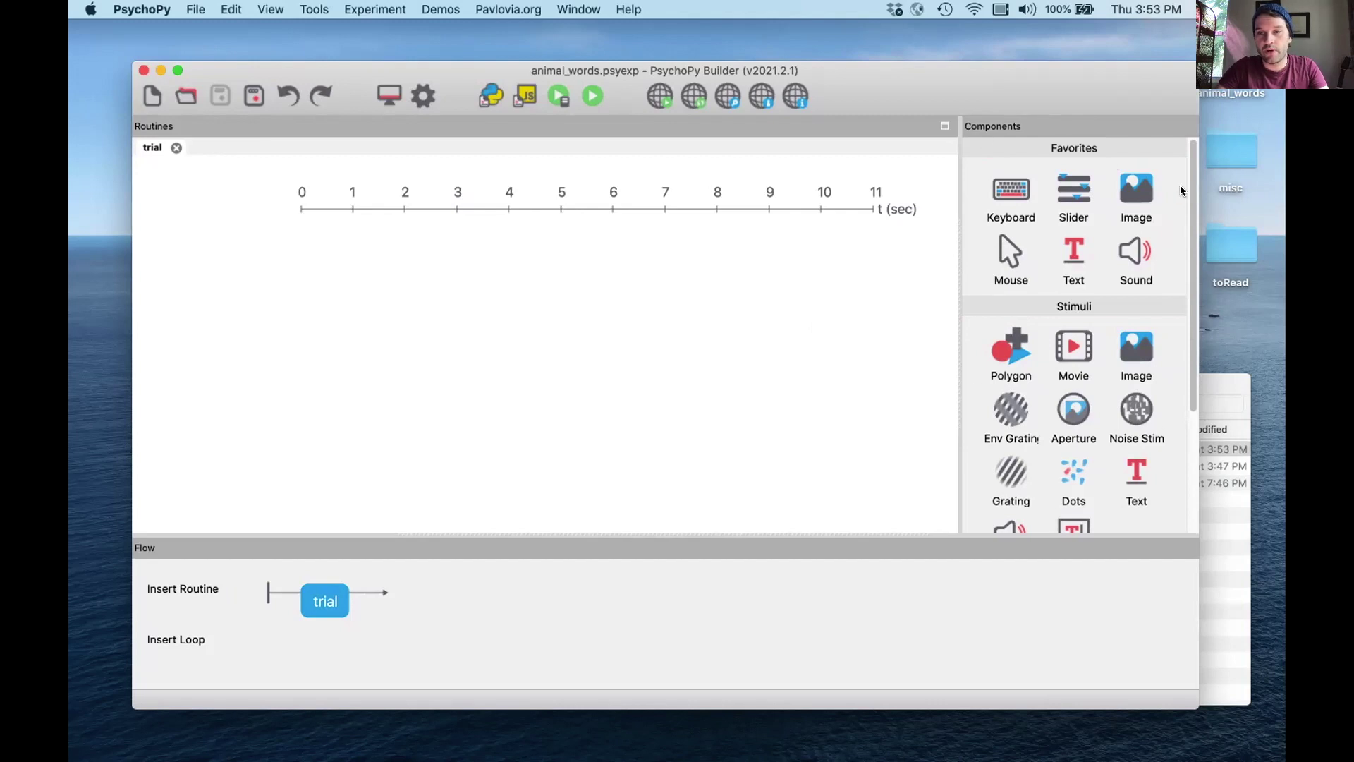
- Add an Image component to the trial routine and name it left_image
scroll(1054, 497, "down", 3)
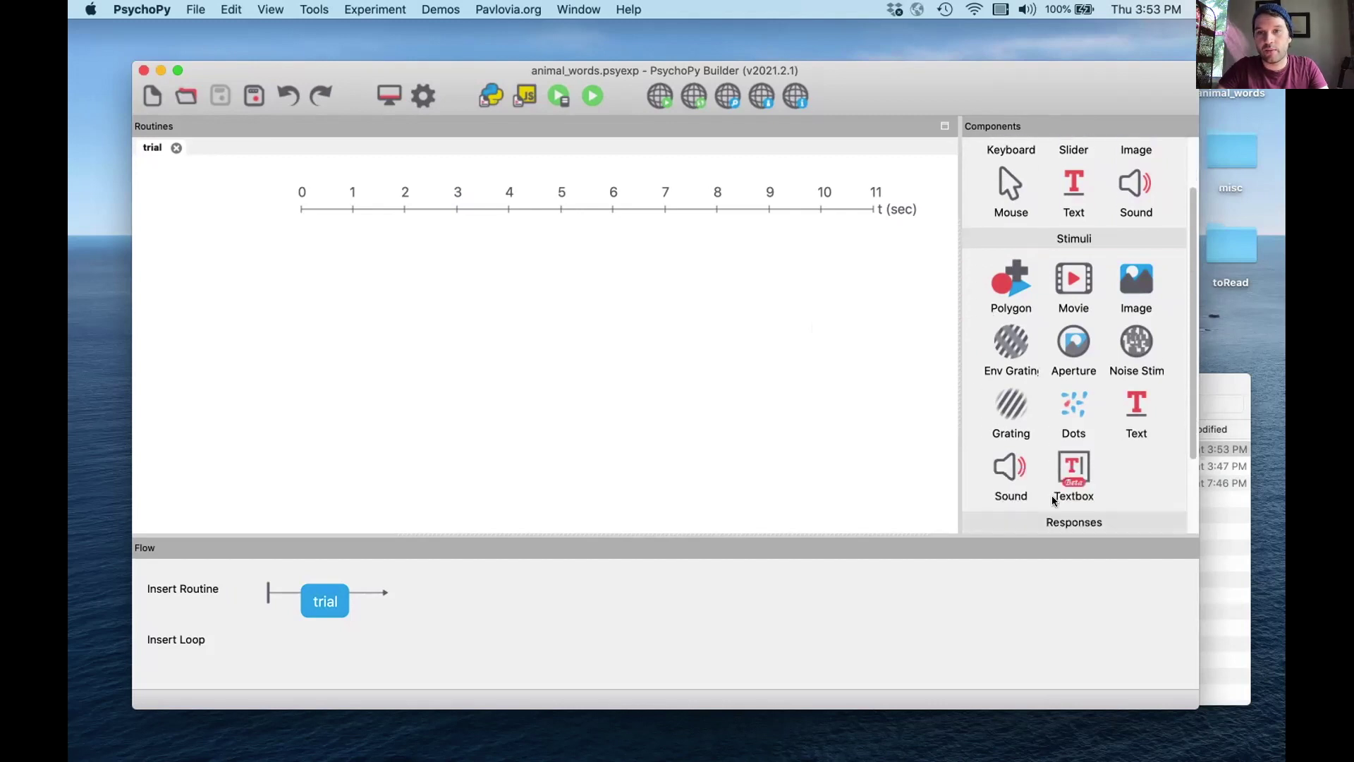
scroll(1054, 500, "down", 5)
scroll(1116, 334, "up", 10)
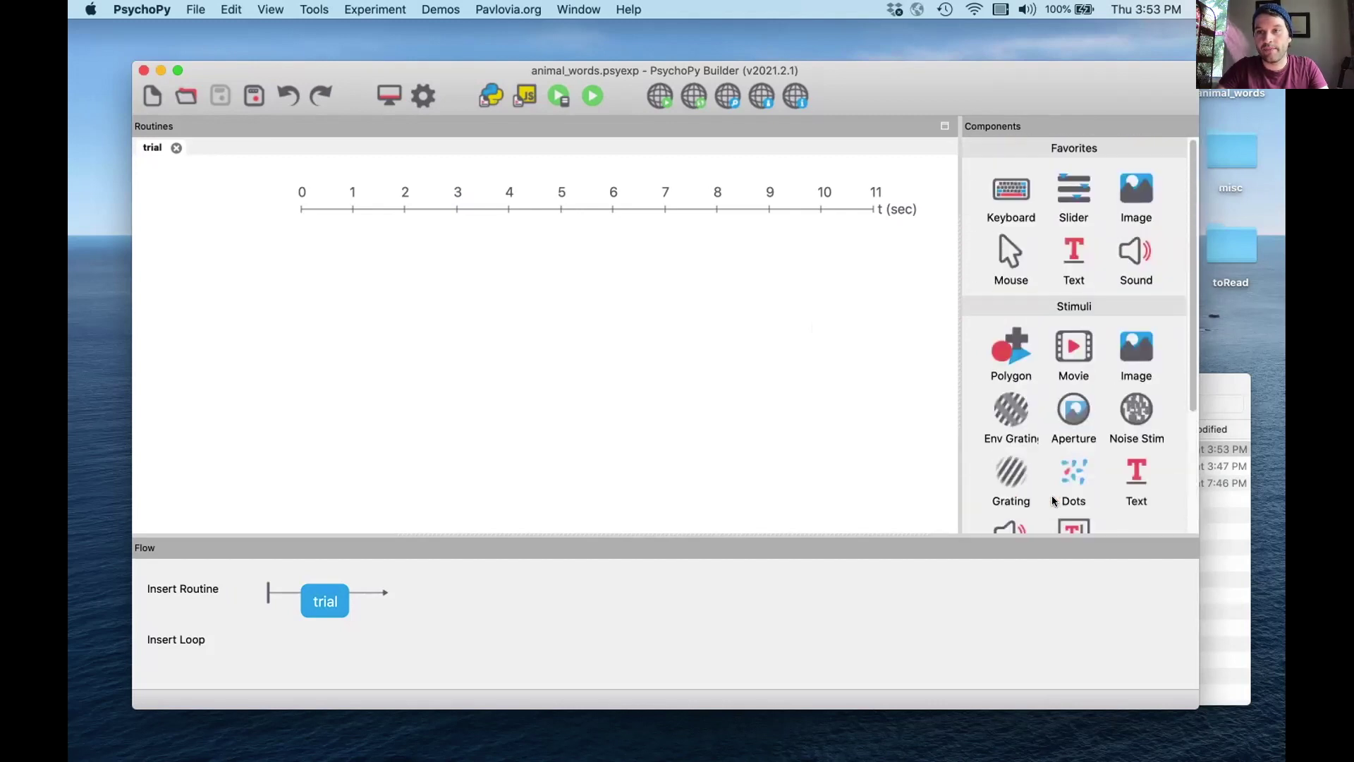
left_click(1142, 347)
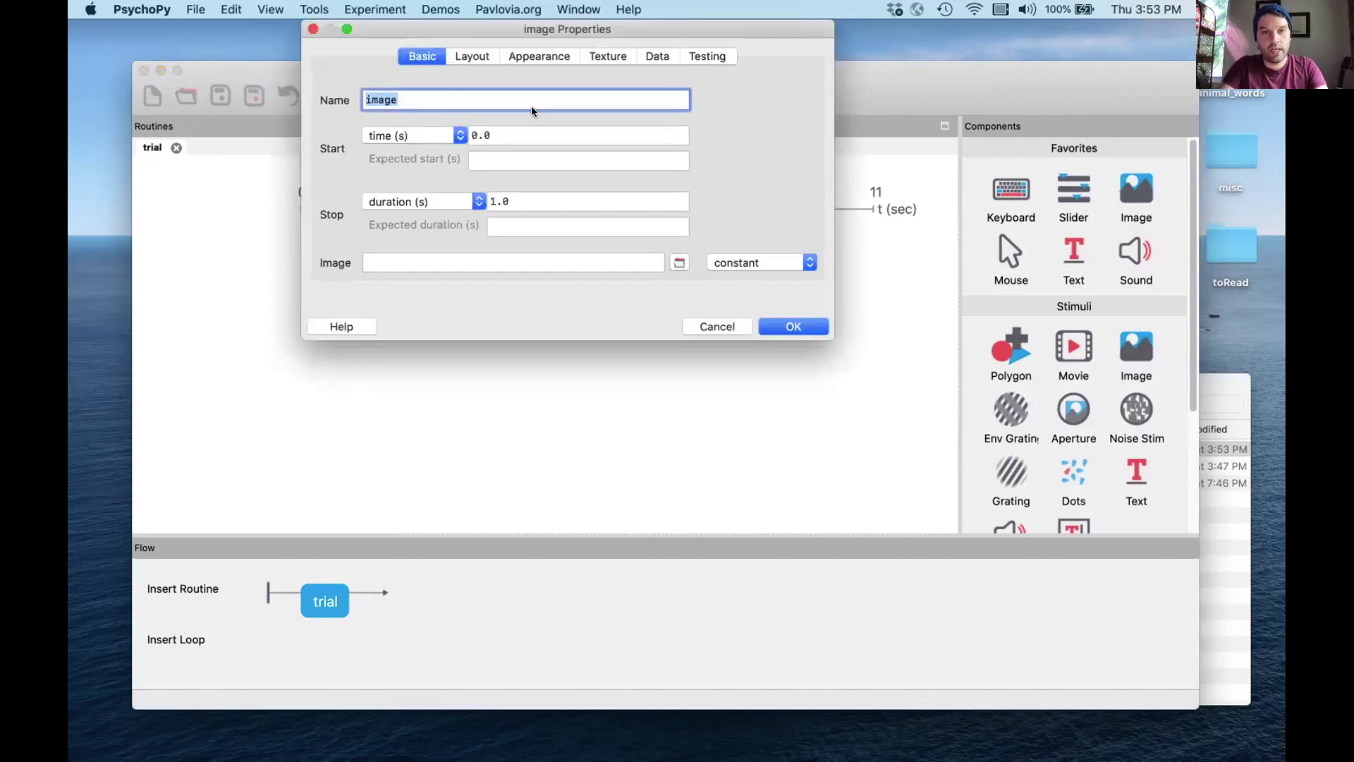
type("left_image")
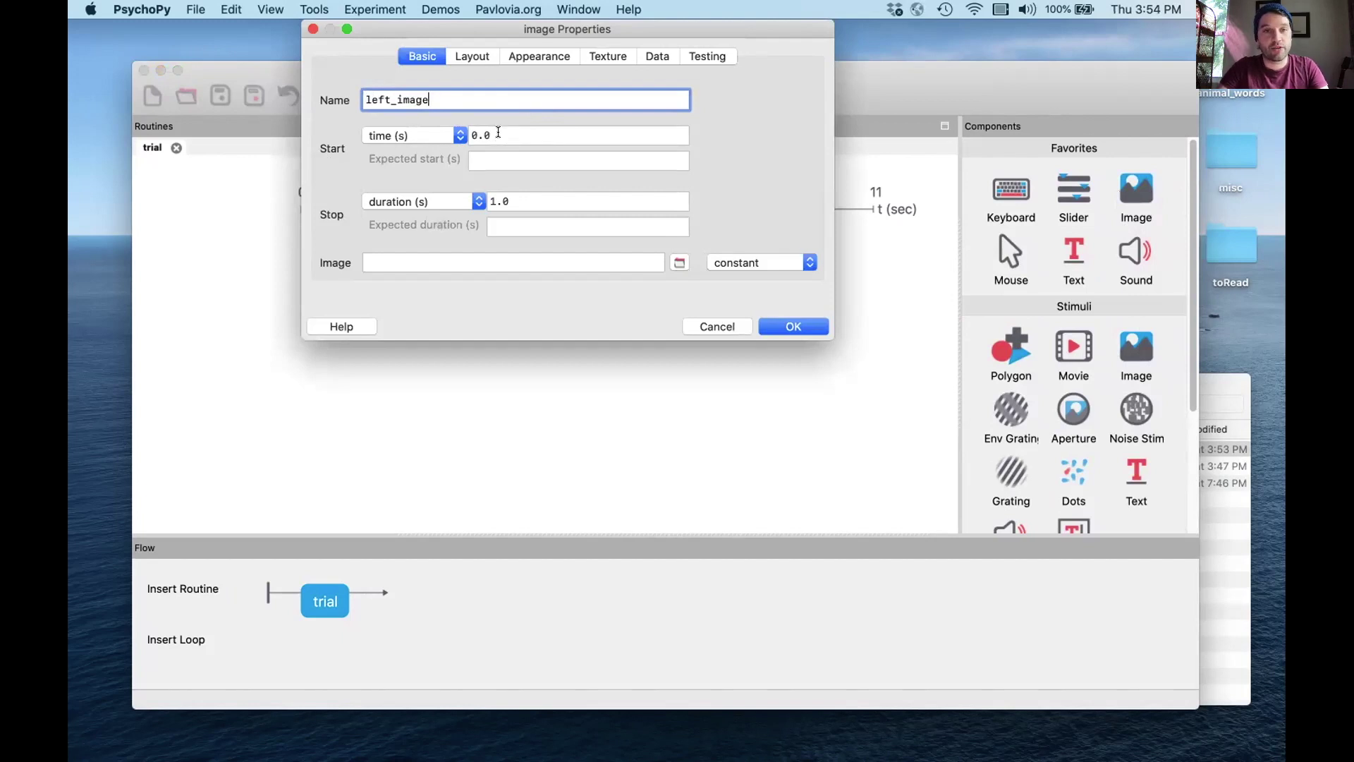
- Clear left_image's stop duration so it stays blank and choose stimuli/dog.png as its image file
left_click(496, 201)
double_click(496, 201)
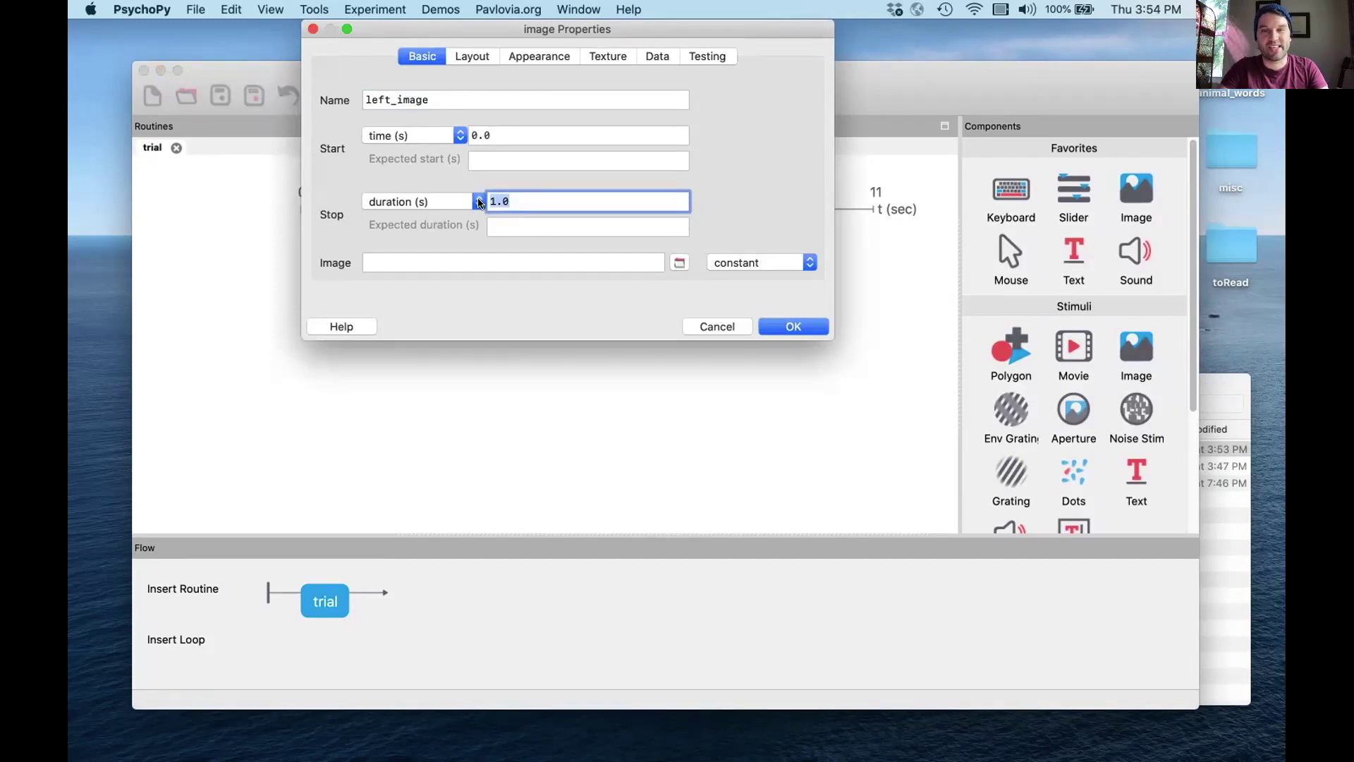
key("BackSpace")
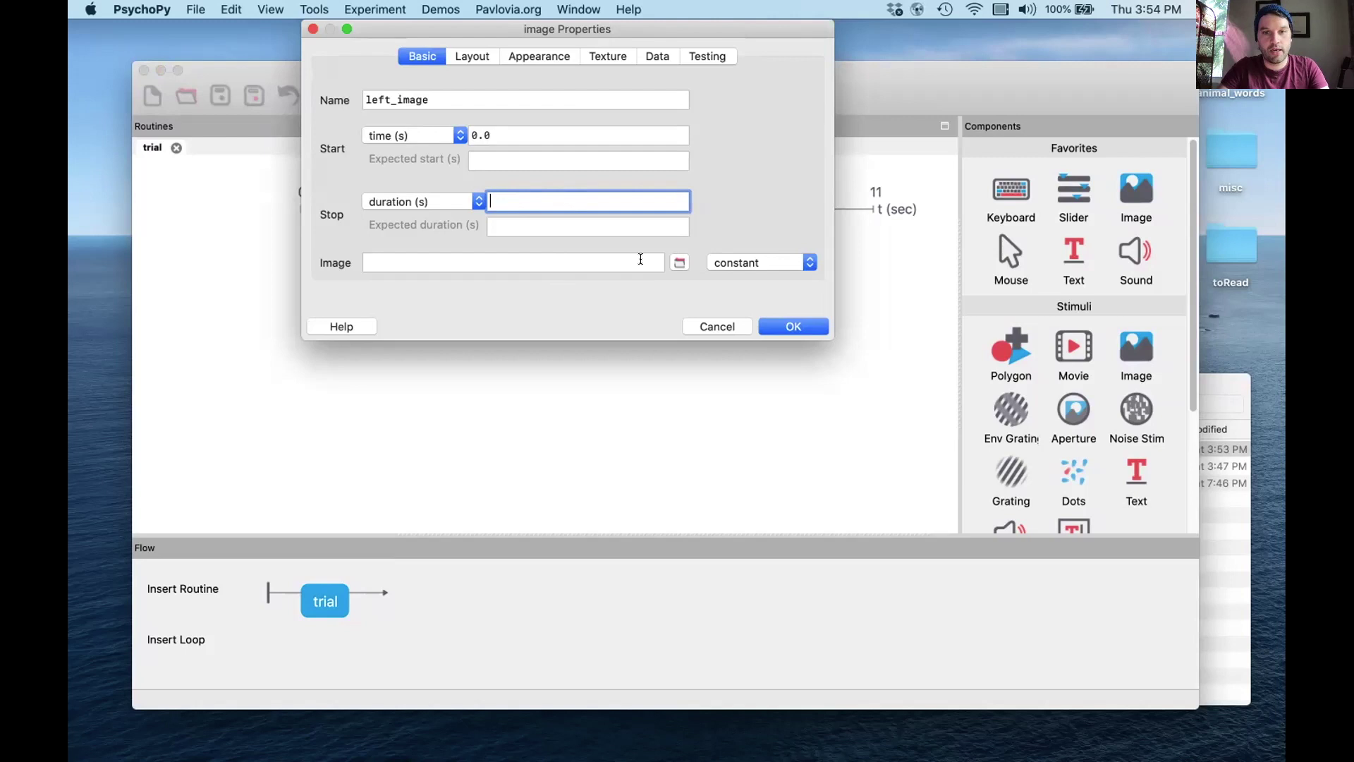
left_click(679, 263)
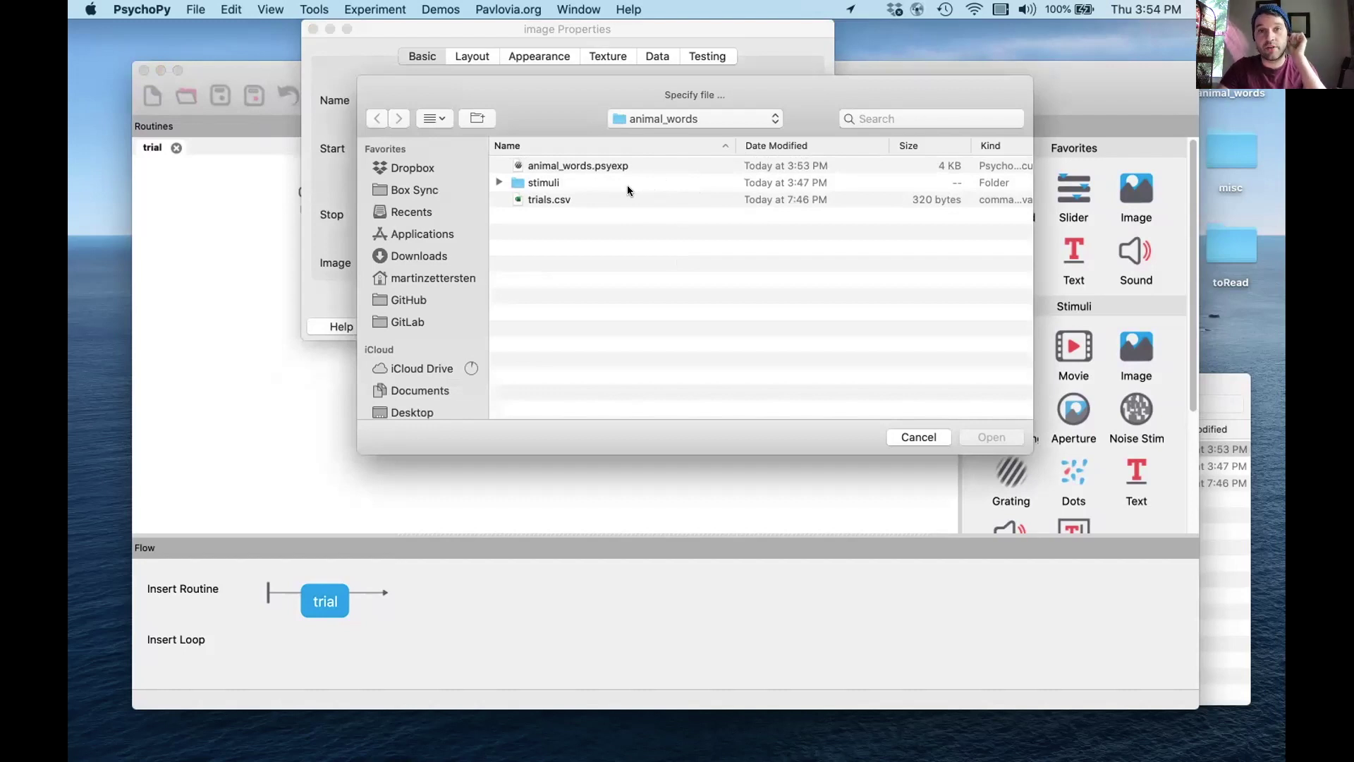
double_click(603, 182)
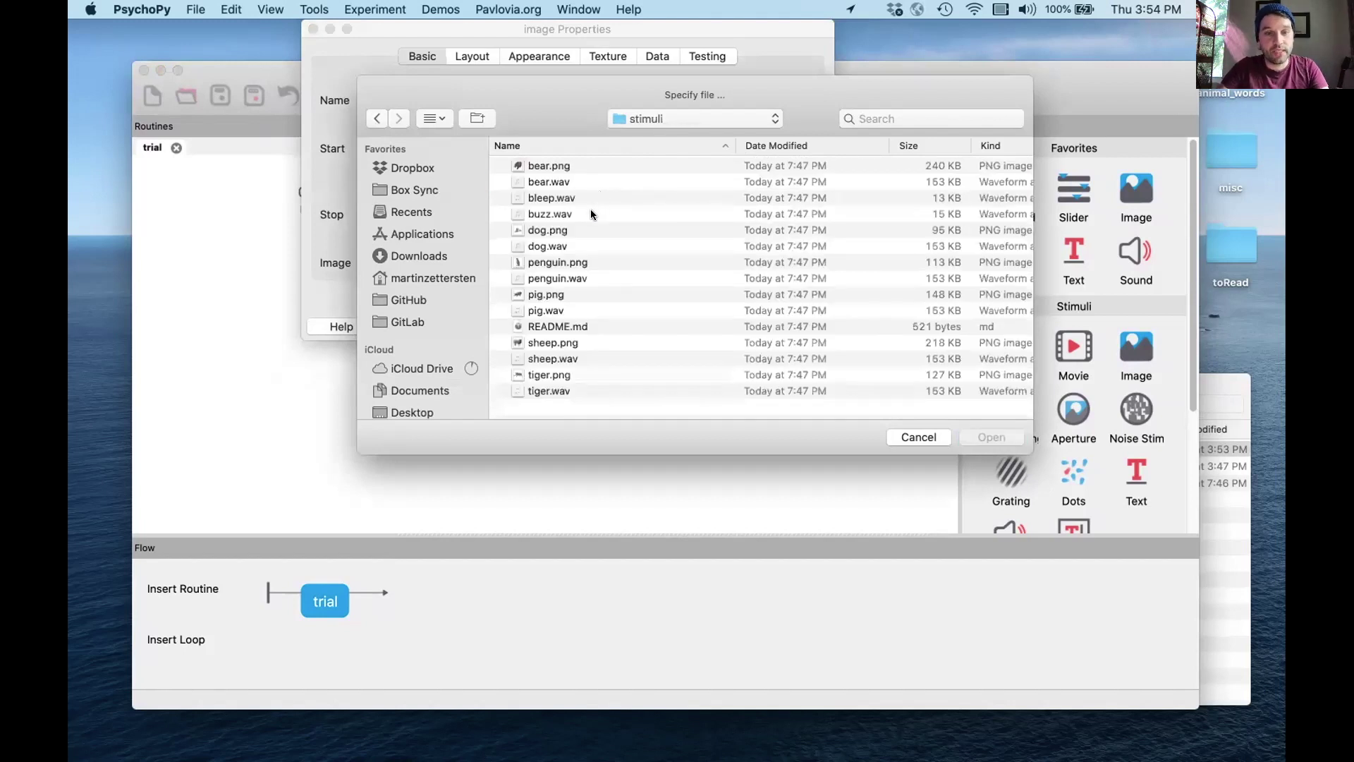
double_click(586, 228)
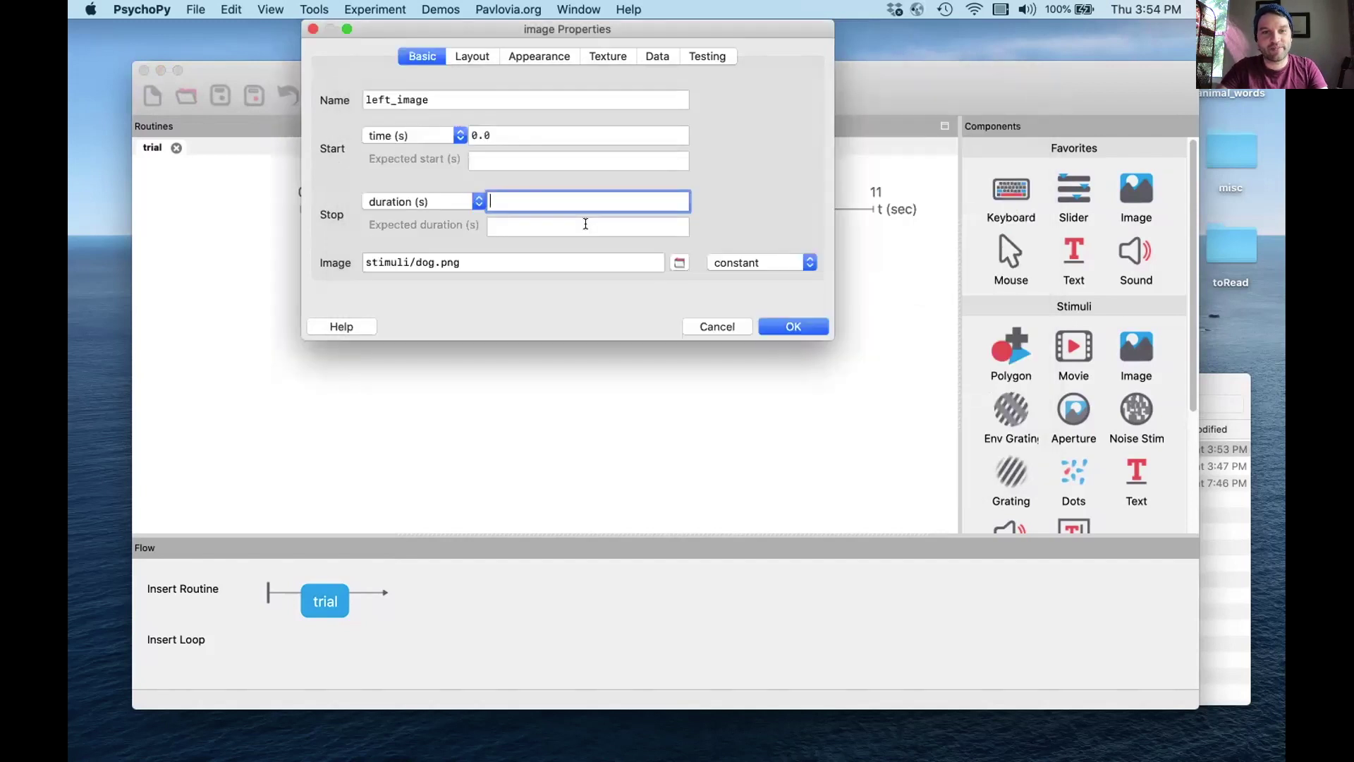
key("Tab")
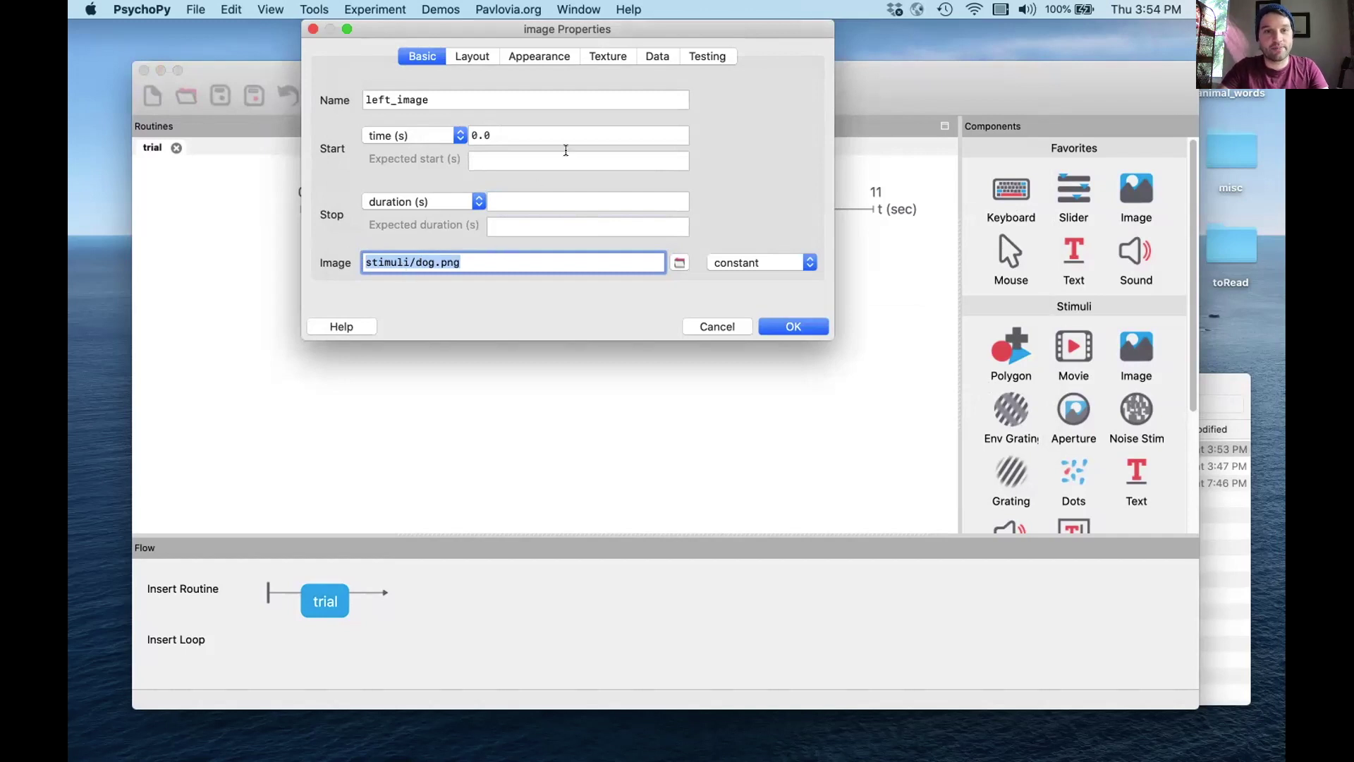
left_click(777, 146)
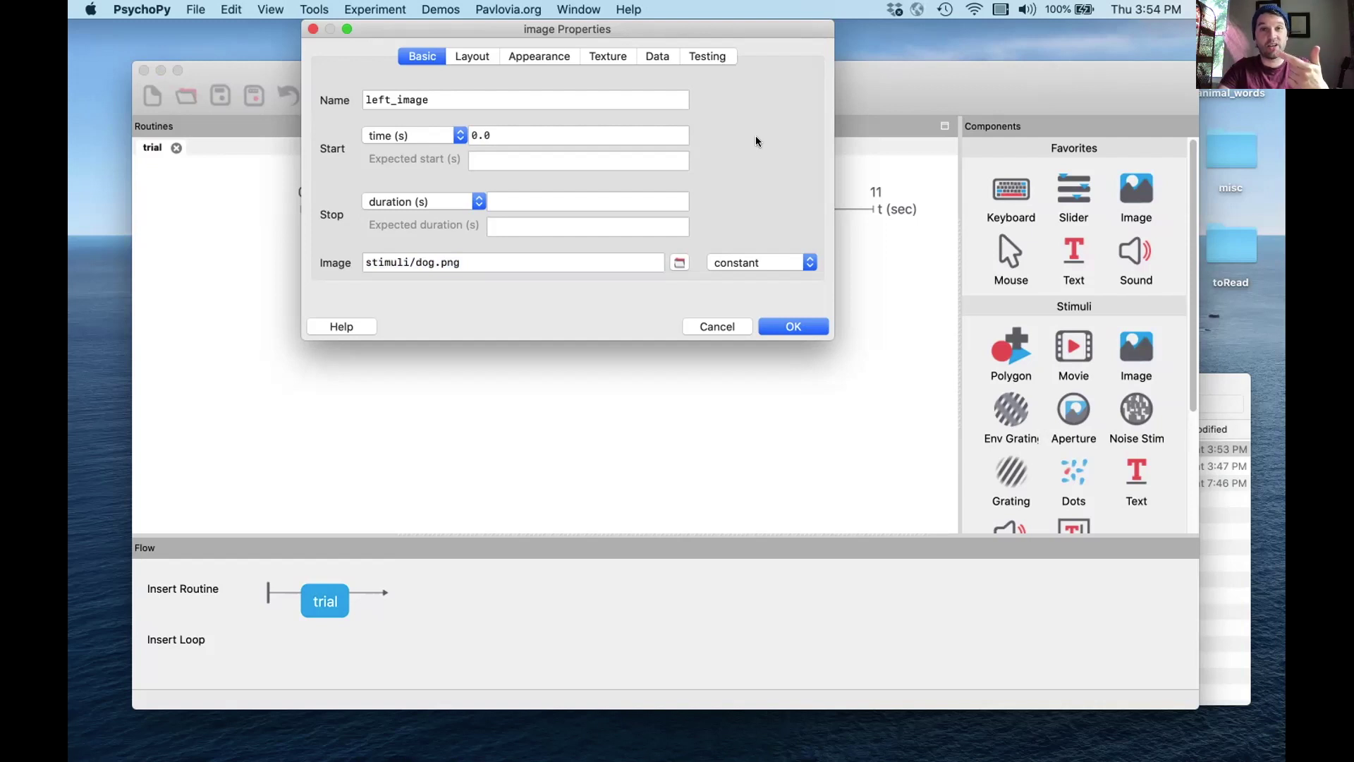
- Set left_image's layout position to (-0.4, 0), keeping the size and spatial units at their defaults, and accept its properties
left_click(465, 55)
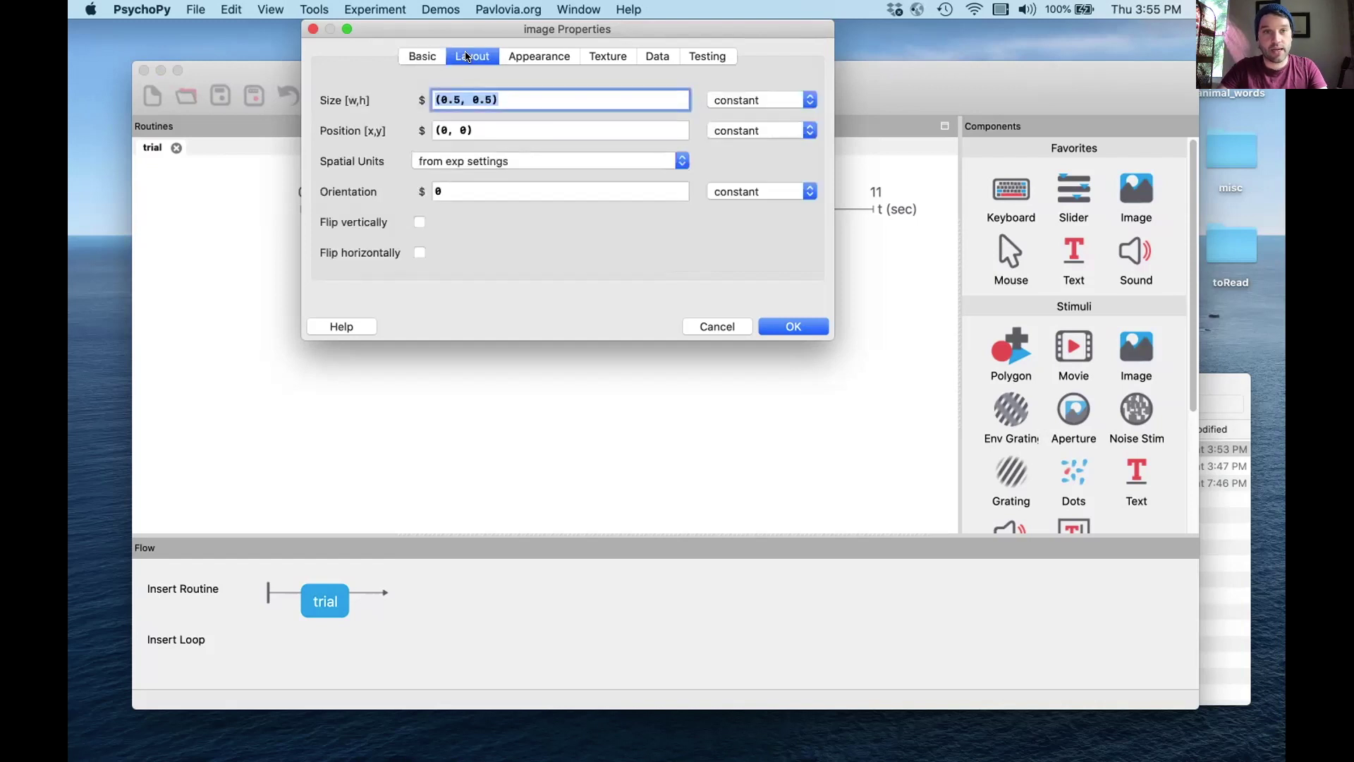
left_click(507, 100)
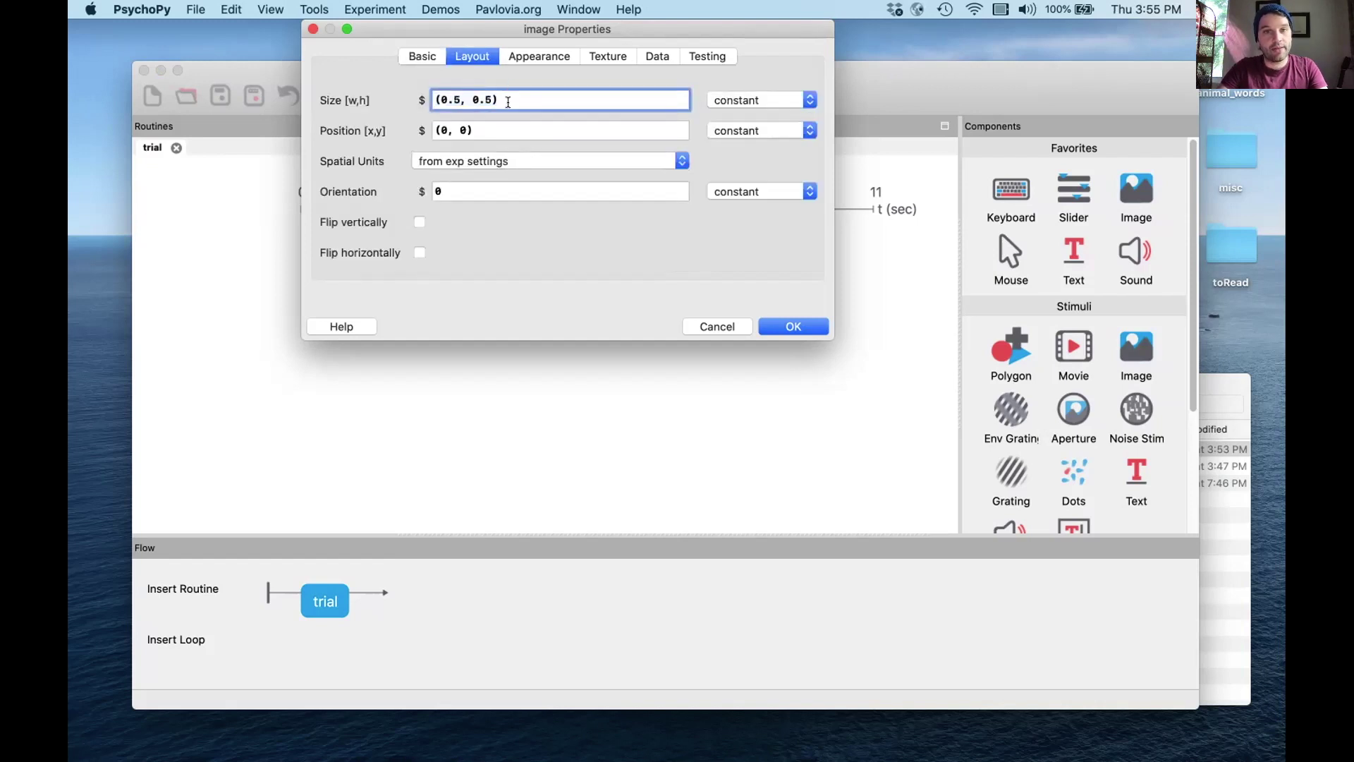
triple_click(507, 101)
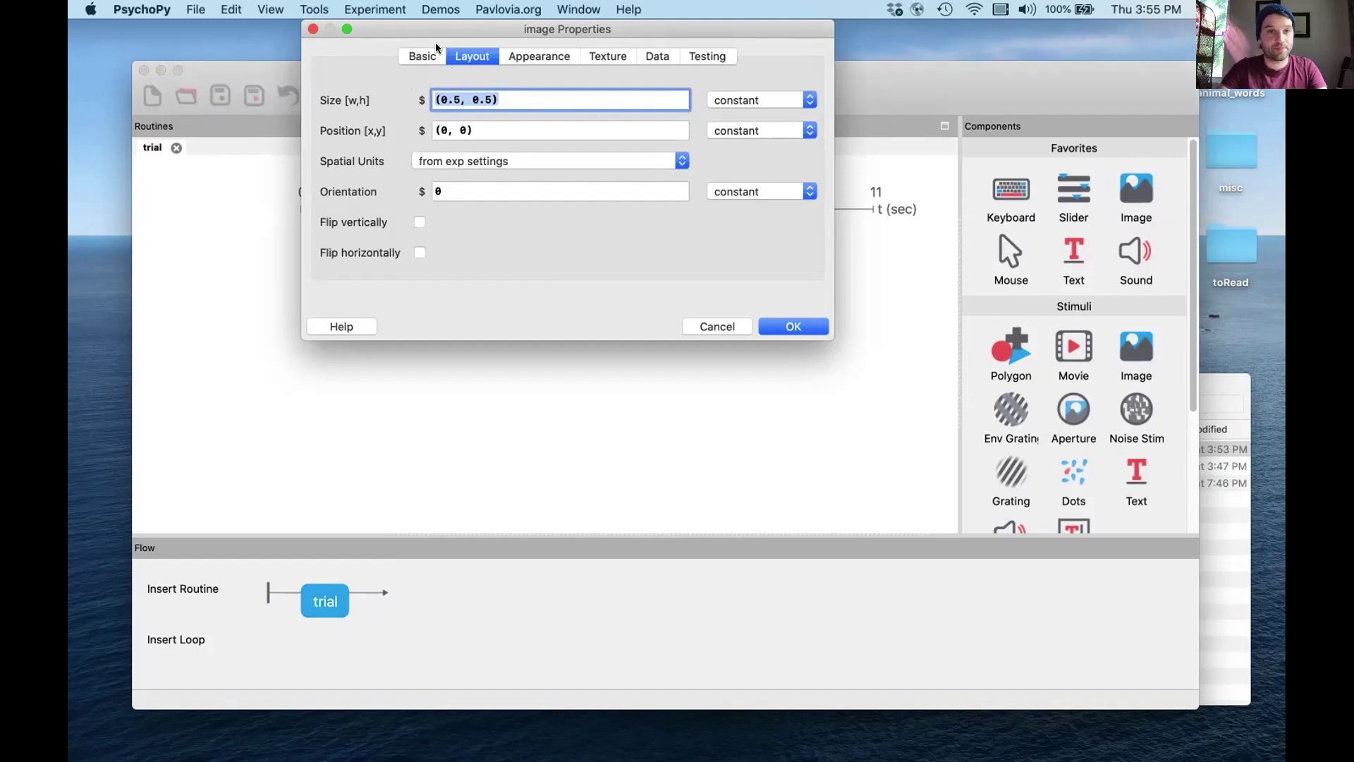
left_click_drag(417, 28, 498, 128)
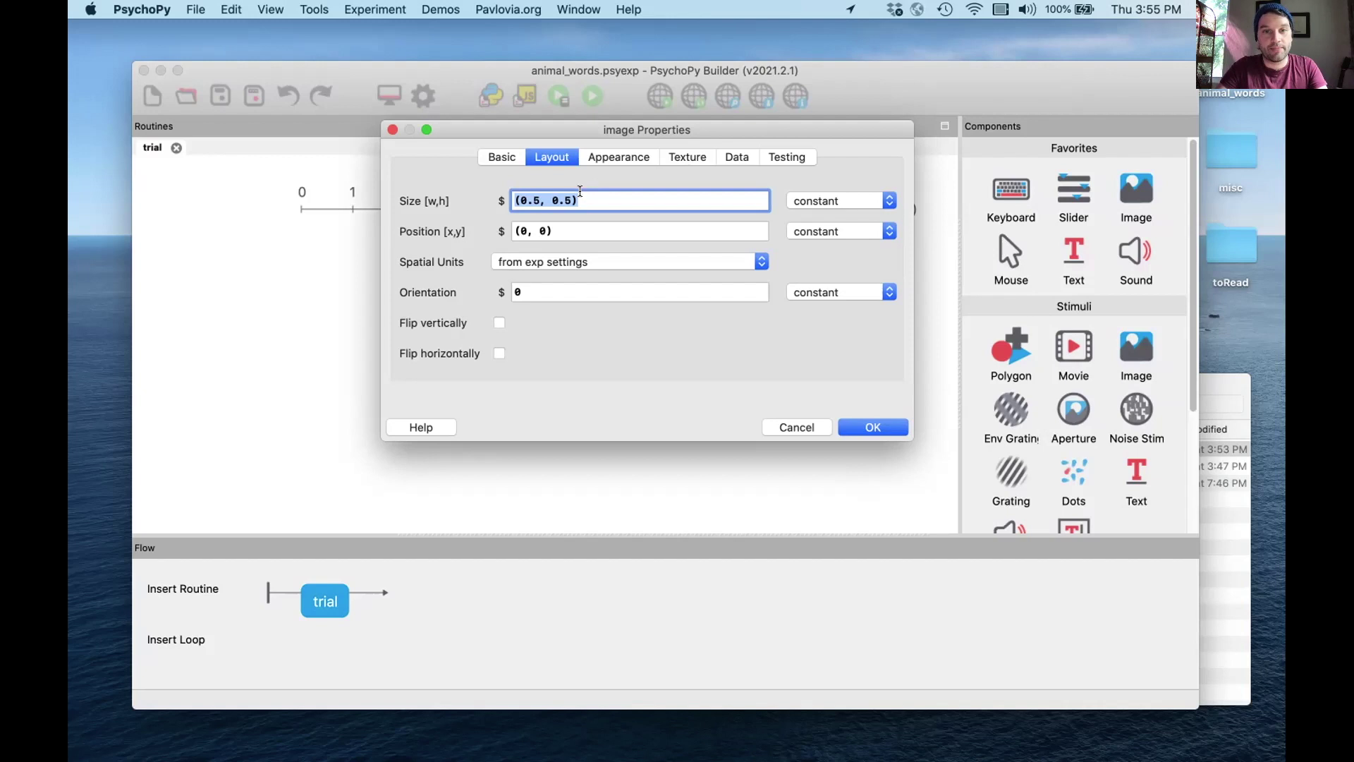
left_click(598, 261)
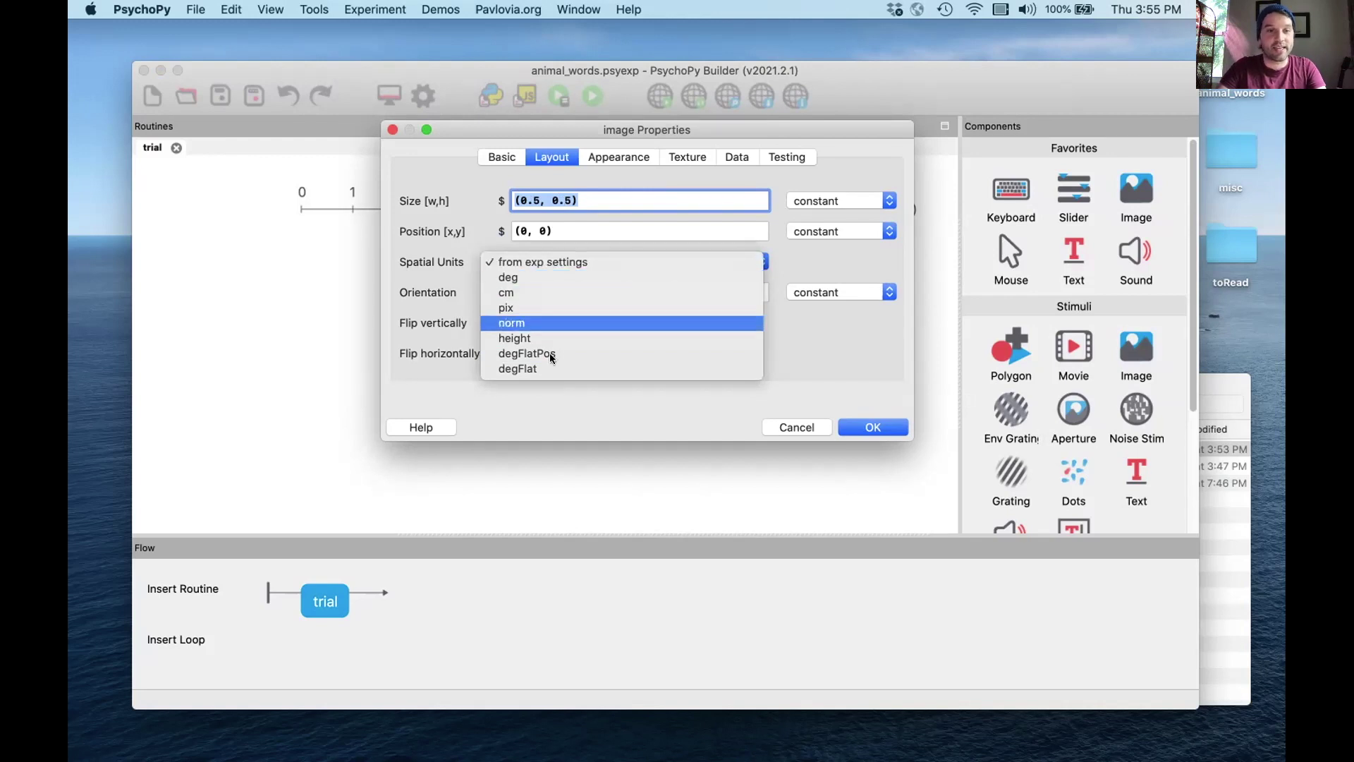
left_click(595, 260)
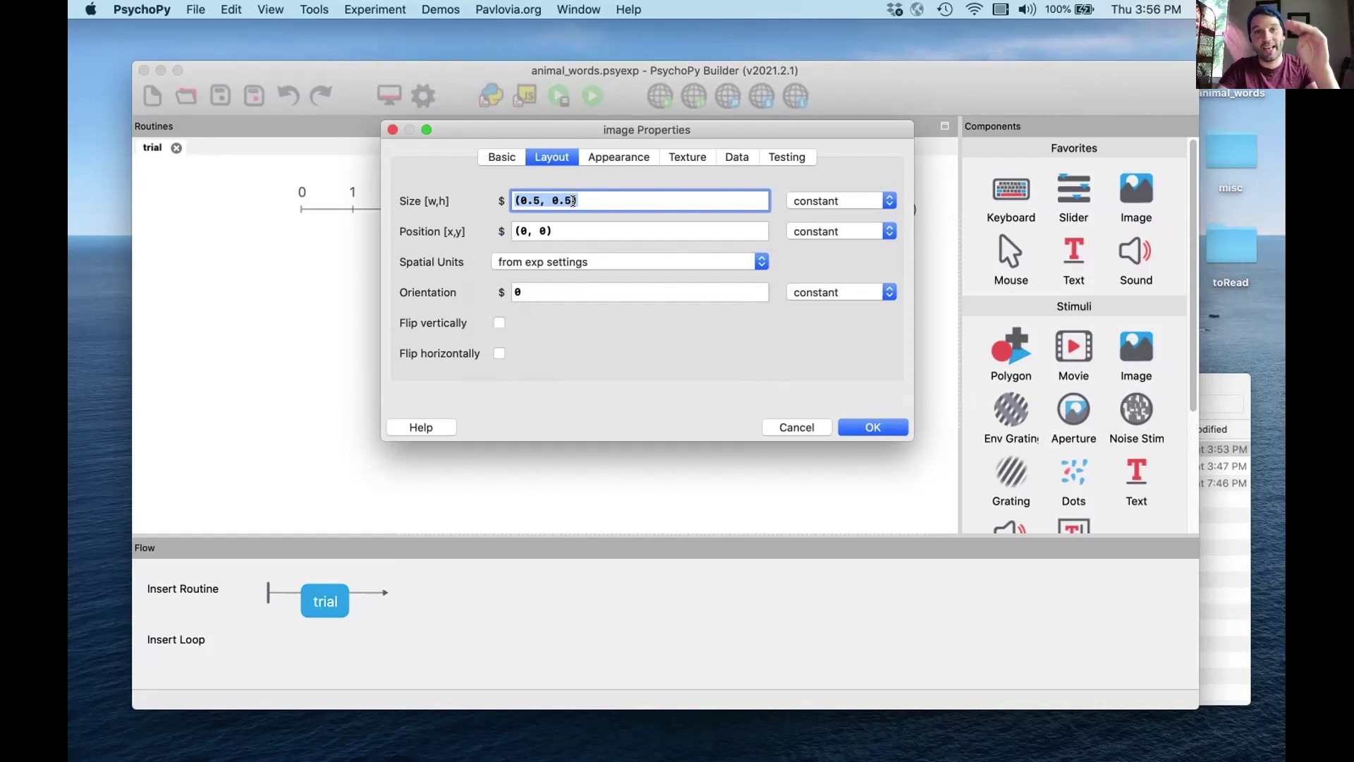
left_click(524, 230)
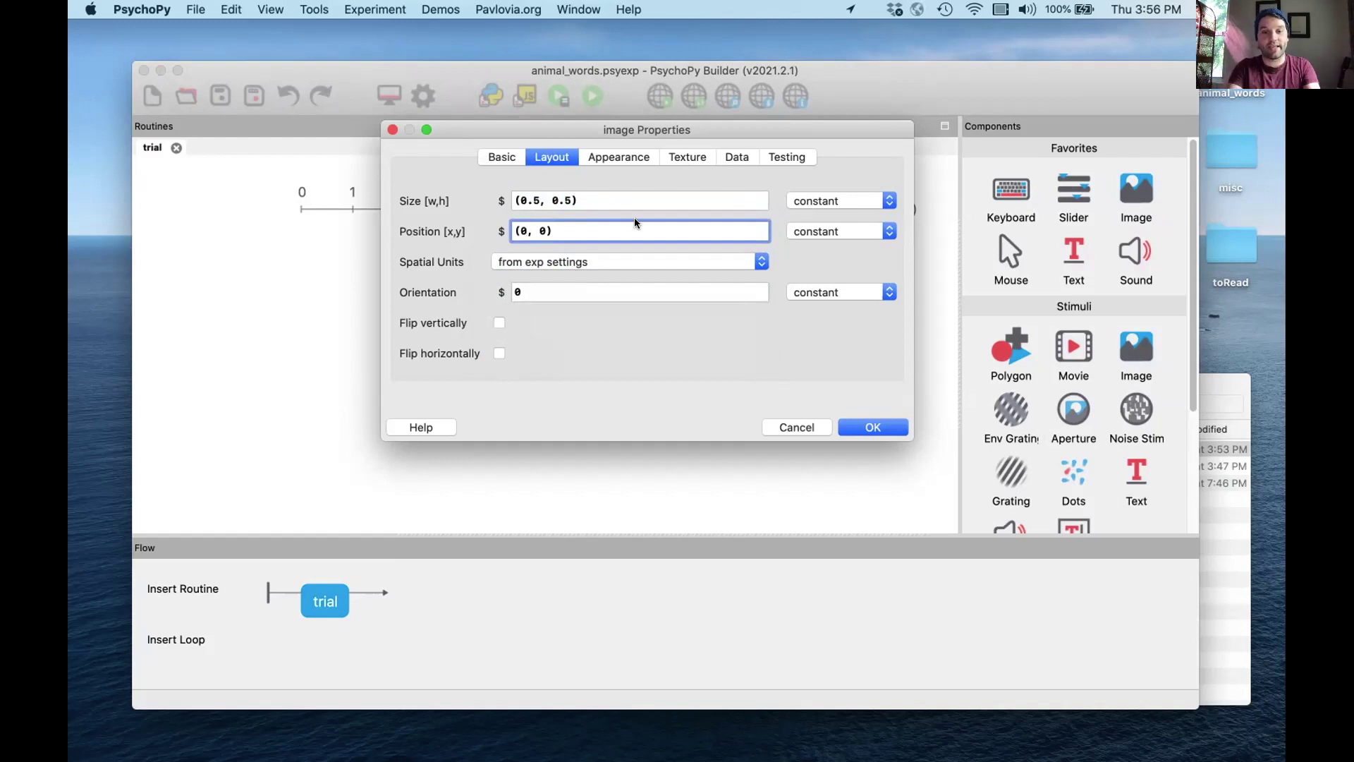
key("BackSpace")
type("-0.4")
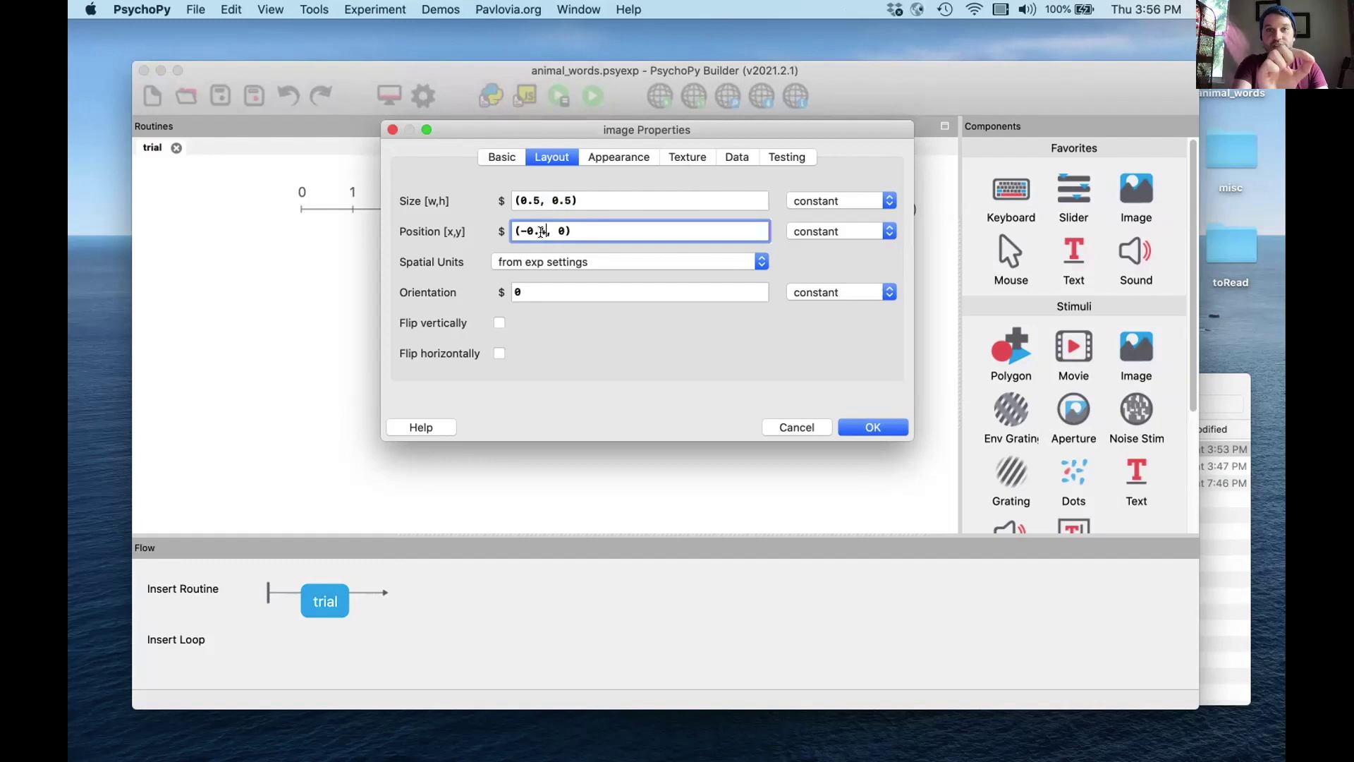
left_click(873, 428)
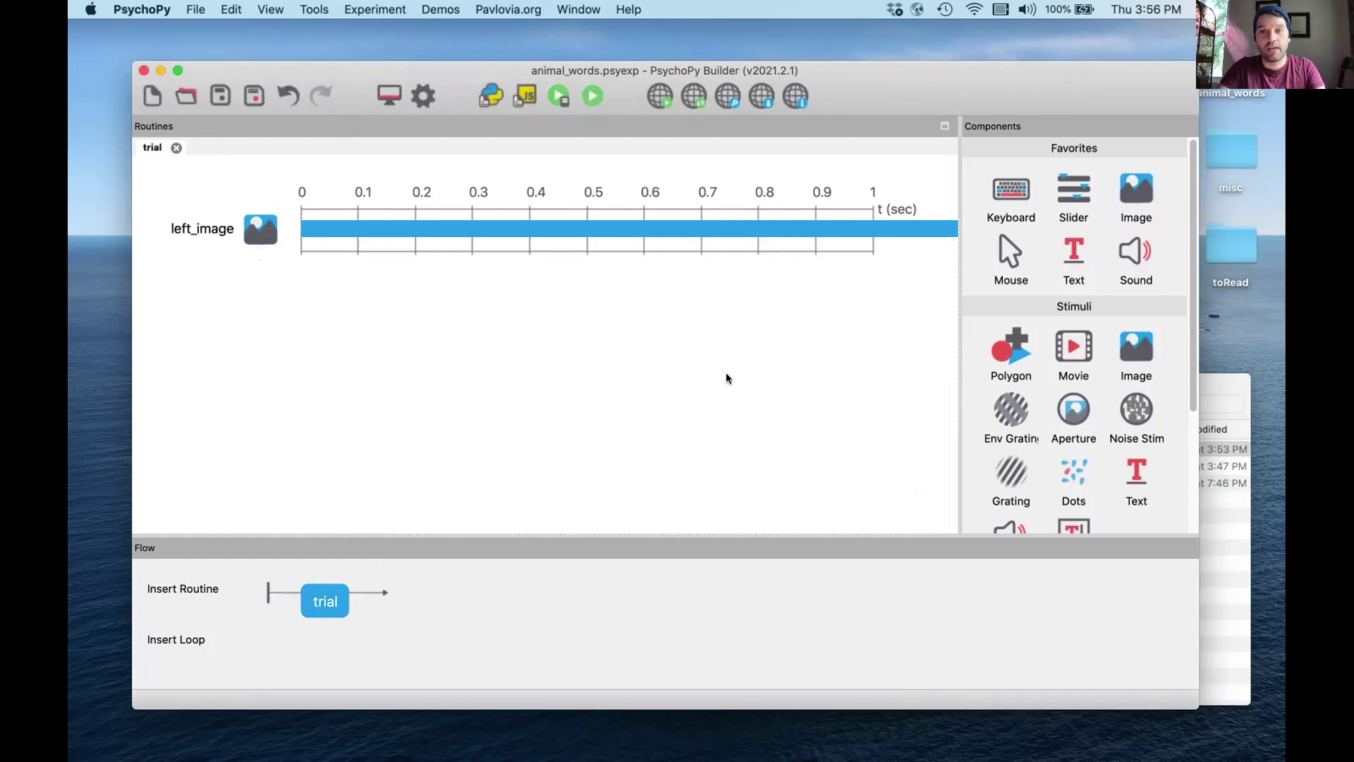
- Add a second Image component to the trial routine, name it right_image and clear its stop duration
left_click(1136, 345)
type("right_image")
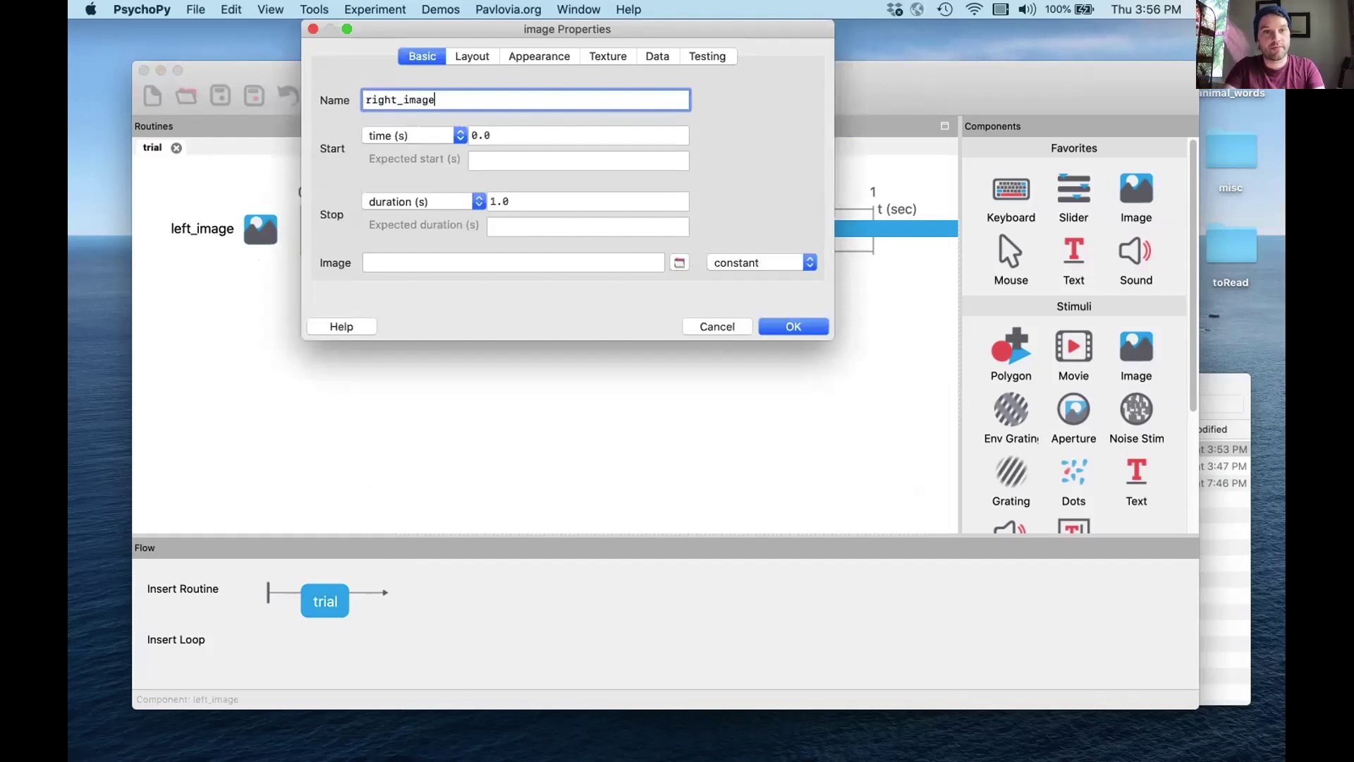
key("Tab")
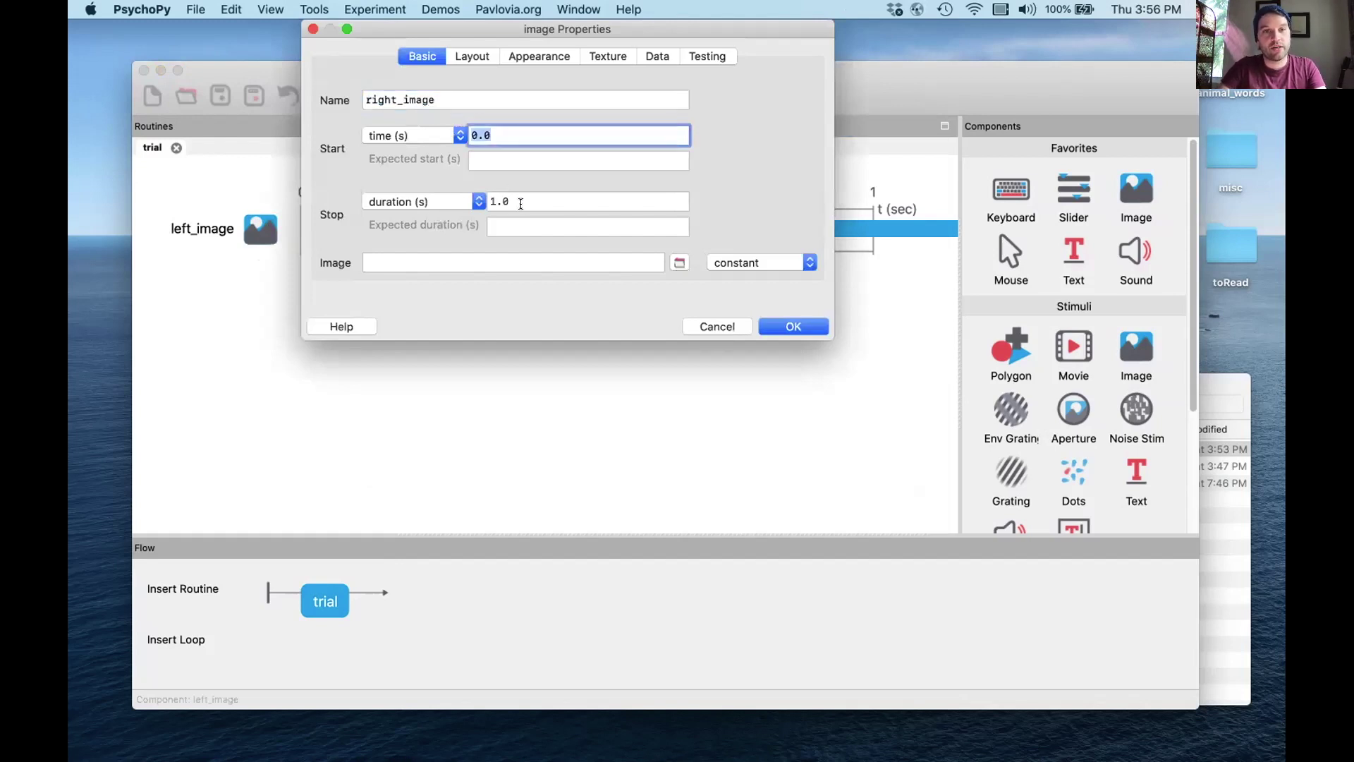
key("Tab")
key("BackSpace")
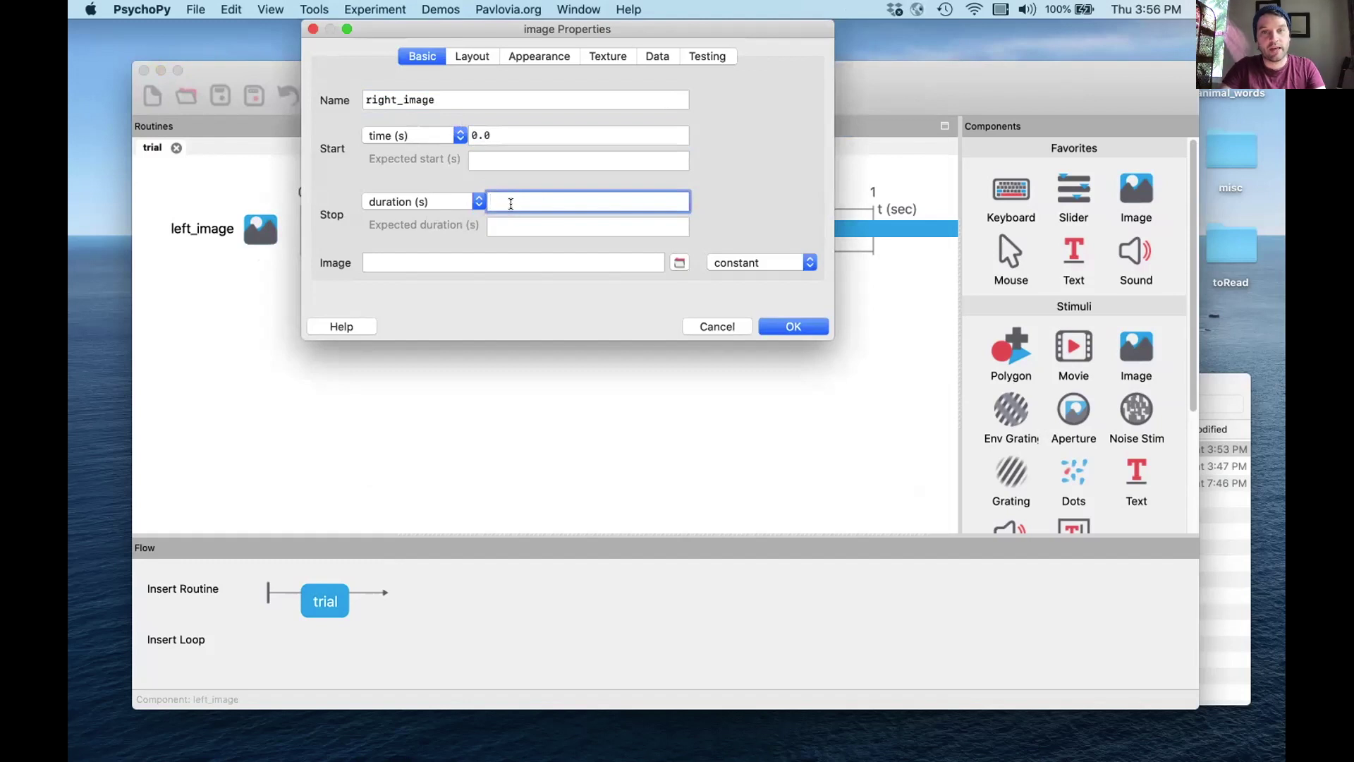
- Choose pig.png from the stimuli folder as right_image's image file
left_click(680, 266)
left_click(563, 182)
double_click(563, 183)
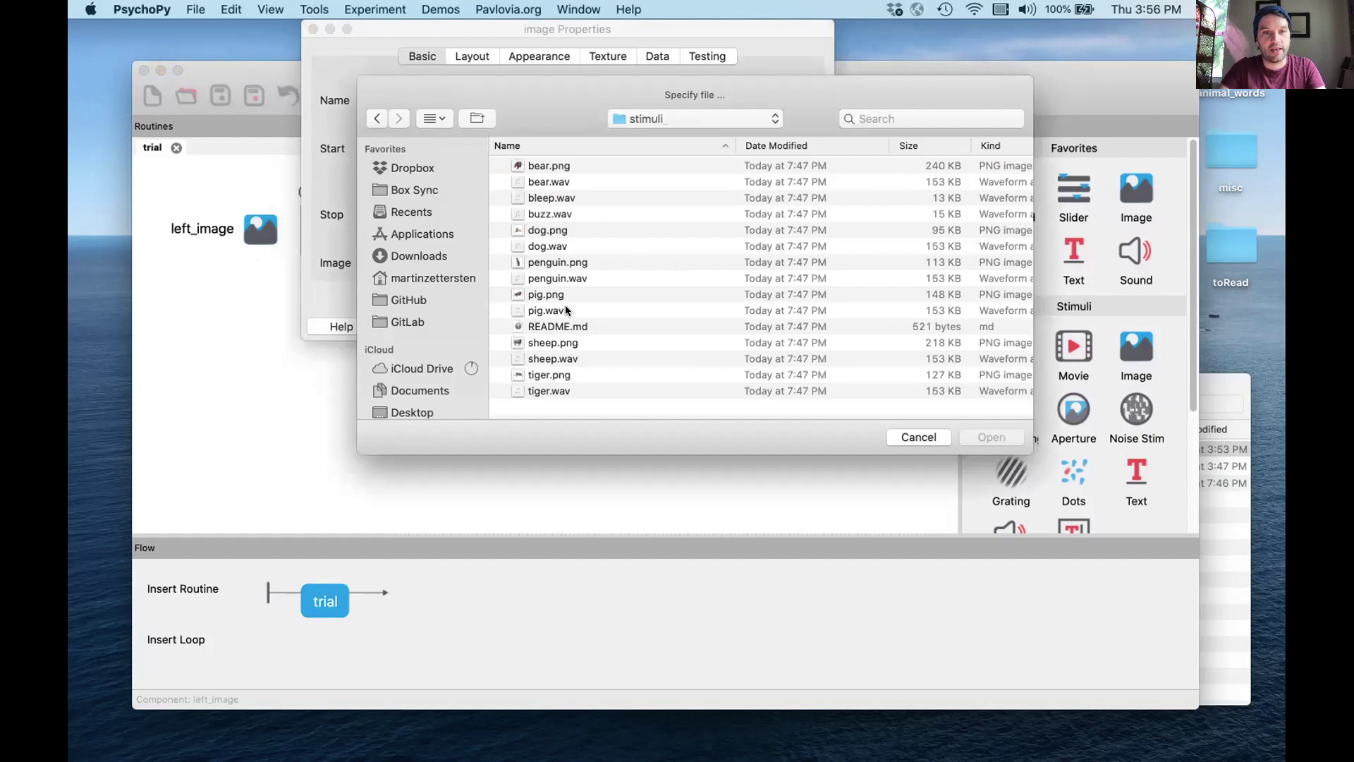
double_click(558, 295)
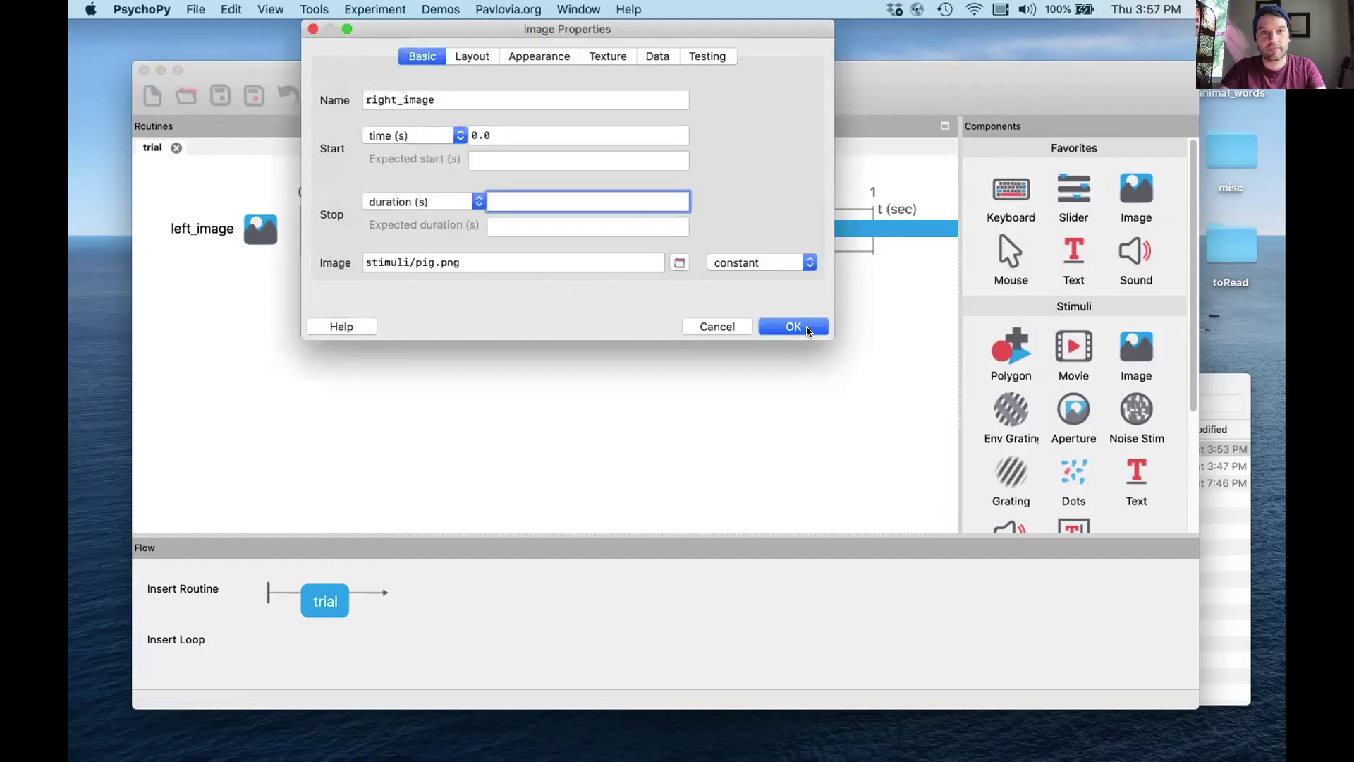
- Set right_image's layout position to (0.4, 0) and accept its properties
left_click(467, 57)
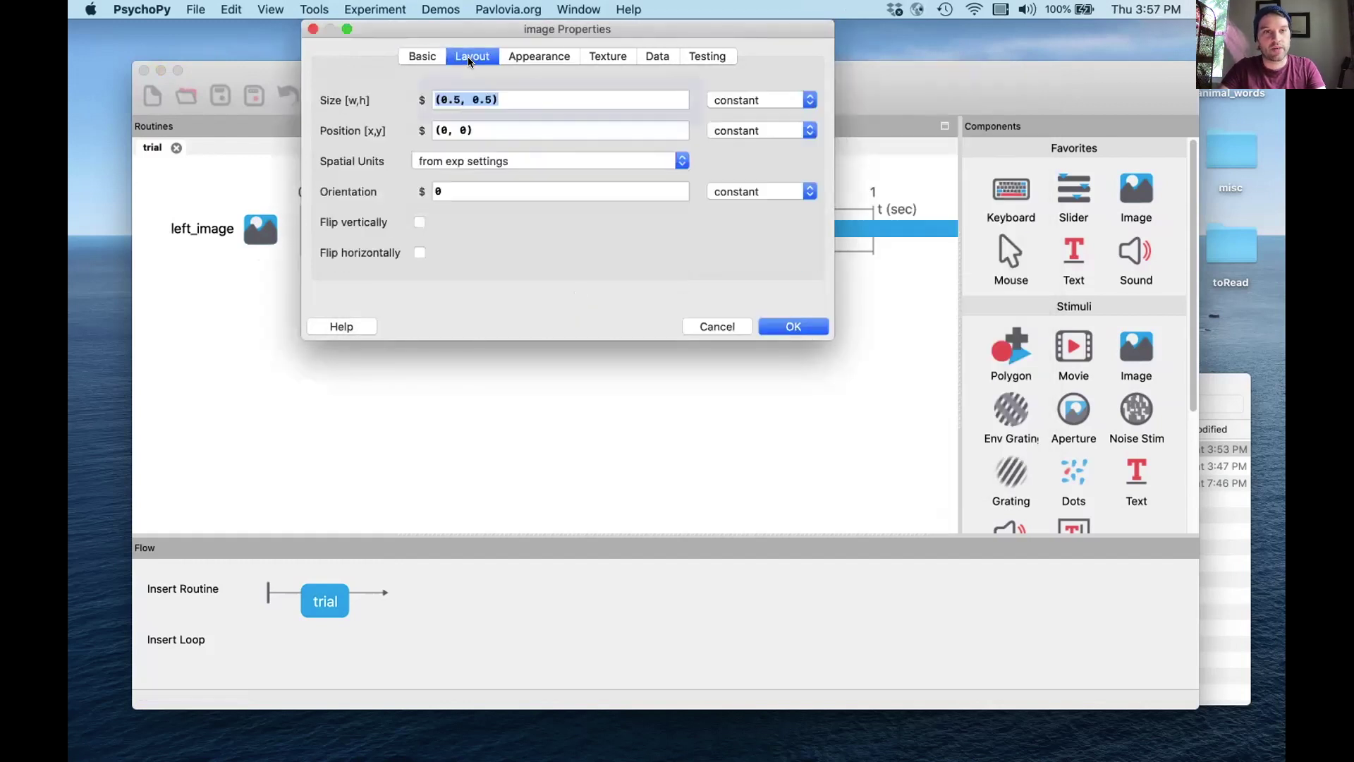
left_click(516, 97)
left_click_drag(516, 96, 388, 97)
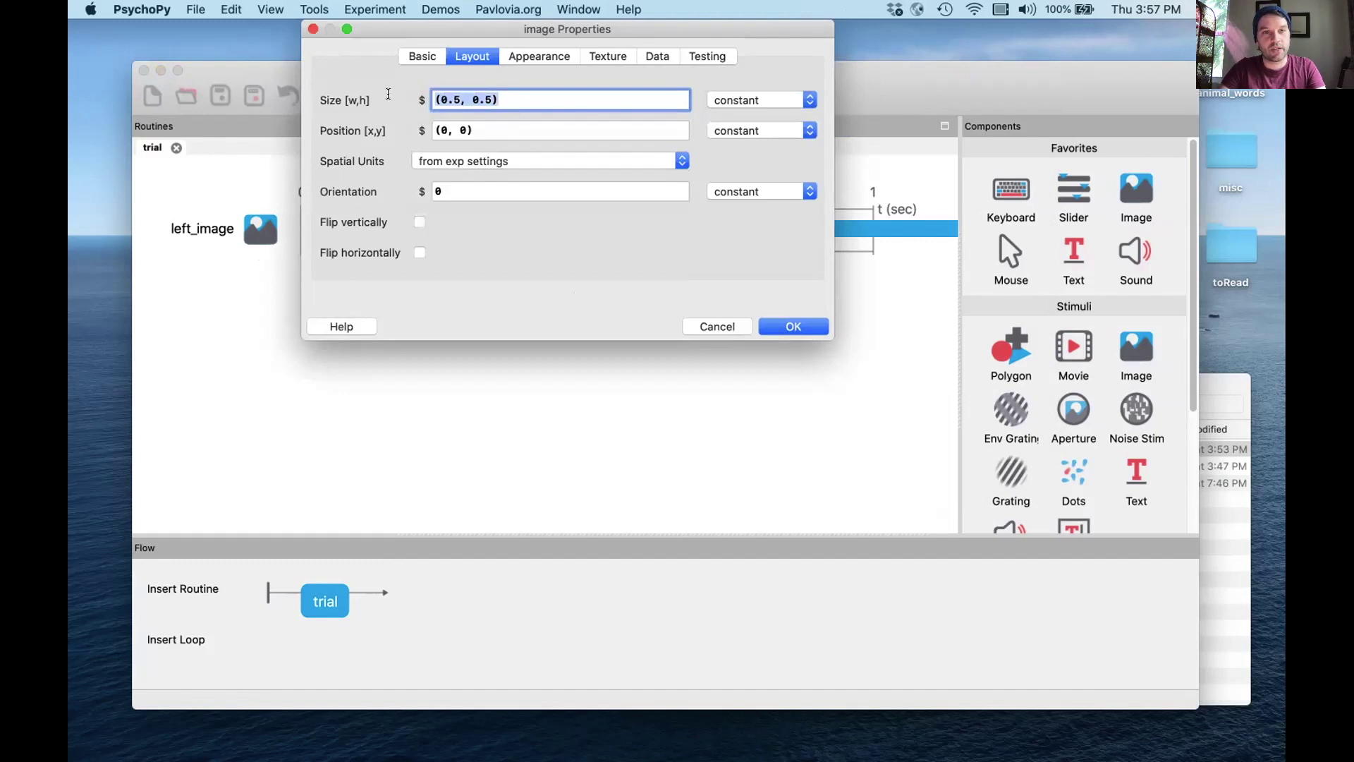
left_click(463, 125)
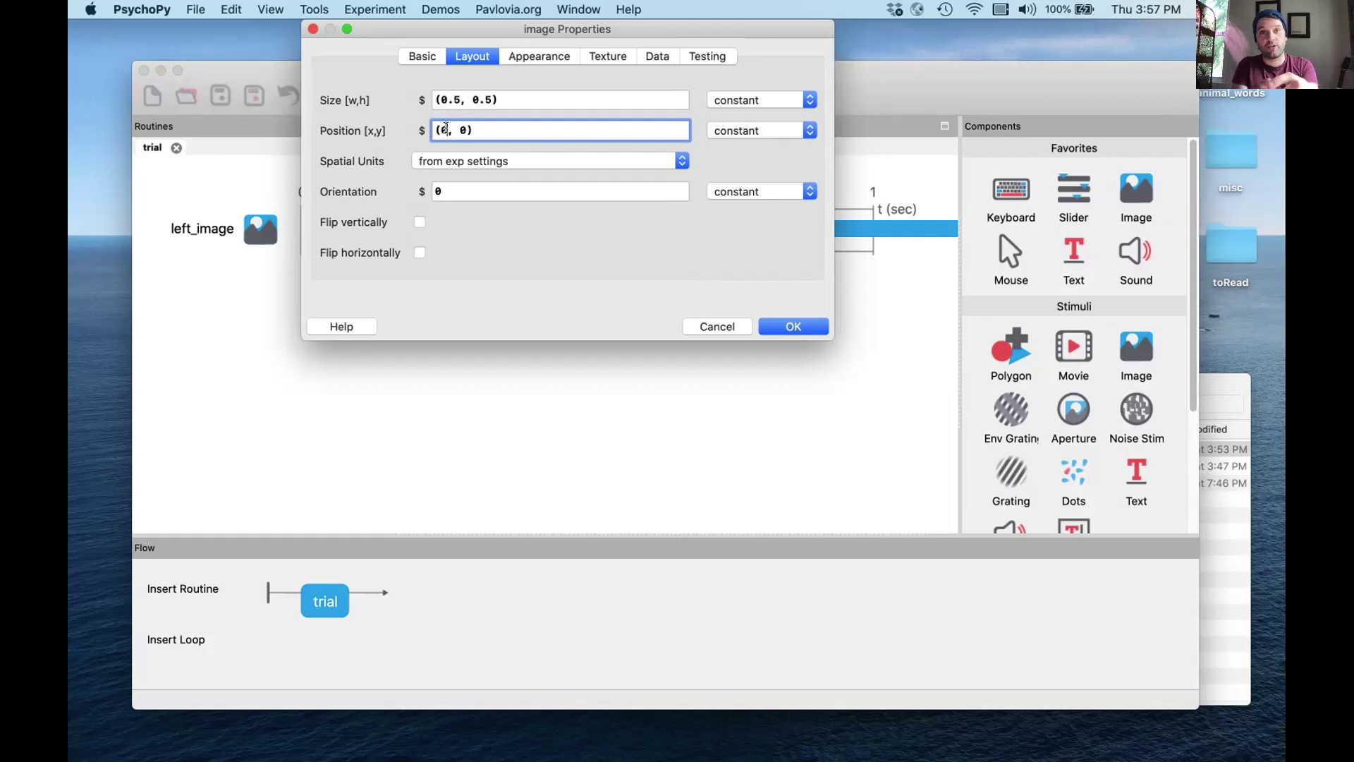
type(".4")
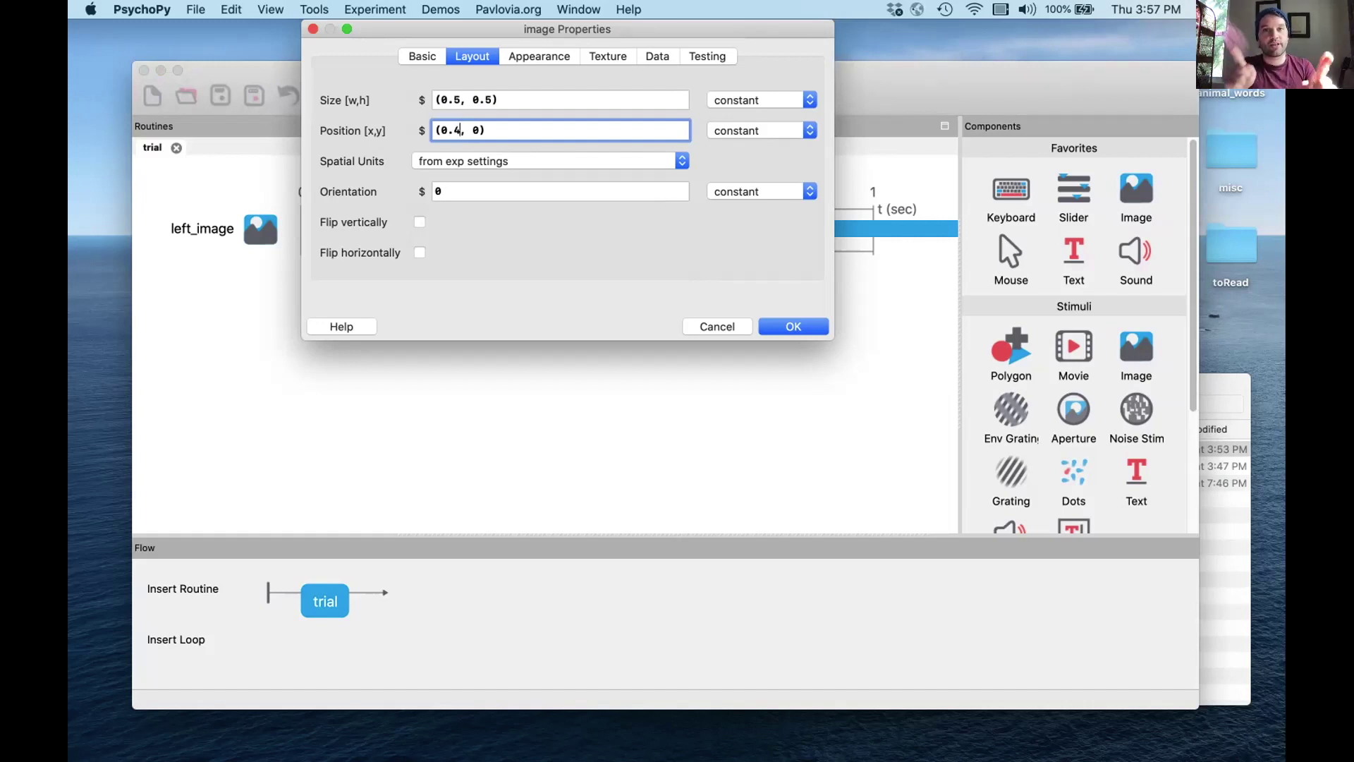
left_click(784, 325)
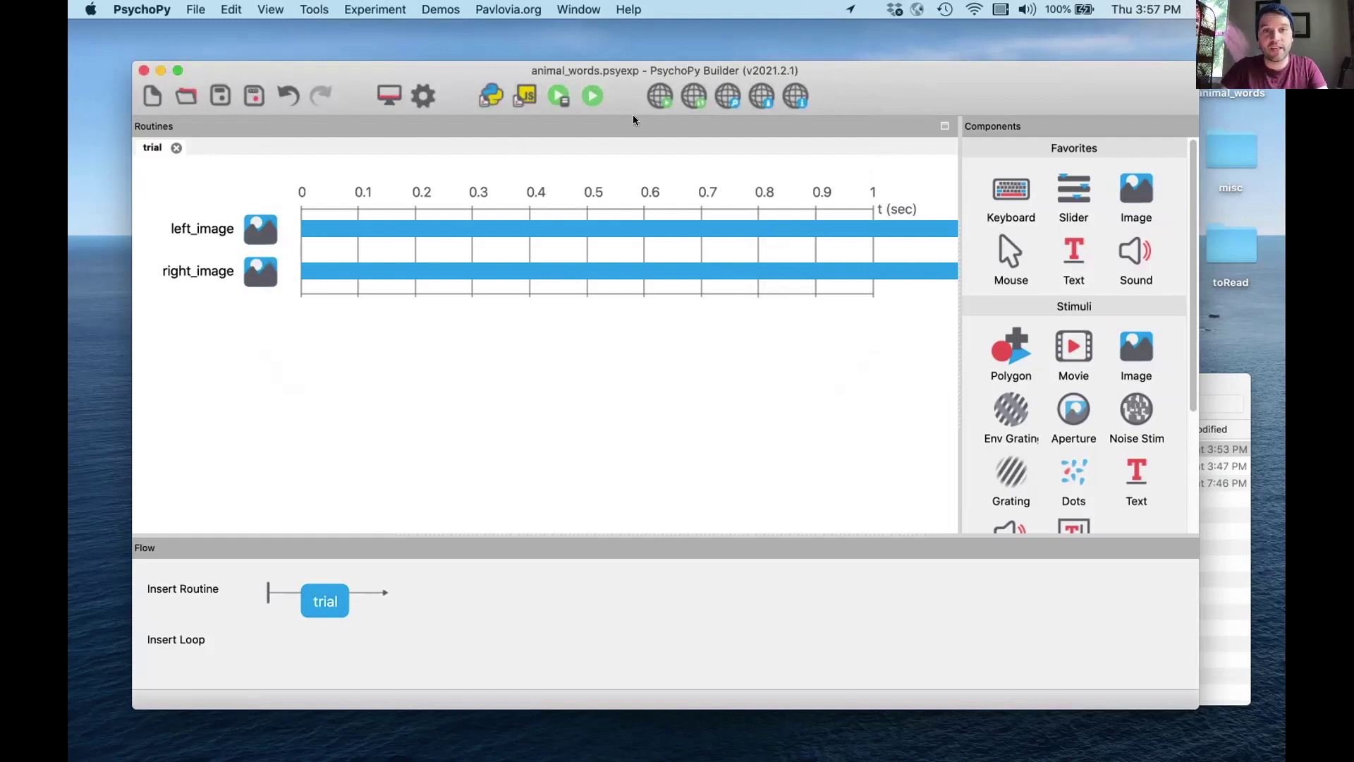
- Run the experiment with participant "test" to check both images on screen, quit it and return to the Builder window
left_click_drag(618, 101, 616, 92)
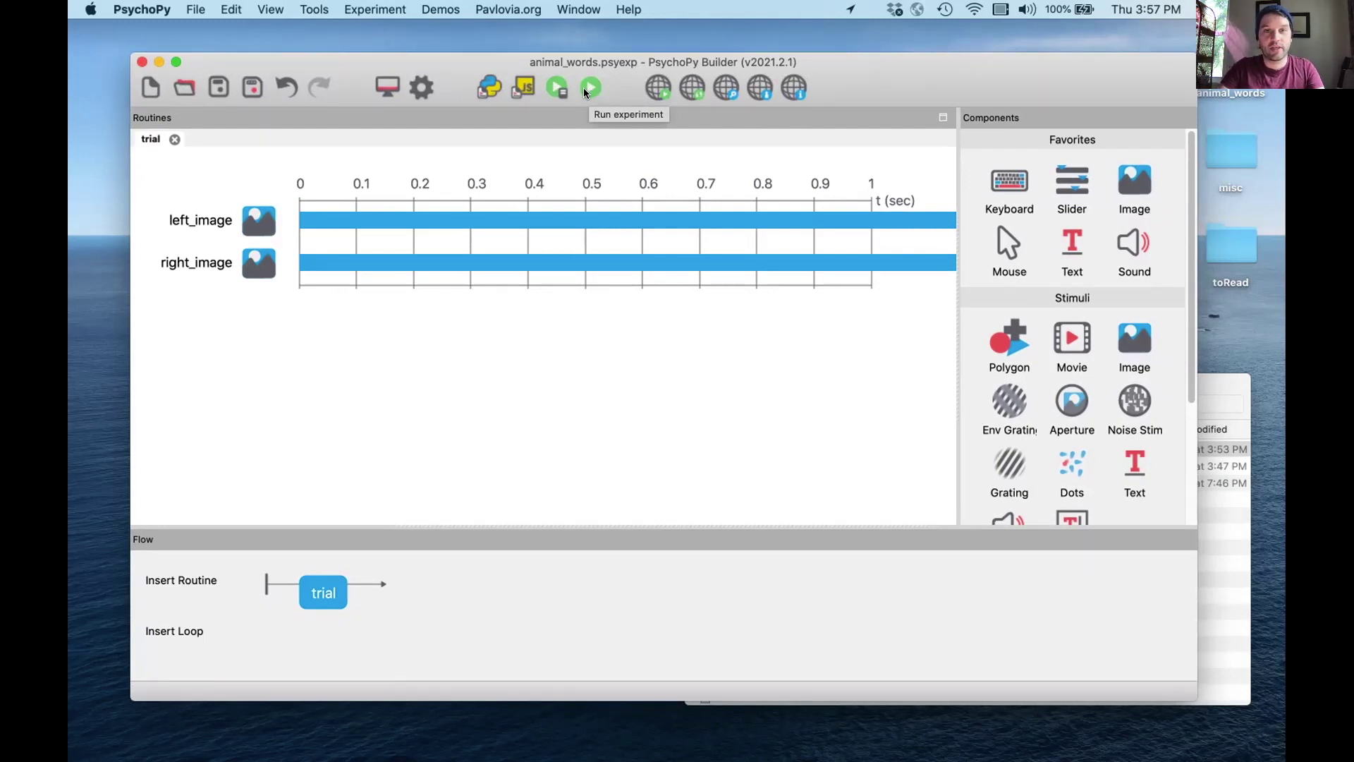
left_click(587, 86)
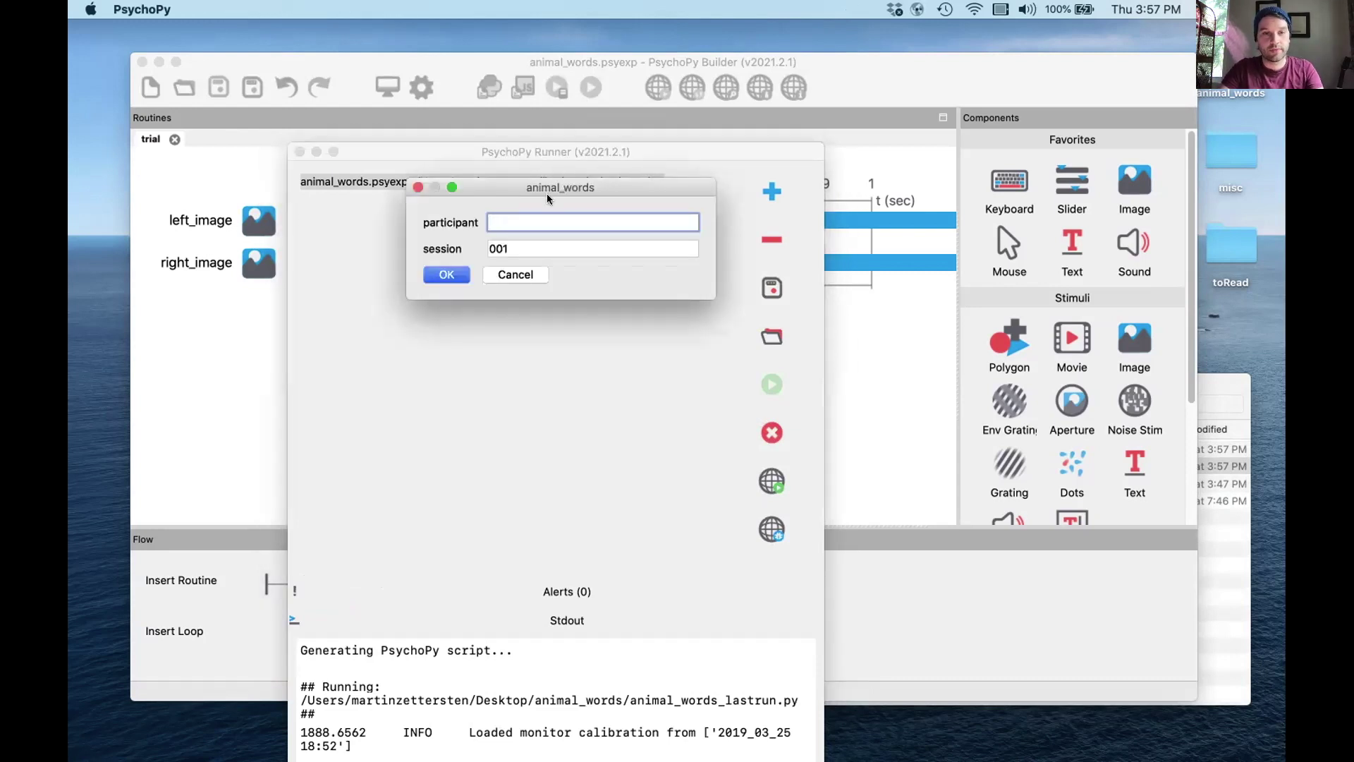
type("test")
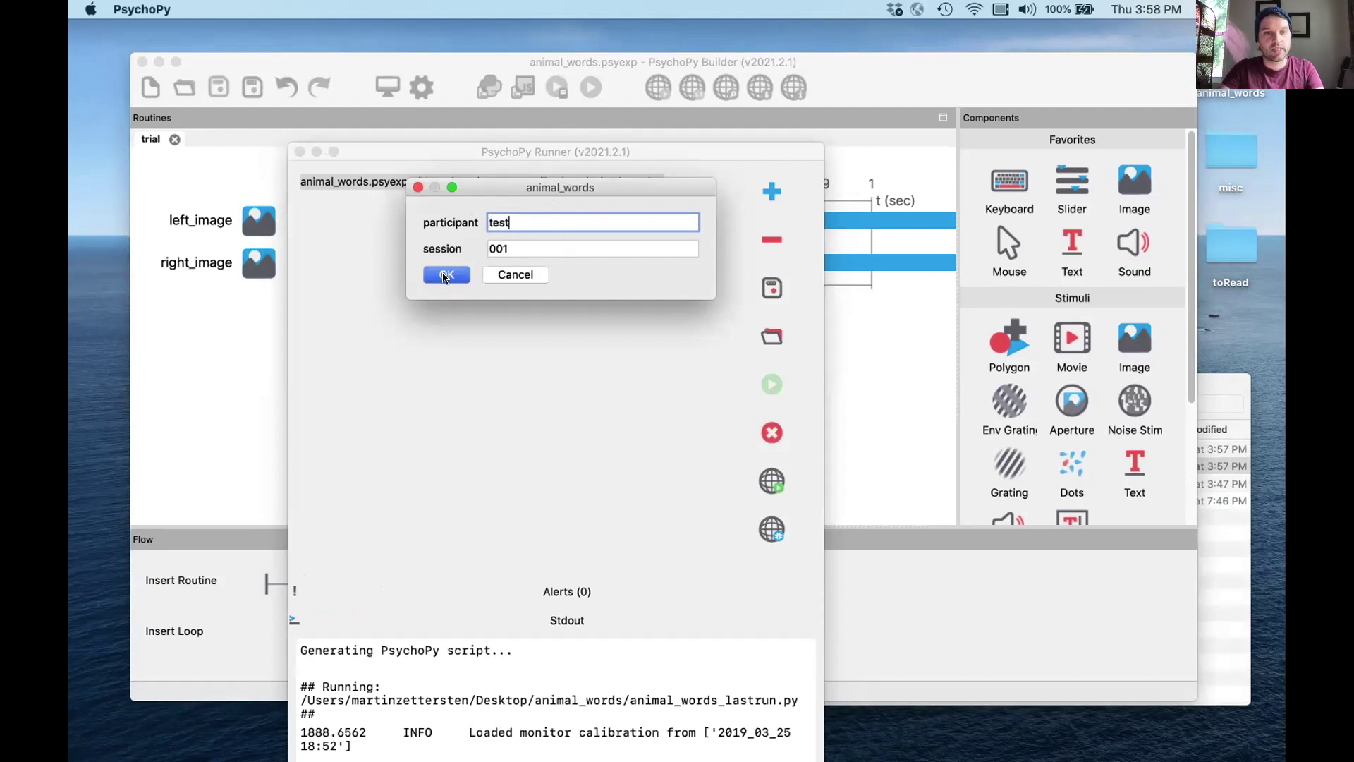
left_click(446, 275)
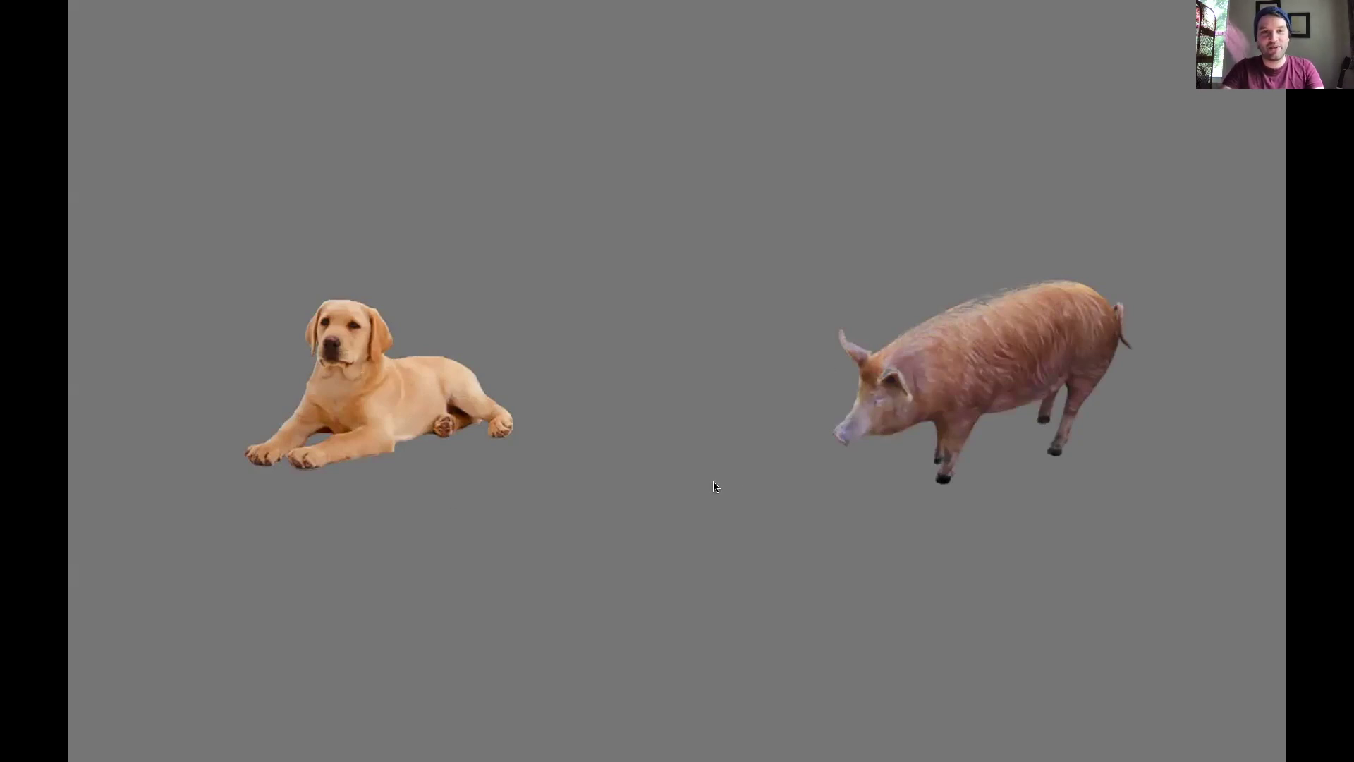
key("Escape")
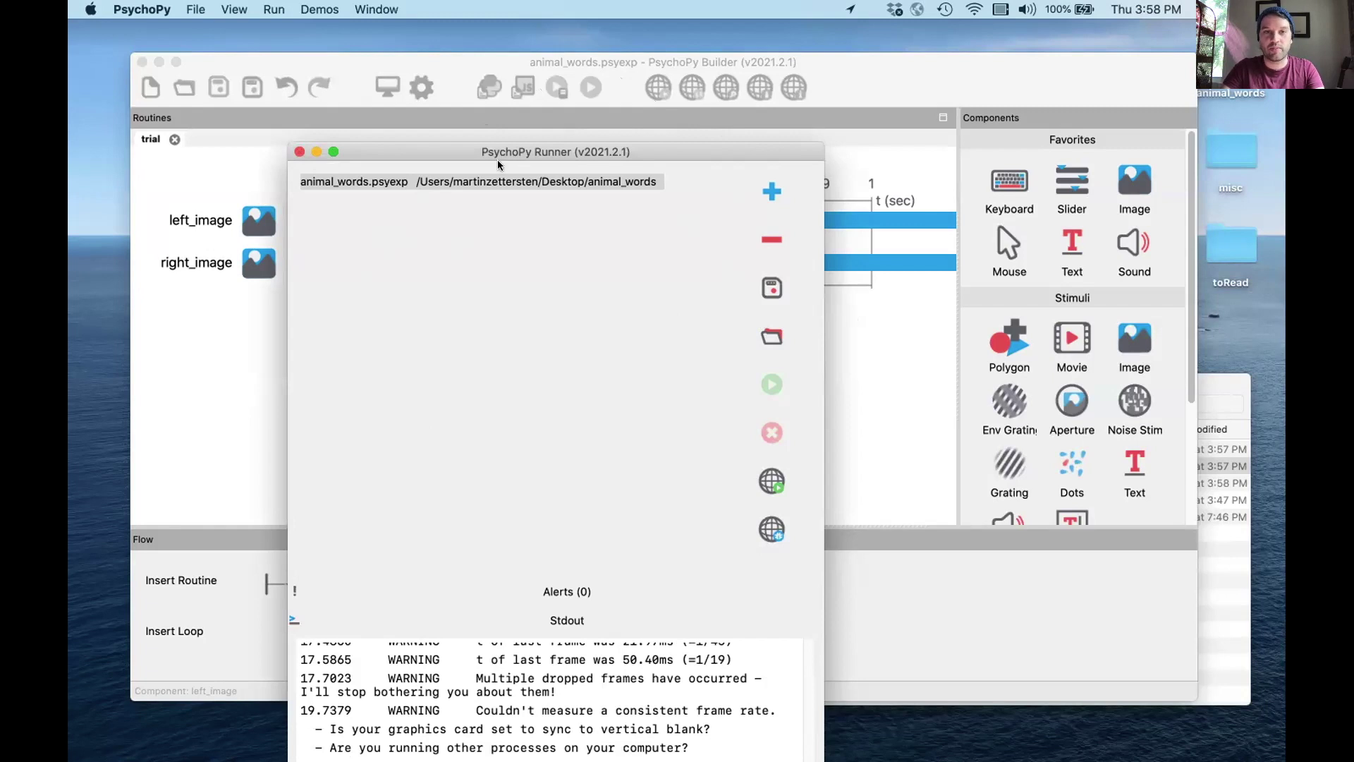
left_click_drag(448, 148, 1284, 28)
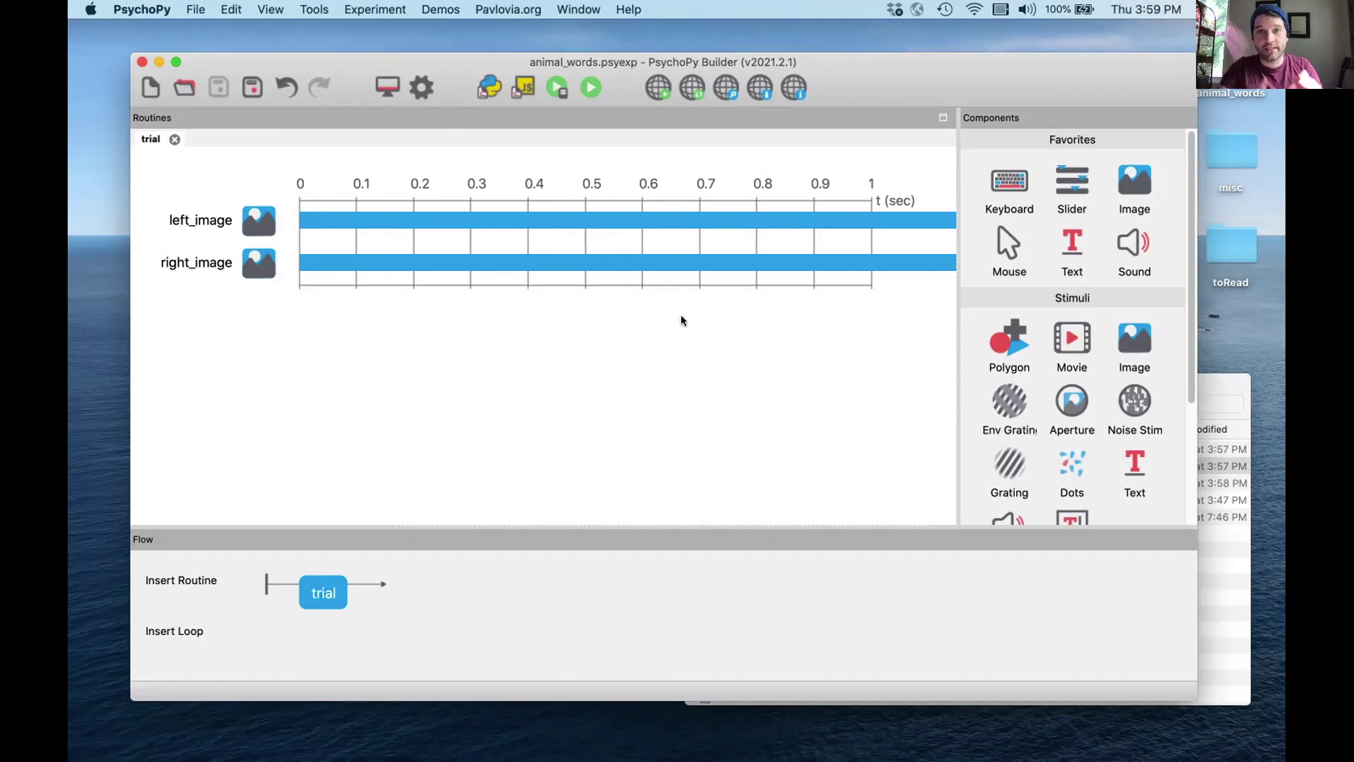
- Add a Polygon component to the trial routine named left_rectangle, clear its stop duration and set its shape to rectangle
left_click(1009, 339)
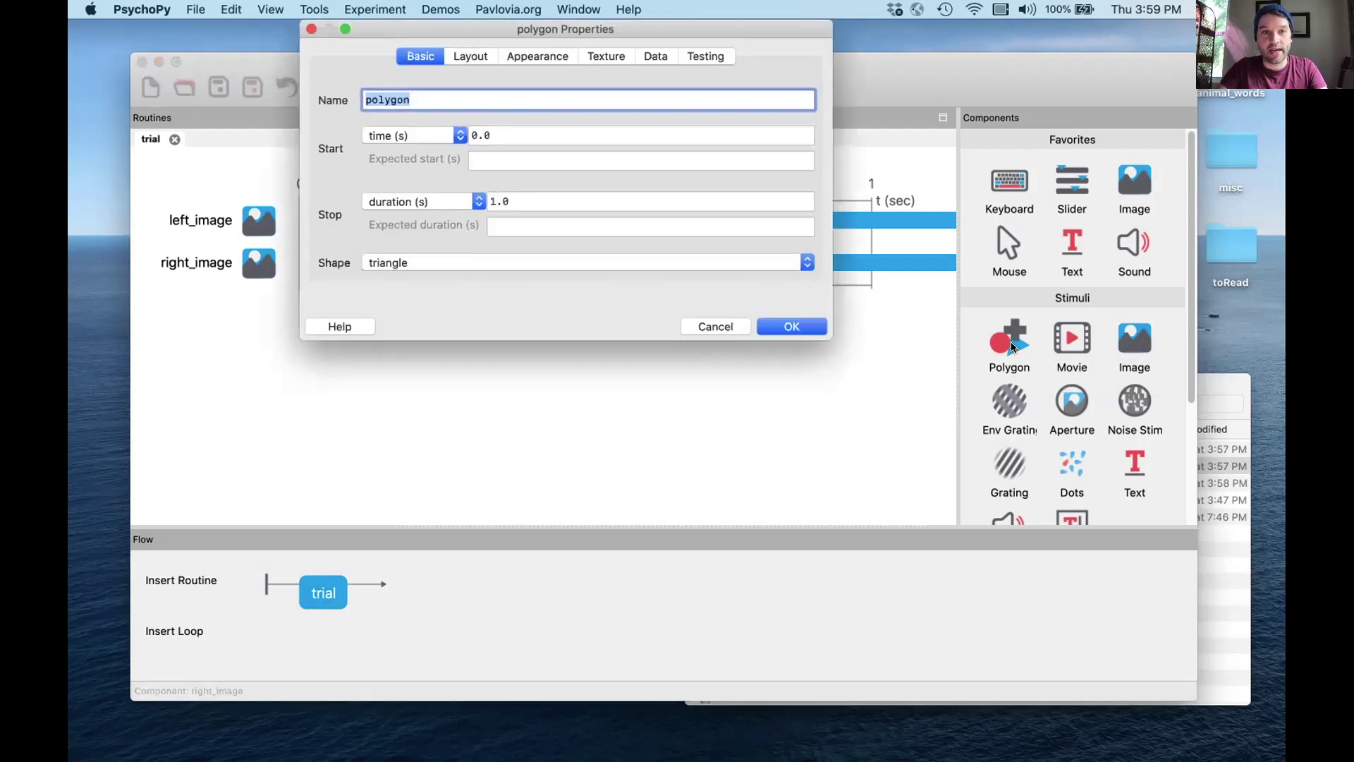
left_click_drag(462, 37, 550, 157)
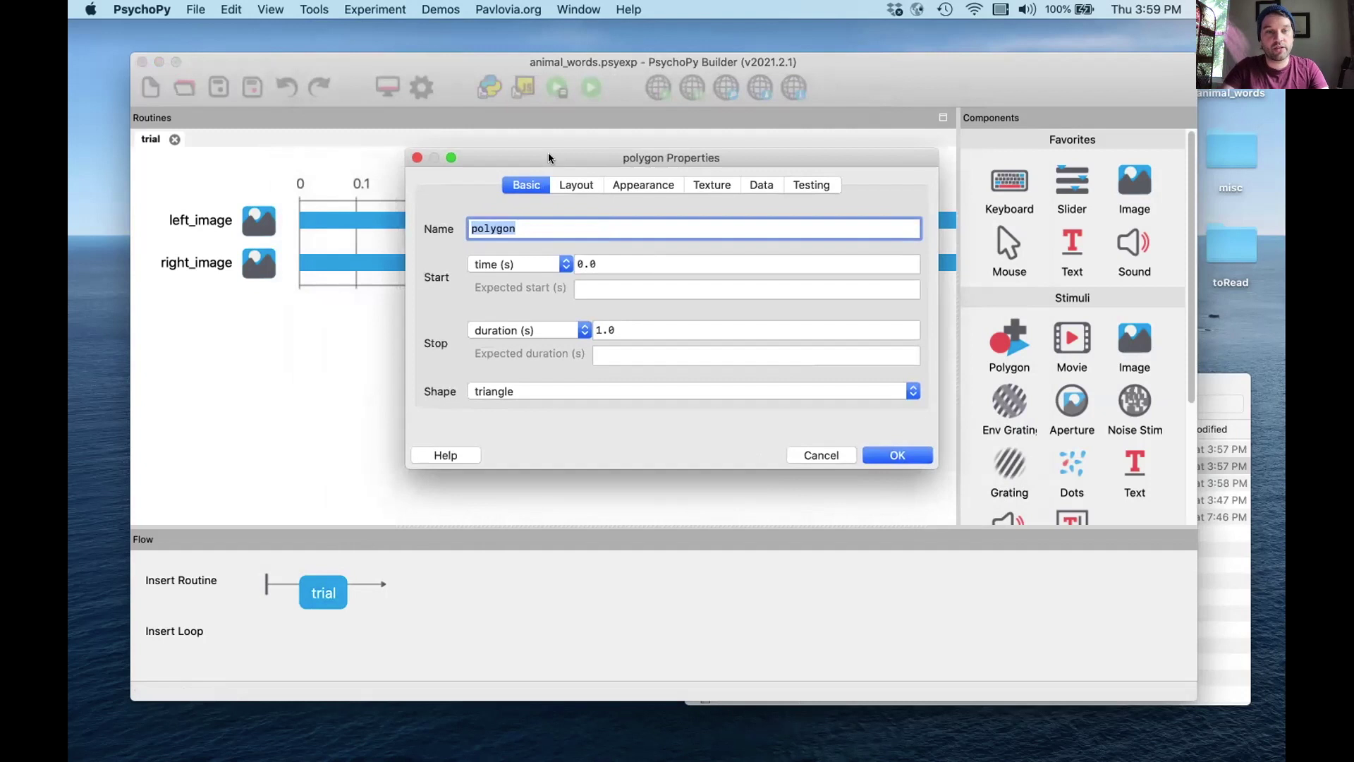
type("left_rectangle")
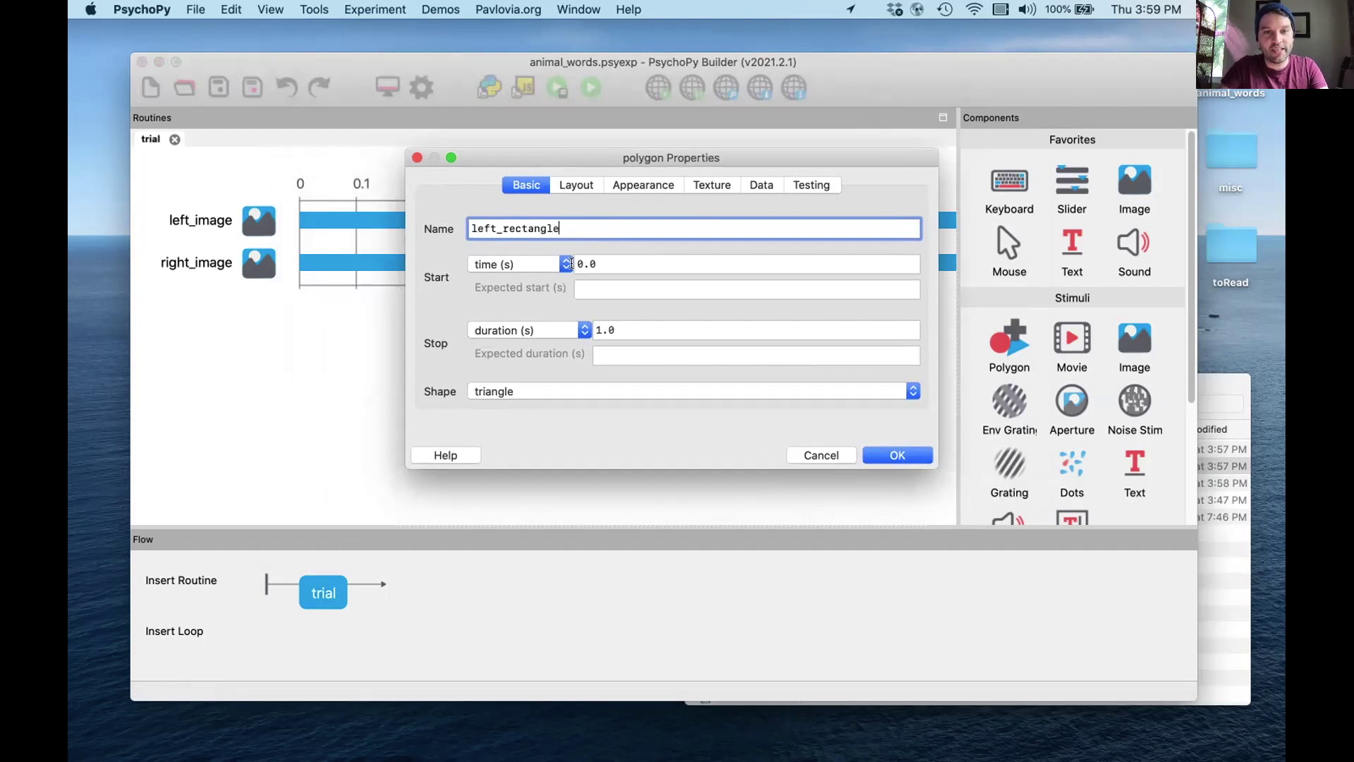
double_click(606, 330)
key("BackSpace")
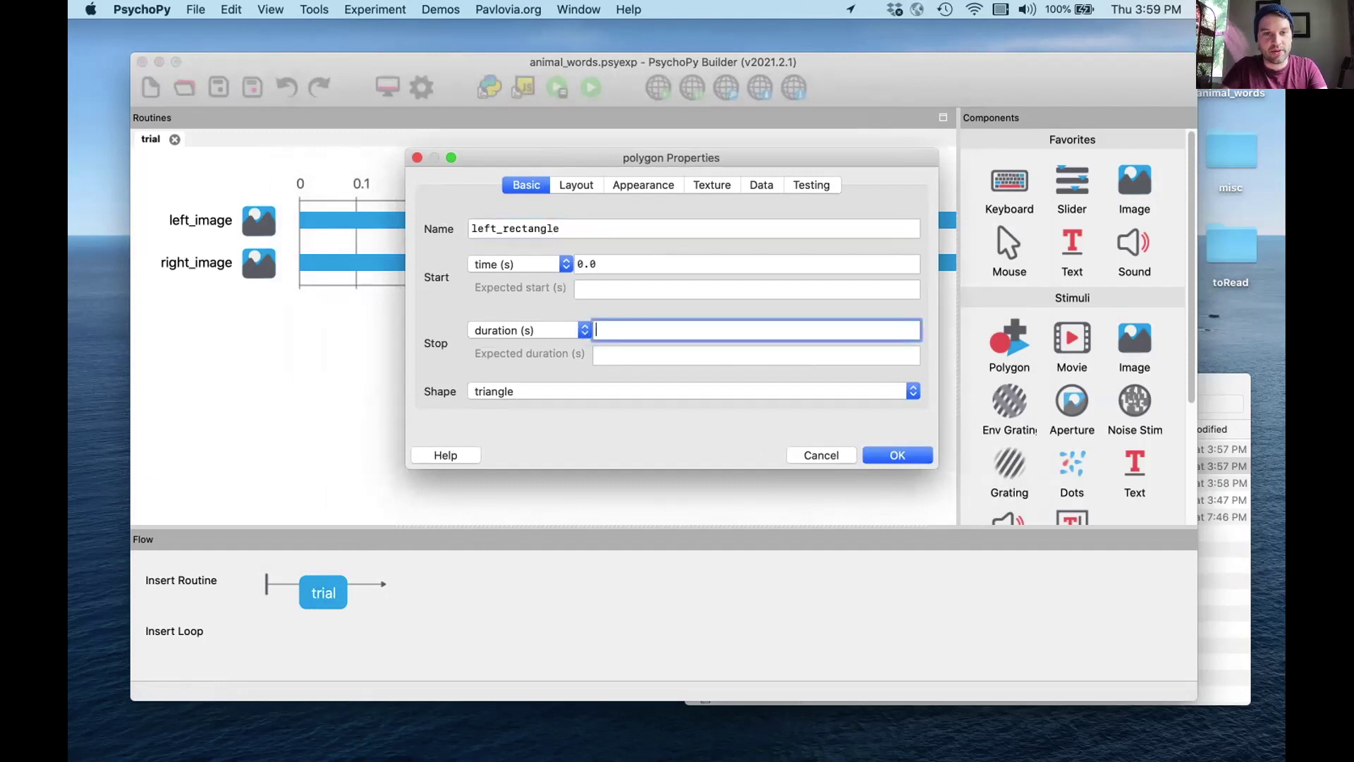
left_click(577, 388)
left_click(493, 391)
left_click(493, 386)
left_click(491, 407)
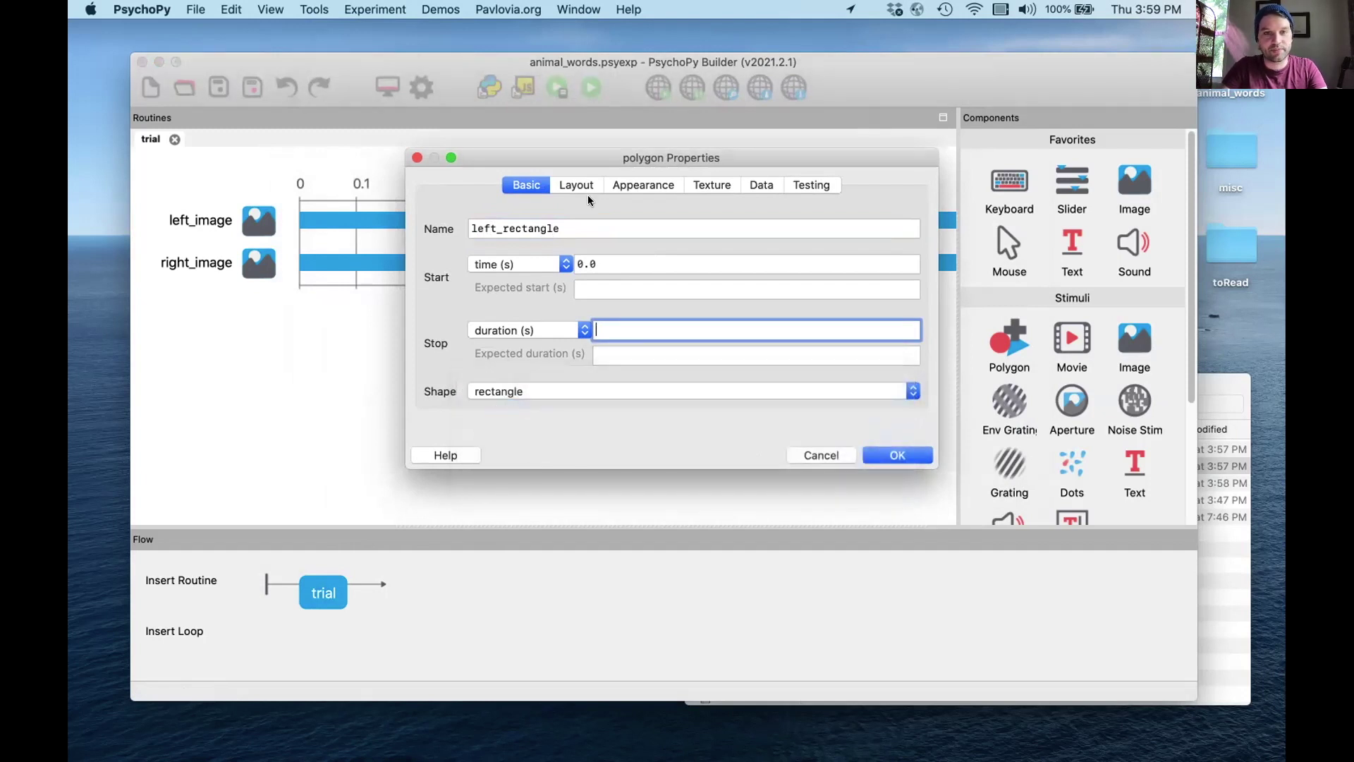
- Set left_rectangle's layout position to (-0.4, 0) and accept its properties
left_click(570, 185)
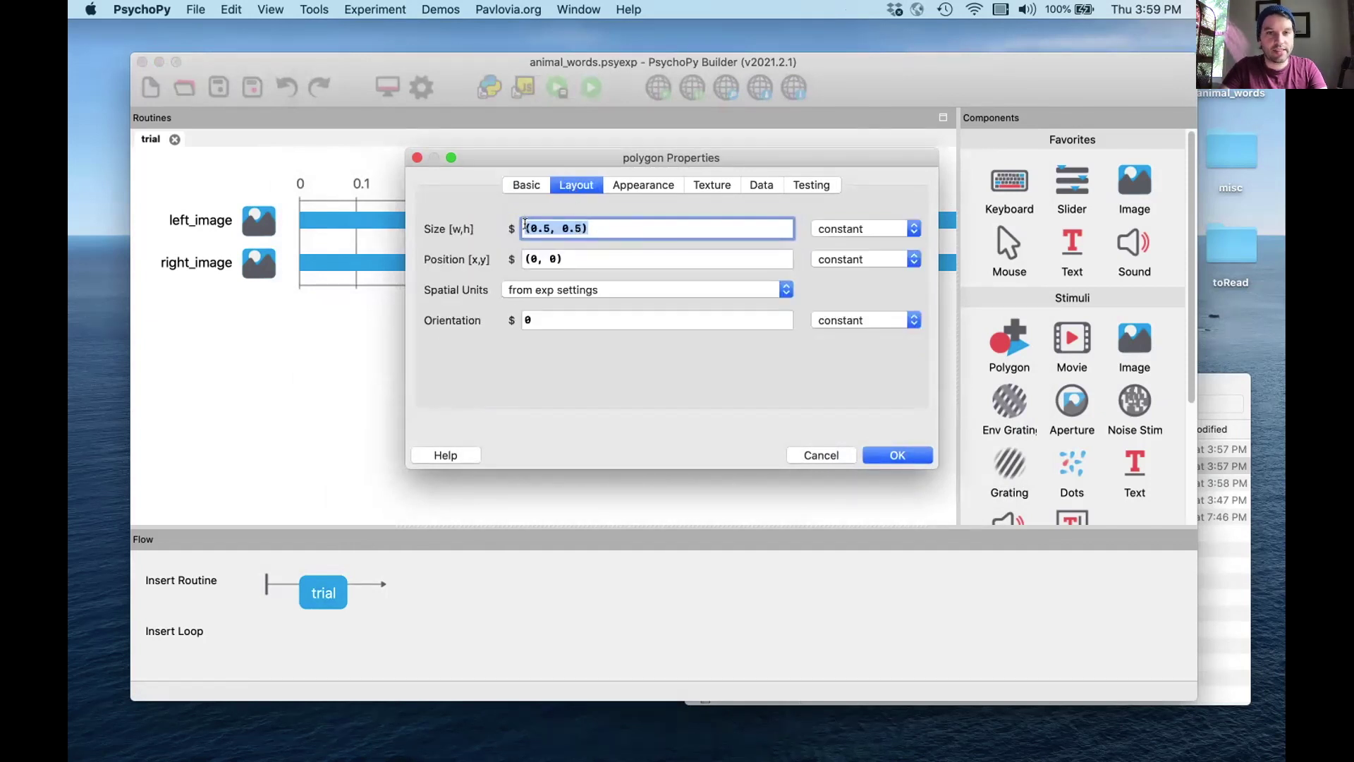
left_click(533, 258)
key("BackSpace")
type("-0.4")
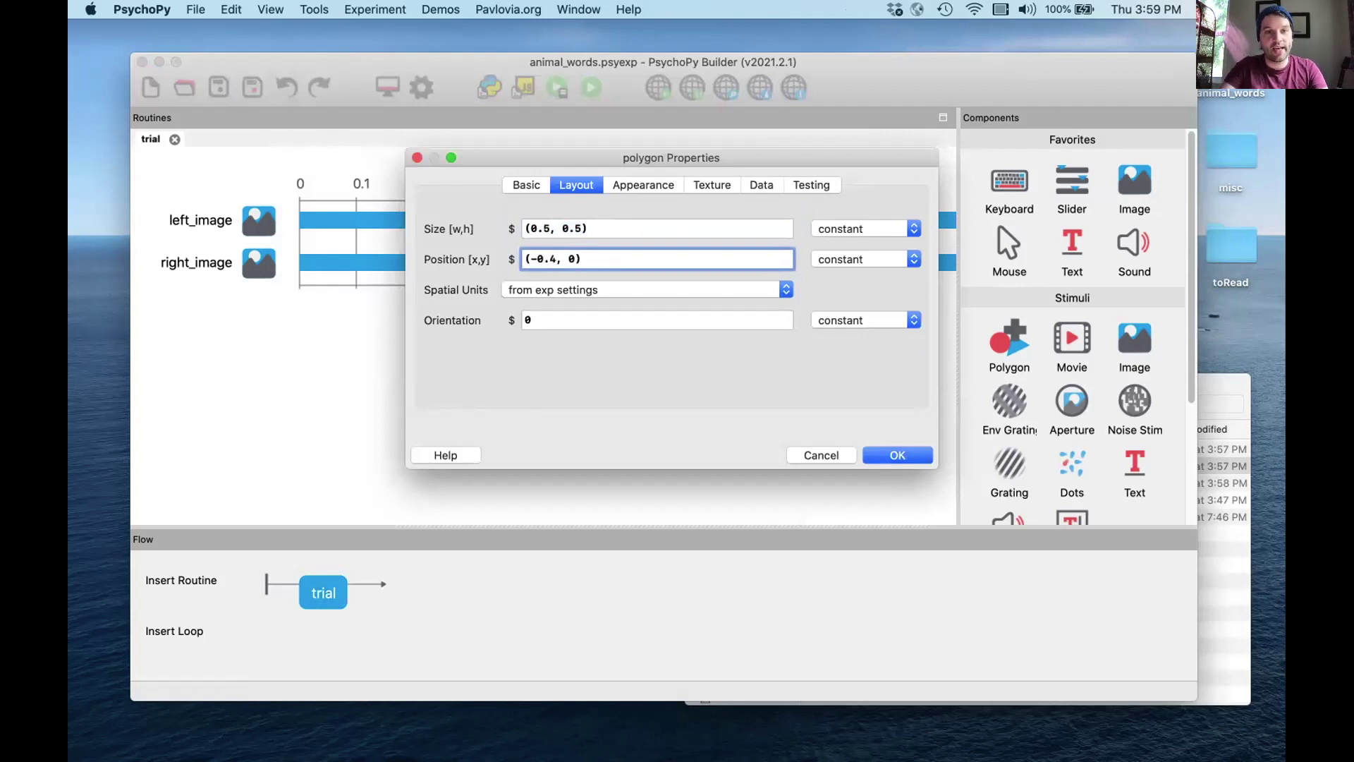
left_click(903, 453)
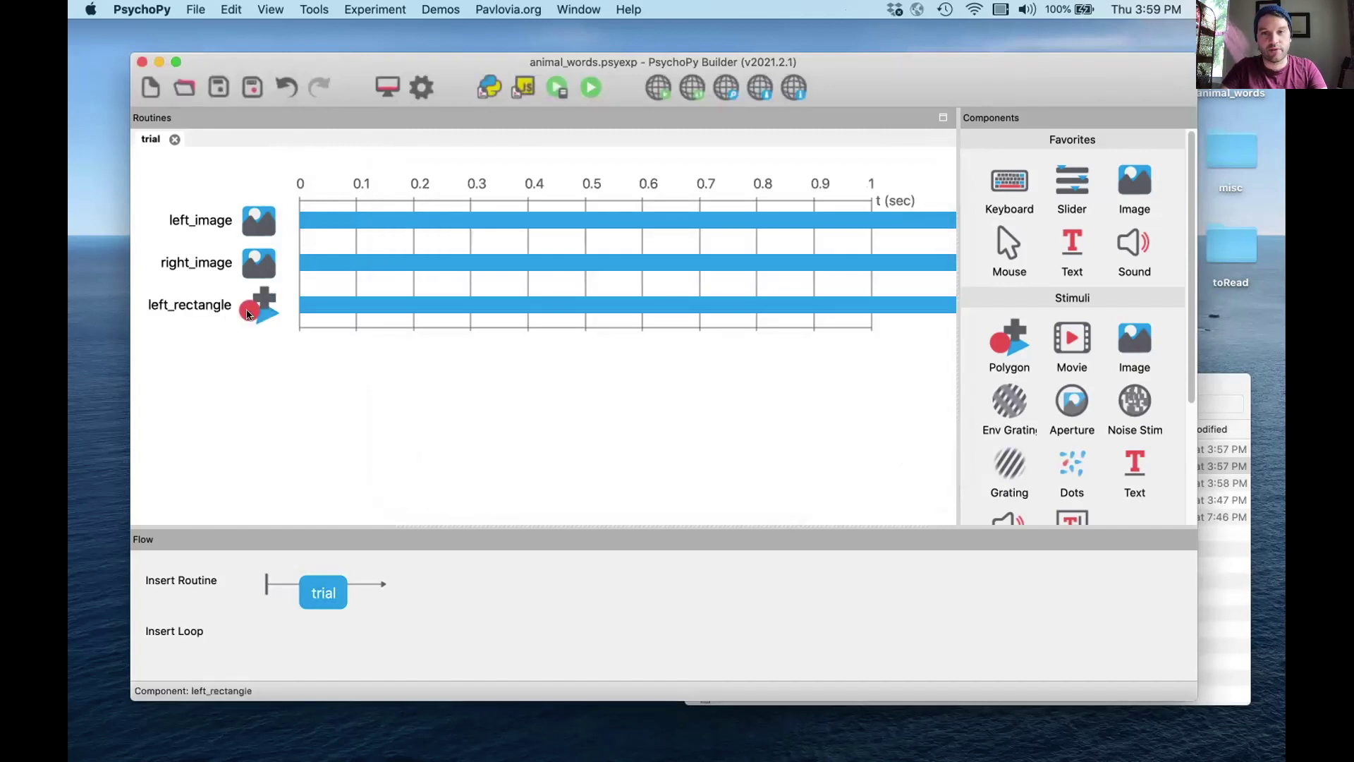
- Add a second Polygon component named right_rectangle, clear its stop duration and set its shape to rectangle
left_click(1022, 348)
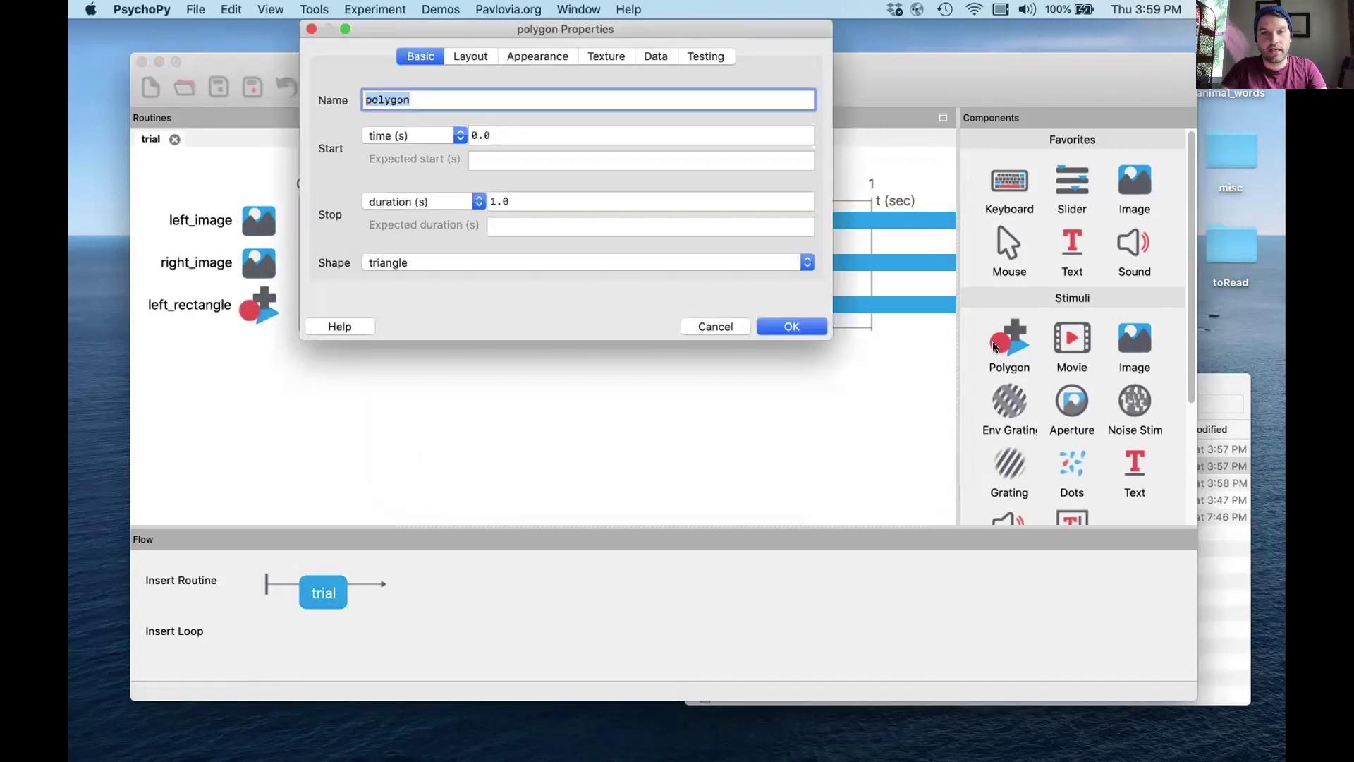
type("right_rectangle")
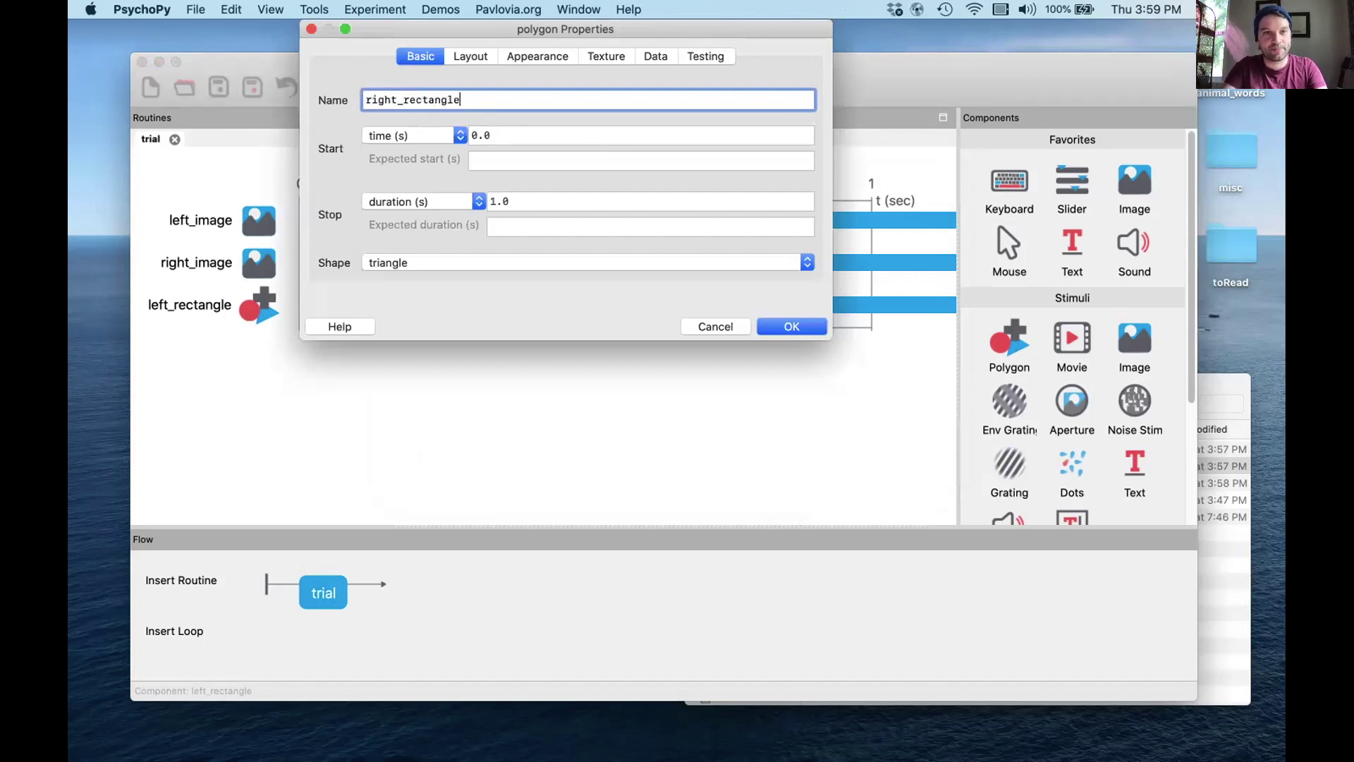
double_click(508, 201)
key("BackSpace")
left_click(500, 263)
left_click(441, 276)
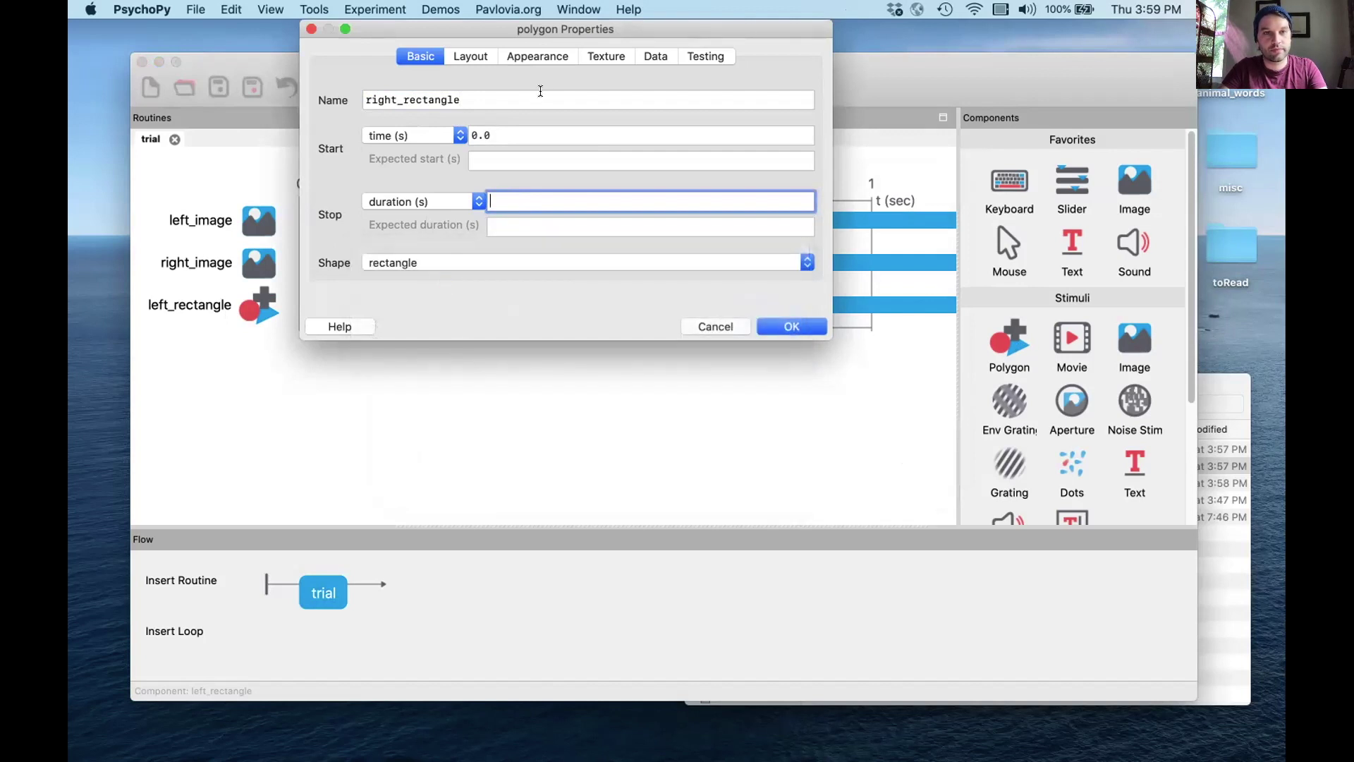
- Set right_rectangle's layout position to (0.4, 0), accept its properties, and run the experiment to check the rectangles before quitting it
left_click(459, 52)
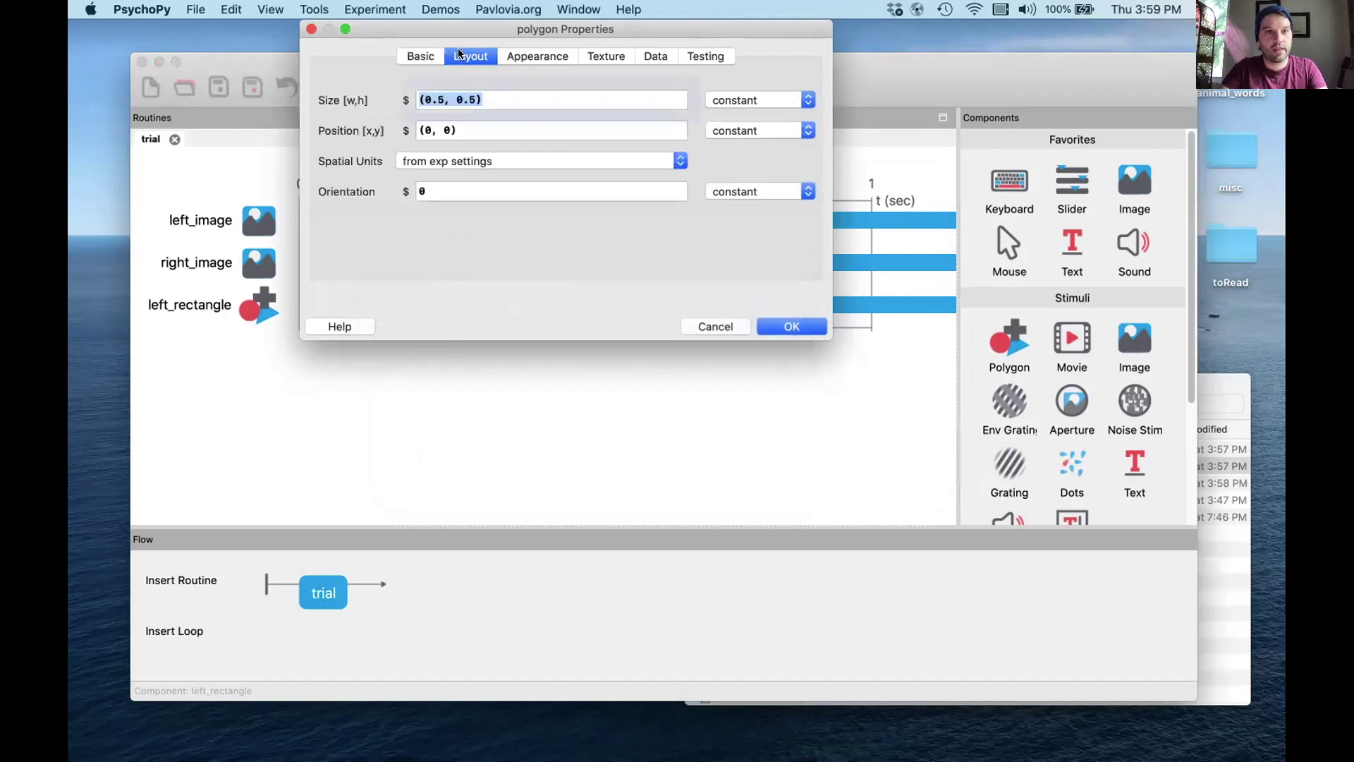
left_click(429, 130)
type(".4")
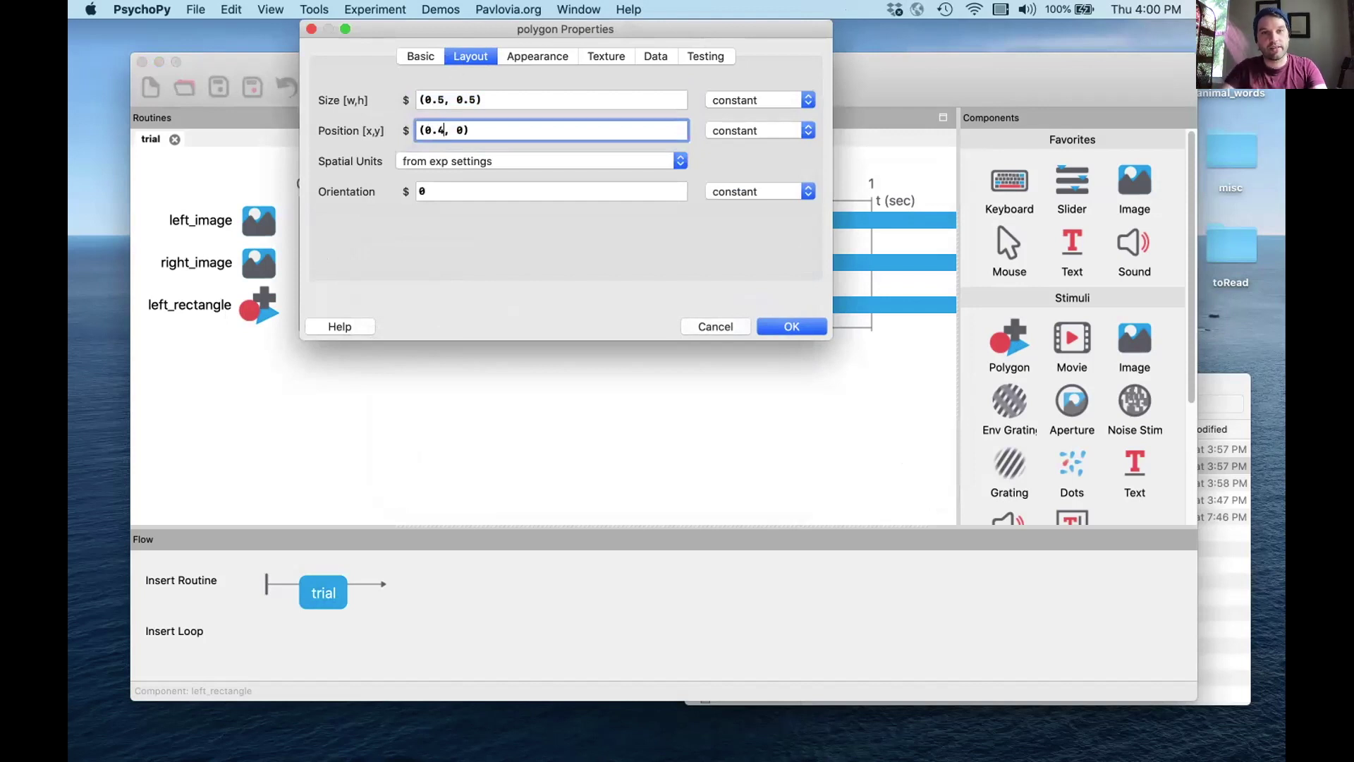
left_click(791, 326)
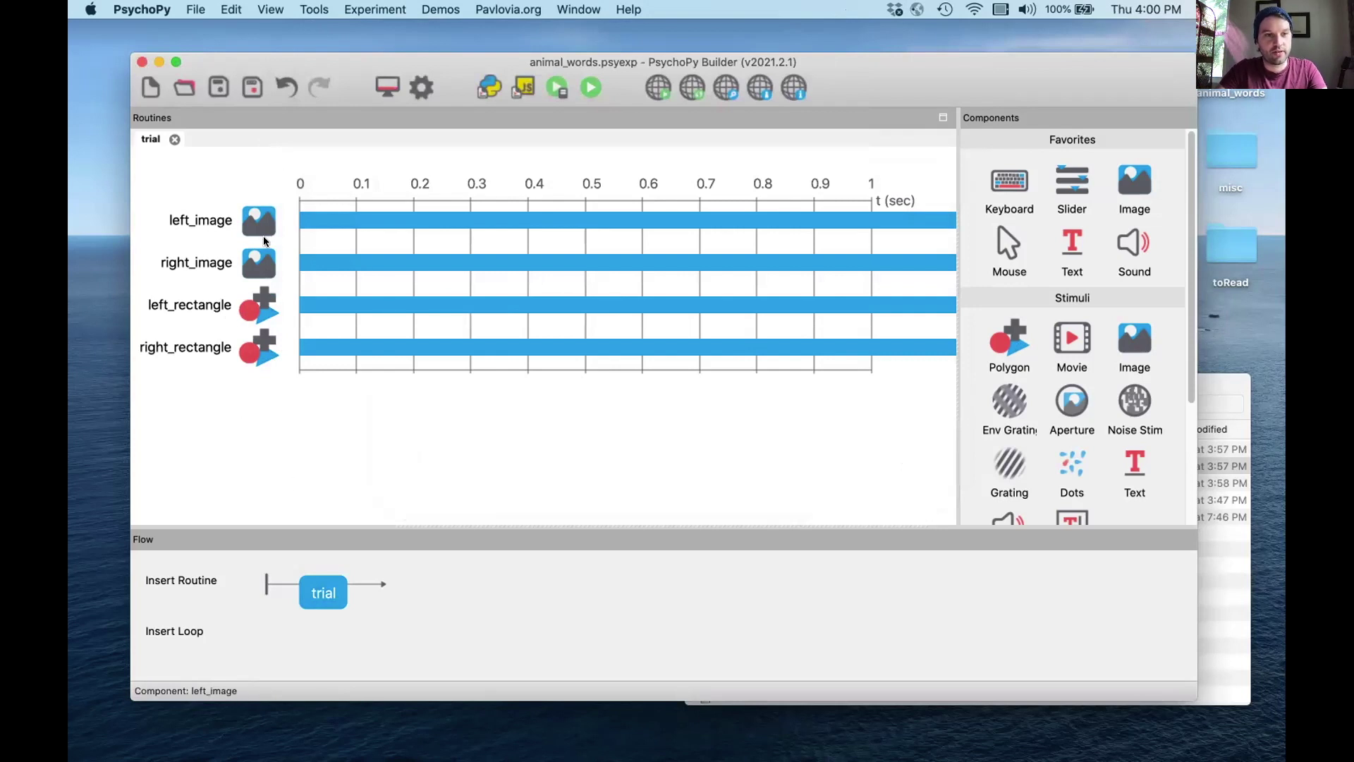
left_click(590, 87)
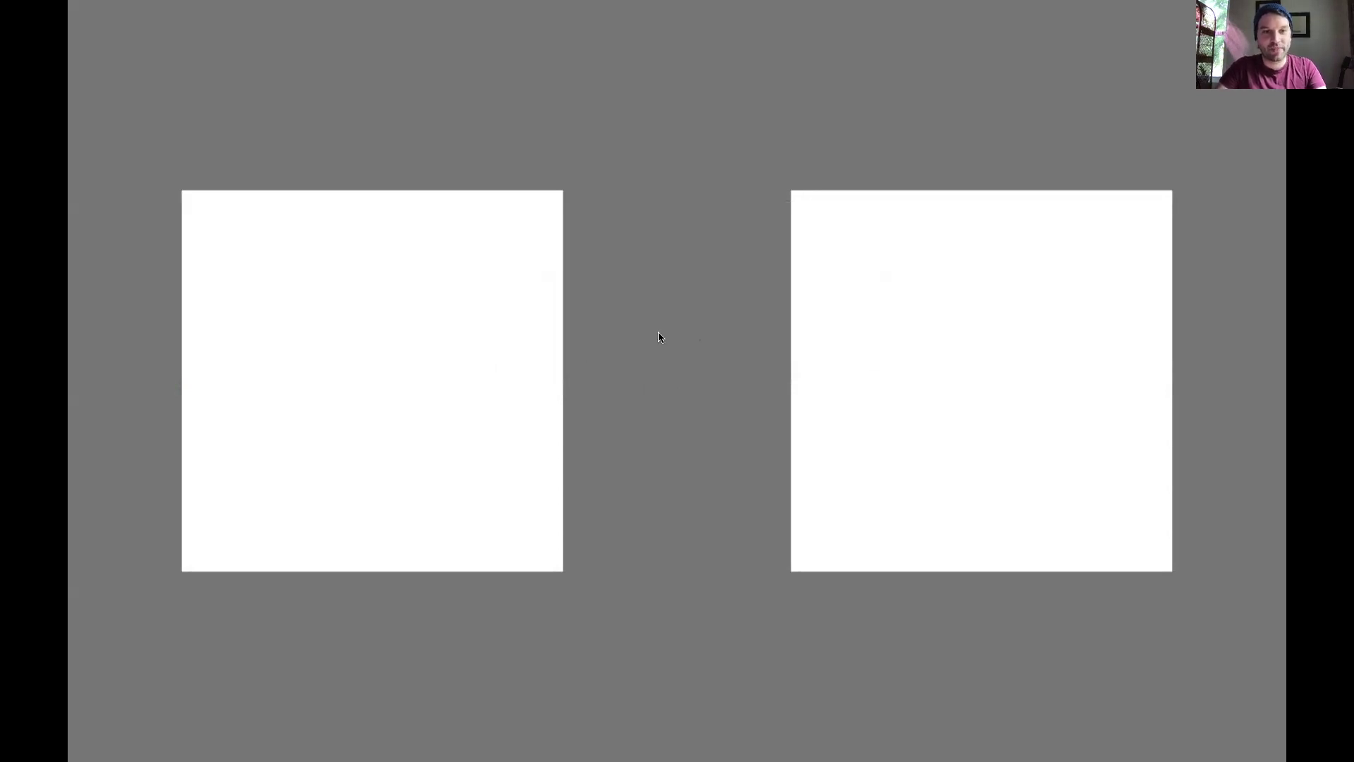
key("Escape")
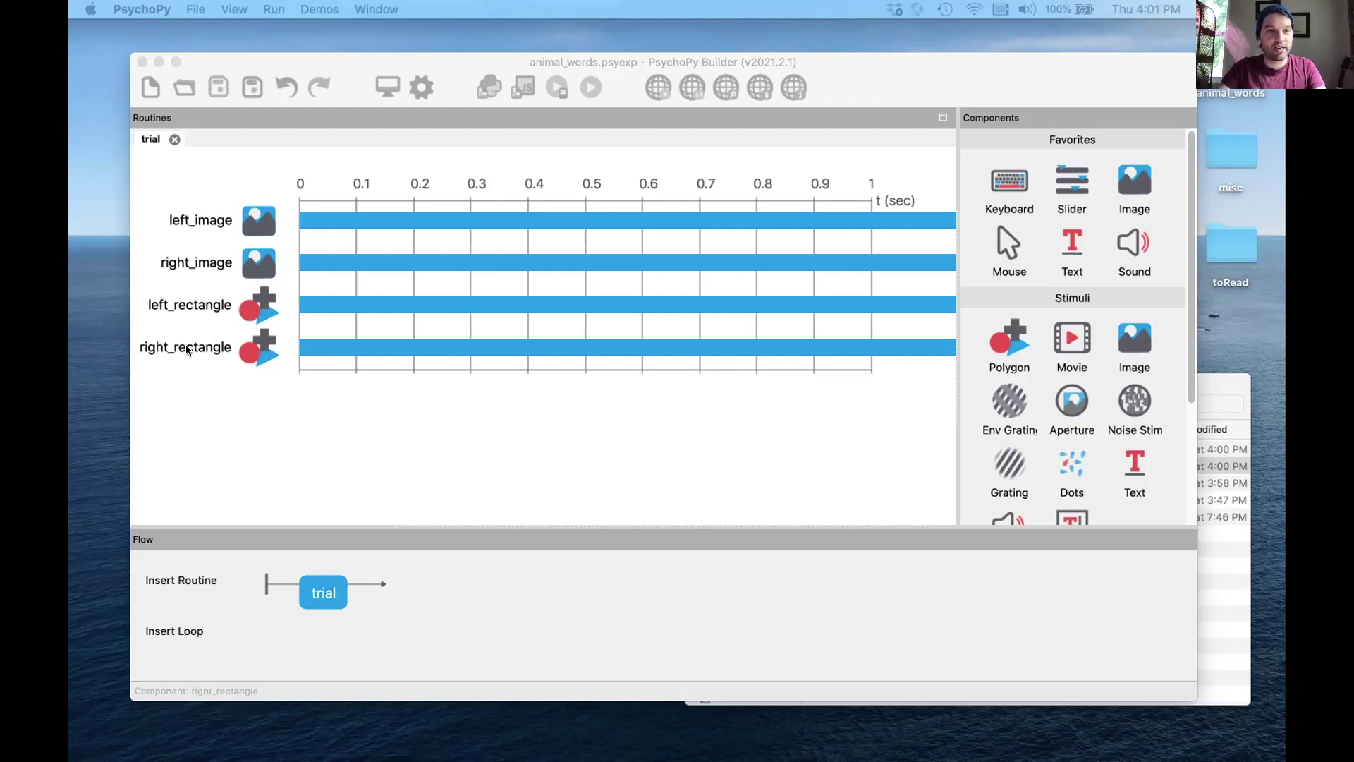
- Move left_rectangle and right_rectangle to the top of the trial routine's component order, and run the experiment to check the layering before quitting it
right_click(259, 312)
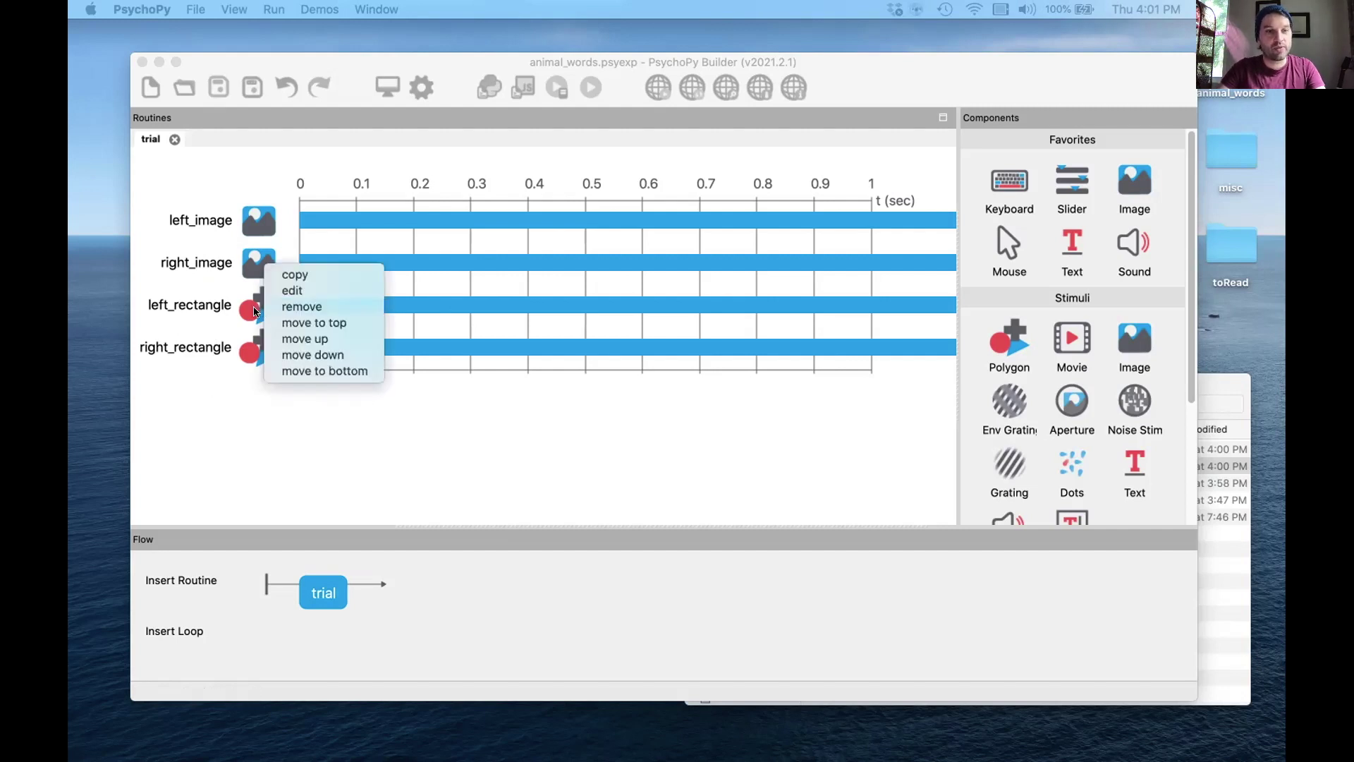
left_click(307, 323)
right_click(261, 348)
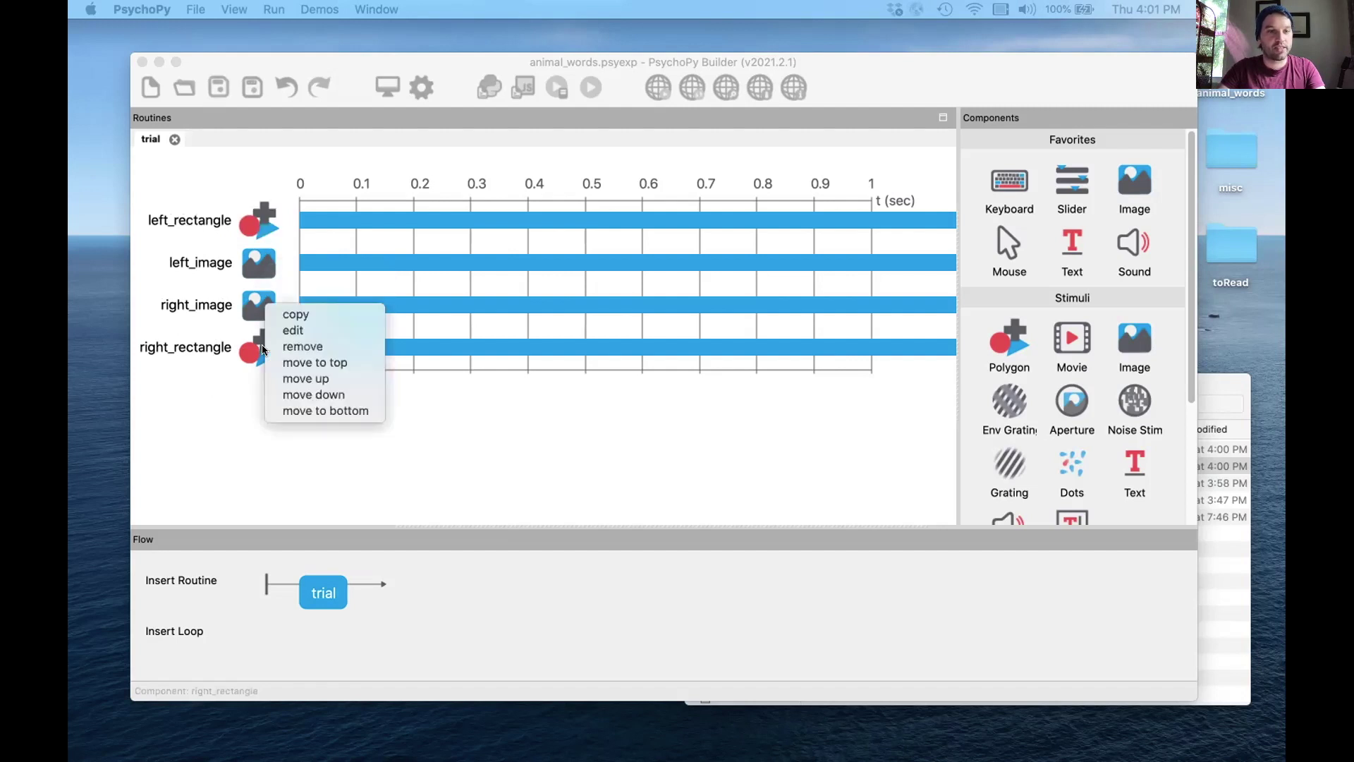
left_click(311, 361)
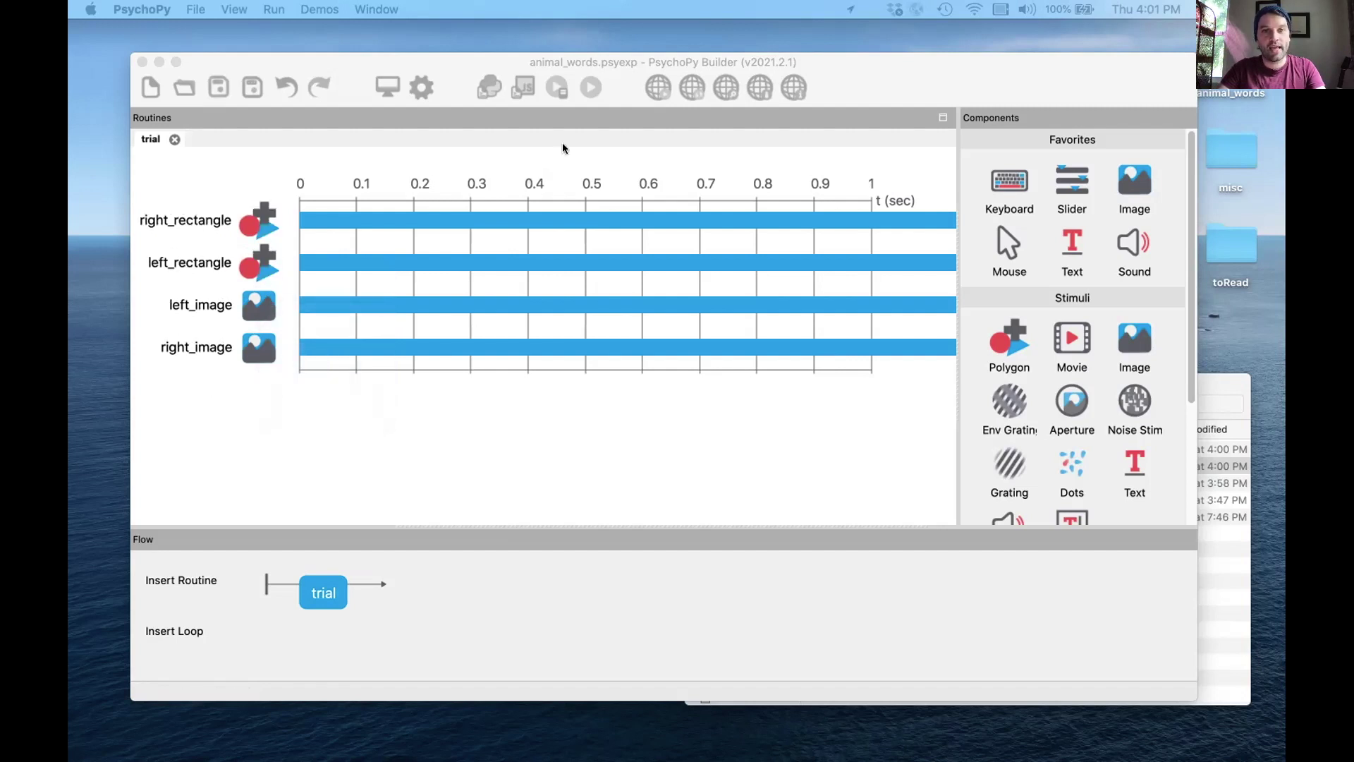
left_click(581, 89)
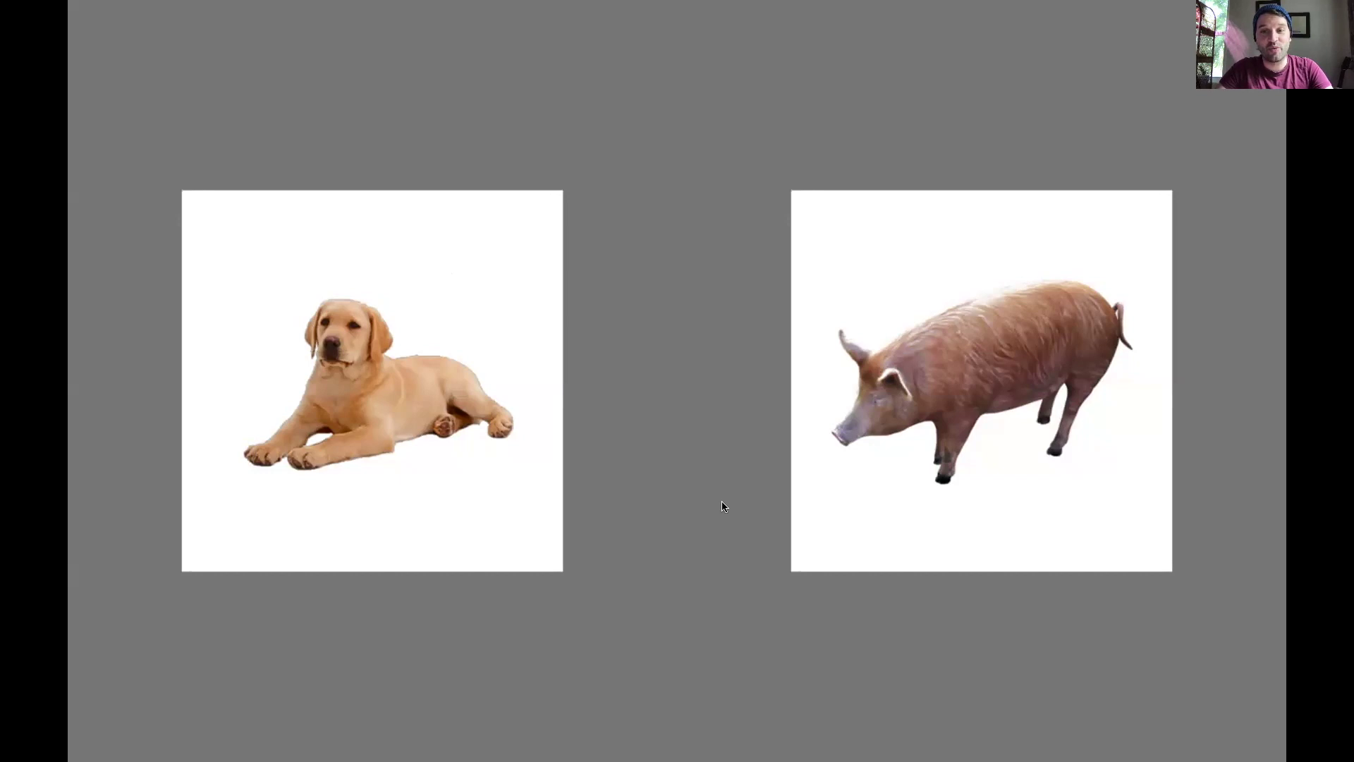
key("Escape")
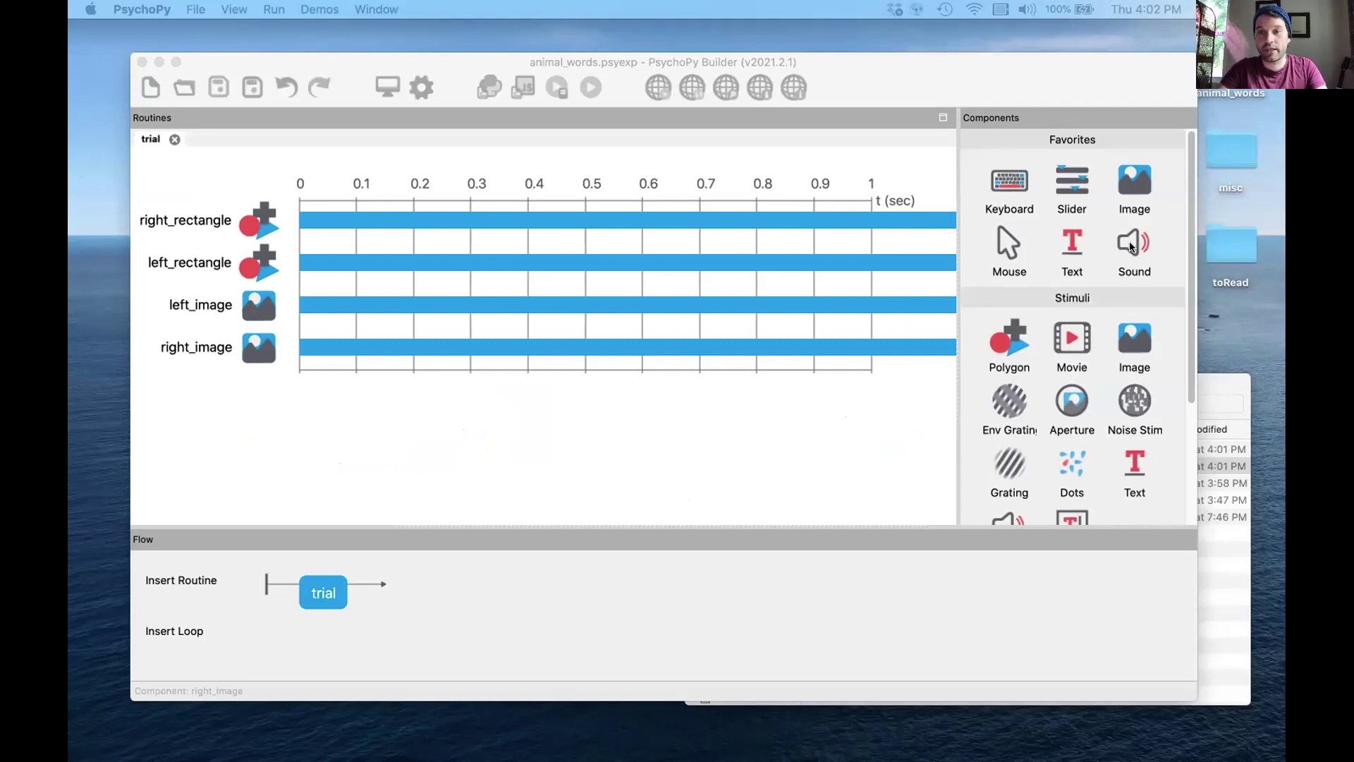
- Add a Sound component to the trial routine, name it trial_sound and set its stop duration to 1.59 s
scroll(1126, 374, "down", 1)
scroll(1127, 374, "down", 4)
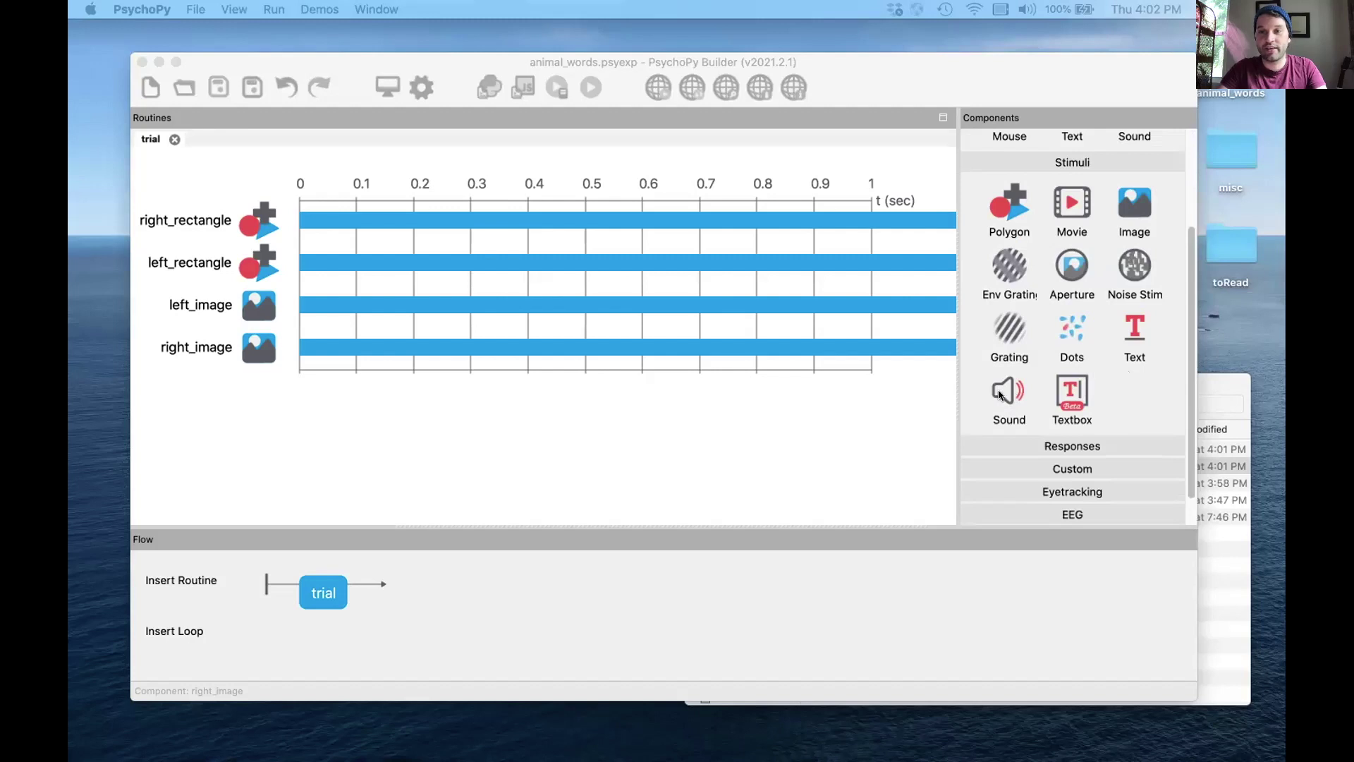
left_click(998, 394)
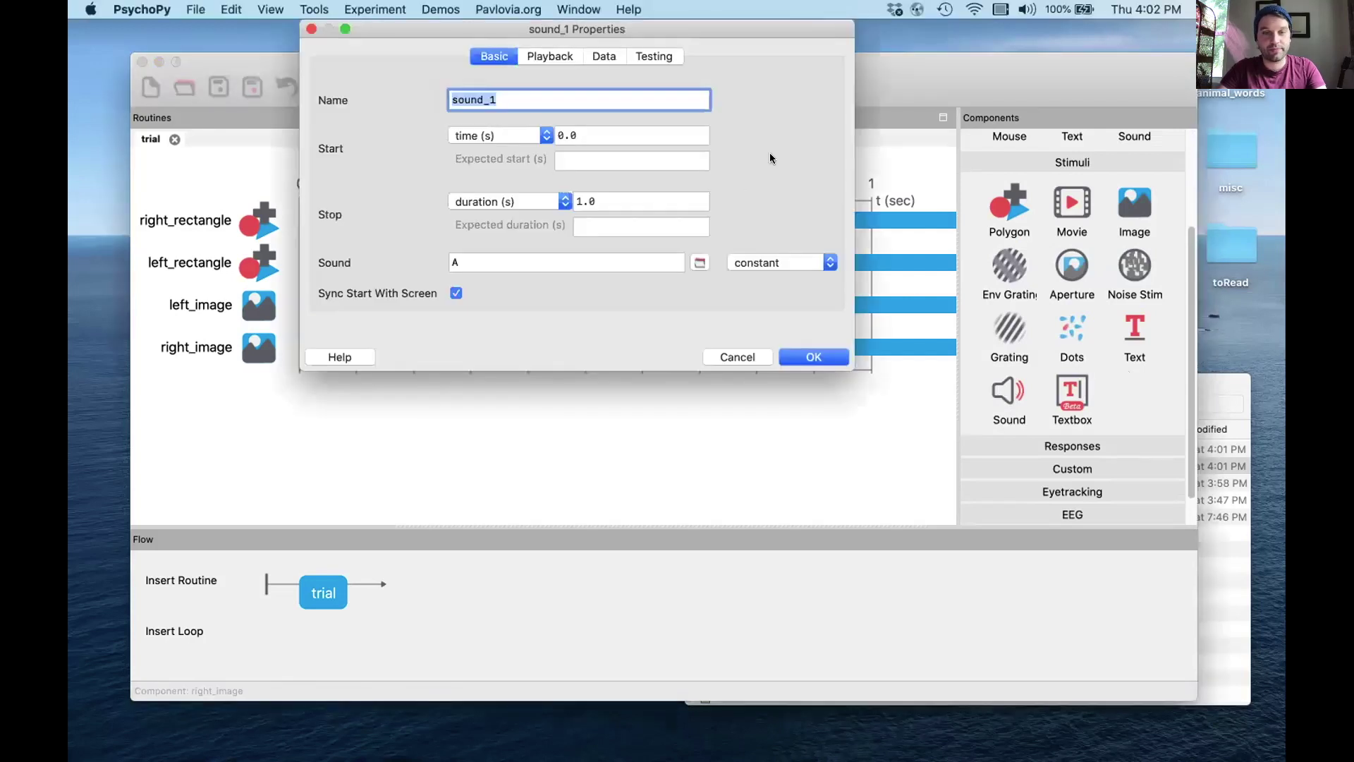
type("trial_sound")
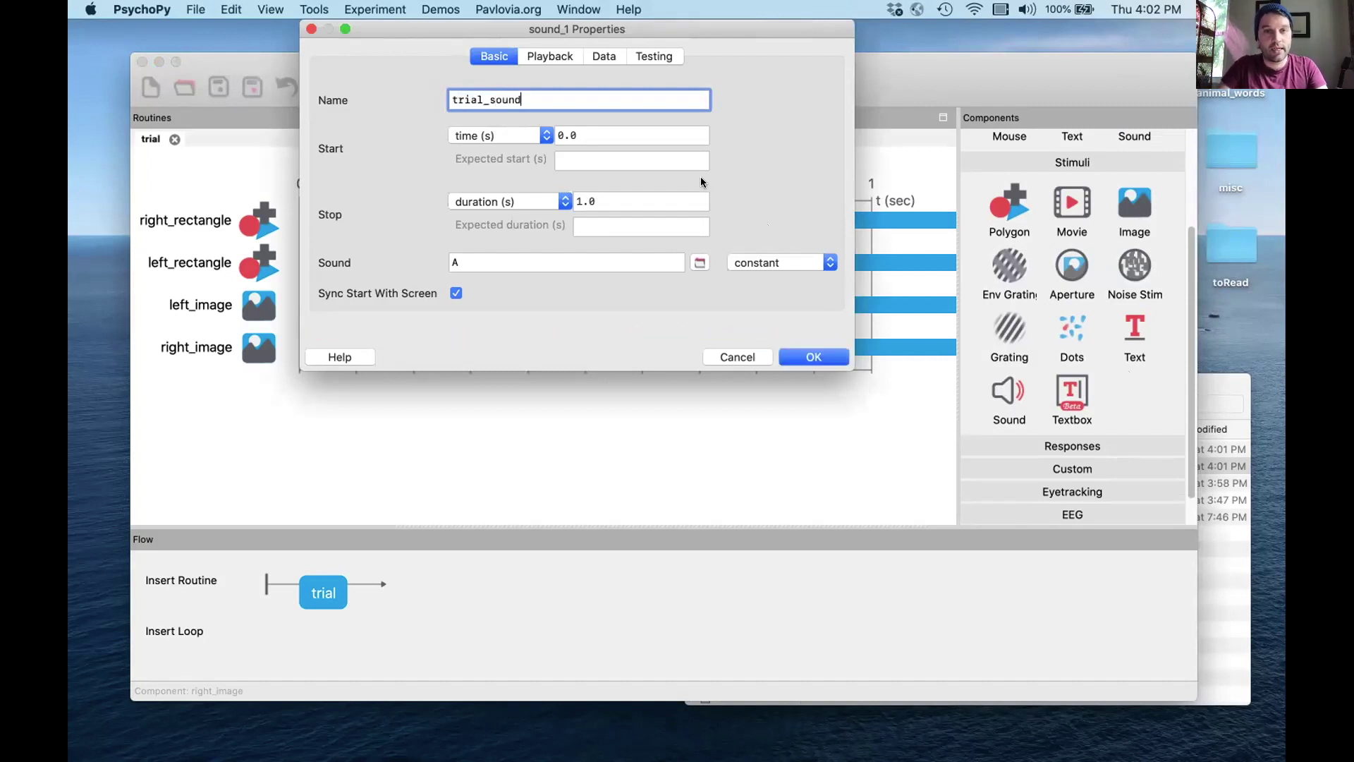
left_click(574, 134)
left_click(594, 201)
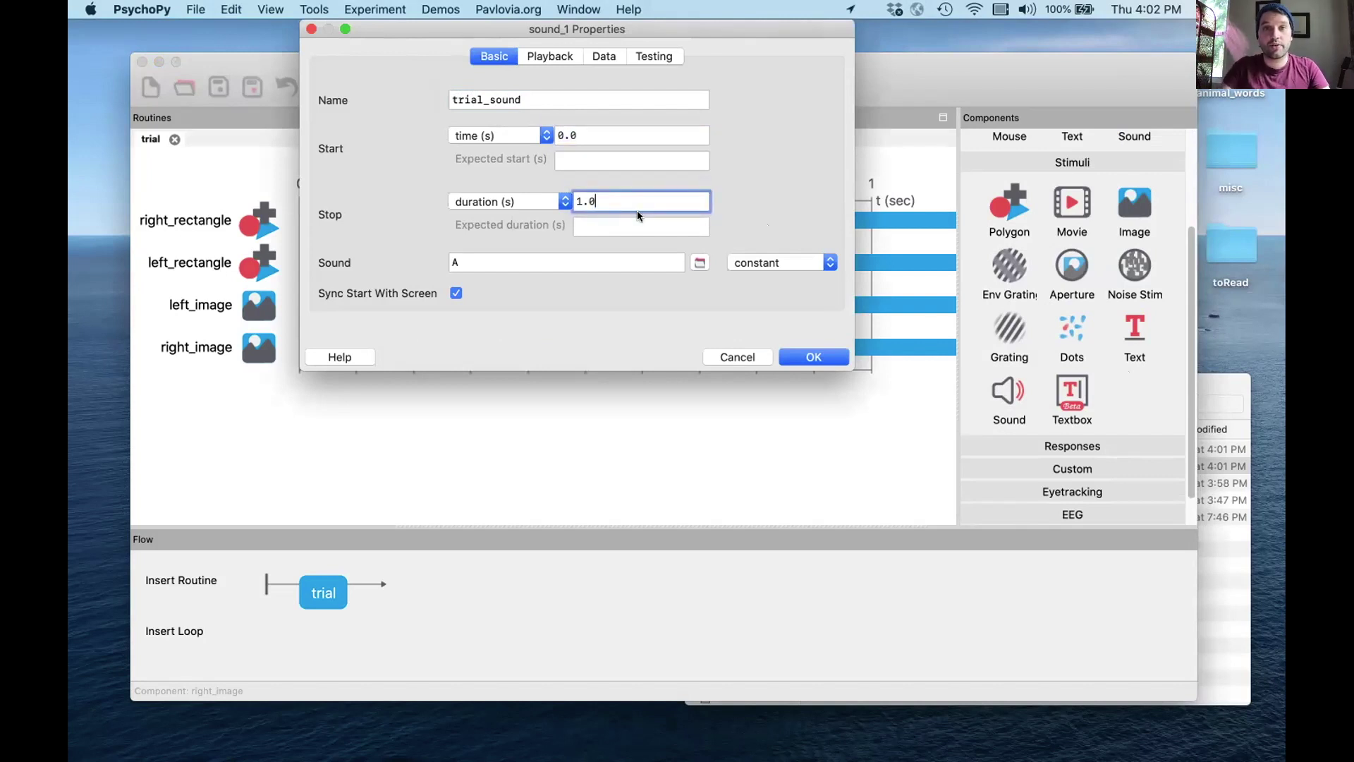
key("BackSpace")
type("59")
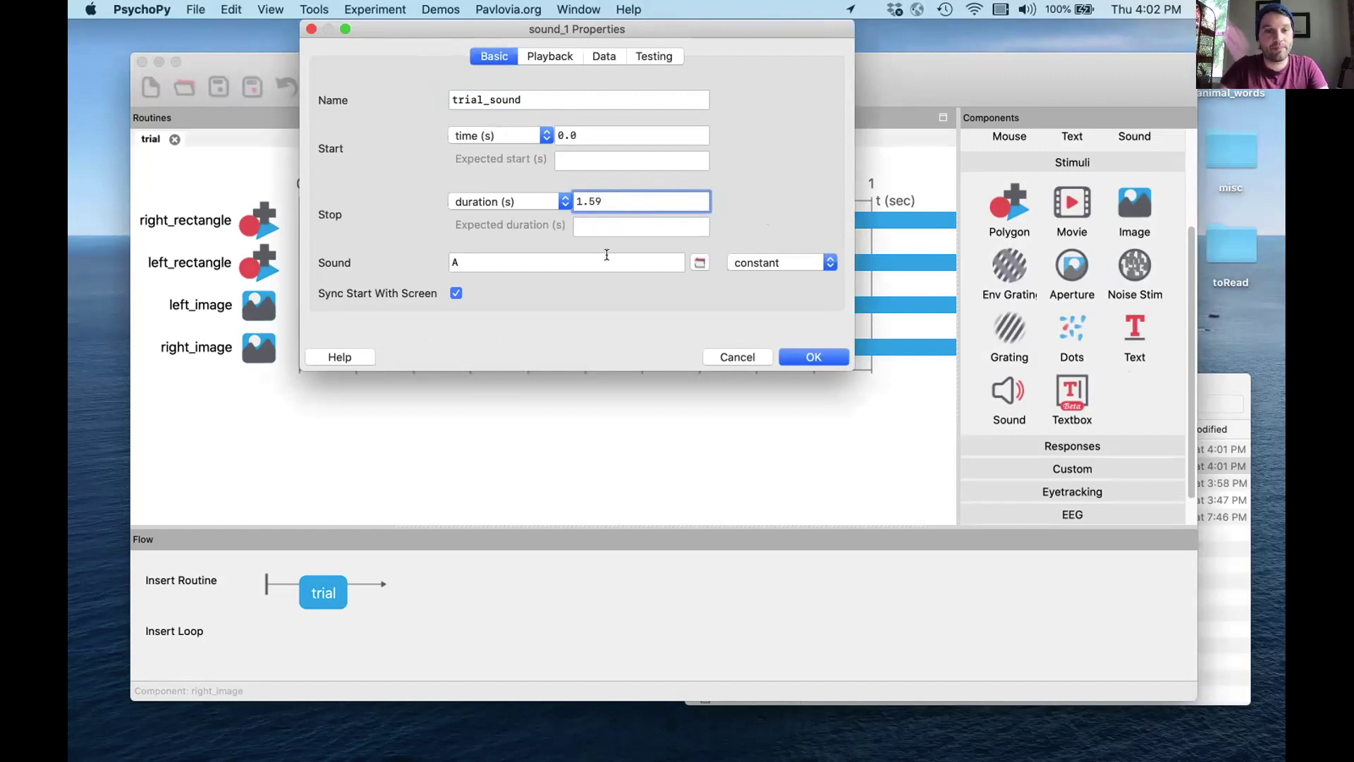
- Choose dog.wav from the stimuli folder as trial_sound's sound file and accept its properties
left_click(700, 264)
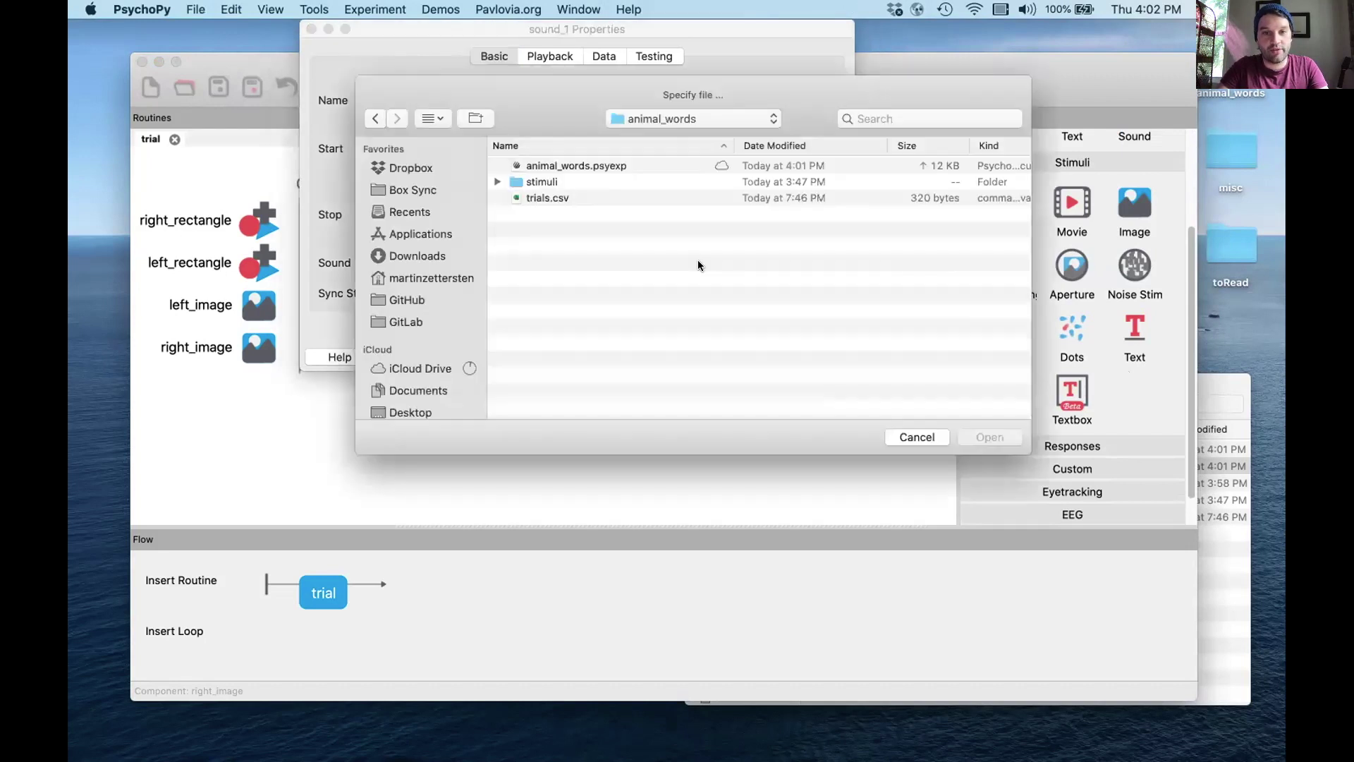
double_click(584, 215)
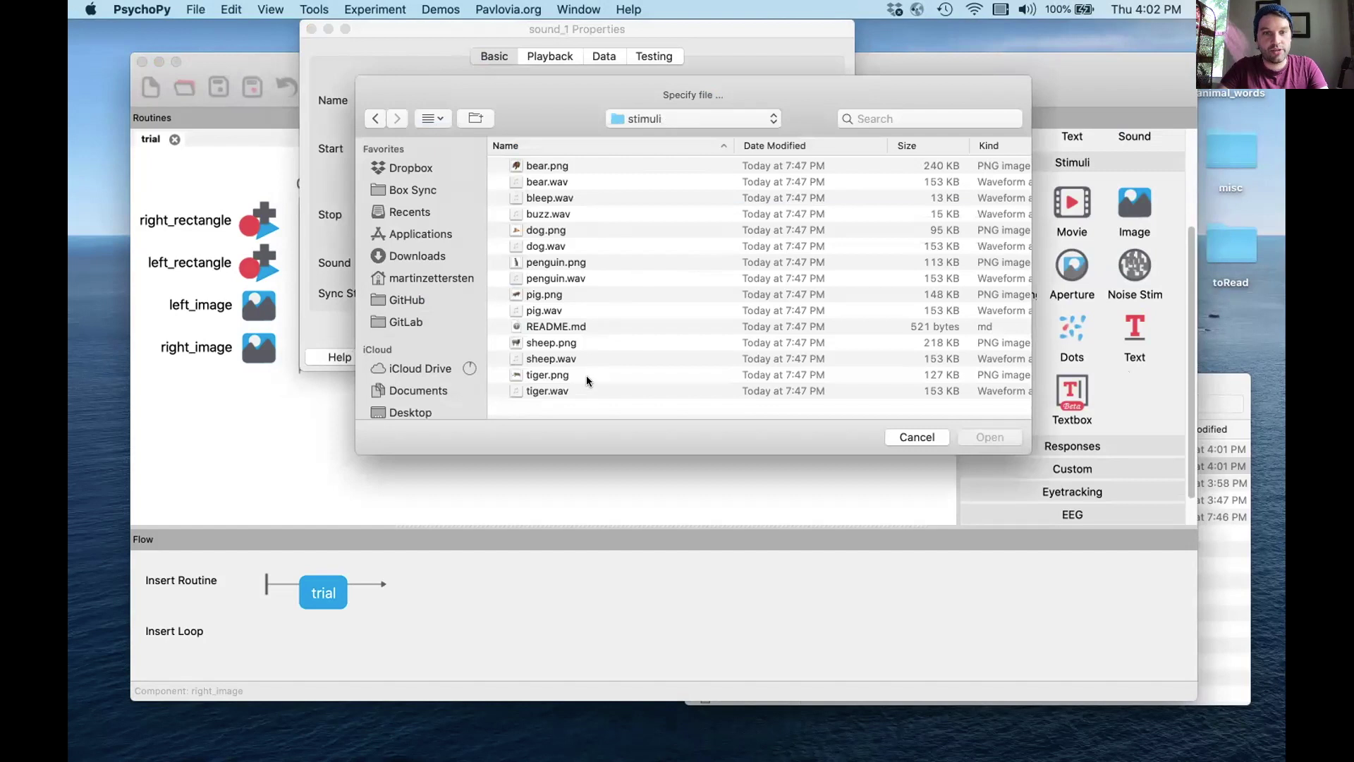
left_click(563, 247)
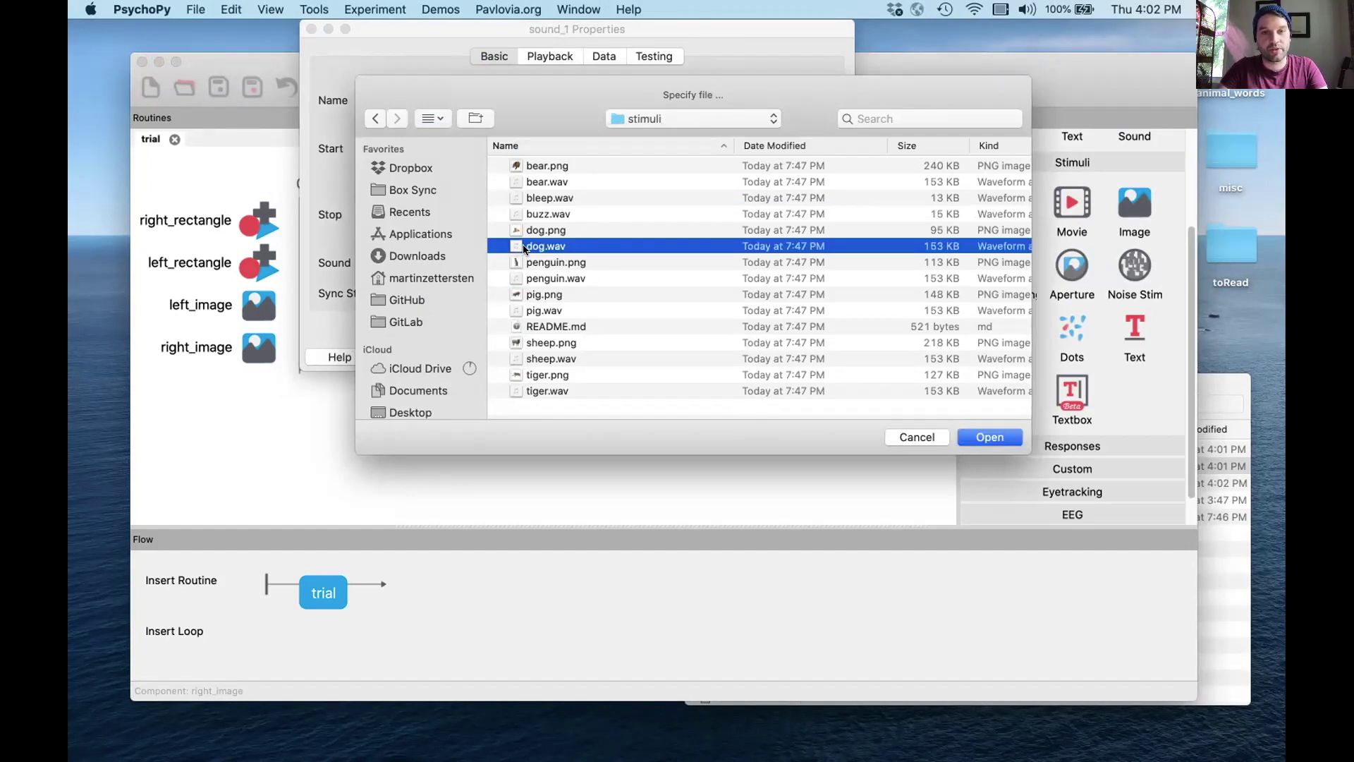
left_click(995, 433)
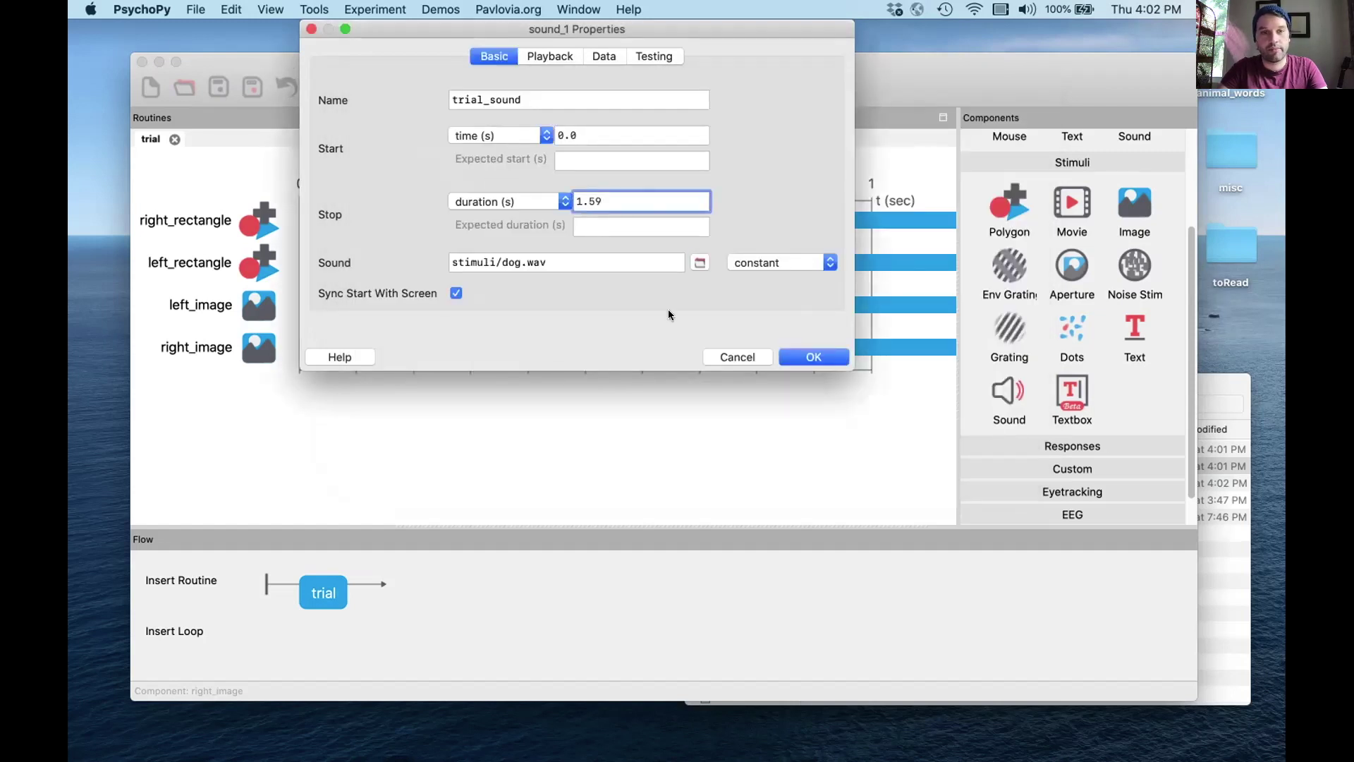
left_click(815, 357)
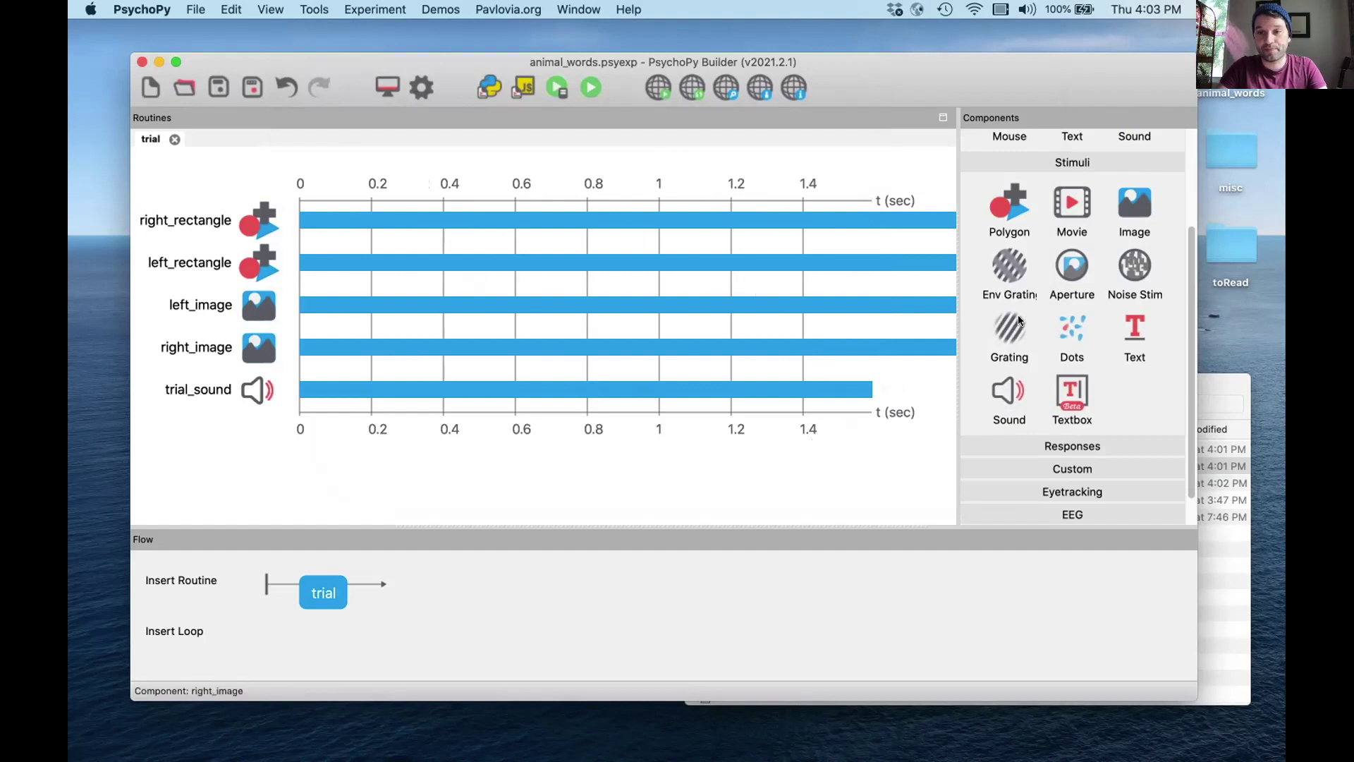
- Add a Mouse component to the trial routine, name it trial_mouse and clear its stop duration
scroll(1018, 315, "up", 3)
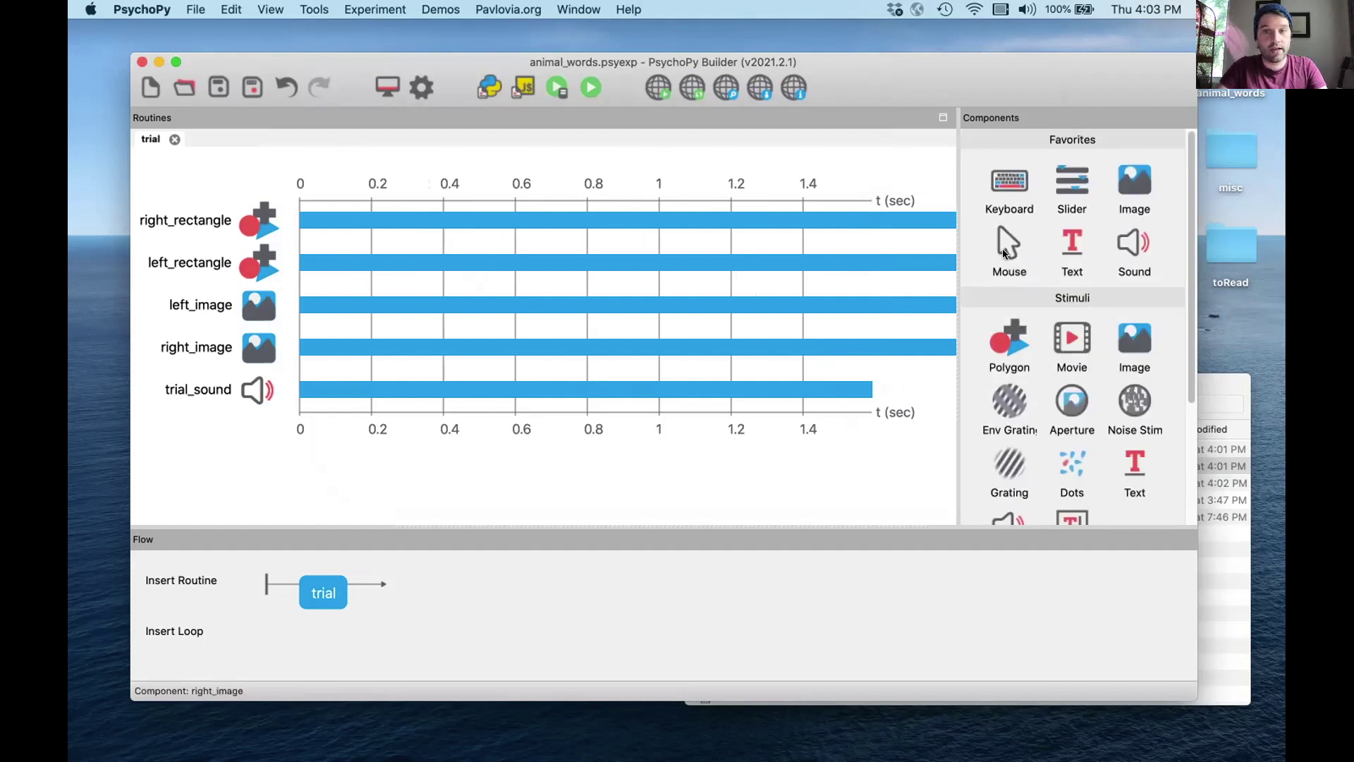
scroll(1030, 300, "down", 5)
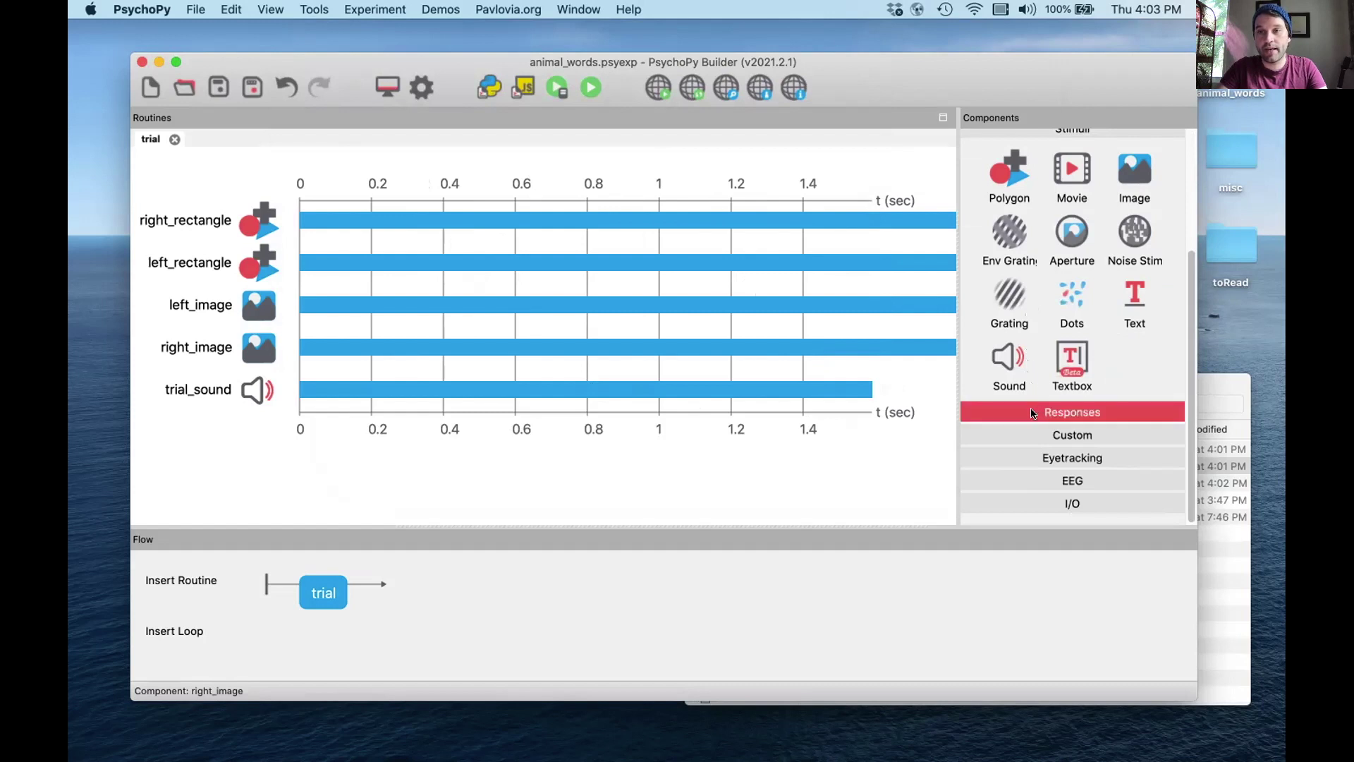
scroll(1032, 411, "up", 4)
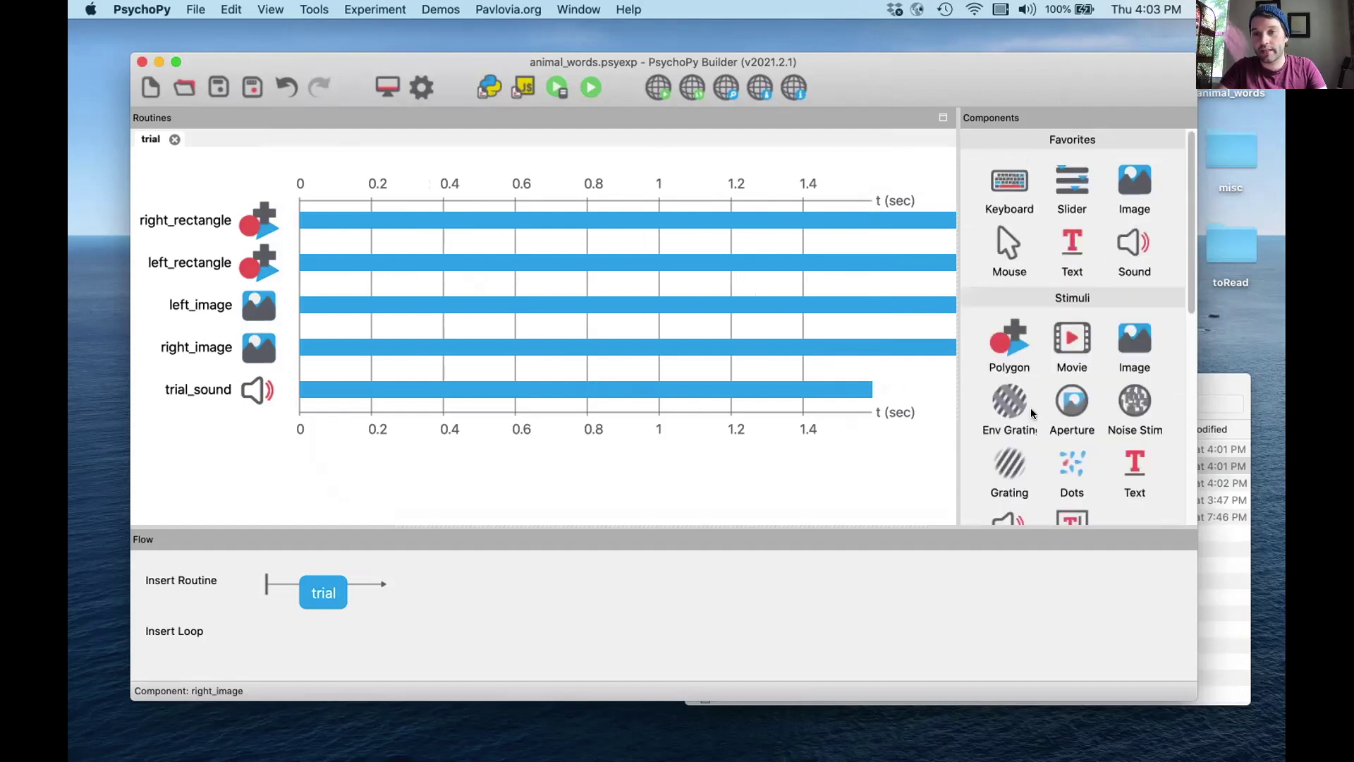
scroll(1031, 413, "down", 5)
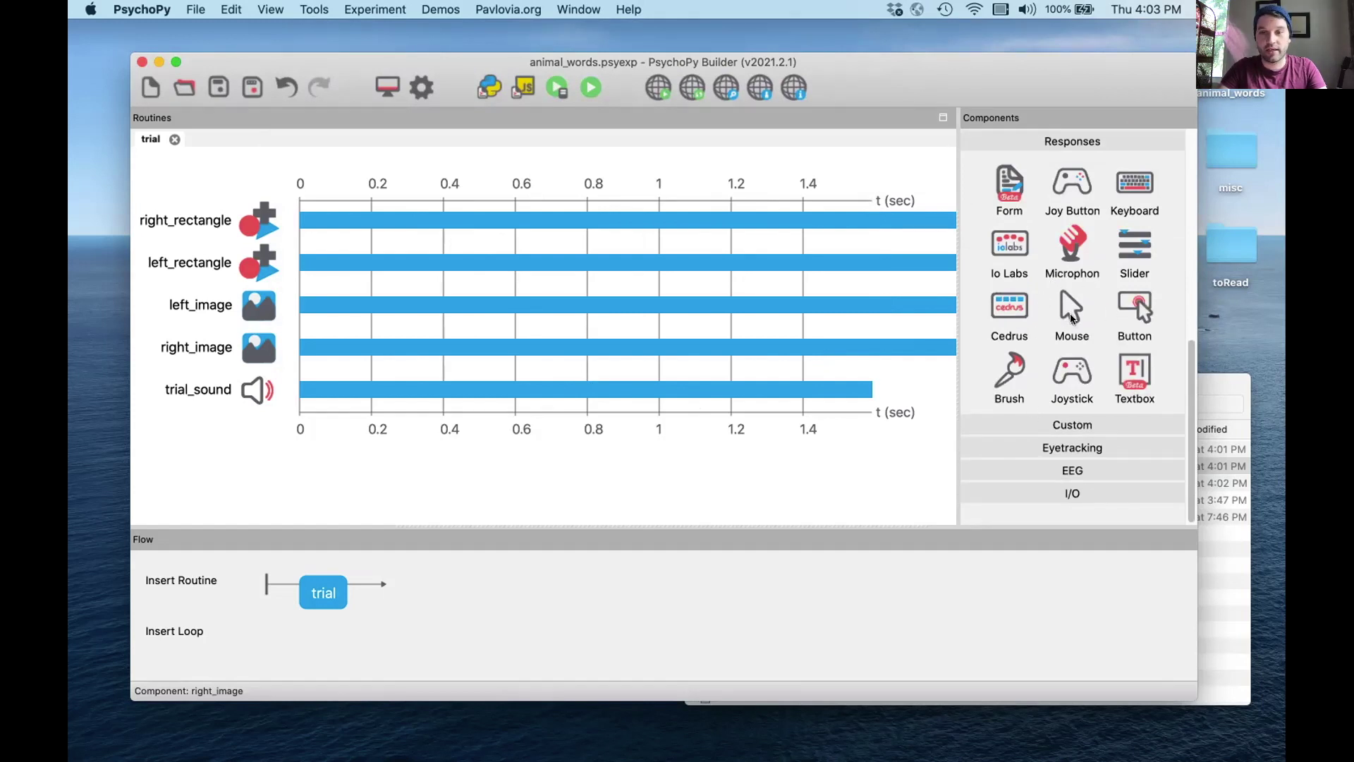
left_click(1070, 316)
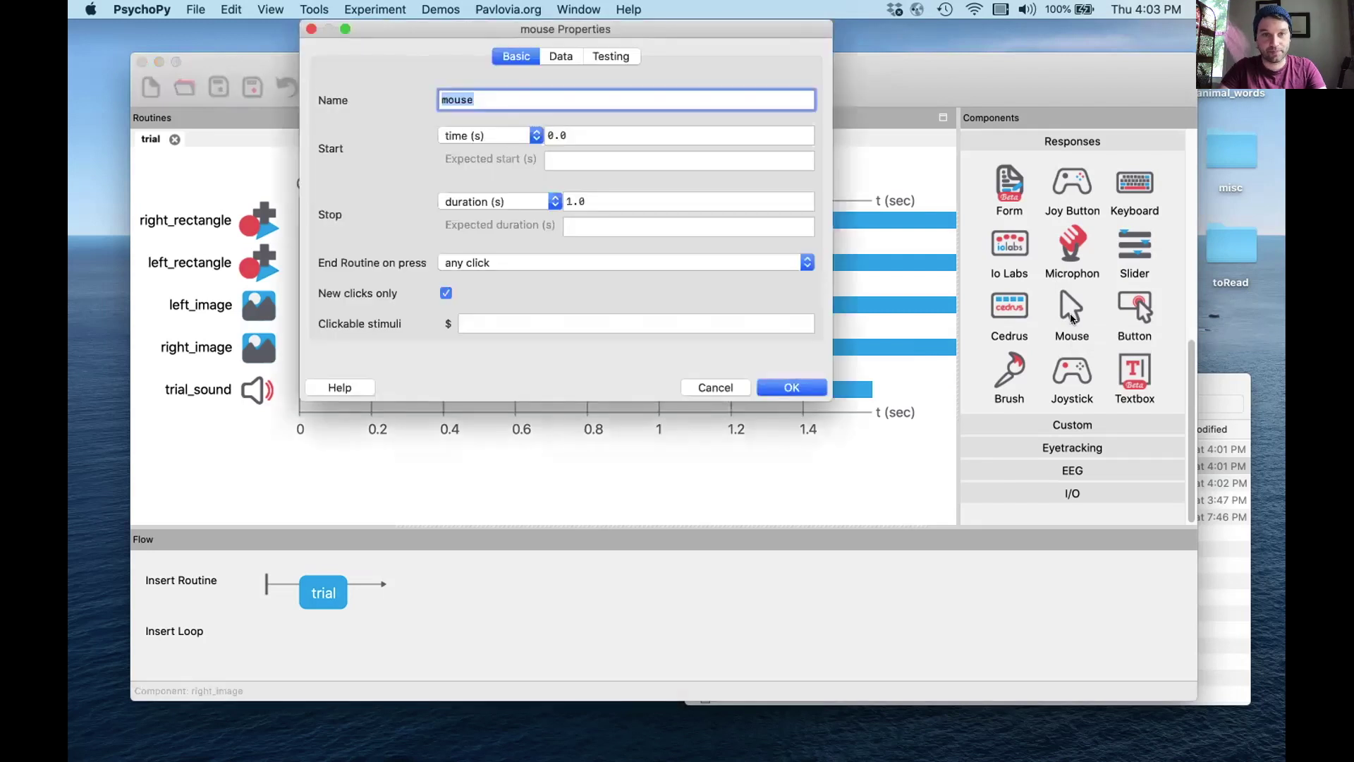
left_click_drag(430, 31, 453, 95)
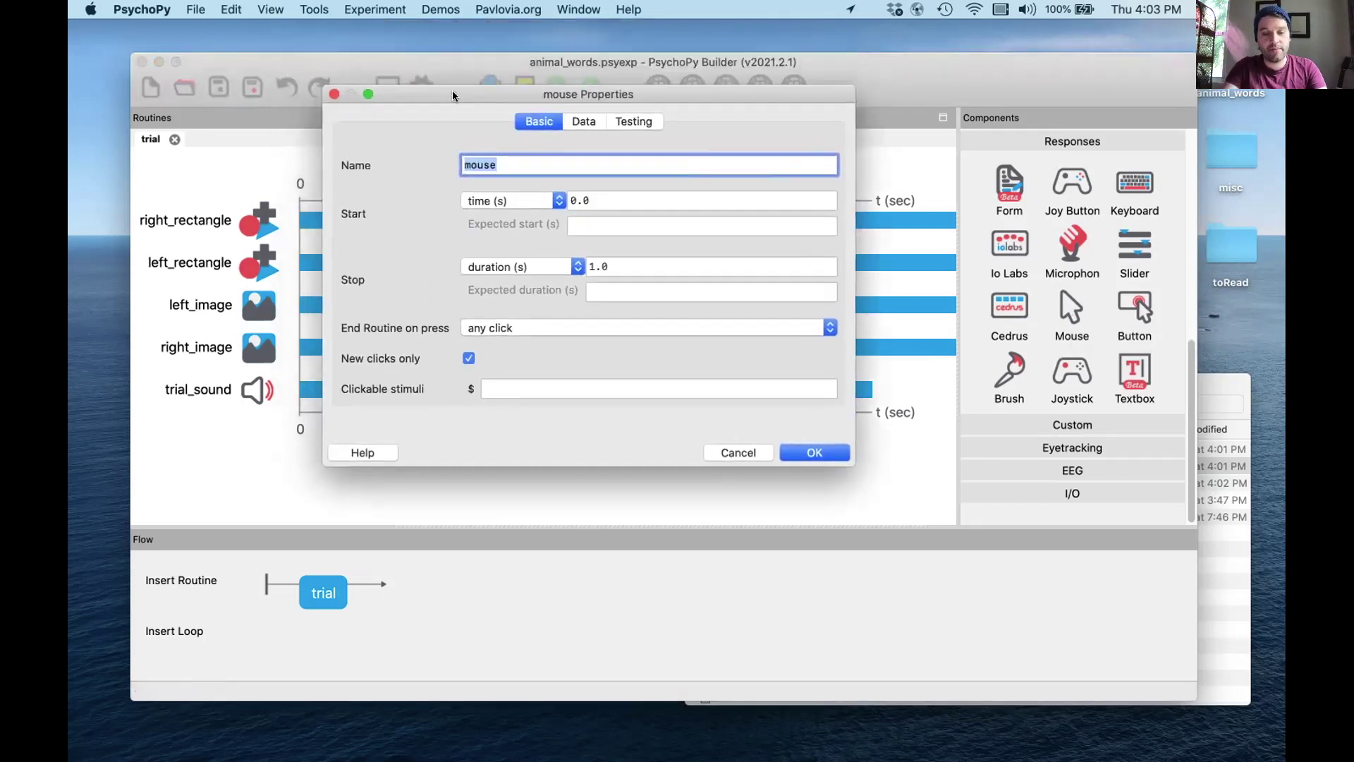
type("trial_mouse")
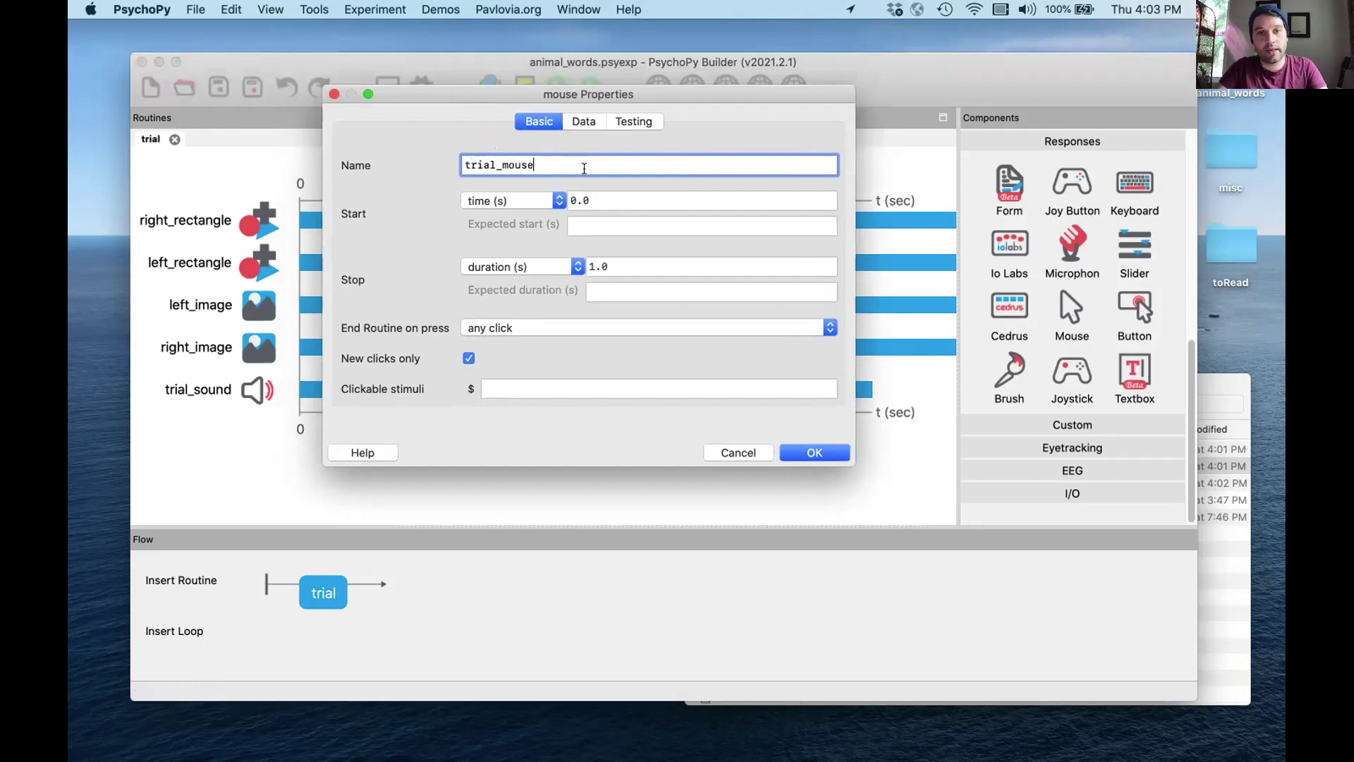
left_click(593, 200)
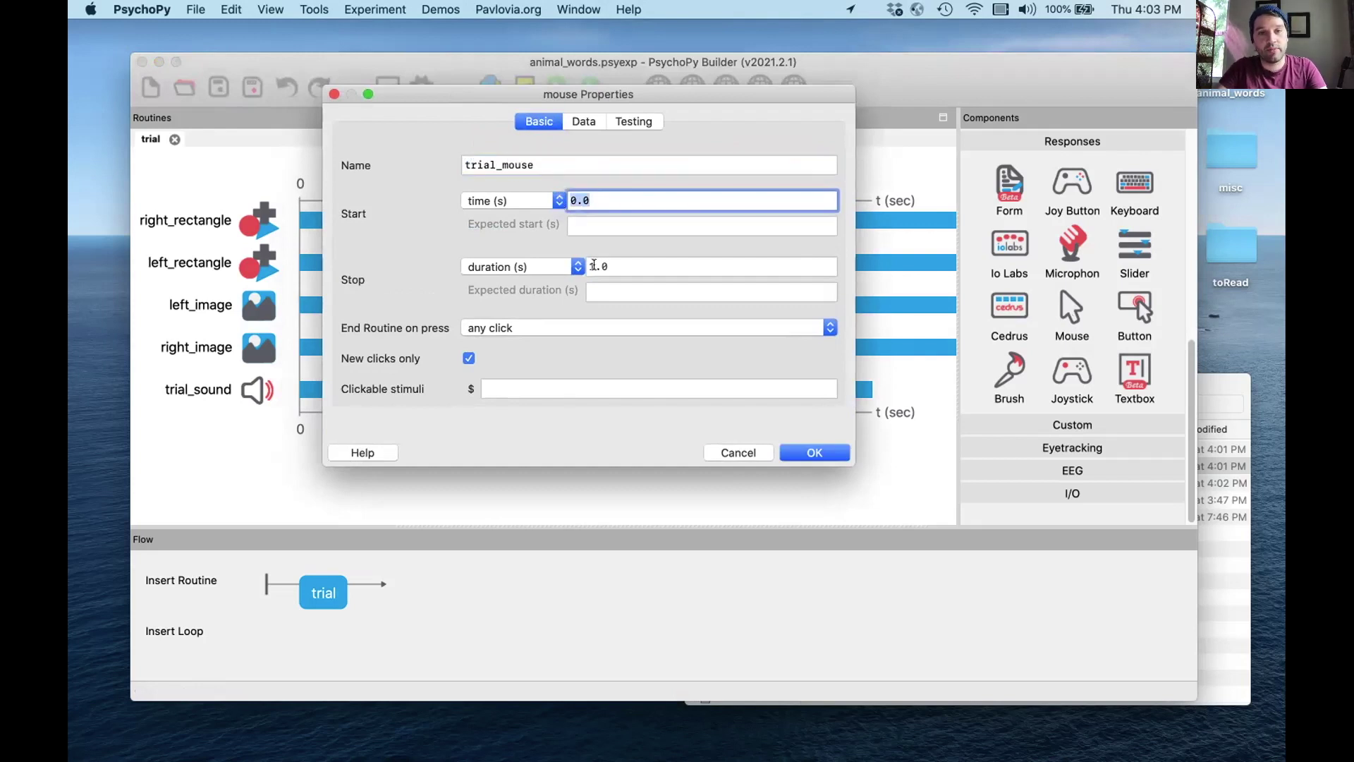
left_click(596, 266)
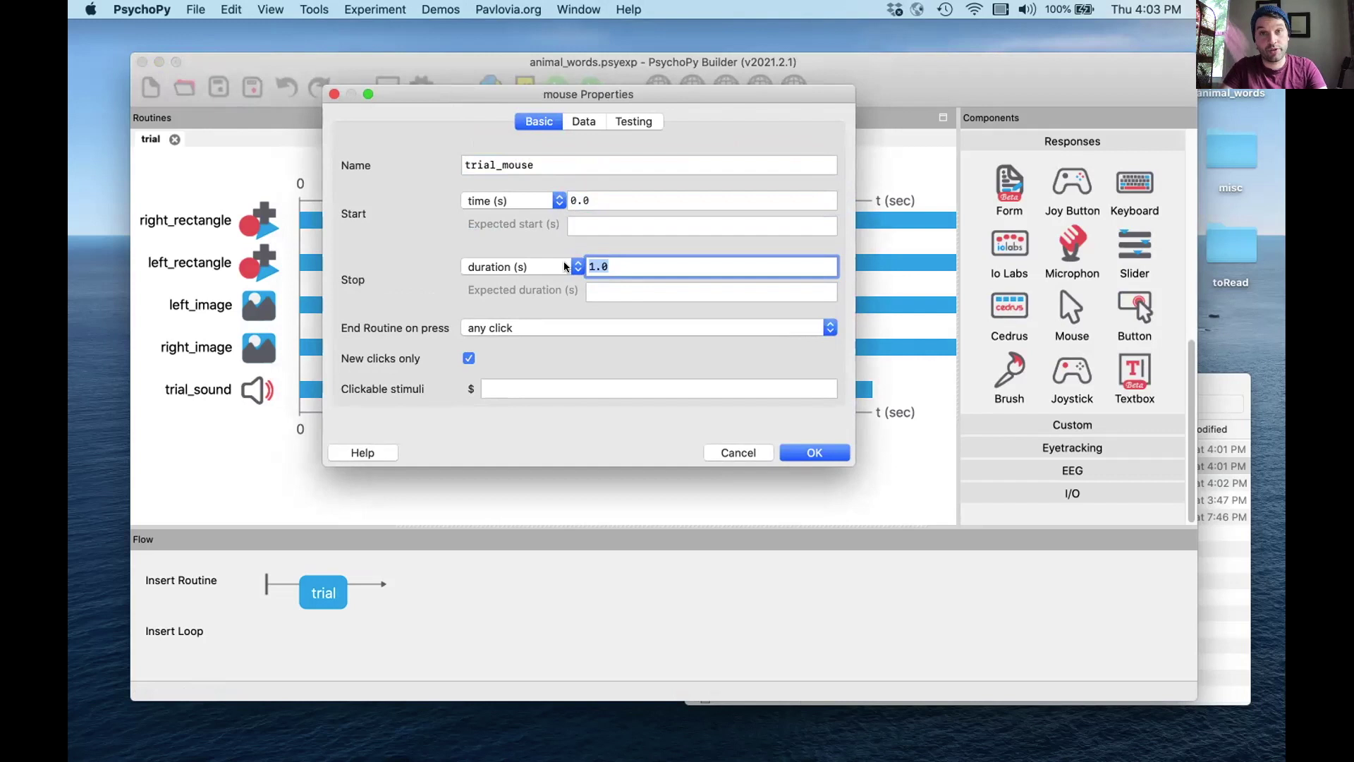
key("BackSpace")
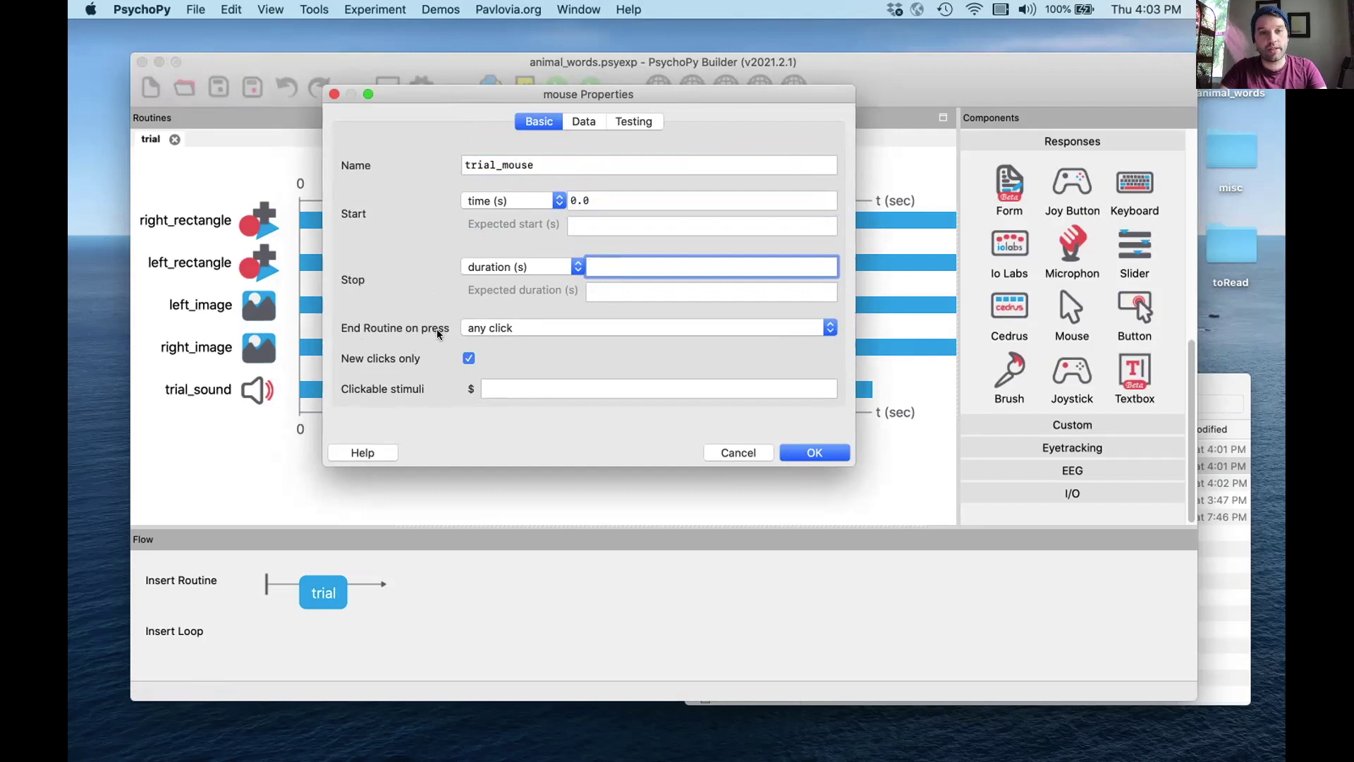
- Make trial_mouse end the routine only on a valid click
left_click(528, 328)
left_click(527, 328)
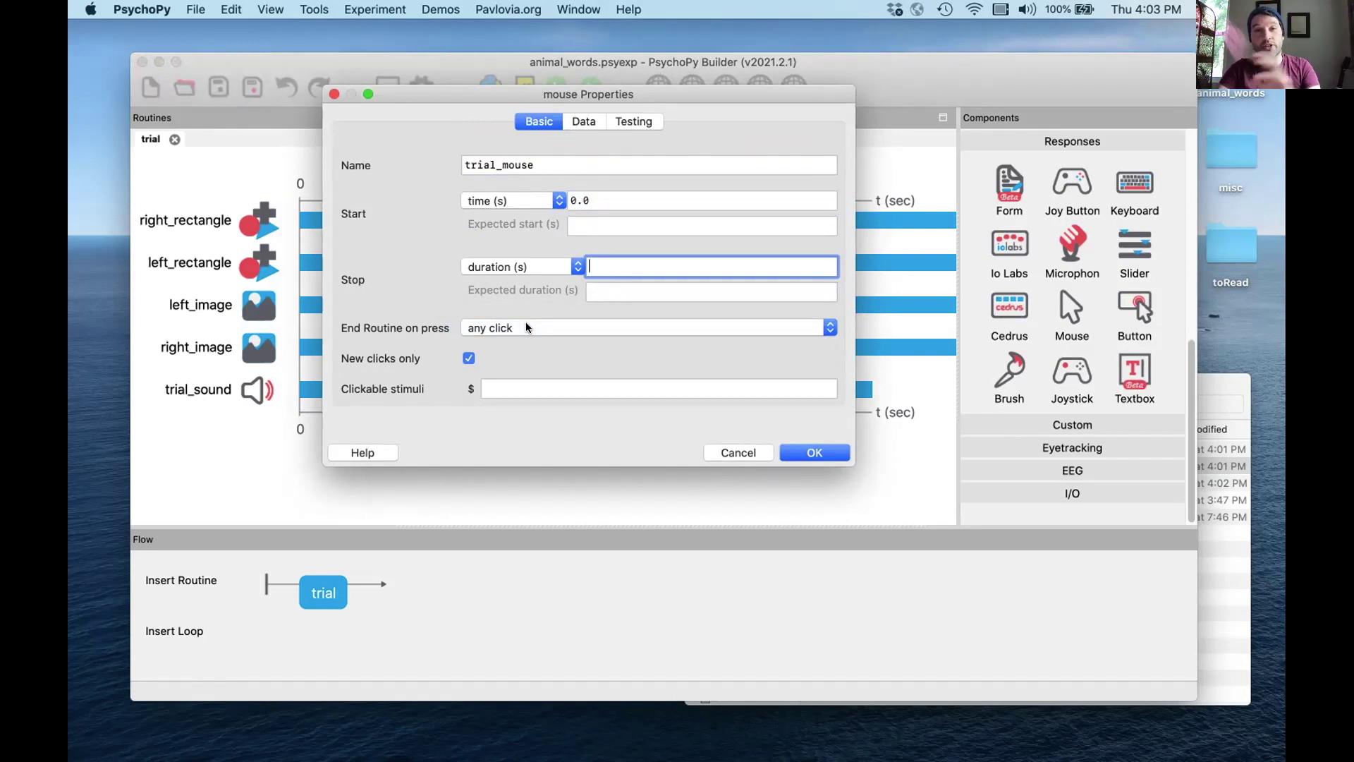
left_click(528, 328)
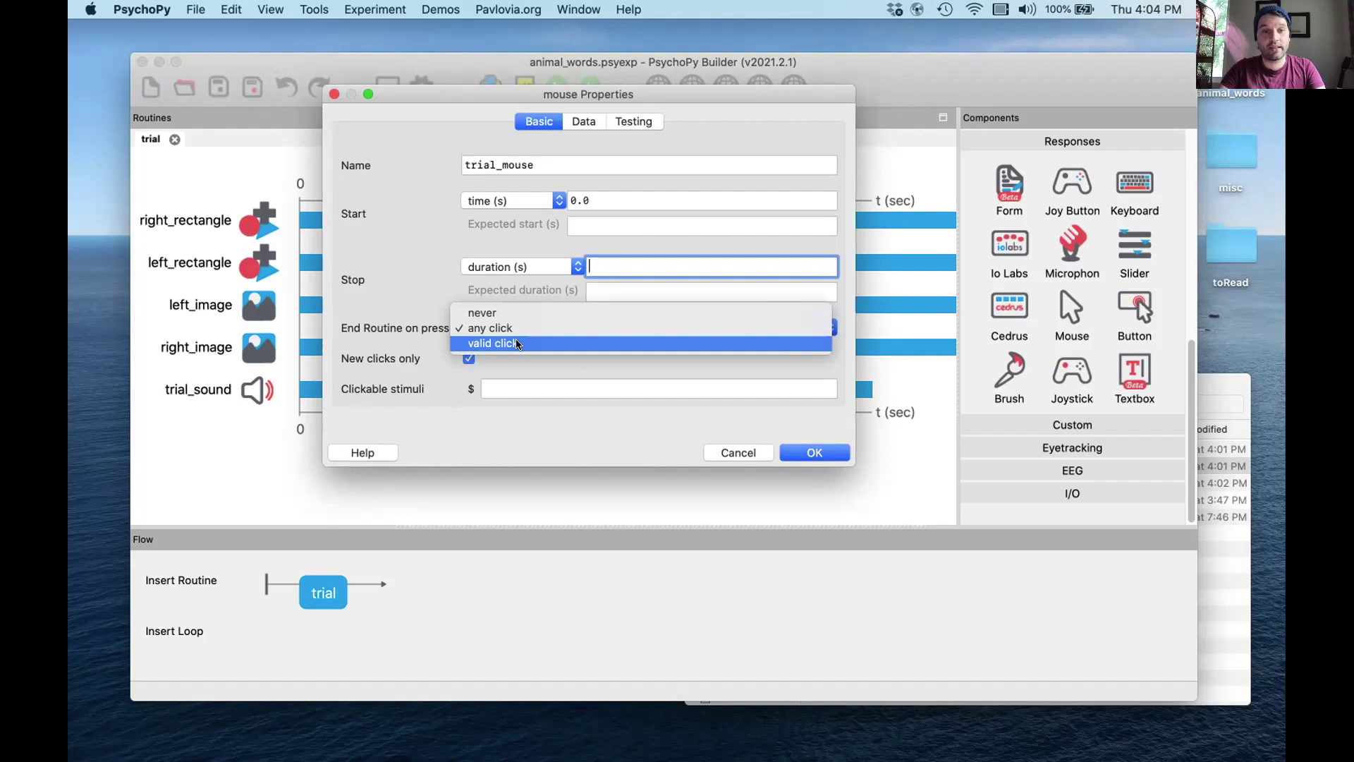
left_click(516, 344)
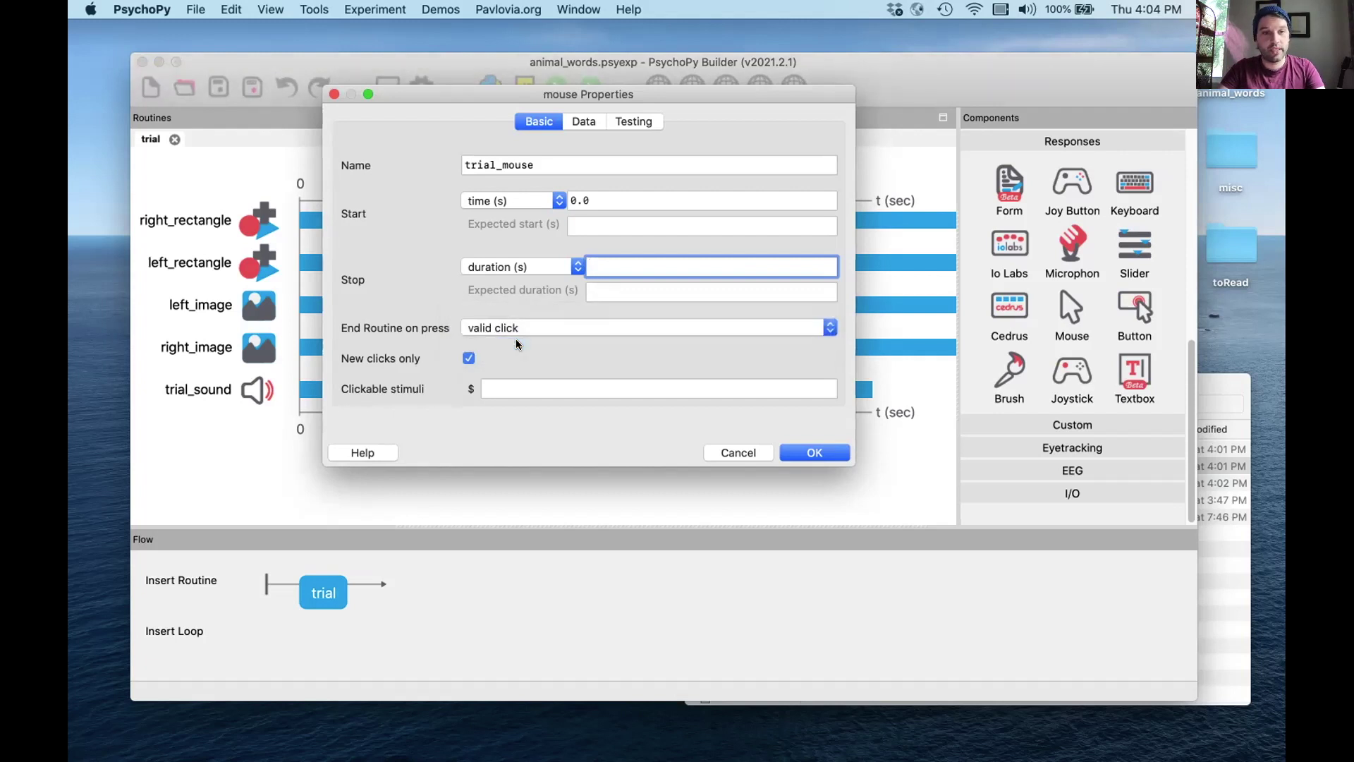
- Enter left_image and right_image as trial_mouse's clickable stimuli
left_click(494, 386)
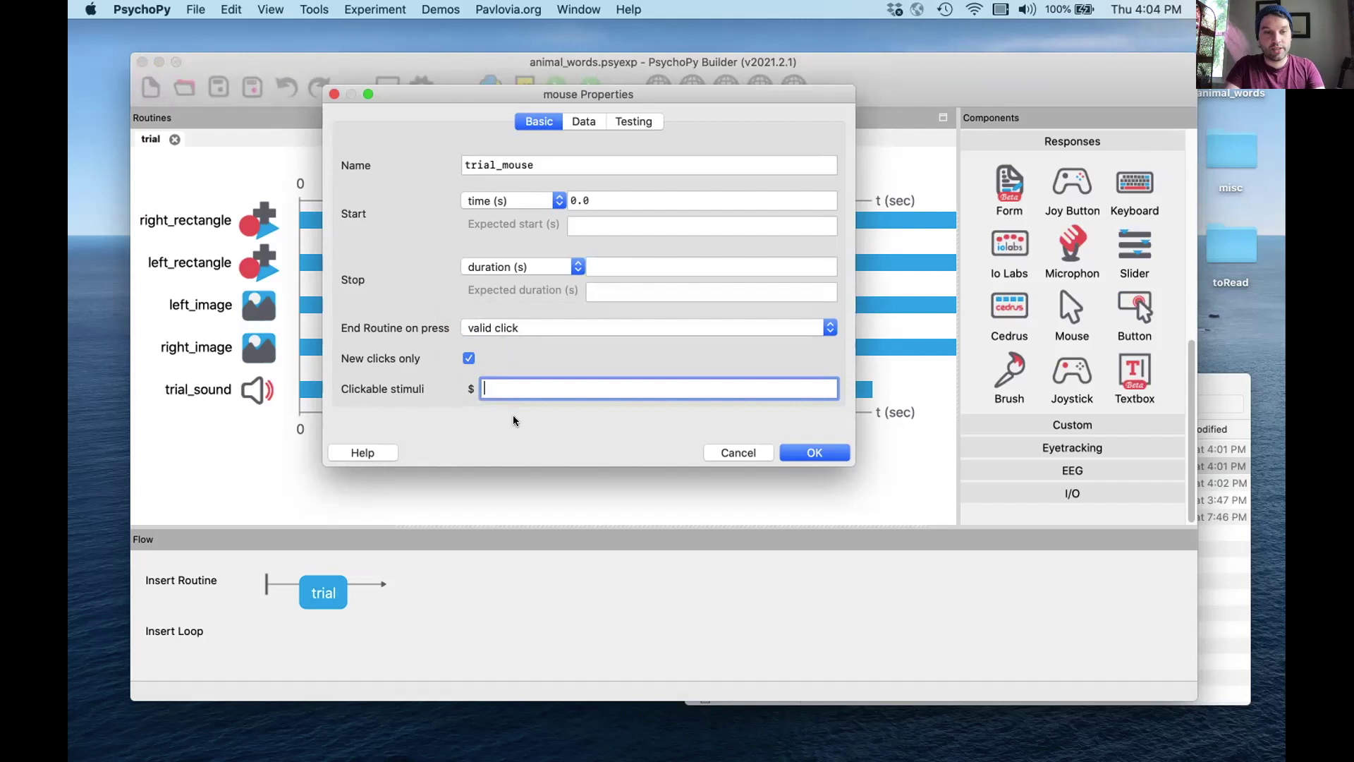
left_click_drag(416, 93, 473, 101)
type("[")
key("BackSpace")
type("left_image,")
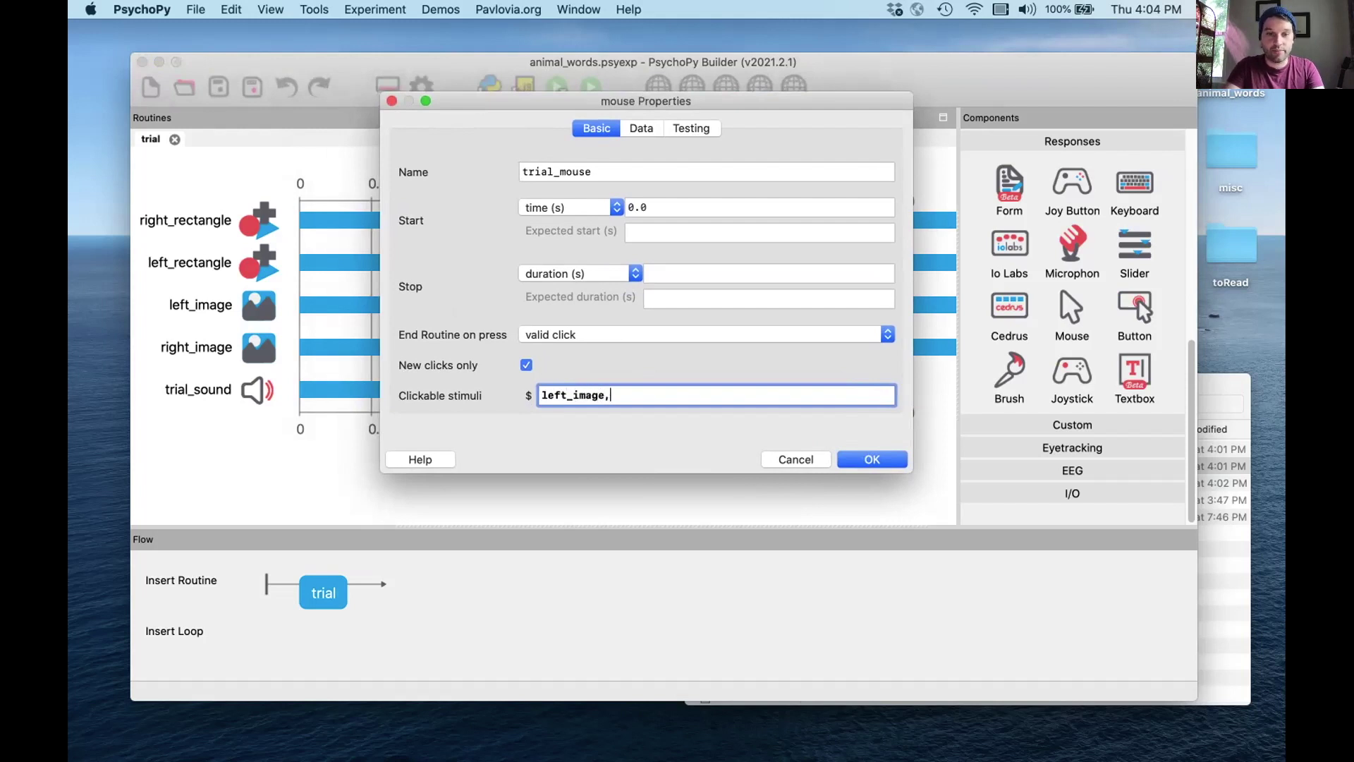
type(" rig")
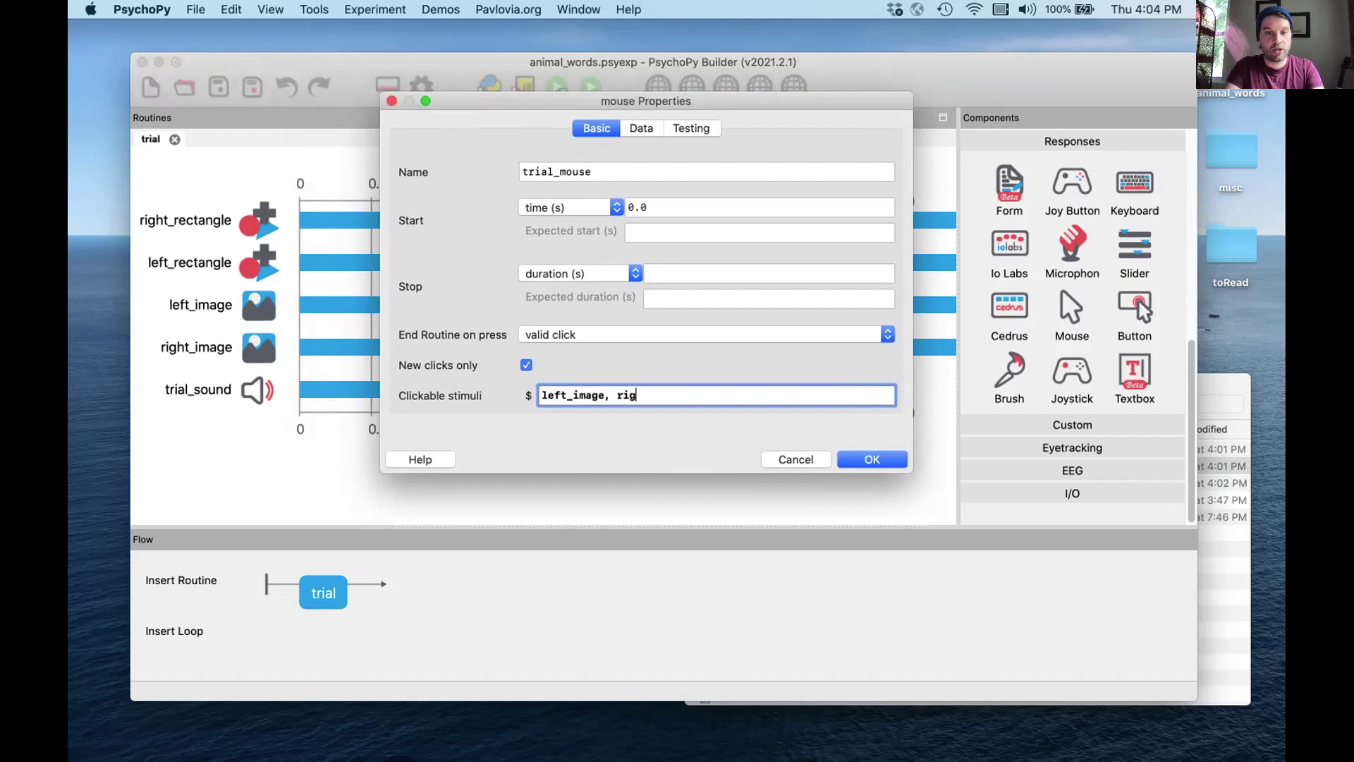
type("ht_image")
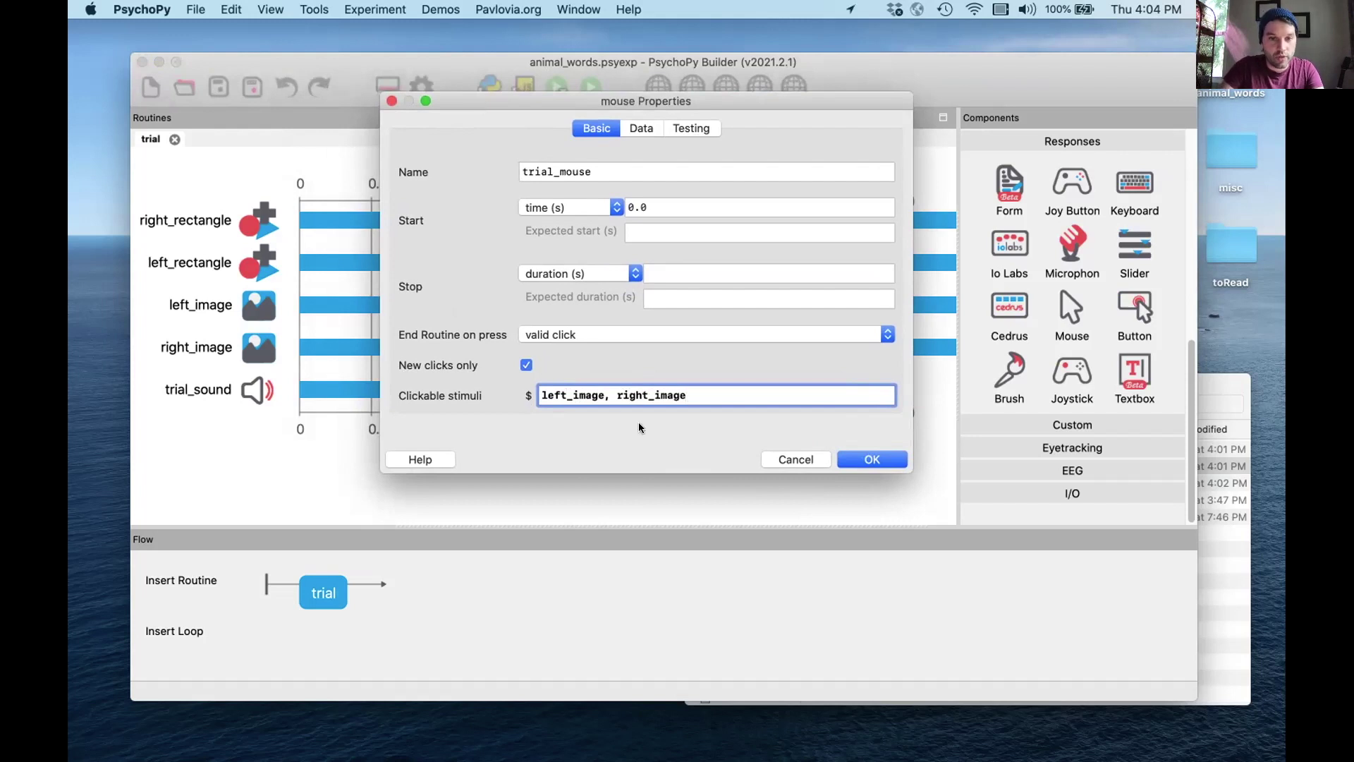
- Append left_rectangle and right_rectangle to trial_mouse's clickable stimuli after the two images
double_click(601, 394)
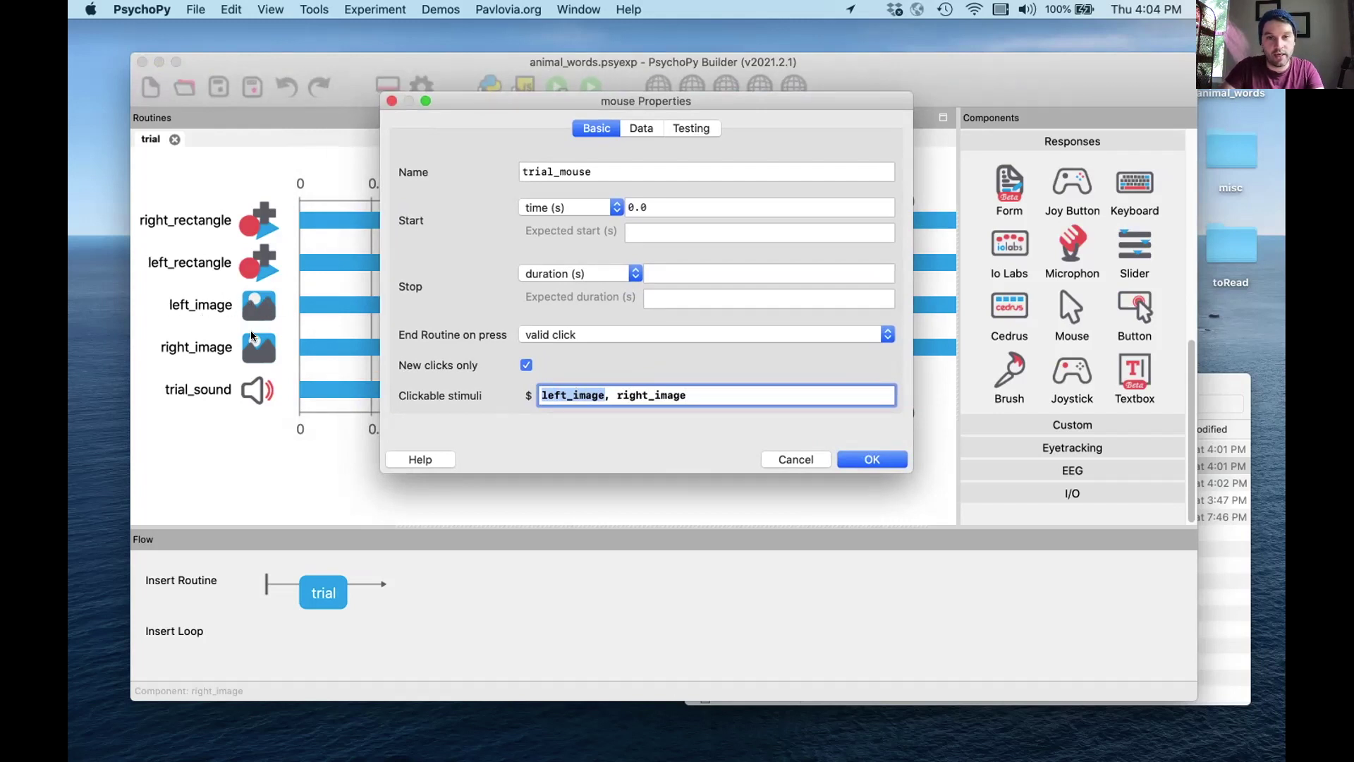
left_click(684, 393)
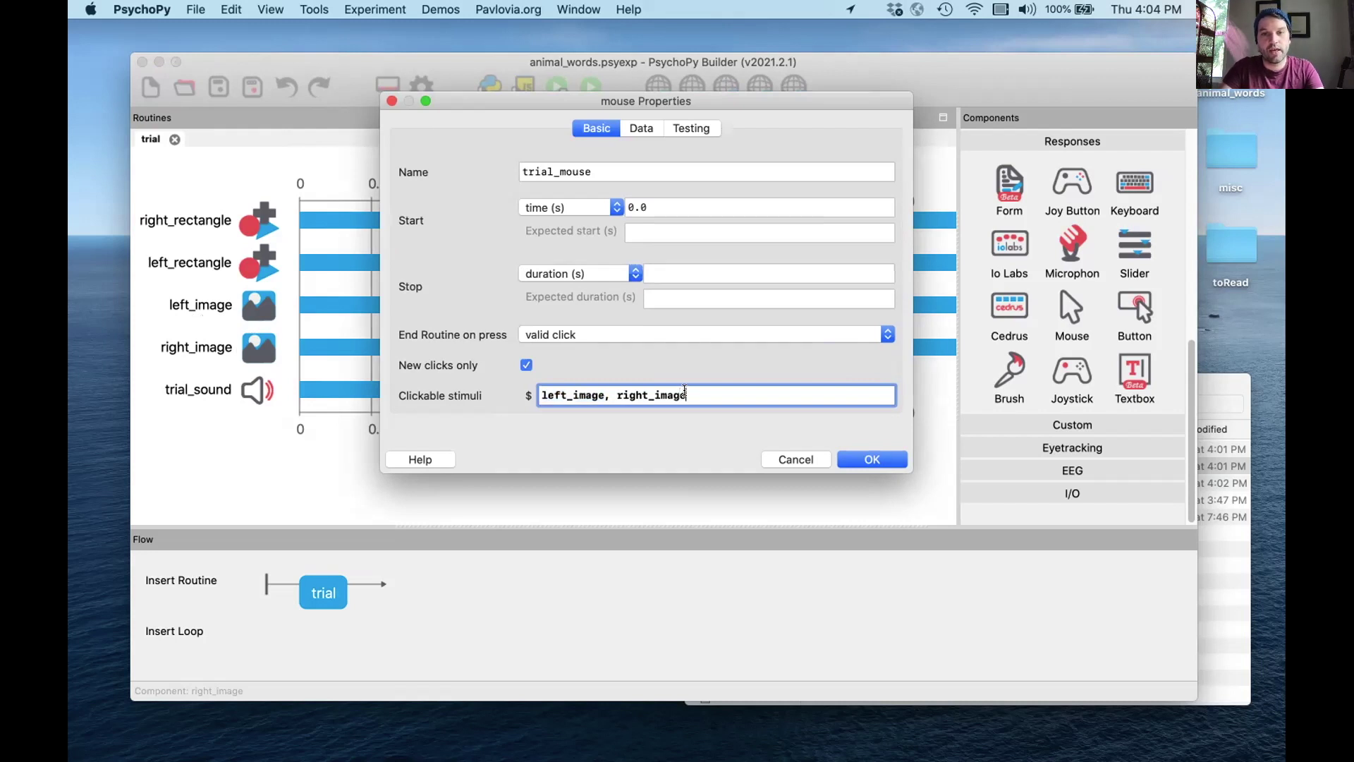
type(",")
type(" lef")
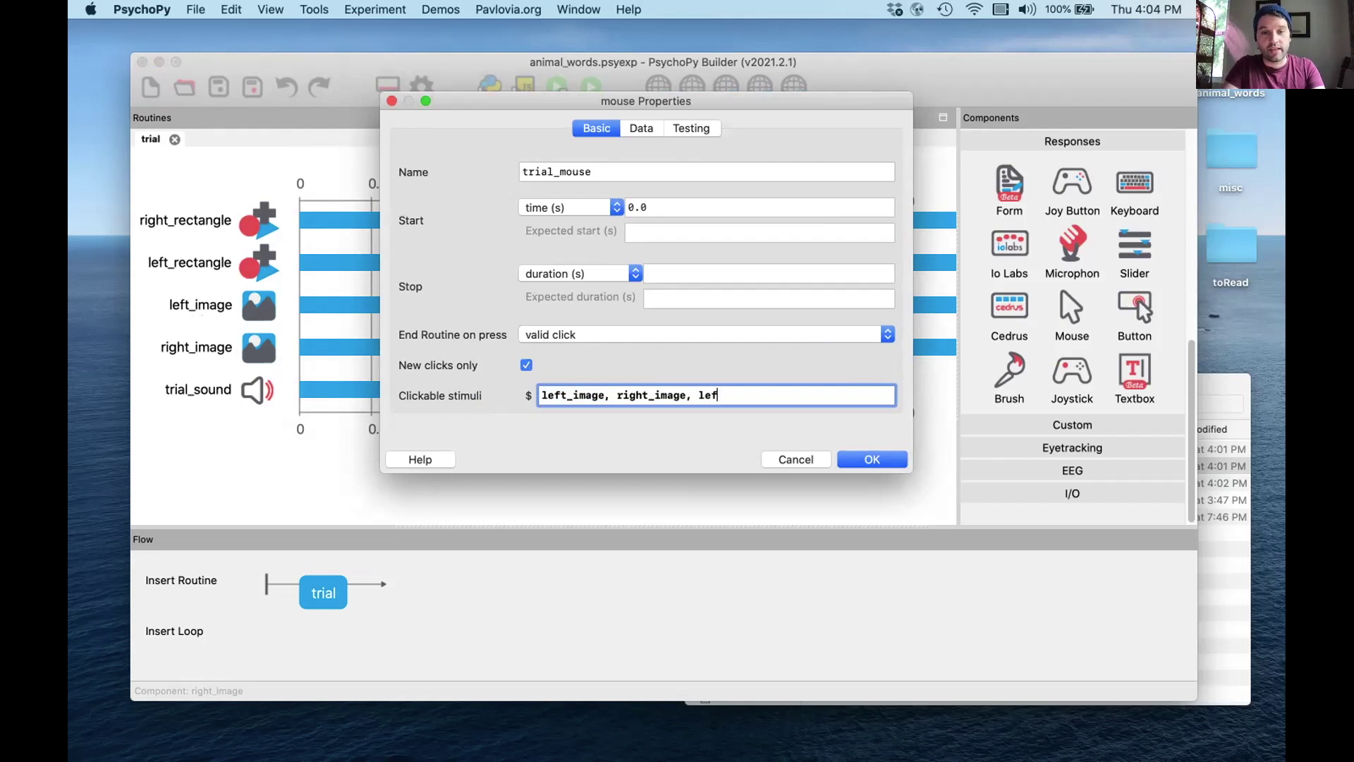
type("t_rectangle")
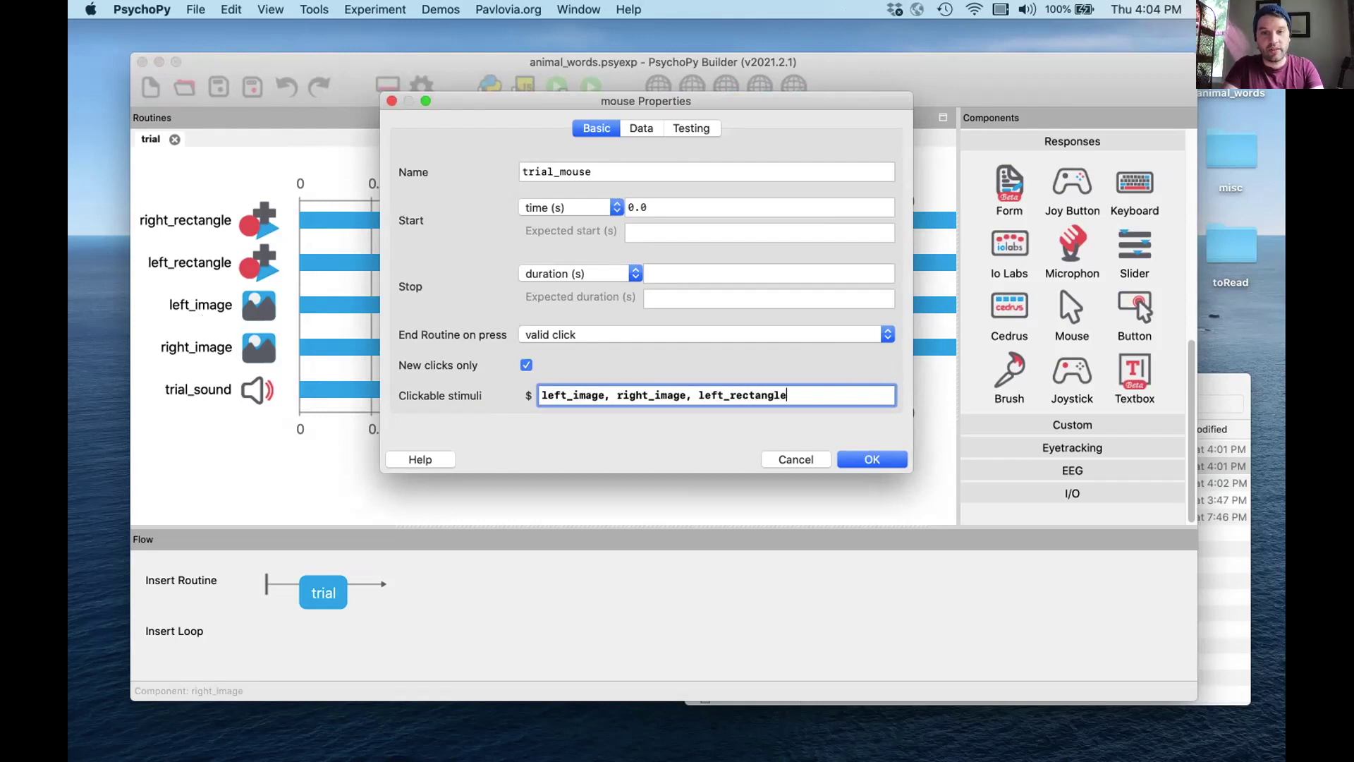
type(", right_rectangle")
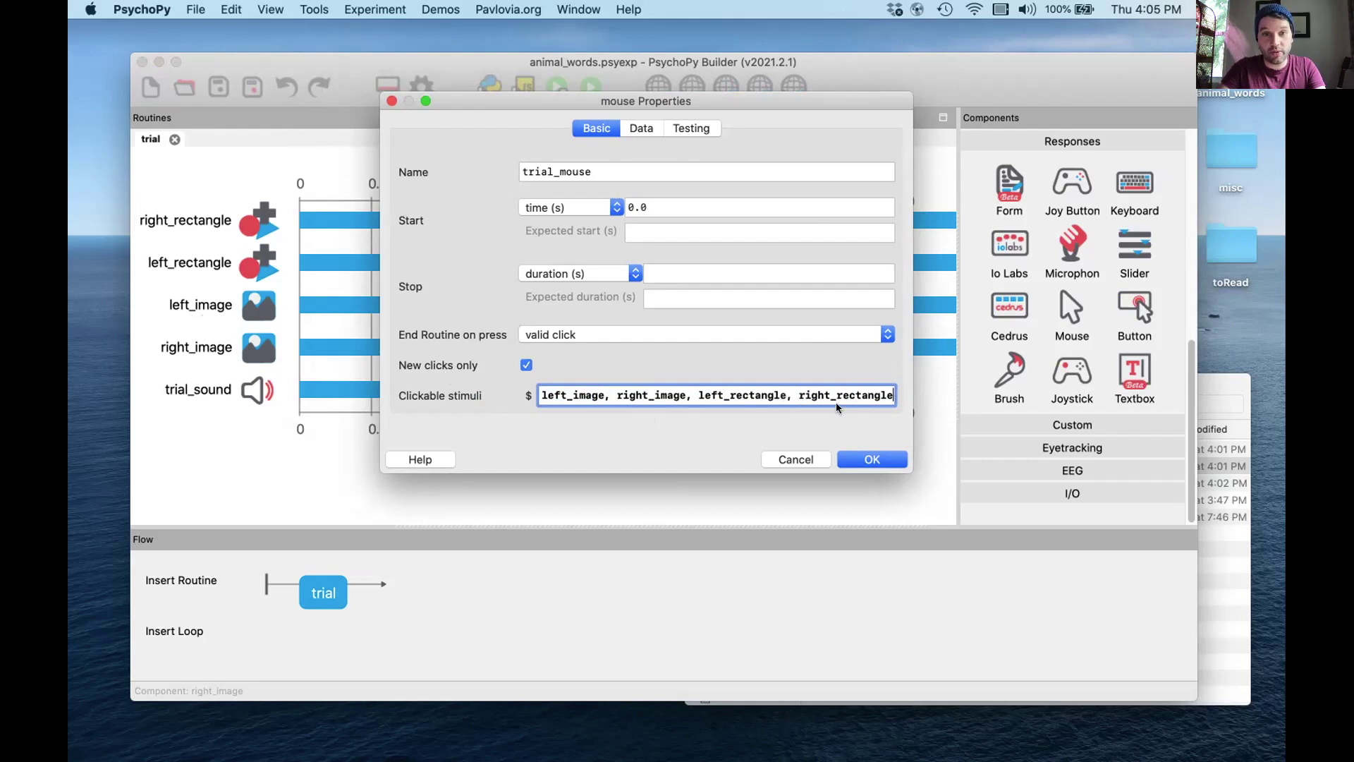
- Accept trial_mouse's properties, and run the experiment to test the response by choosing the pig image
left_click(851, 457)
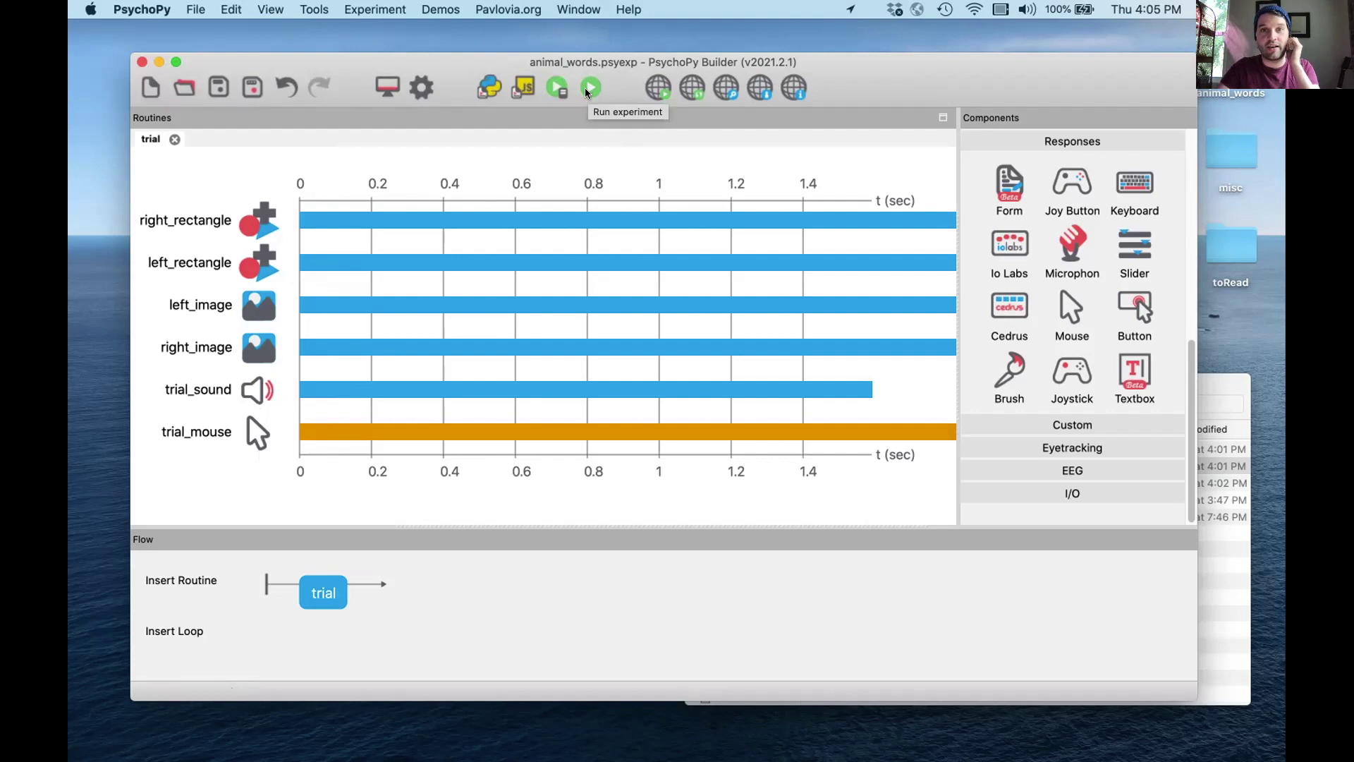
left_click(586, 93)
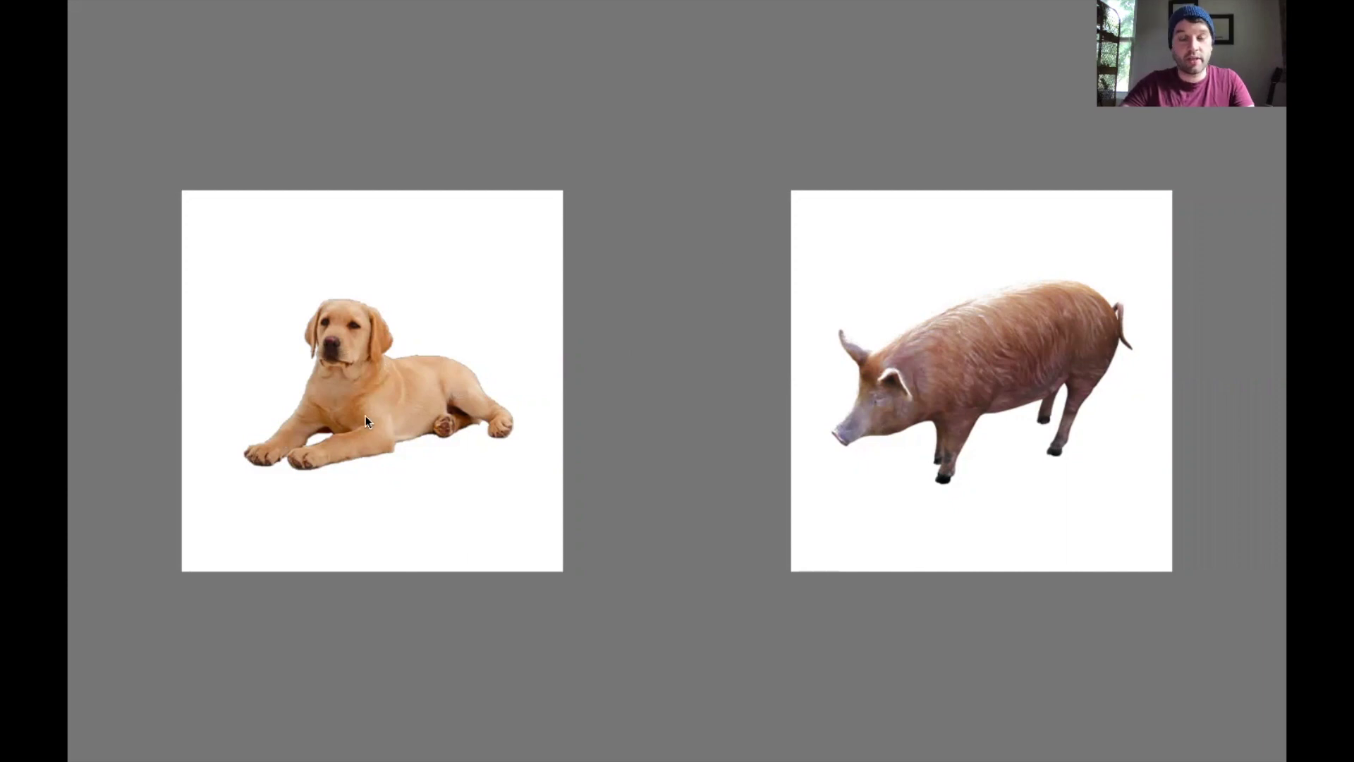
left_click(946, 374)
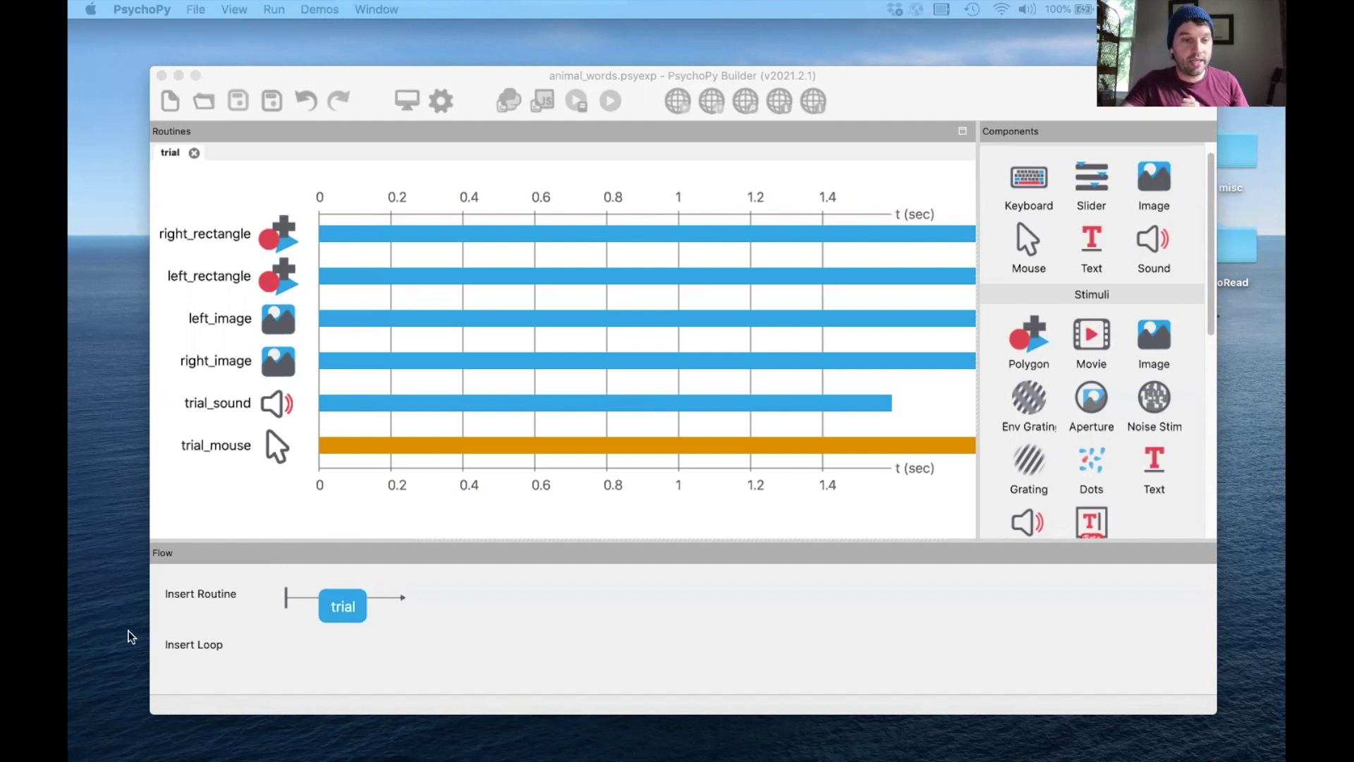
- Create a new routine named start and insert it before trial in the flow
left_click(201, 591)
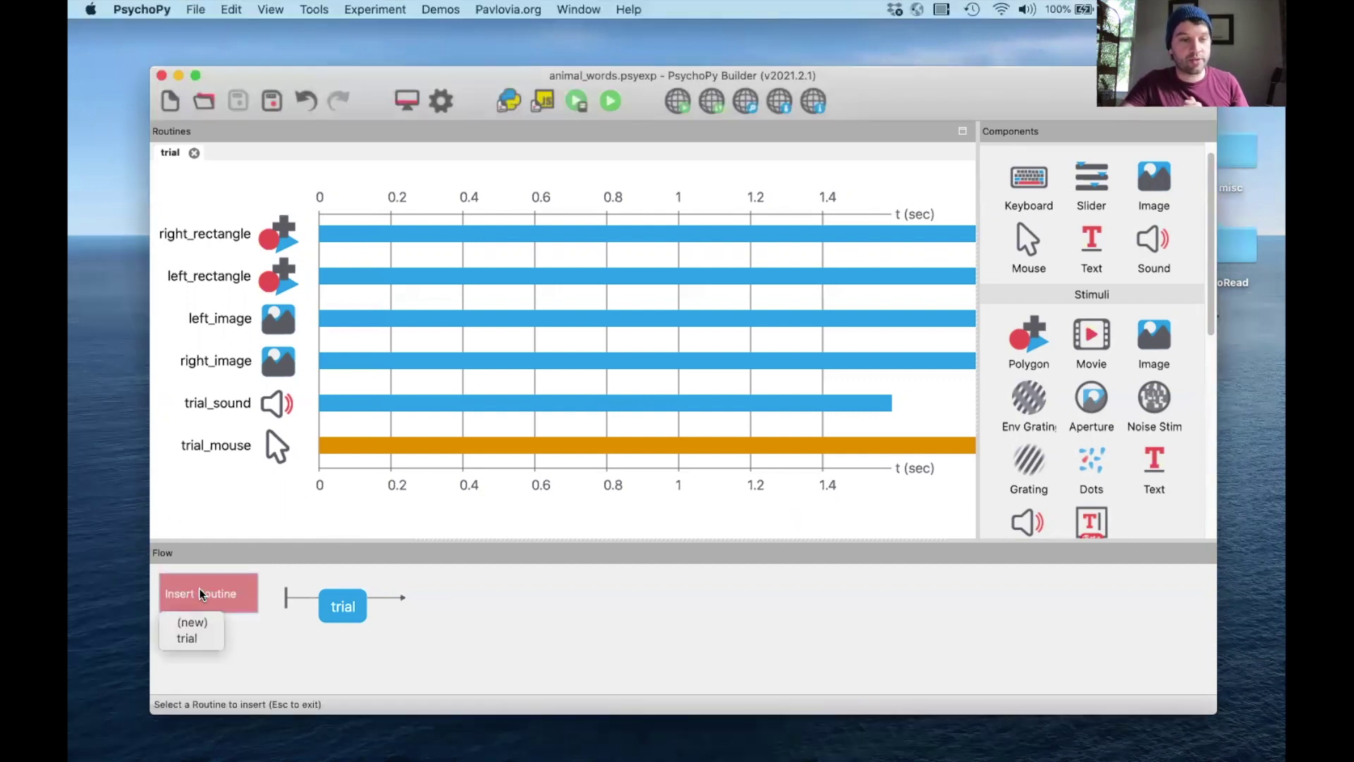
left_click(193, 624)
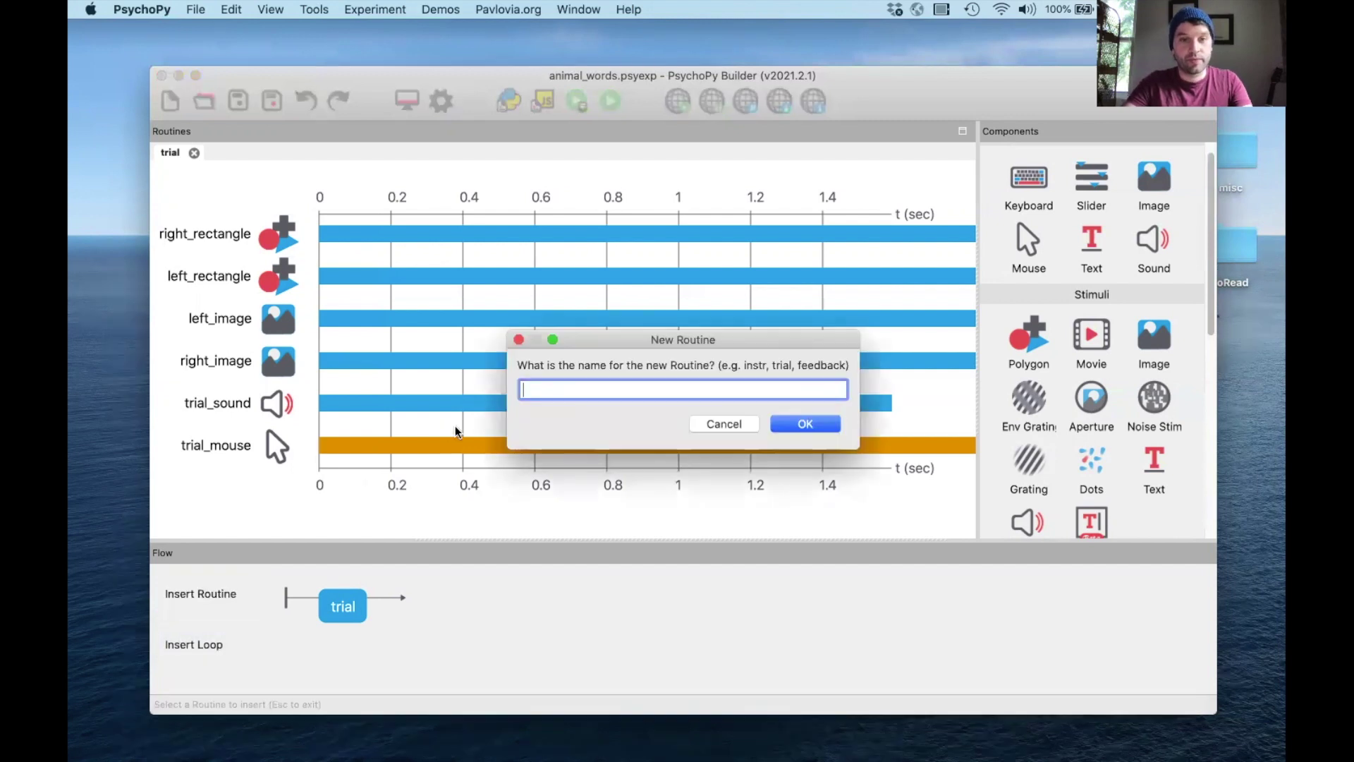
type("start")
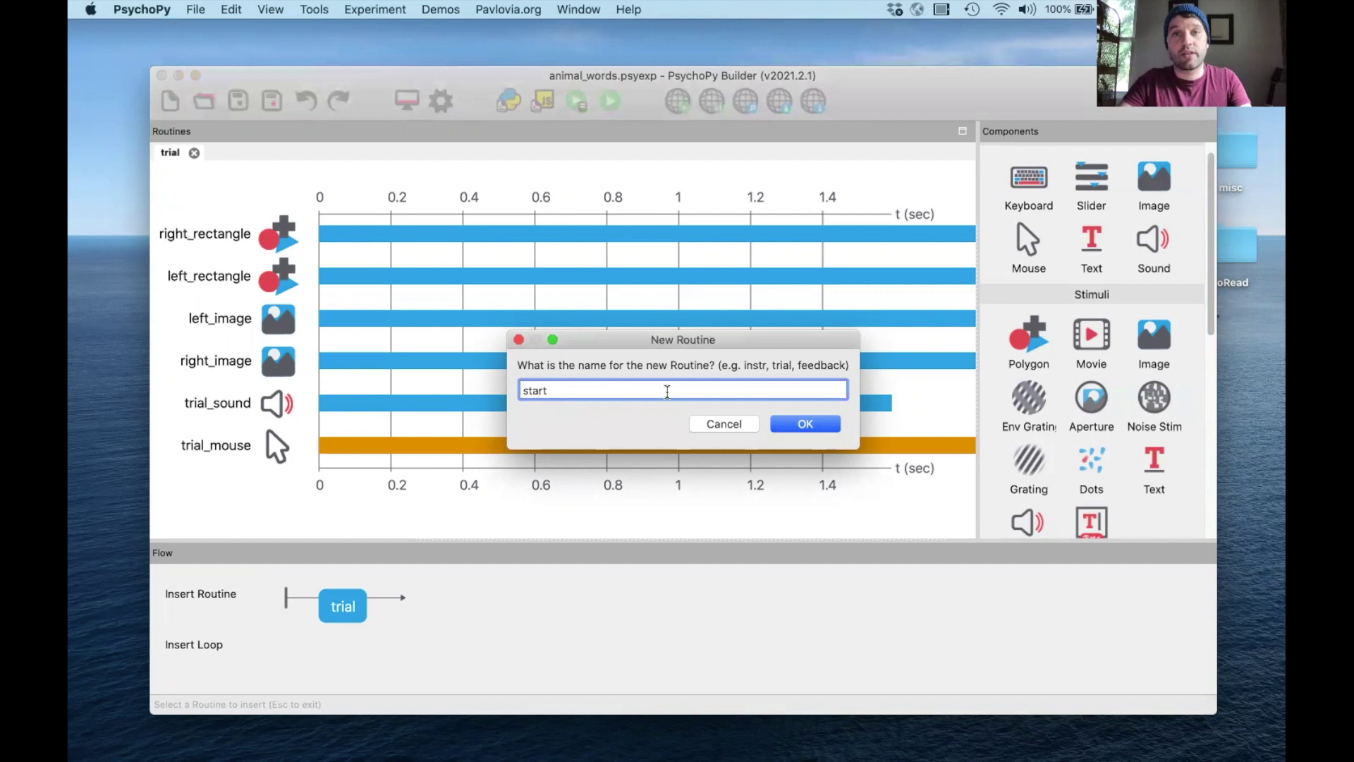
left_click(807, 426)
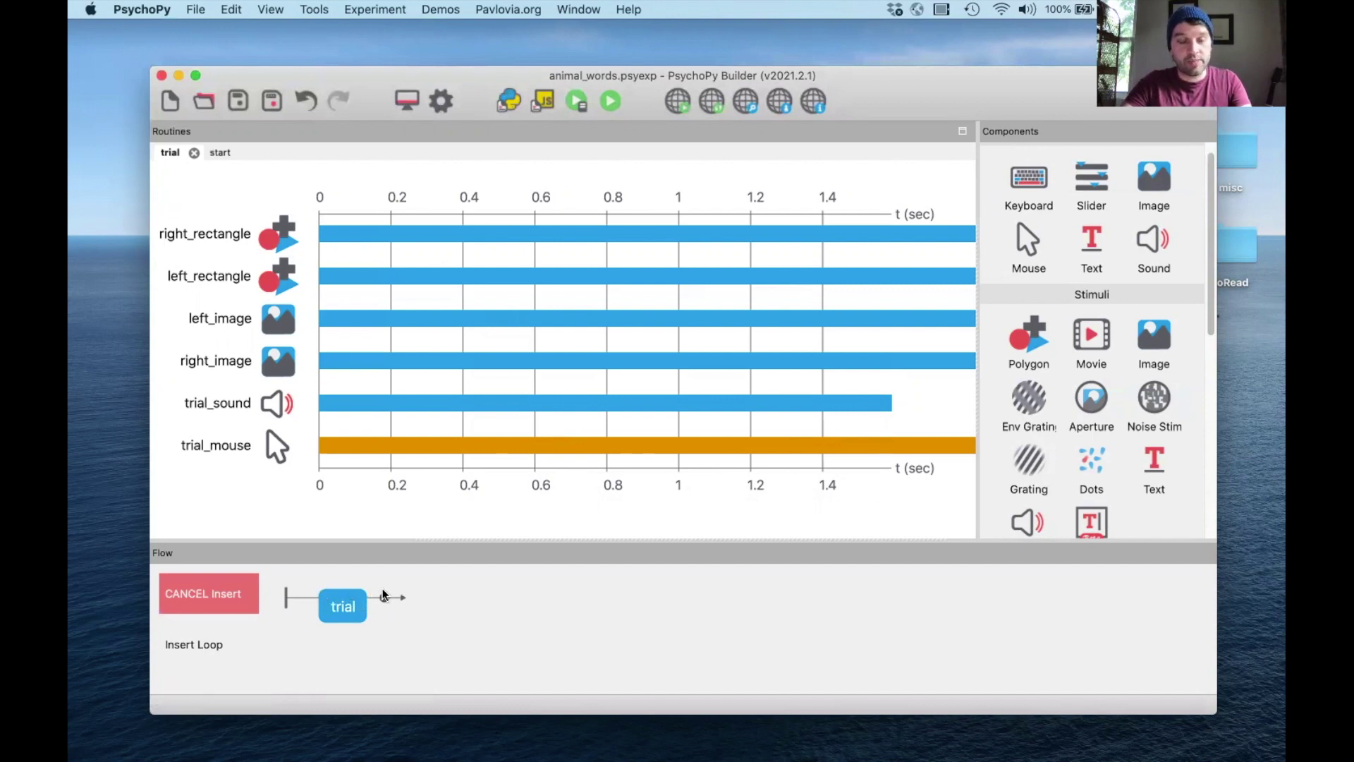
left_click(301, 599)
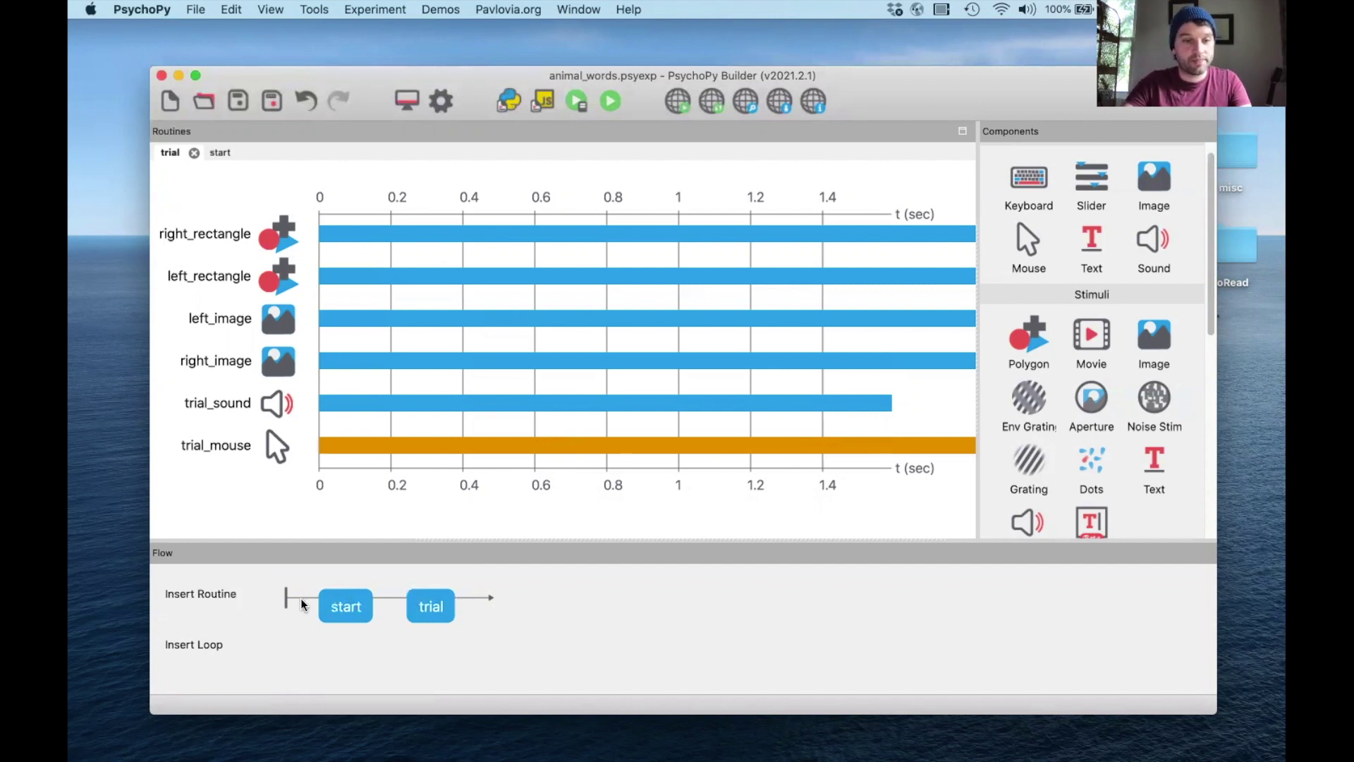
- Open the start routine and add a polygon component to it
left_click(343, 608)
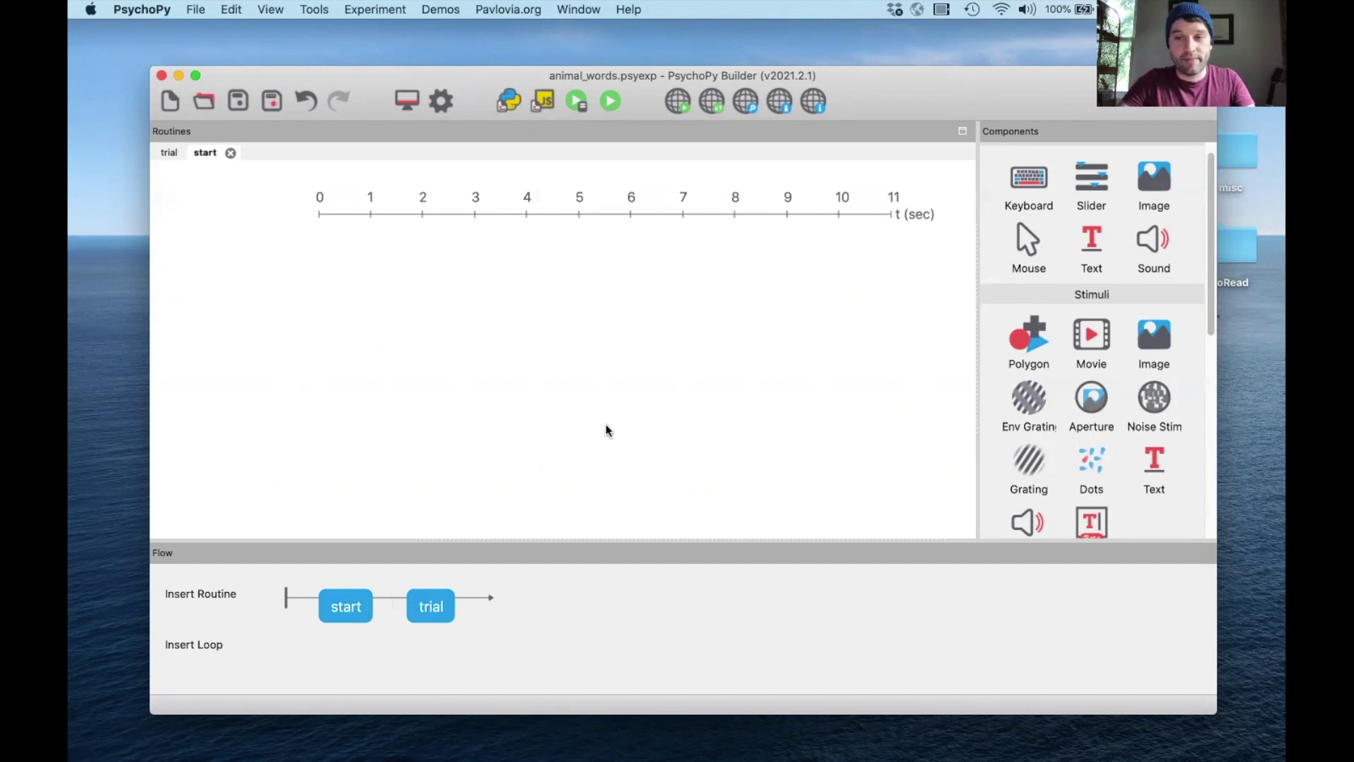
left_click(1024, 349)
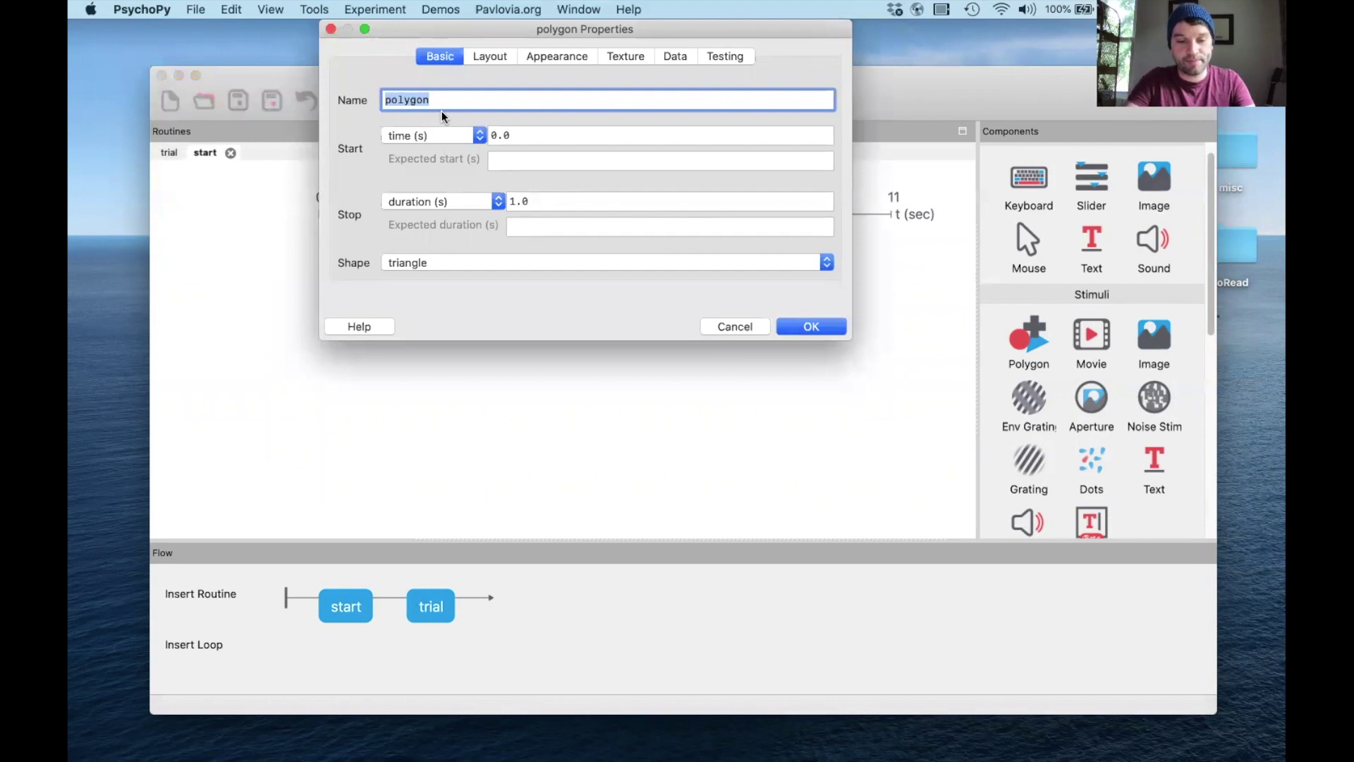
- Try to name the new polygon left_rectangle, and enlarge its properties dialog
type("left_rectangle")
key("BackSpace")
key("BackSpace")
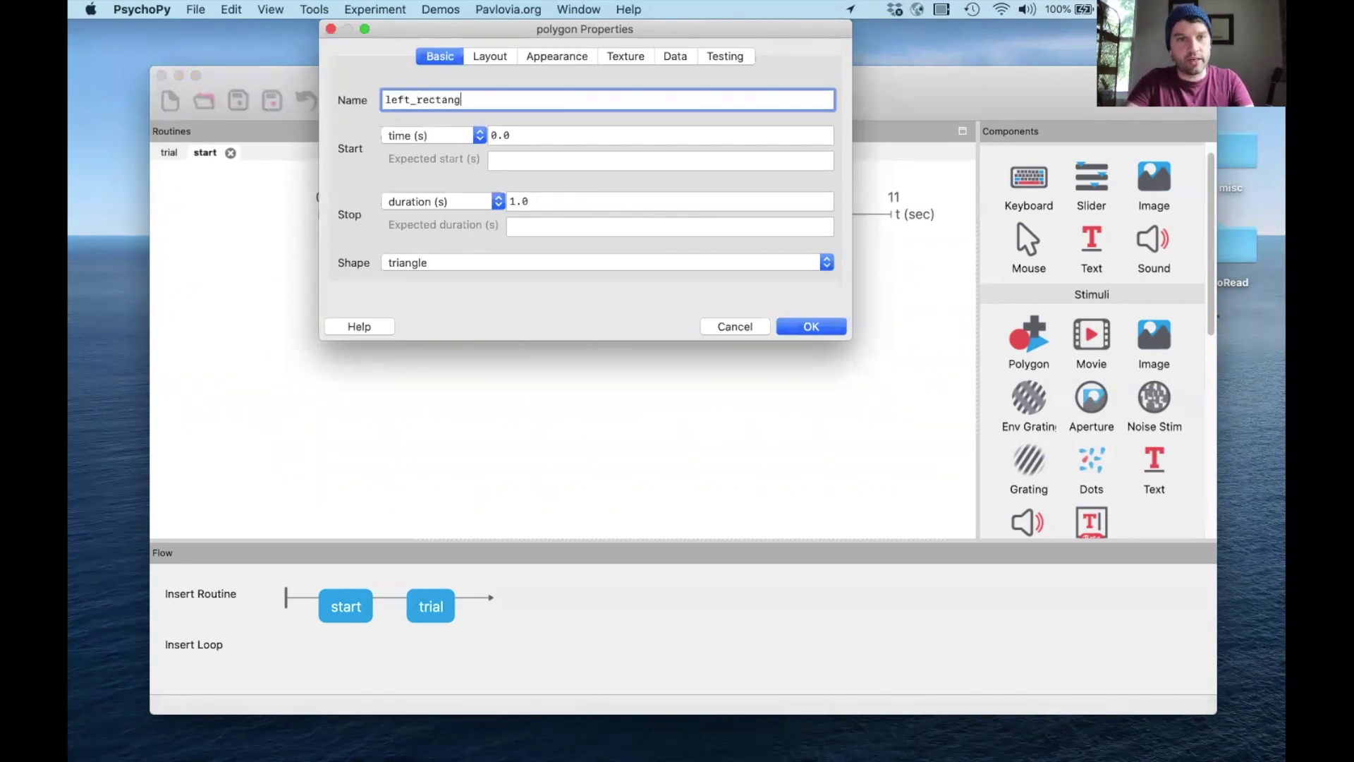
type("le")
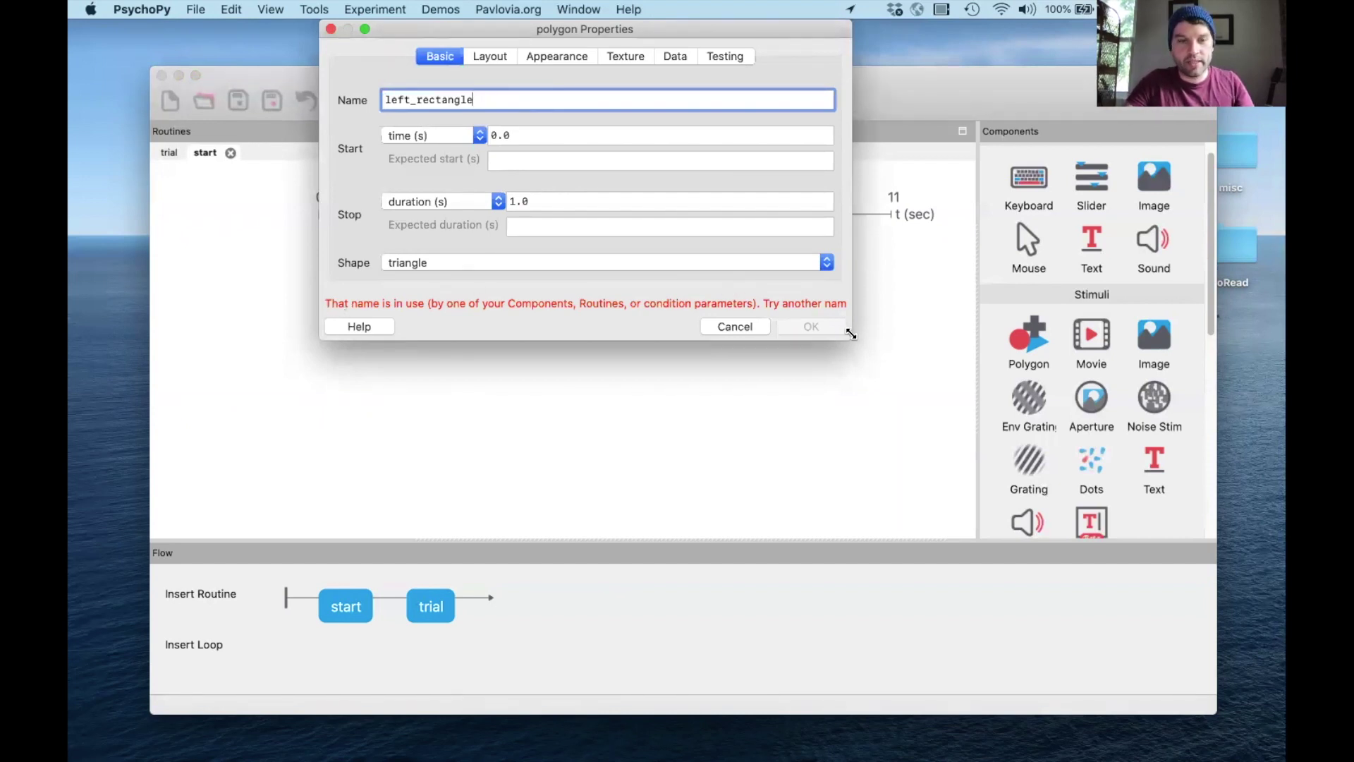
left_click_drag(851, 334, 1005, 415)
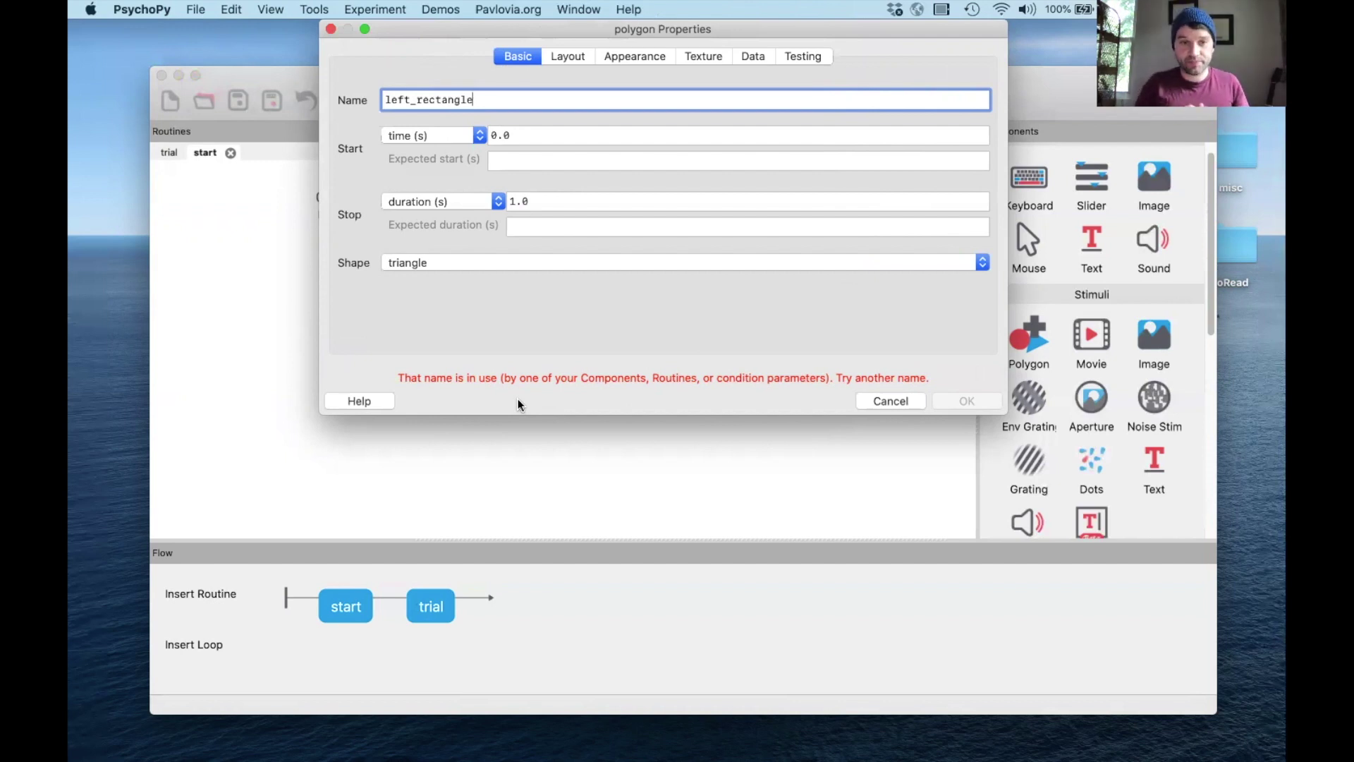
- Name the new polygon in the start routine start_l_rect
left_click_drag(491, 100, 362, 97)
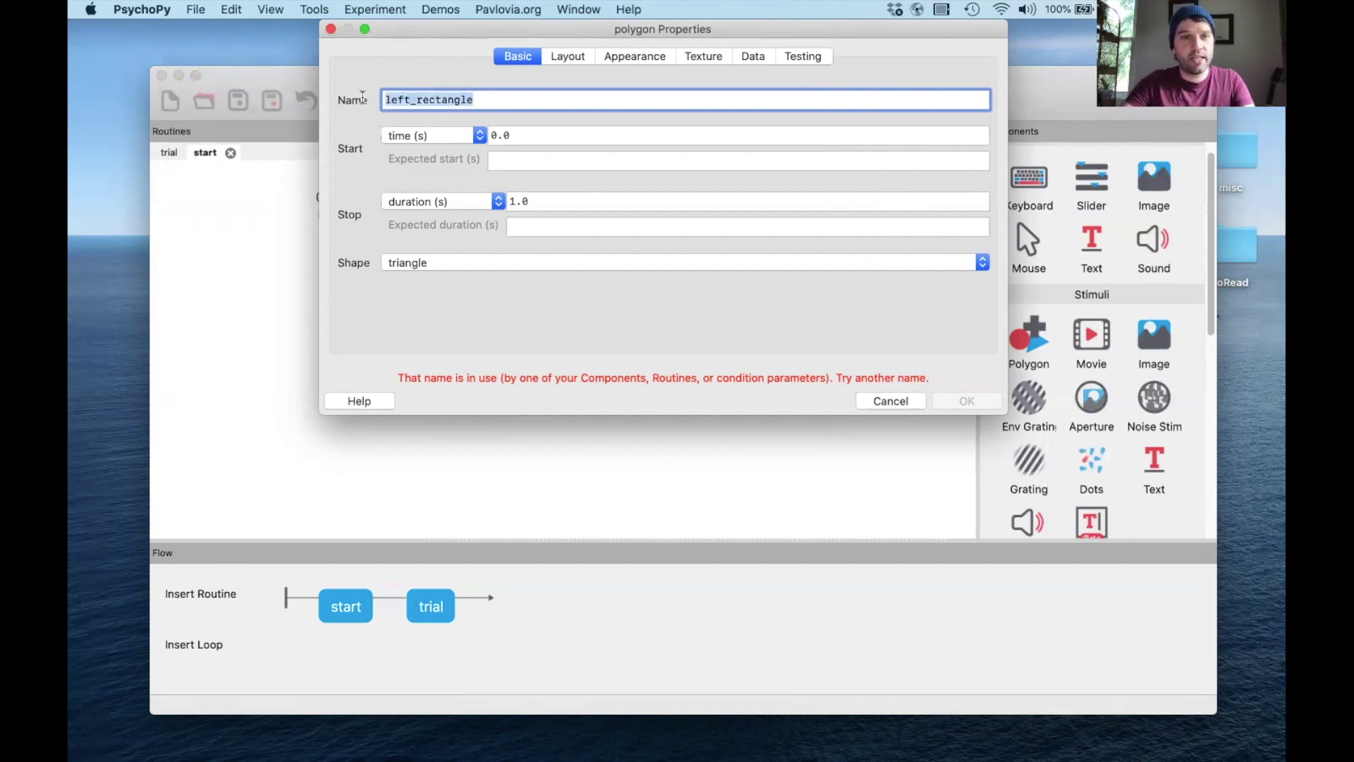
type("start_")
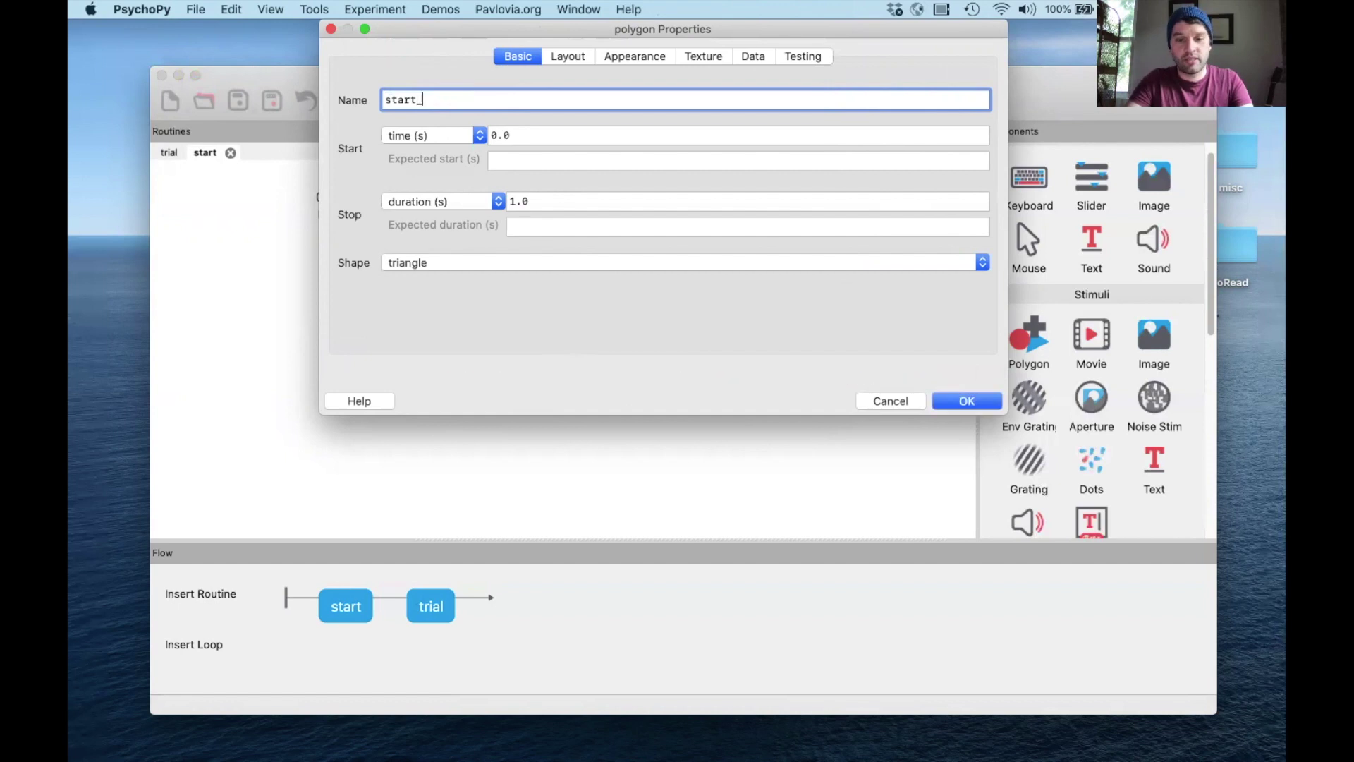
type("1_rect")
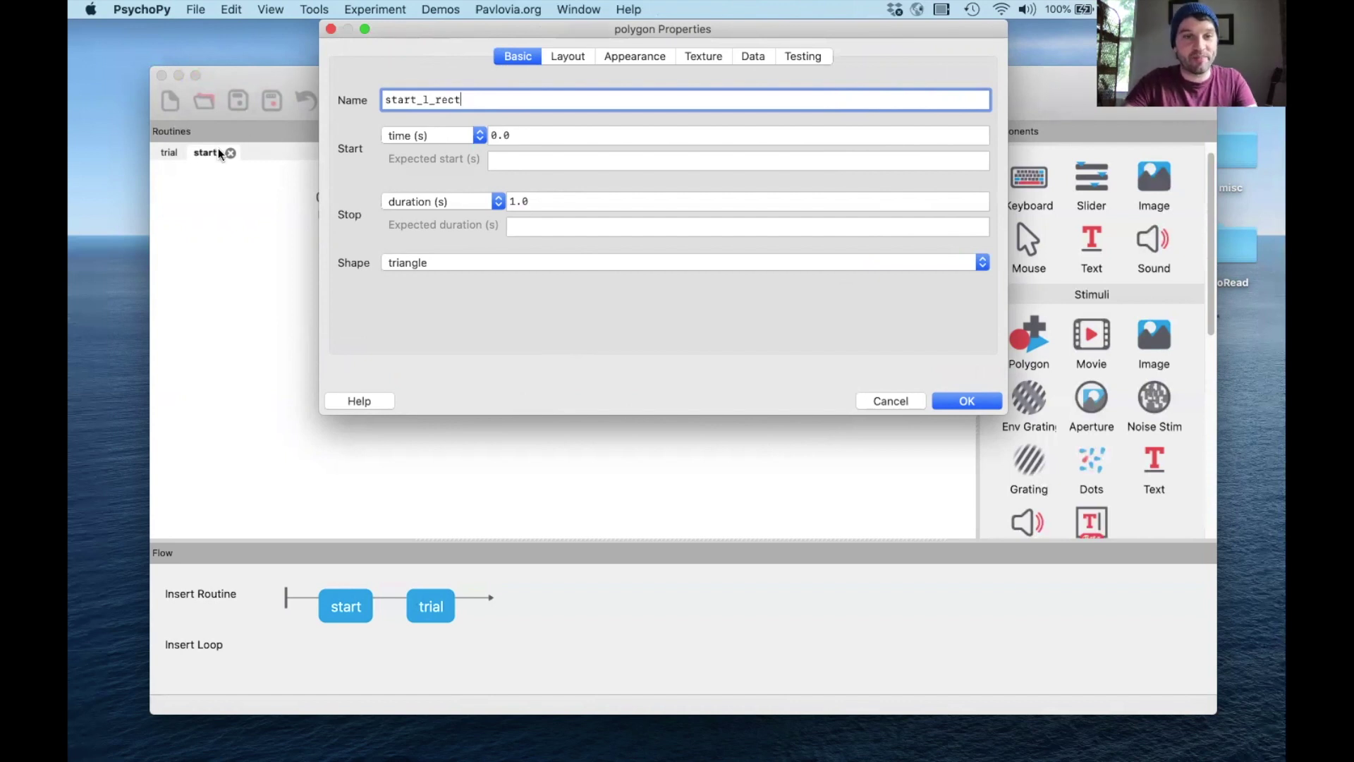
- Clear start_l_rect's stop duration and set its shape to rectangle
left_click_drag(534, 132, 471, 135)
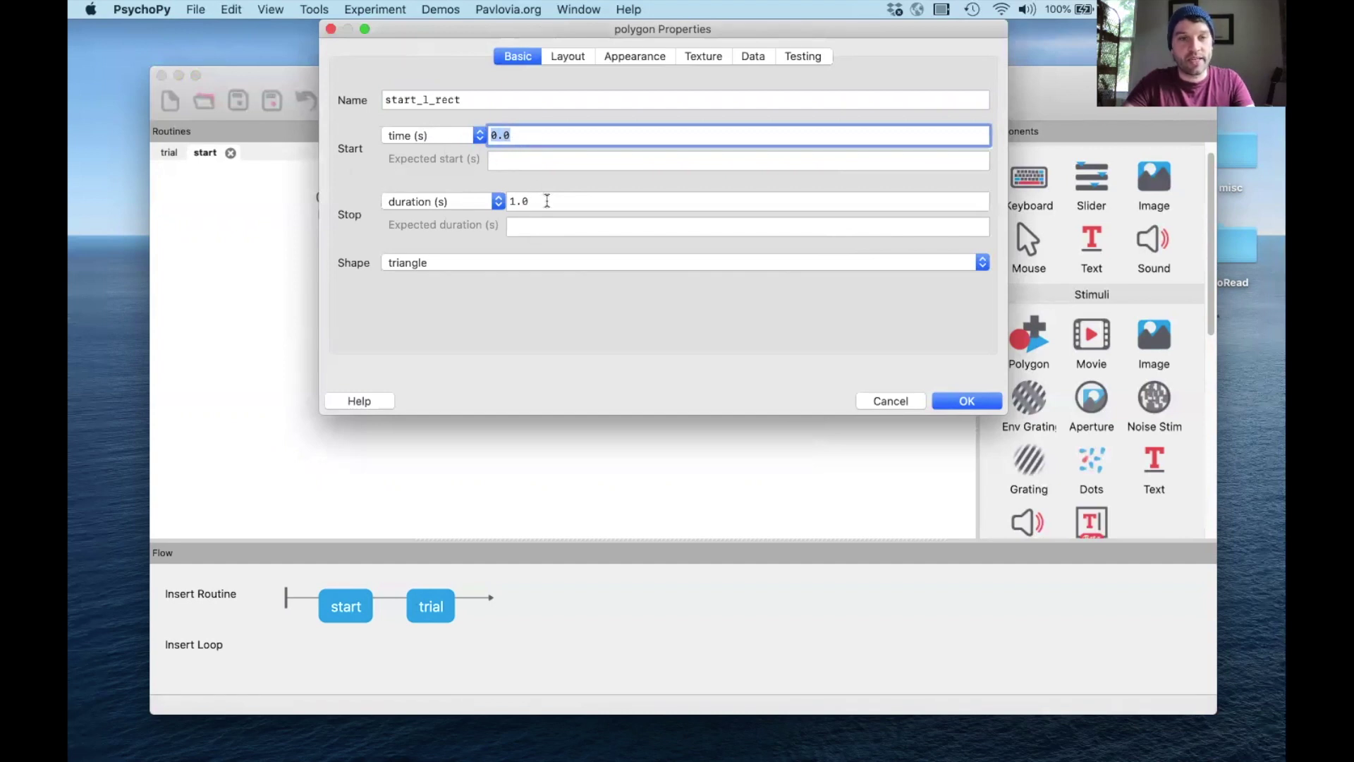
left_click_drag(546, 203, 483, 203)
key("BackSpace")
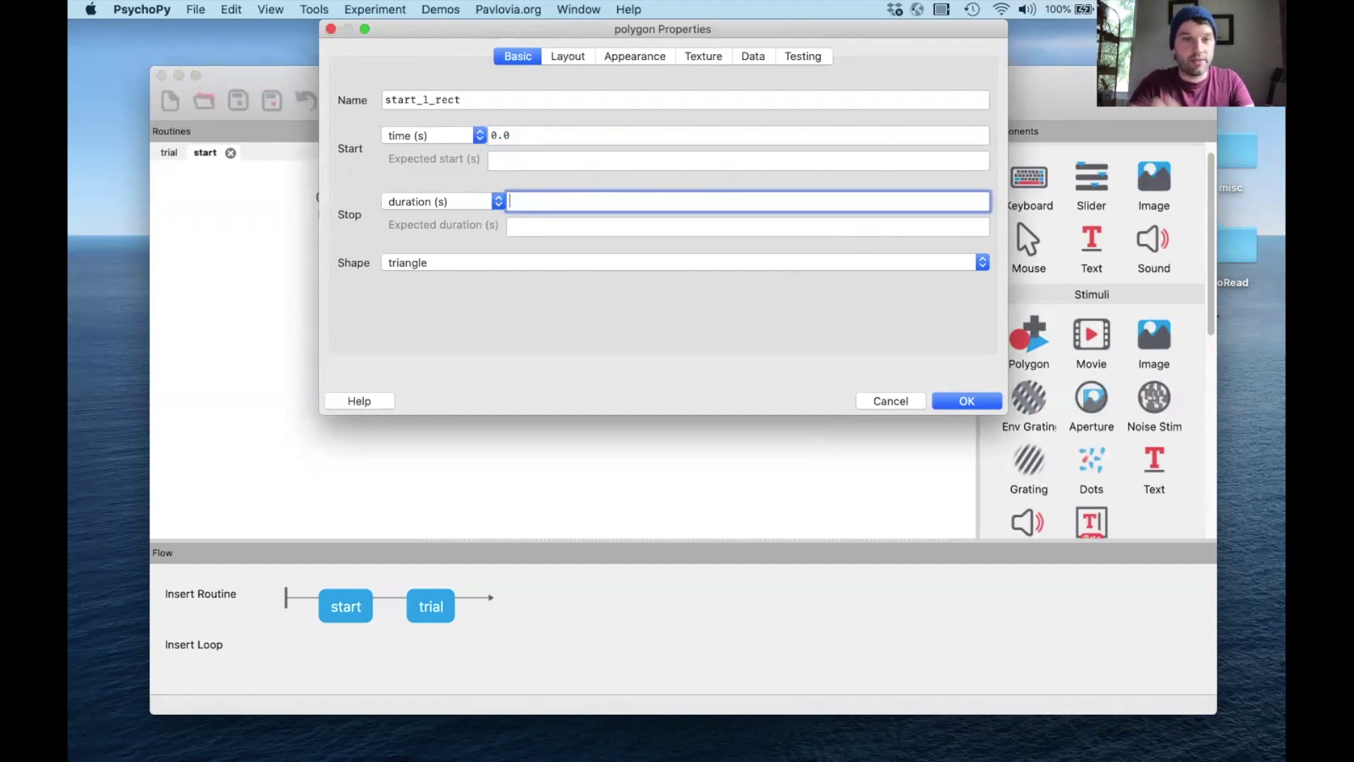
left_click(485, 264)
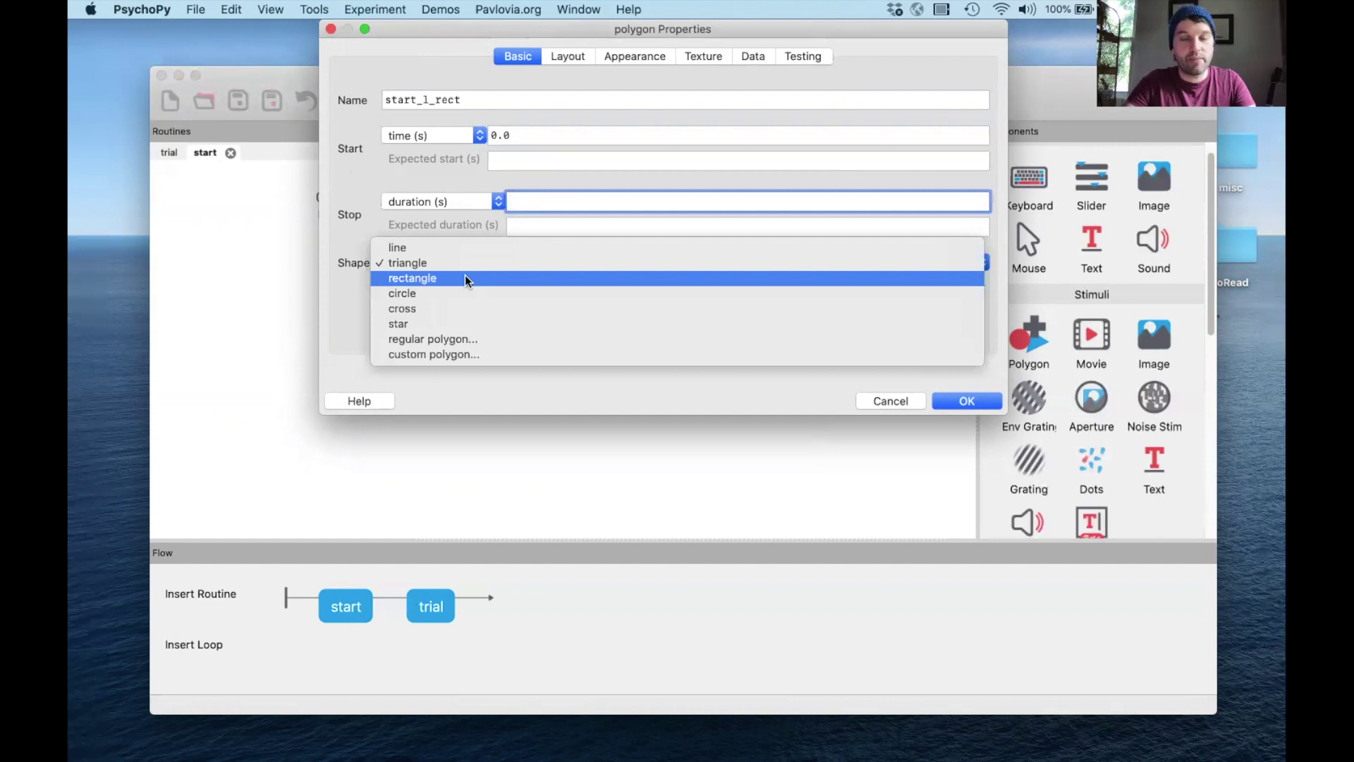
left_click(461, 276)
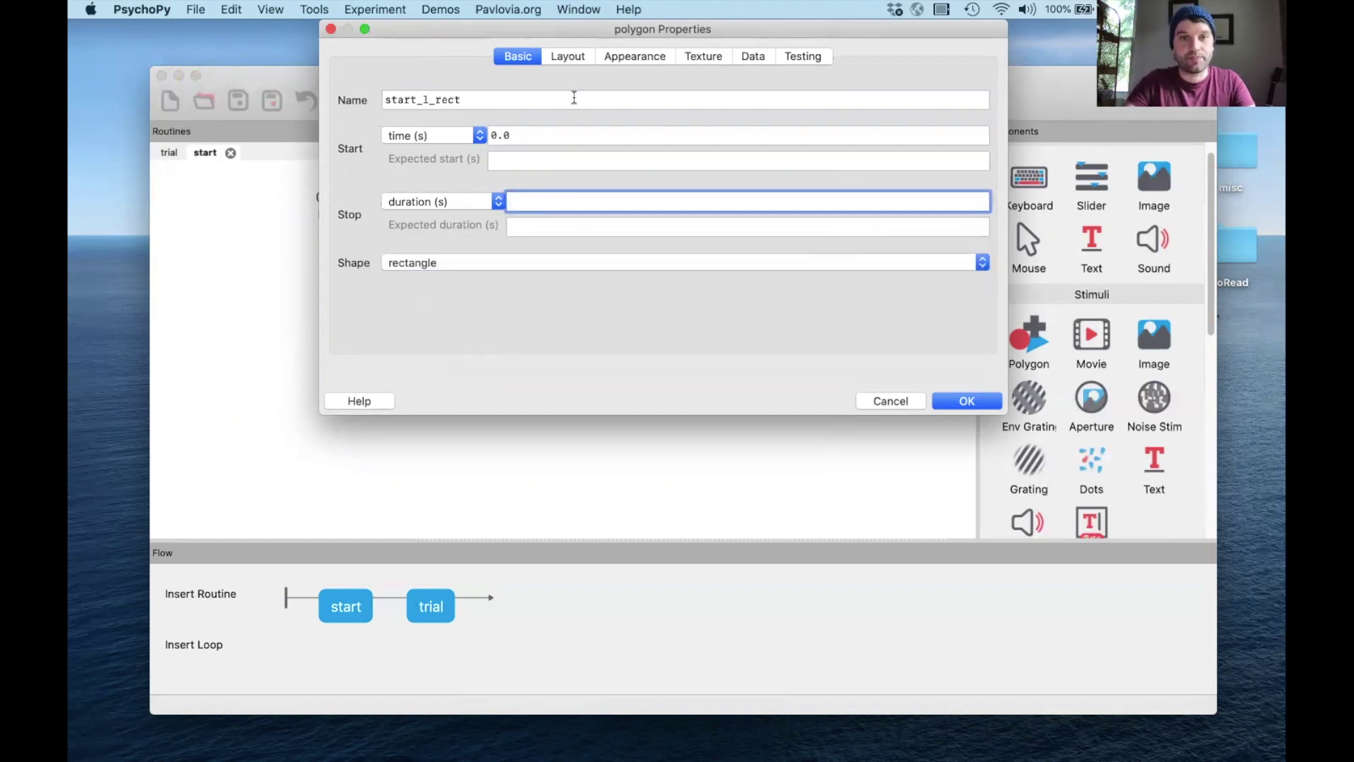
- Set start_l_rect's position to (-0.4, 0) and accept its properties
left_click(565, 58)
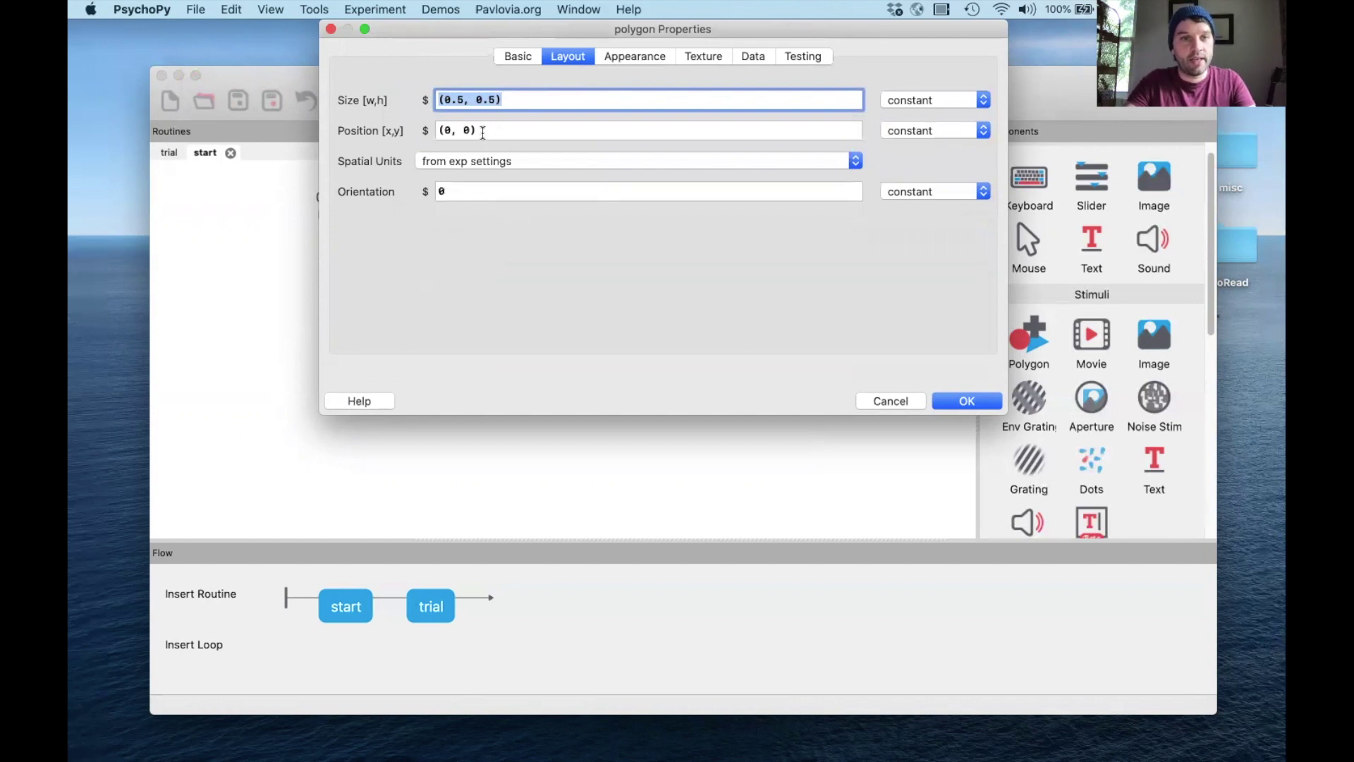
left_click(452, 128)
key("BackSpace")
type("-0.4")
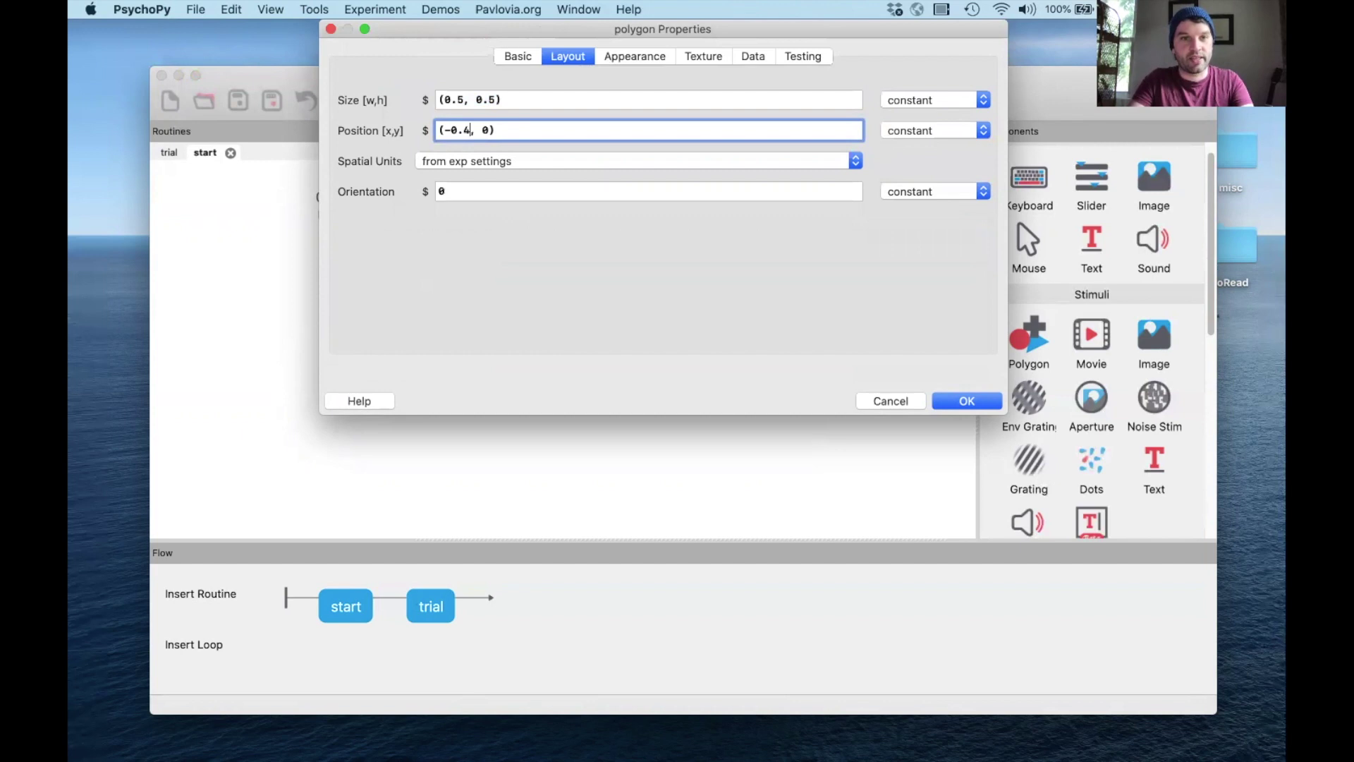
left_click(980, 402)
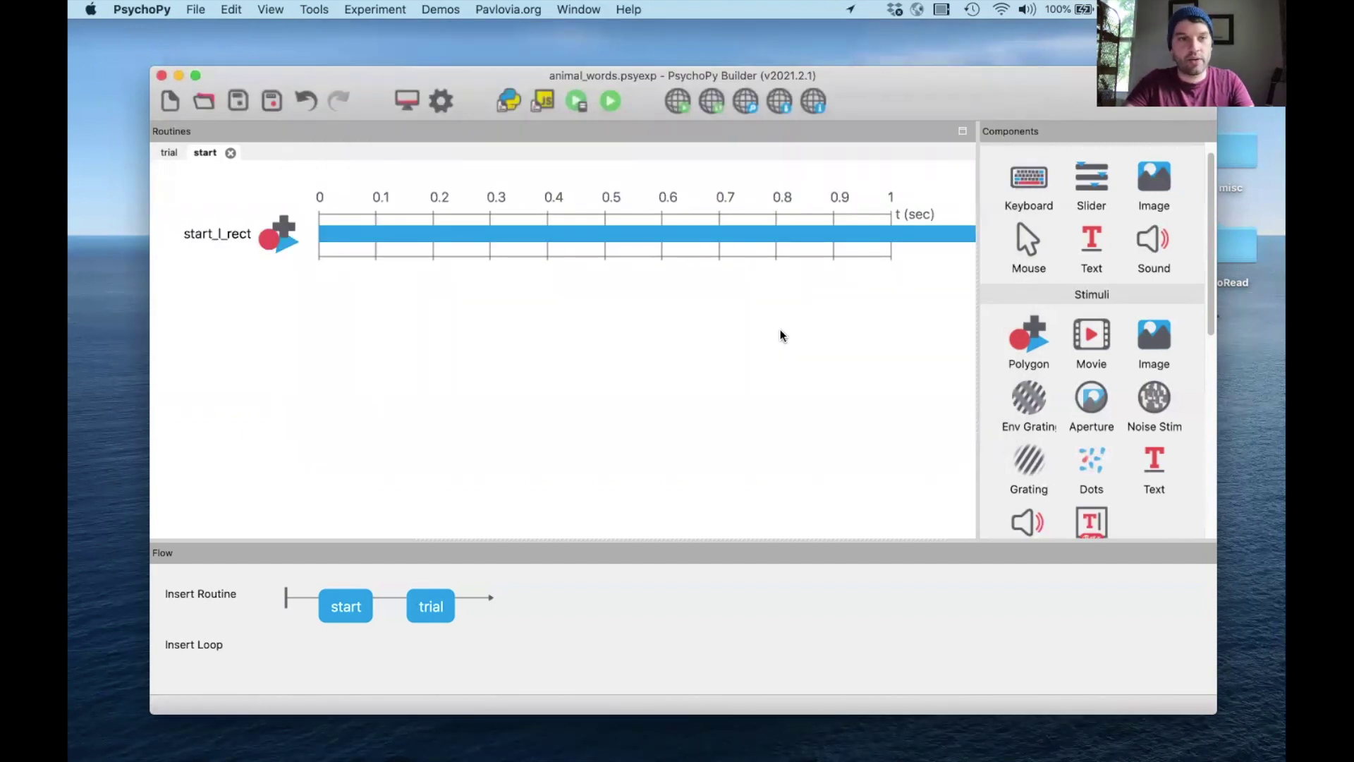
- Add a second polygon to the start routine and name it start_r_rect
left_click(1030, 341)
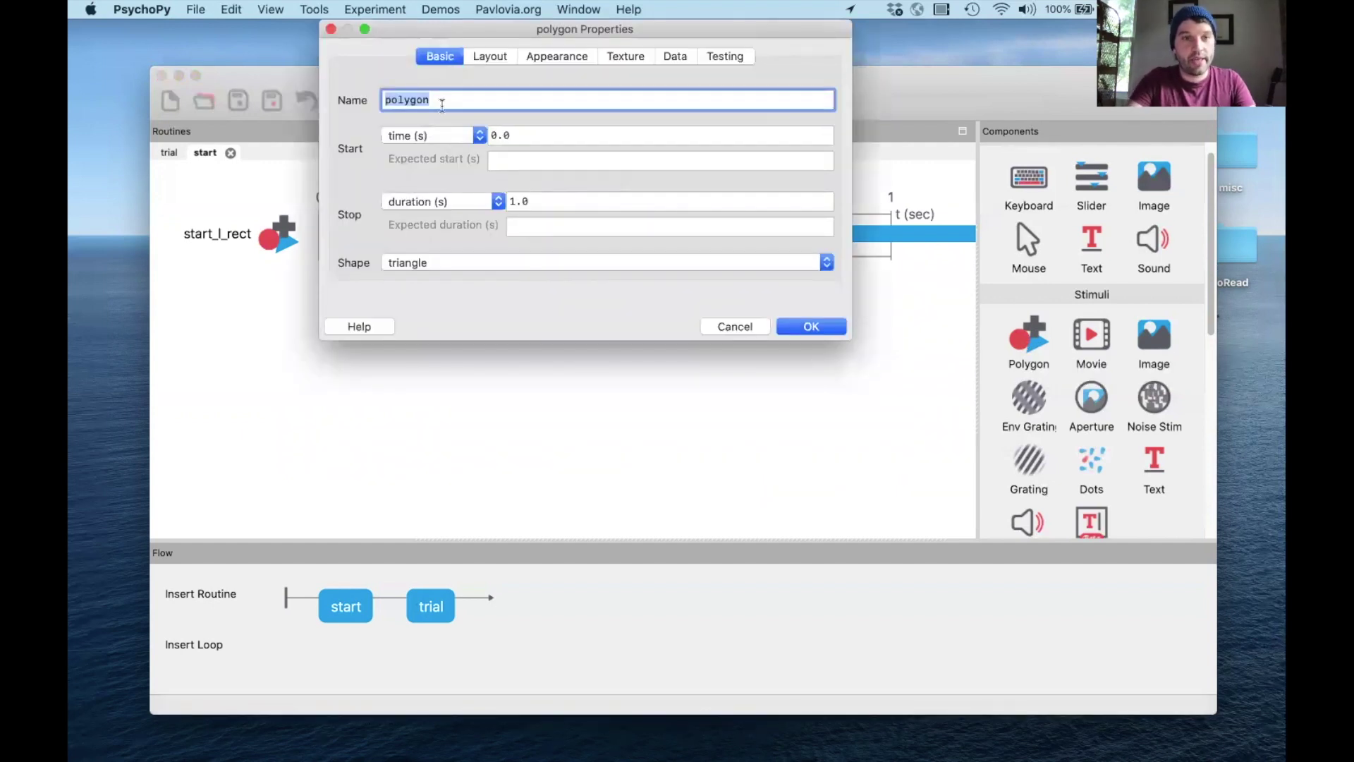
type("s")
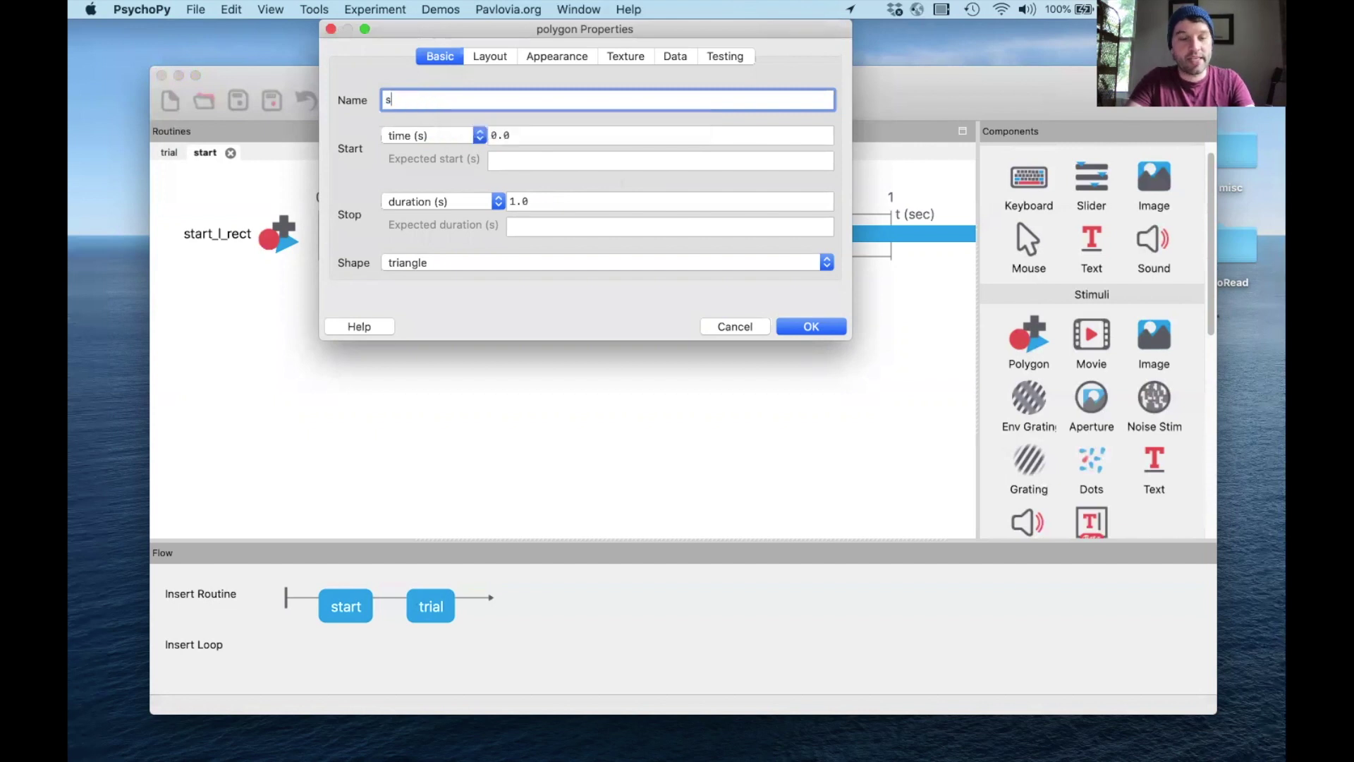
type("tart_r_")
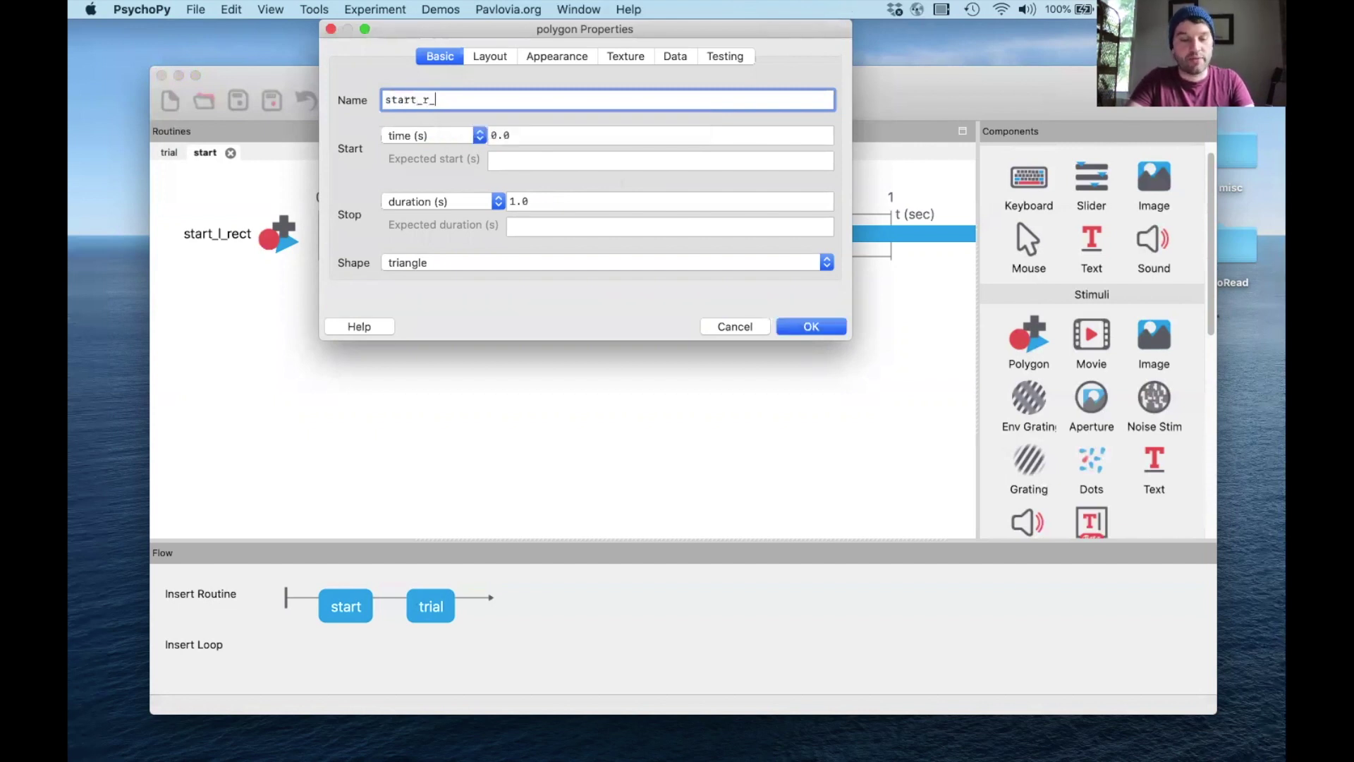
type("lect")
key("BackSpace")
key("BackSpace")
key("BackSpace")
key("BackSpace")
type("rec")
key("BackSpace")
type("ct")
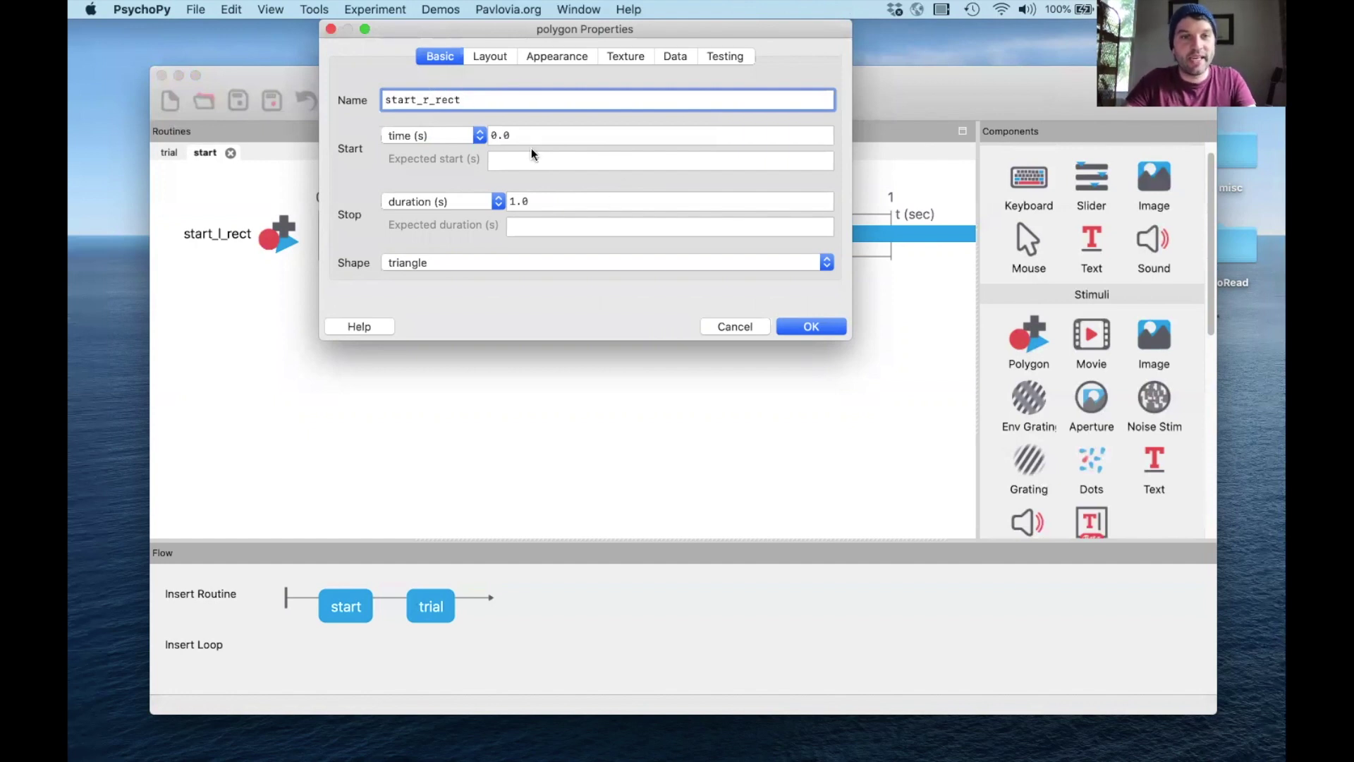
- Clear start_r_rect's stop duration and set its shape to rectangle
left_click(545, 200)
left_click_drag(551, 189, 481, 192)
key("BackSpace")
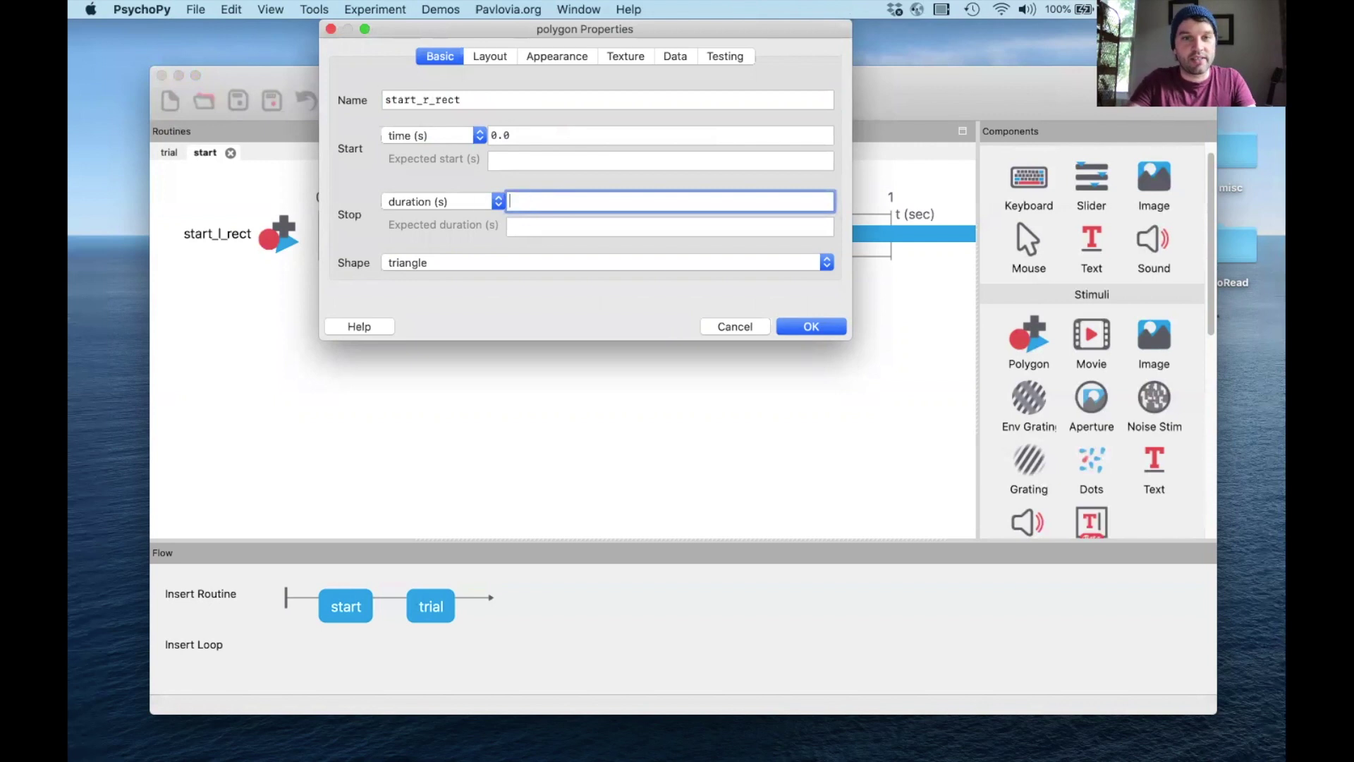
left_click(464, 258)
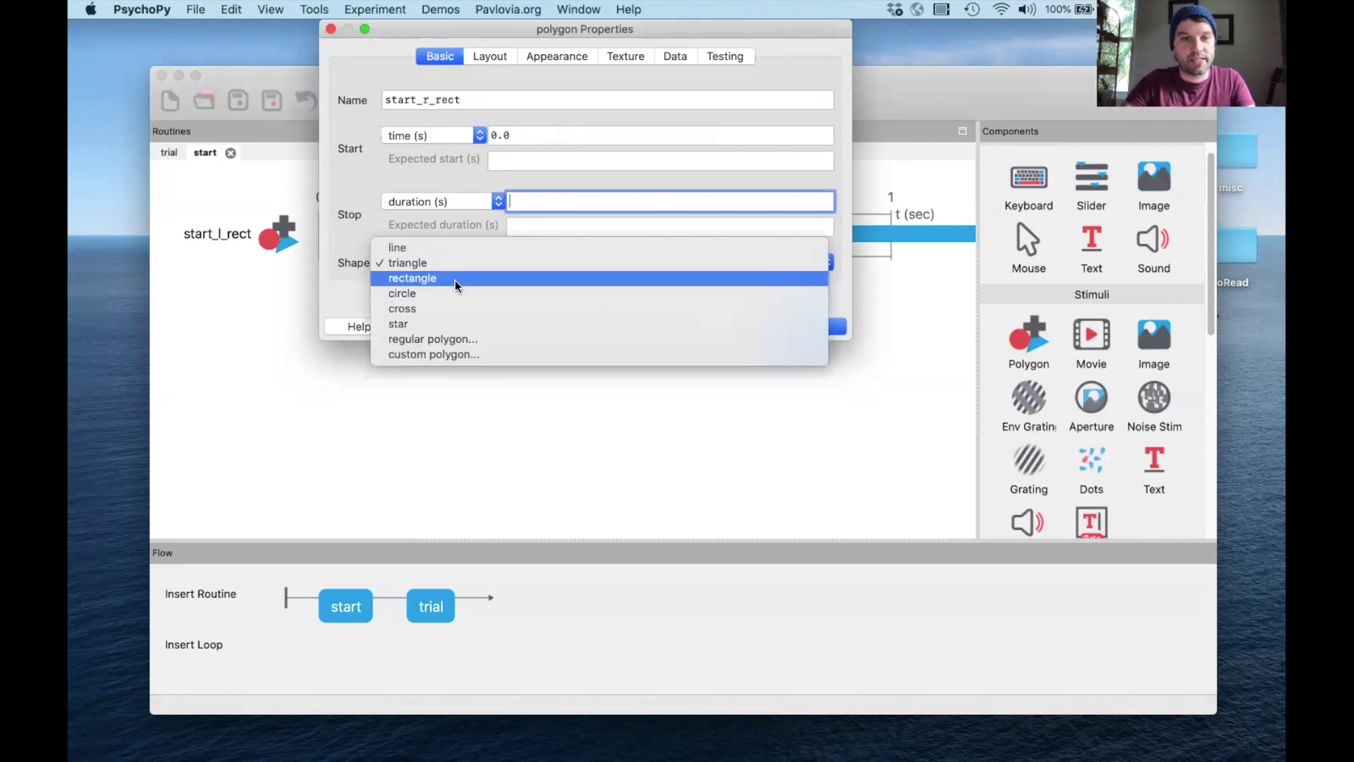
left_click(455, 281)
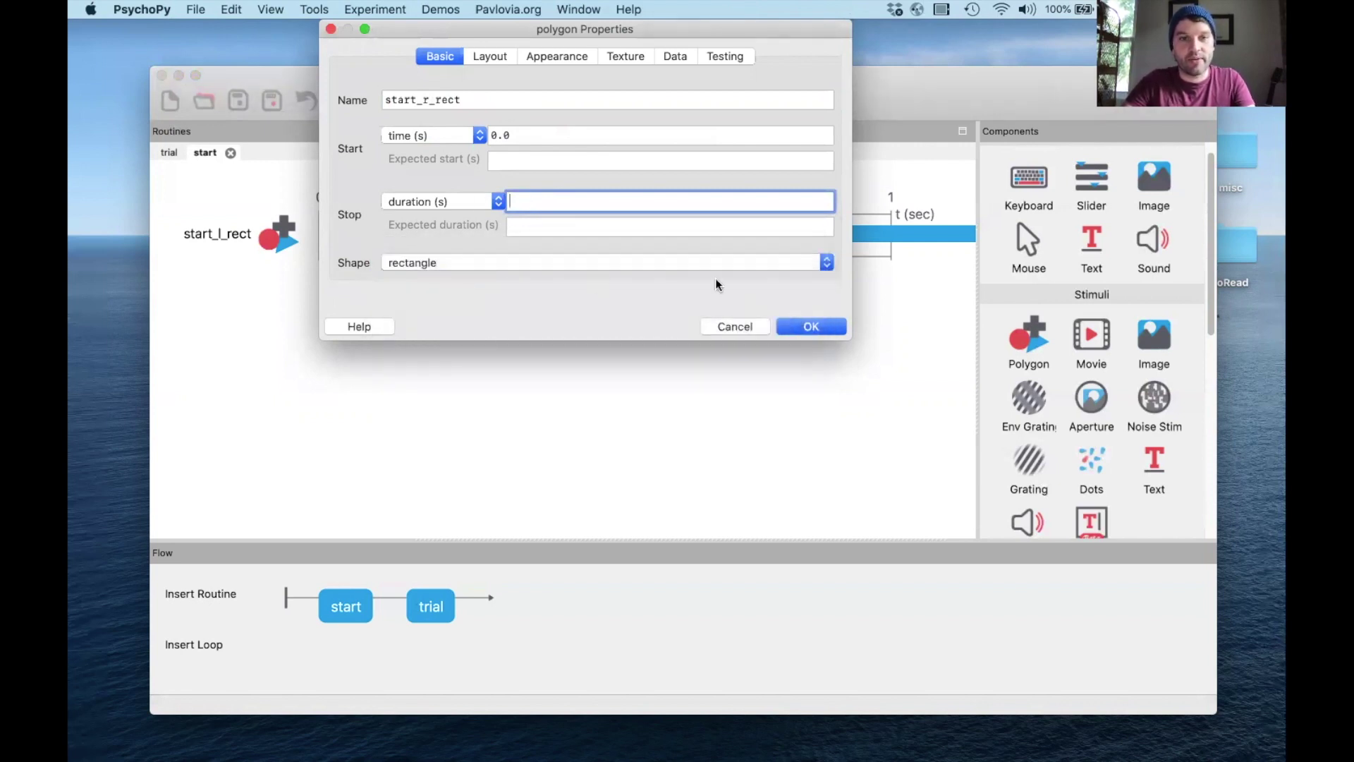
- Set start_r_rect's position to (0.4, 0) and accept its properties
left_click(477, 55)
left_click(507, 97)
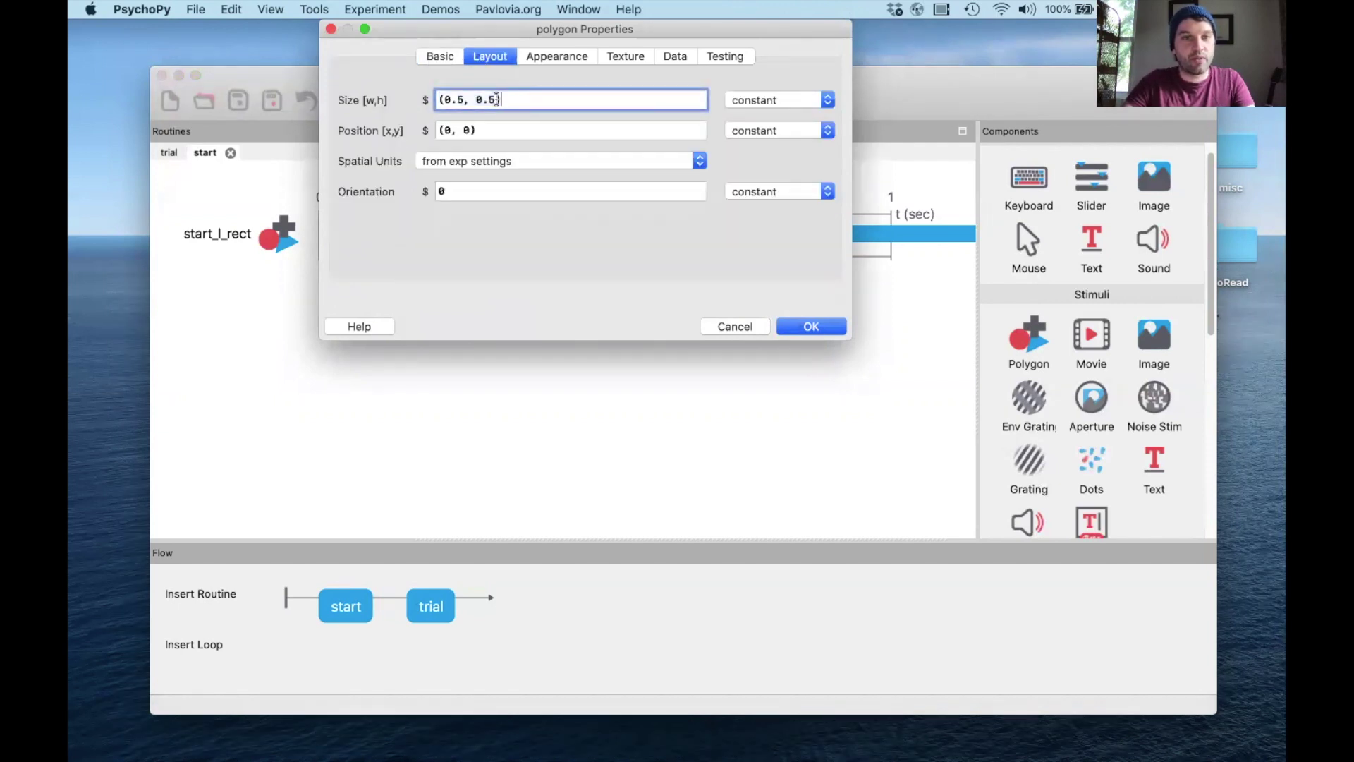
left_click(450, 130)
key("BackSpace")
type("-")
key("BackSpace")
type("0.4")
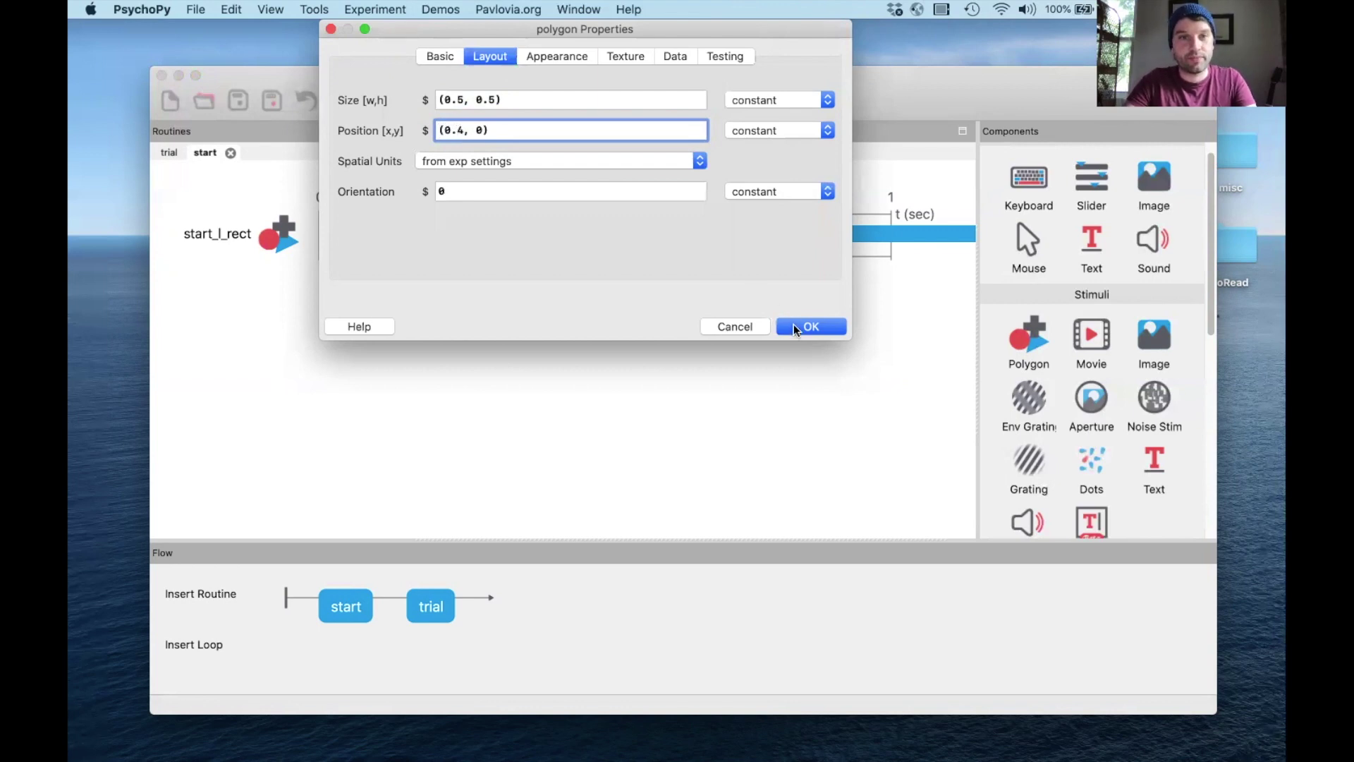
left_click(794, 326)
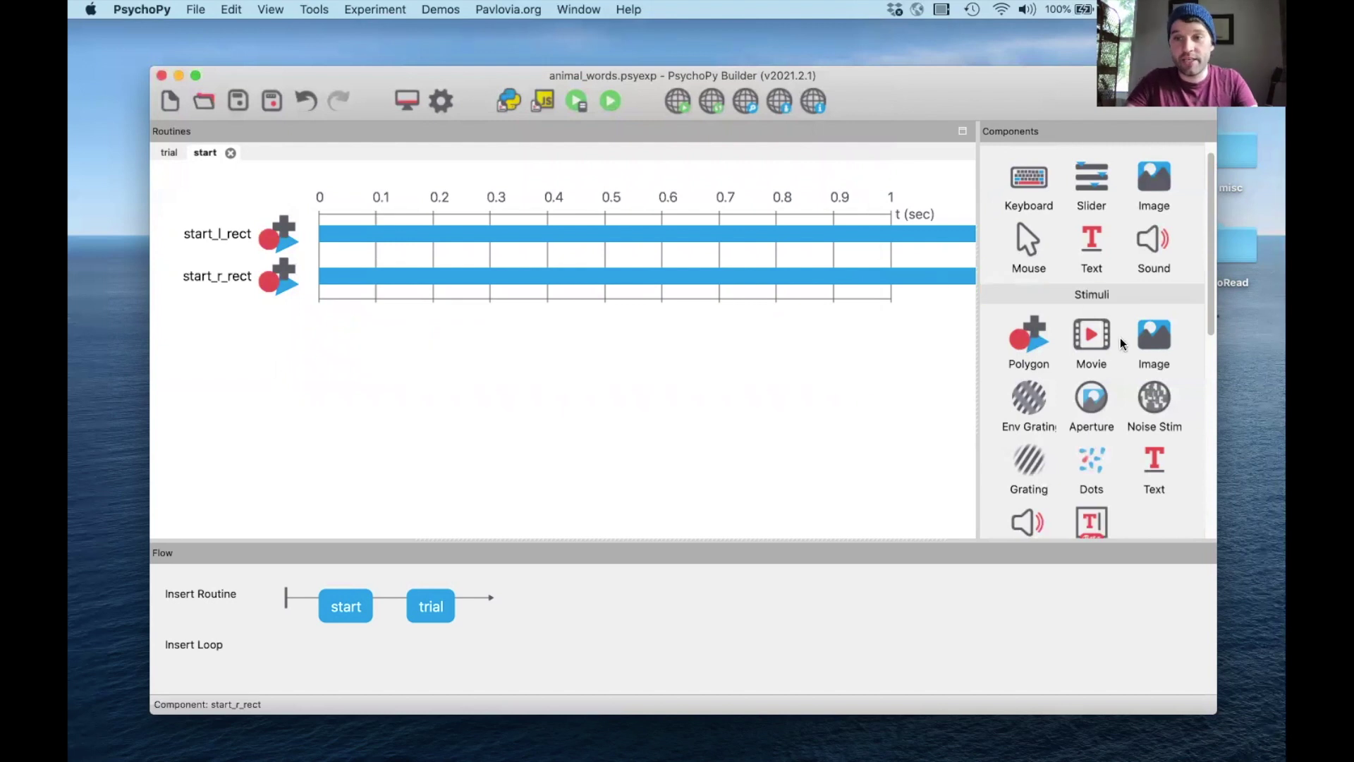
- Add an image component named start_l_image to the start routine and clear its stop duration
left_click(1145, 339)
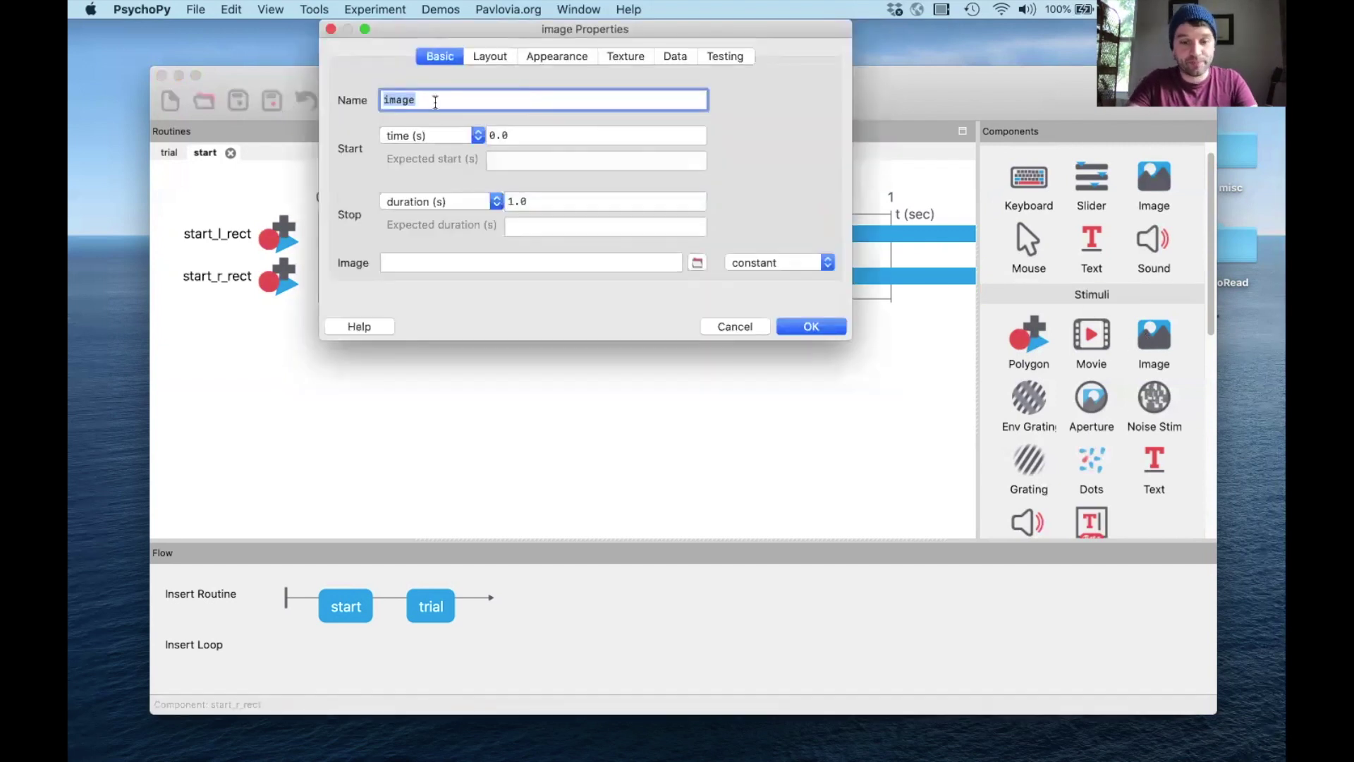
type("start_")
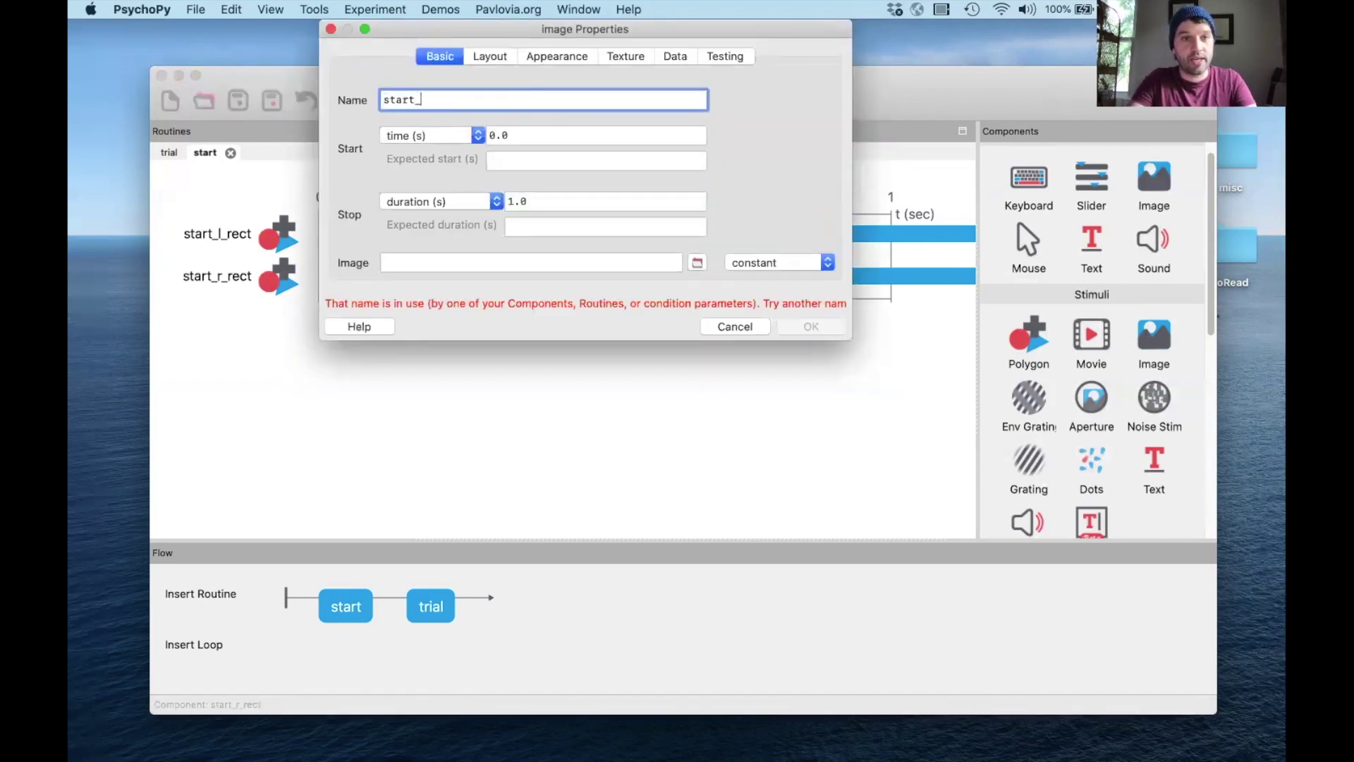
type("l_image")
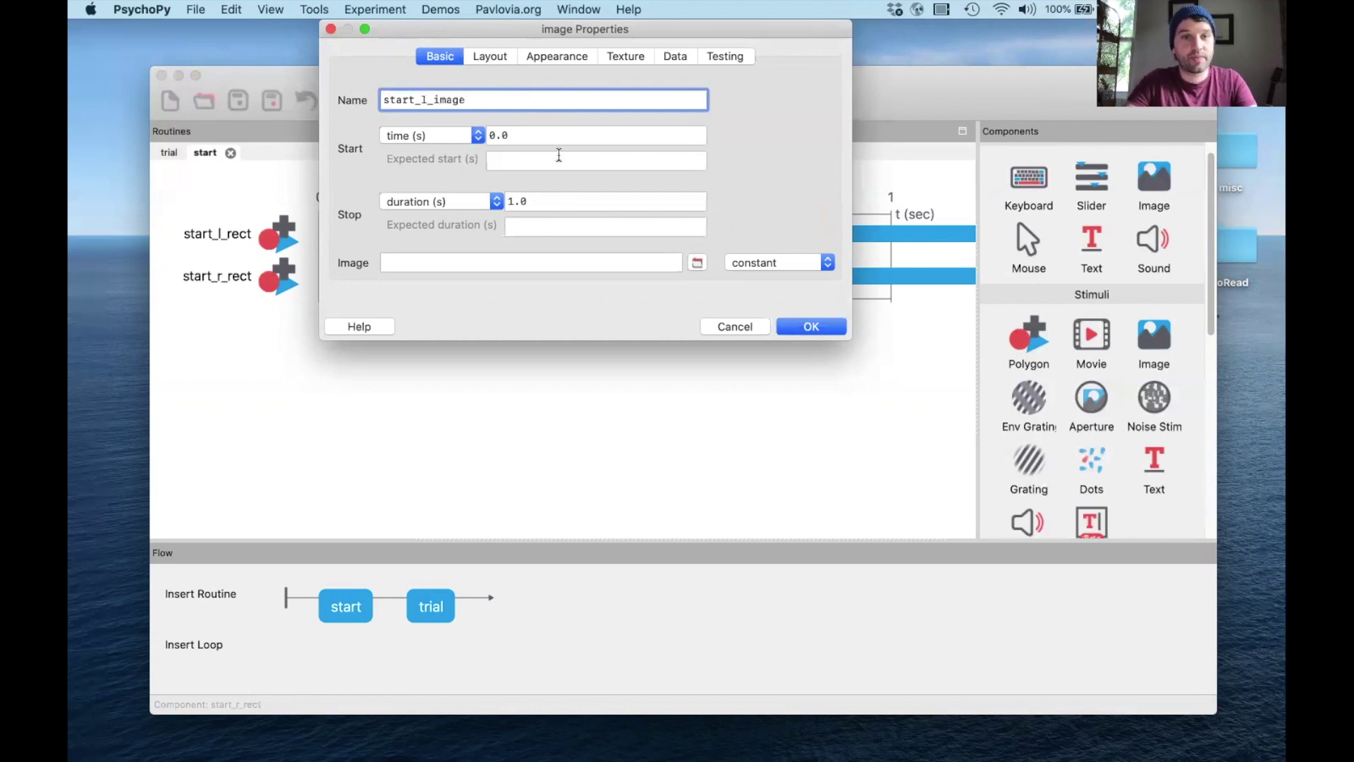
double_click(525, 201)
key("BackSpace")
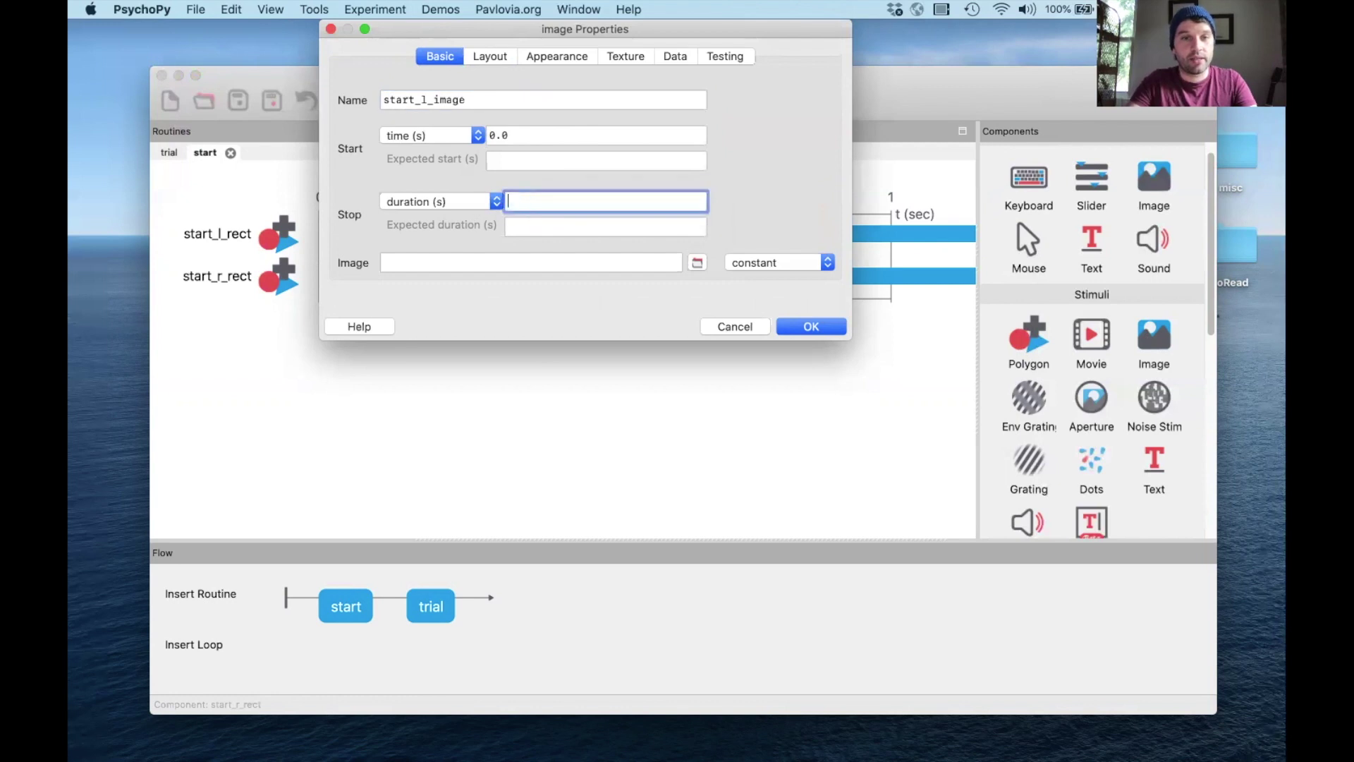
- Choose dog.png from the stimuli folder as start_l_image's image file
left_click(445, 262)
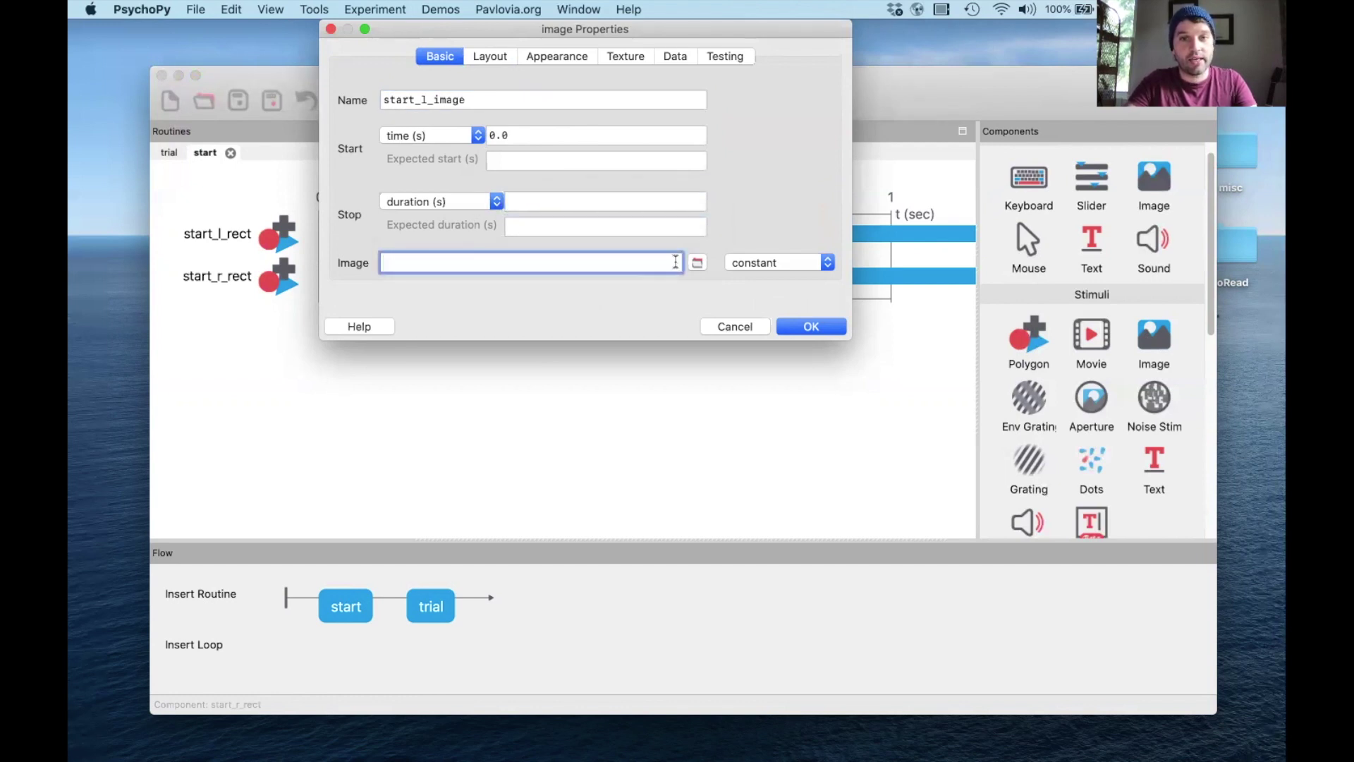
left_click(697, 263)
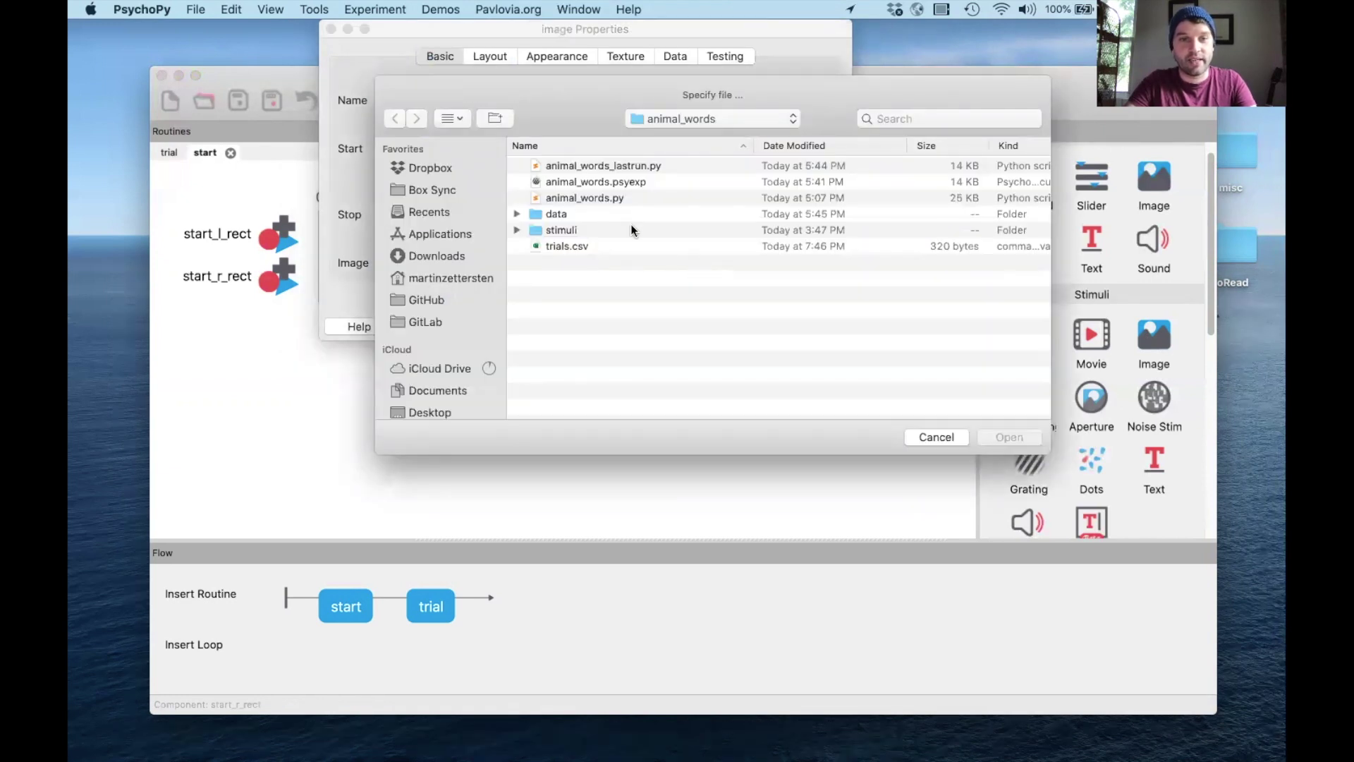
double_click(588, 222)
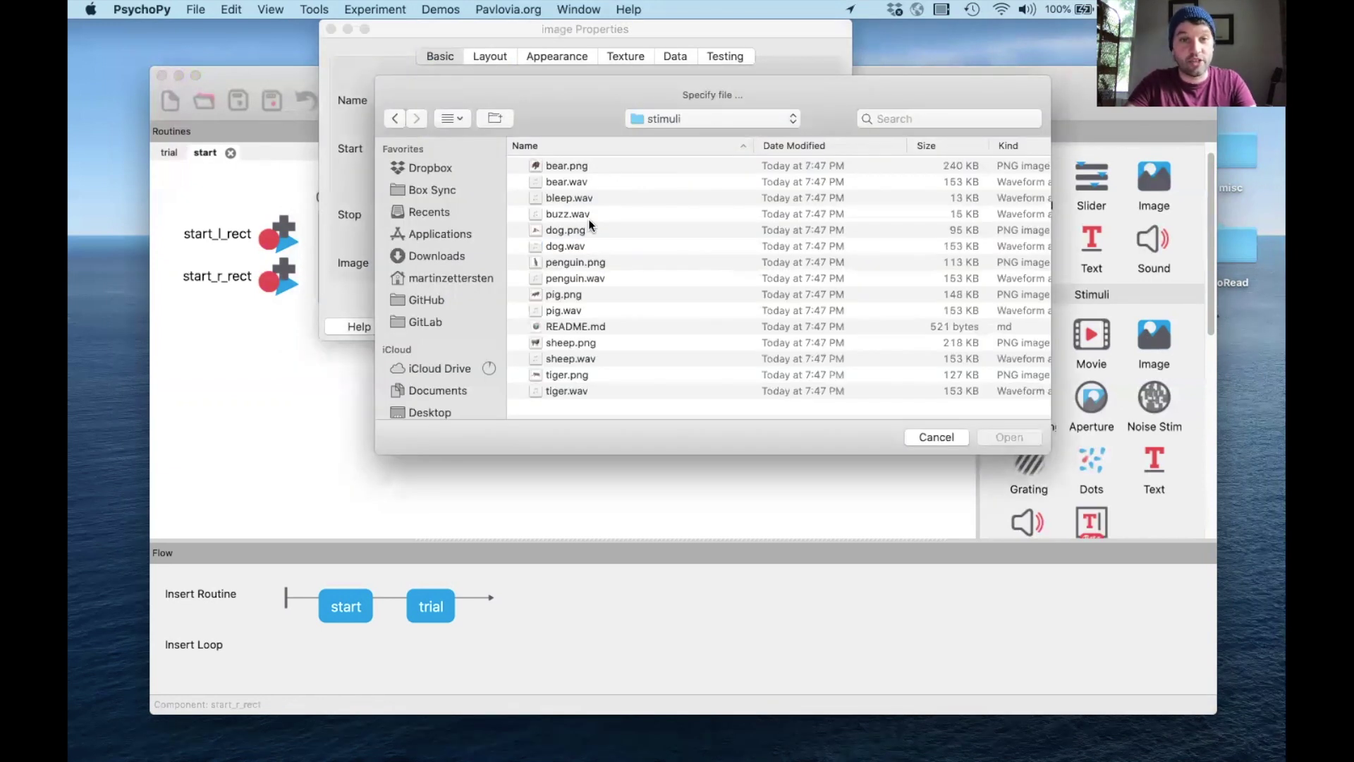
double_click(588, 228)
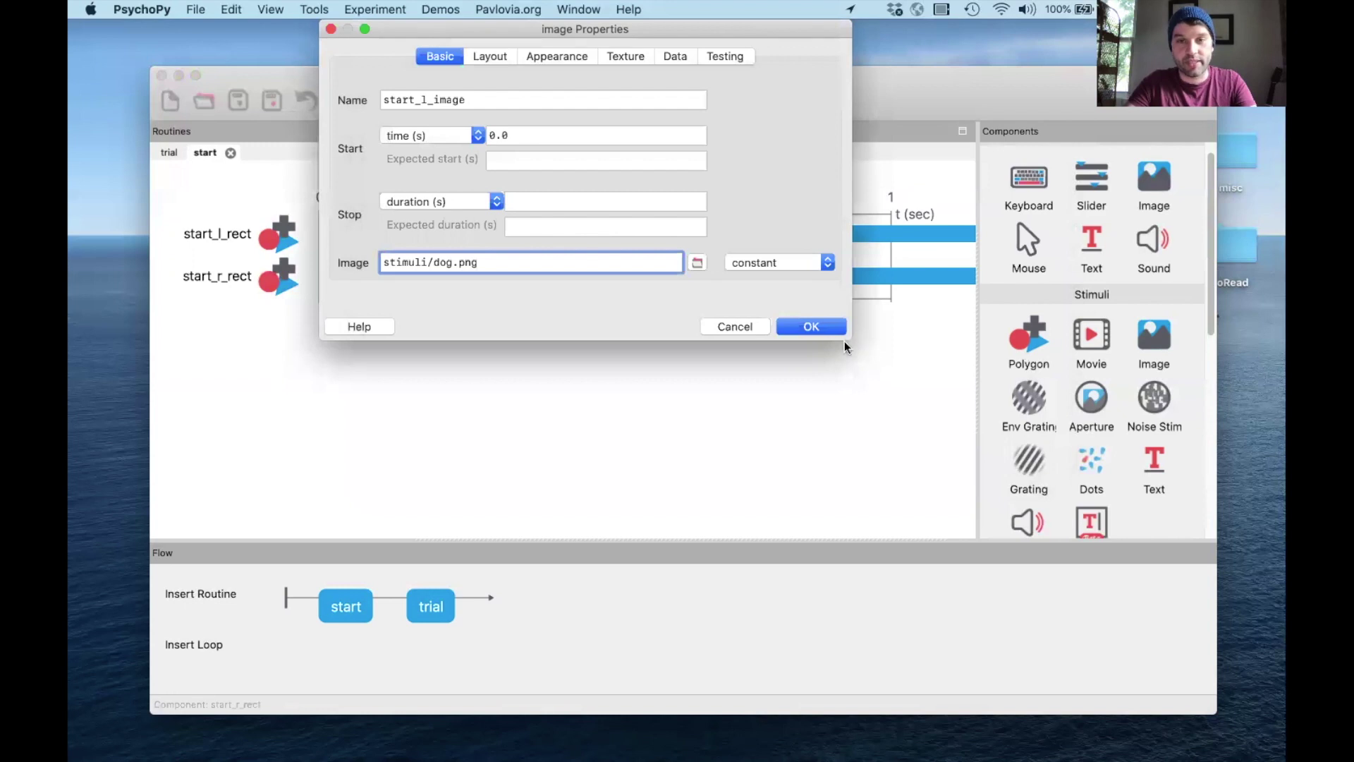
- Set start_l_image's position to (-0.4, 0) and accept its properties
left_click(490, 55)
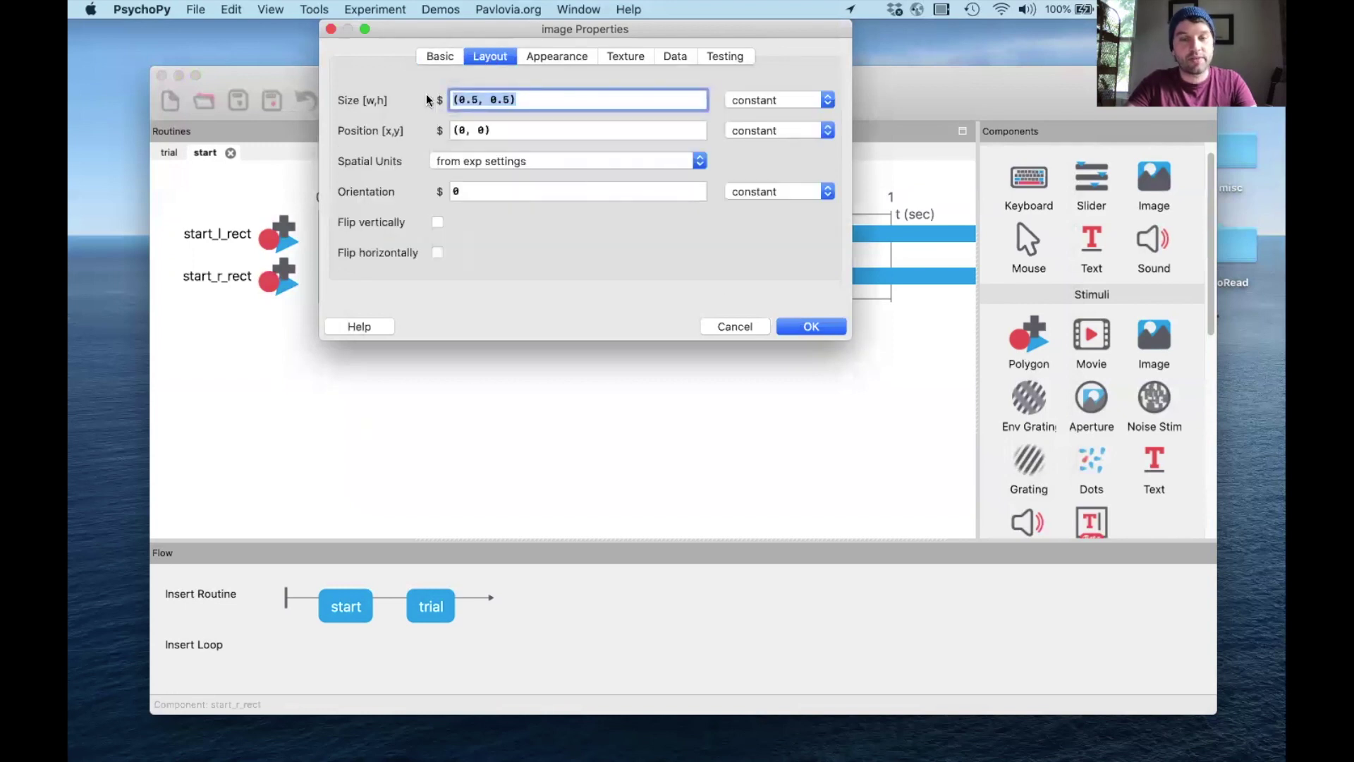
left_click(463, 130)
key("BackSpace")
type("-0.")
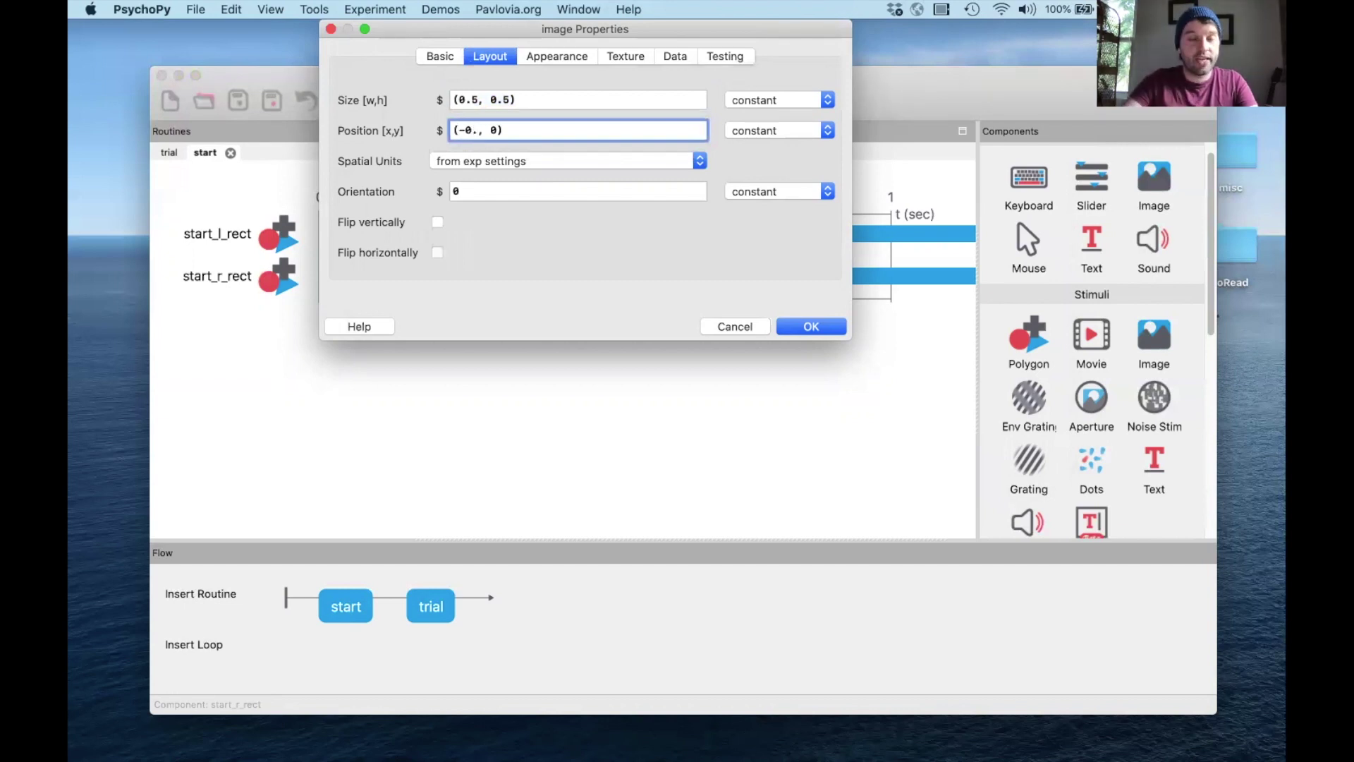
type("4")
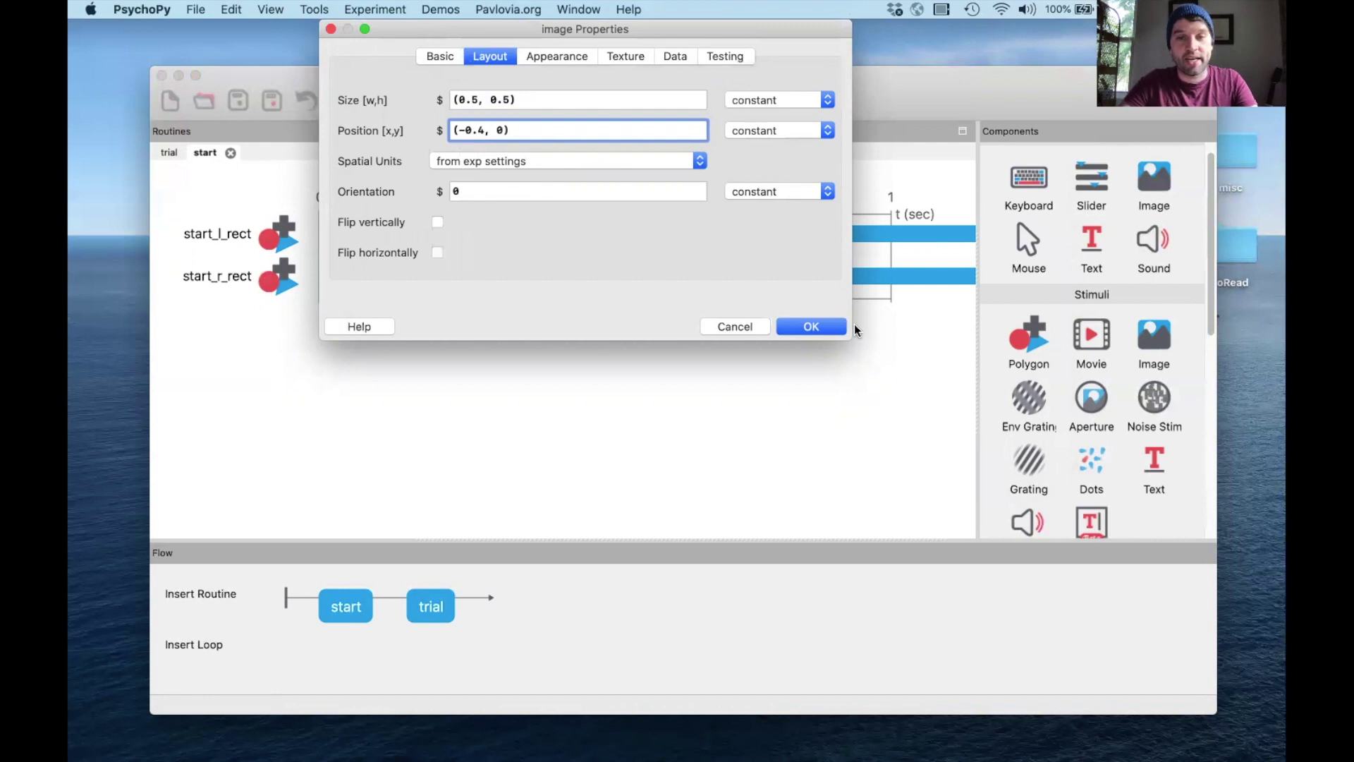
left_click(815, 324)
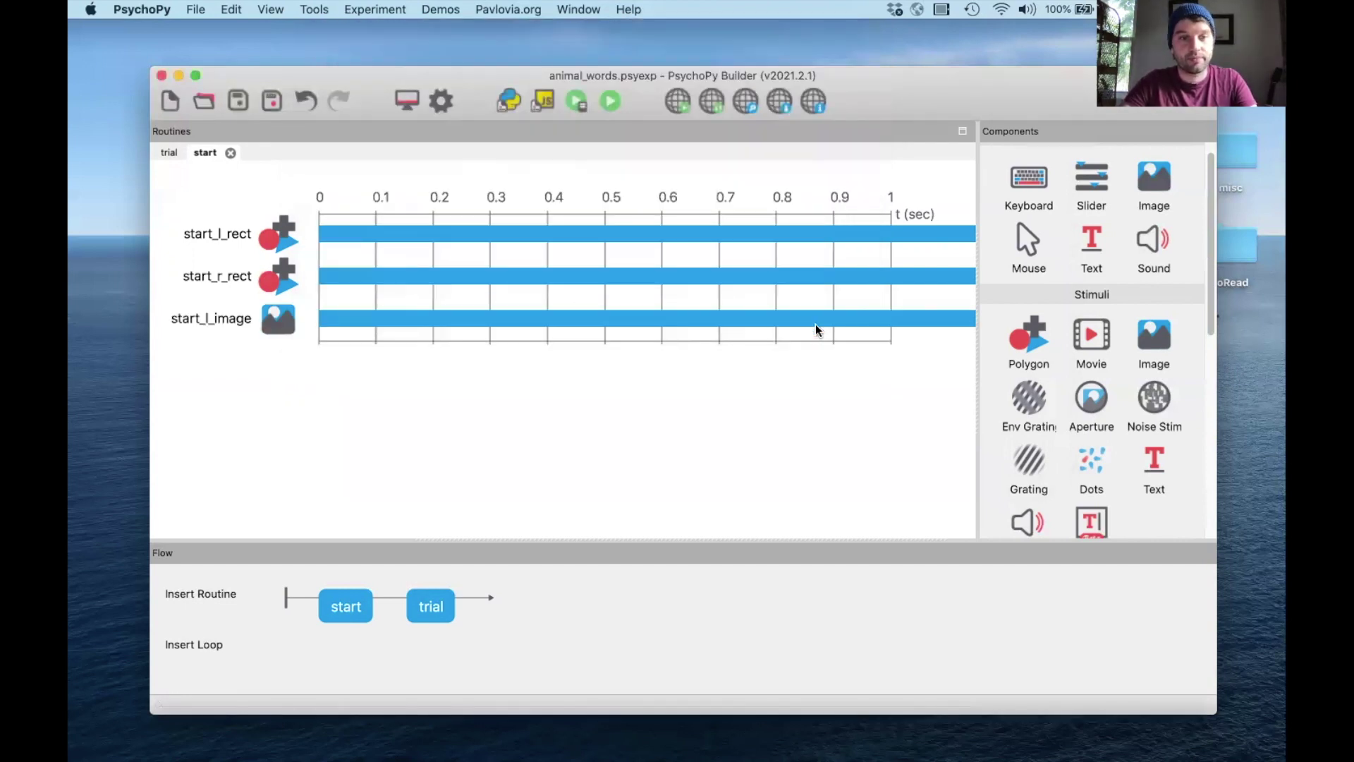
- Add an image component named start_r_image to the start routine and clear its stop duration
left_click(1157, 333)
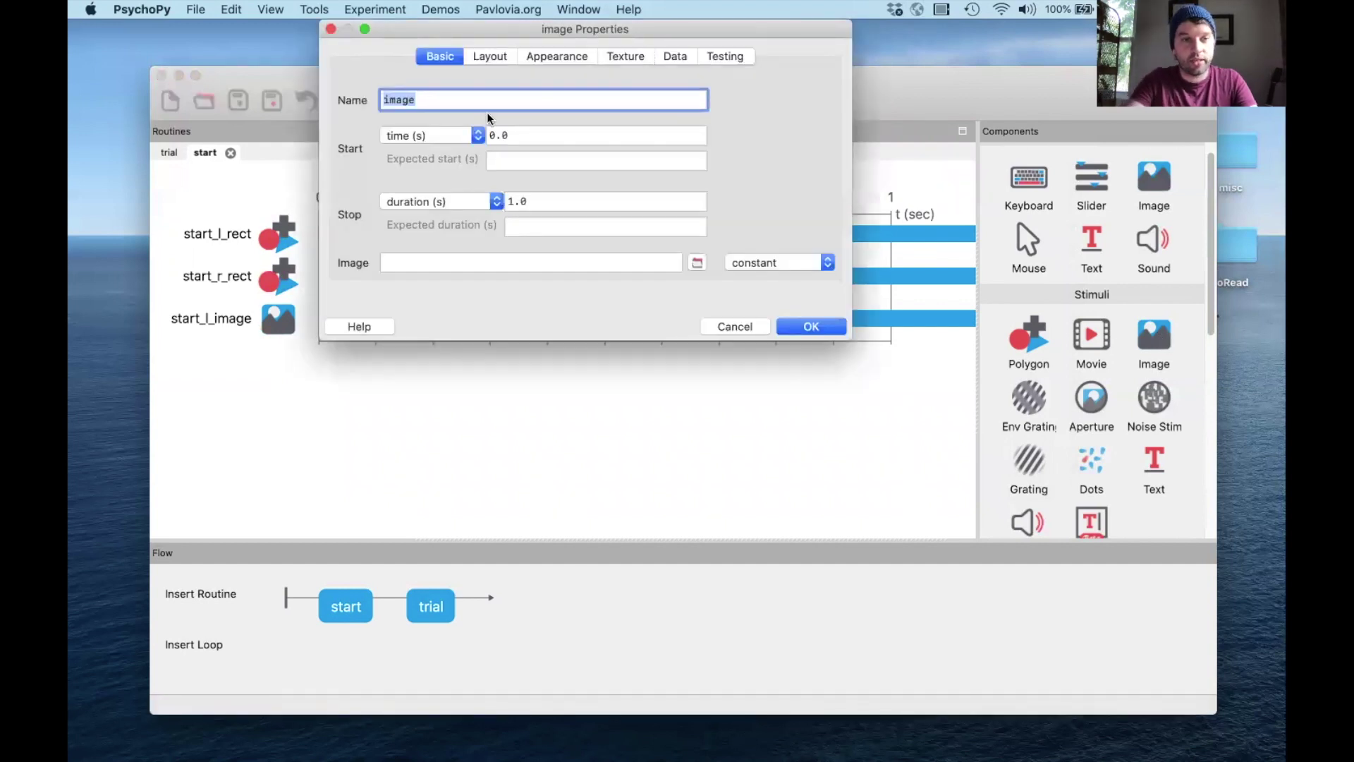
type("start_r_image")
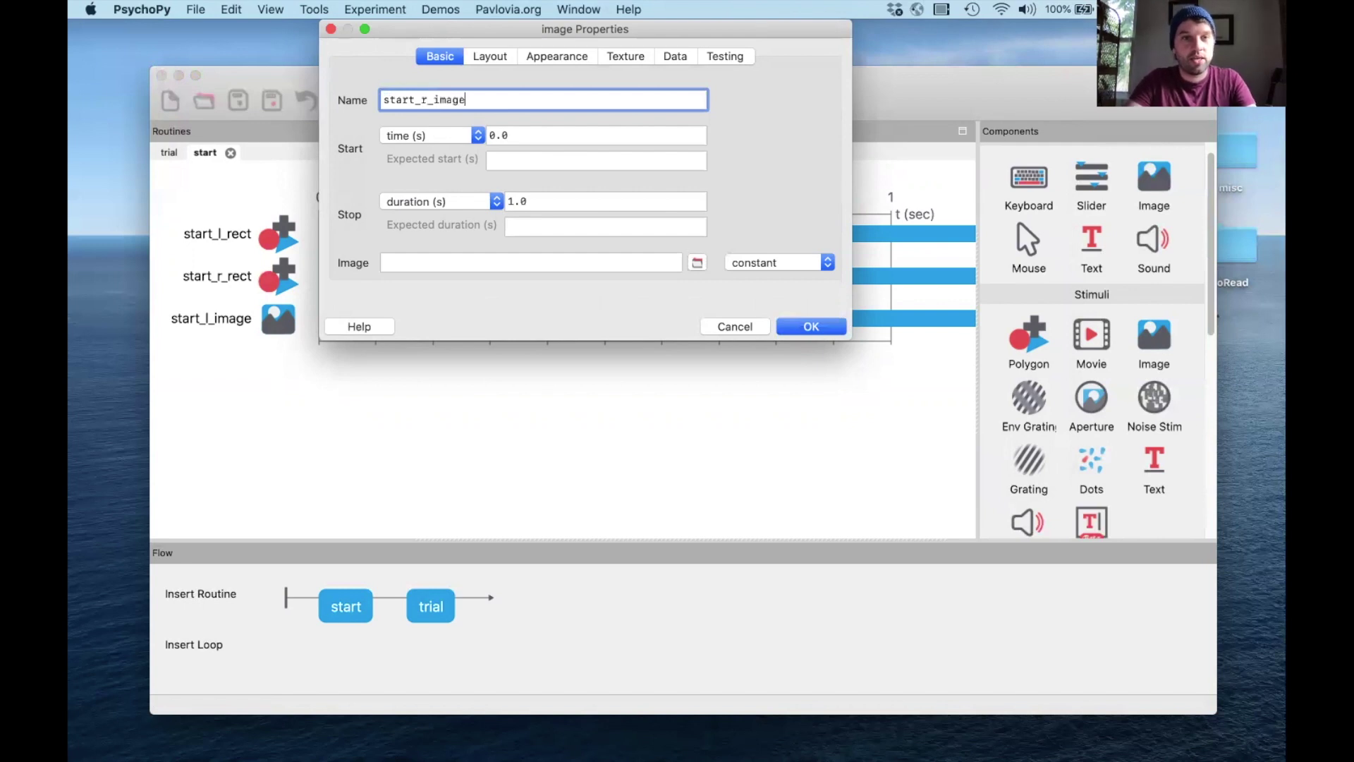
left_click(544, 202)
key("BackSpace")
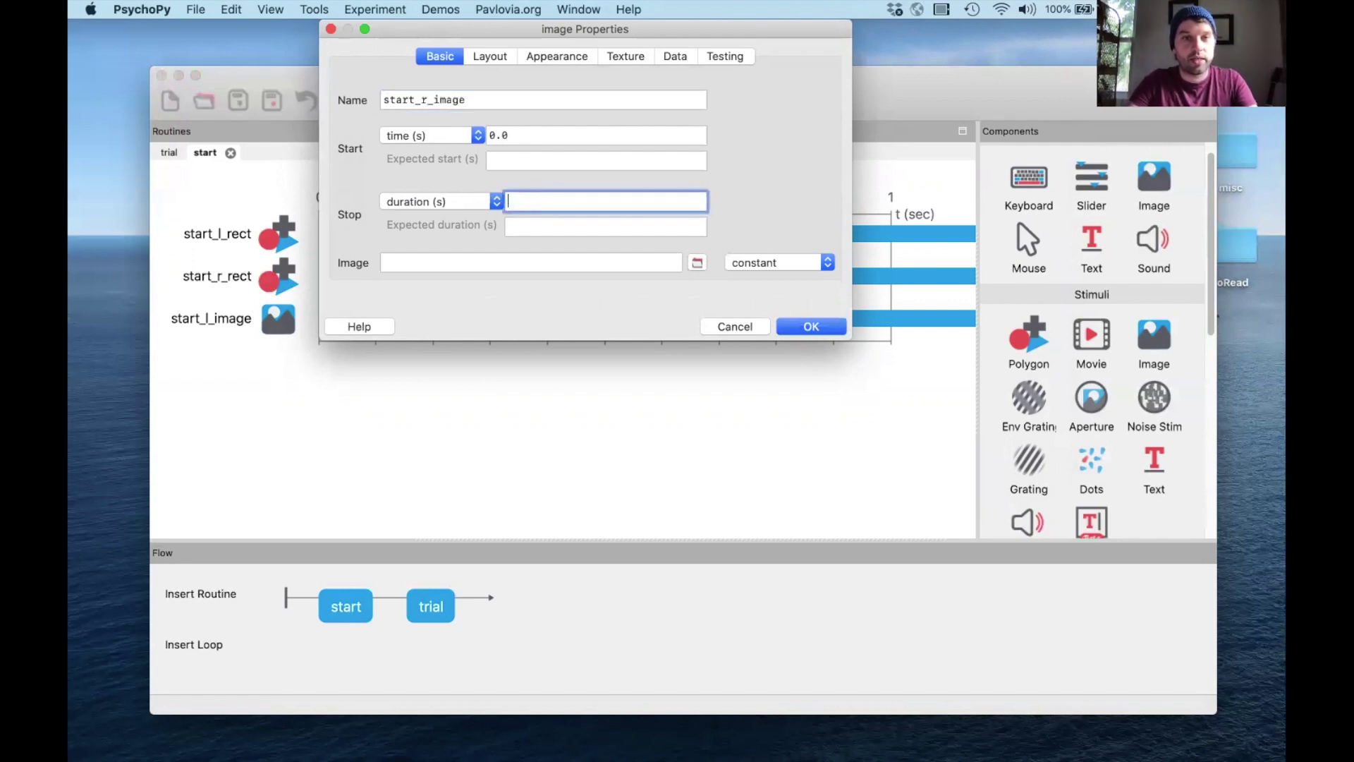
- Choose pig.png from the stimuli folder as start_r_image's image file
left_click(465, 263)
left_click(698, 263)
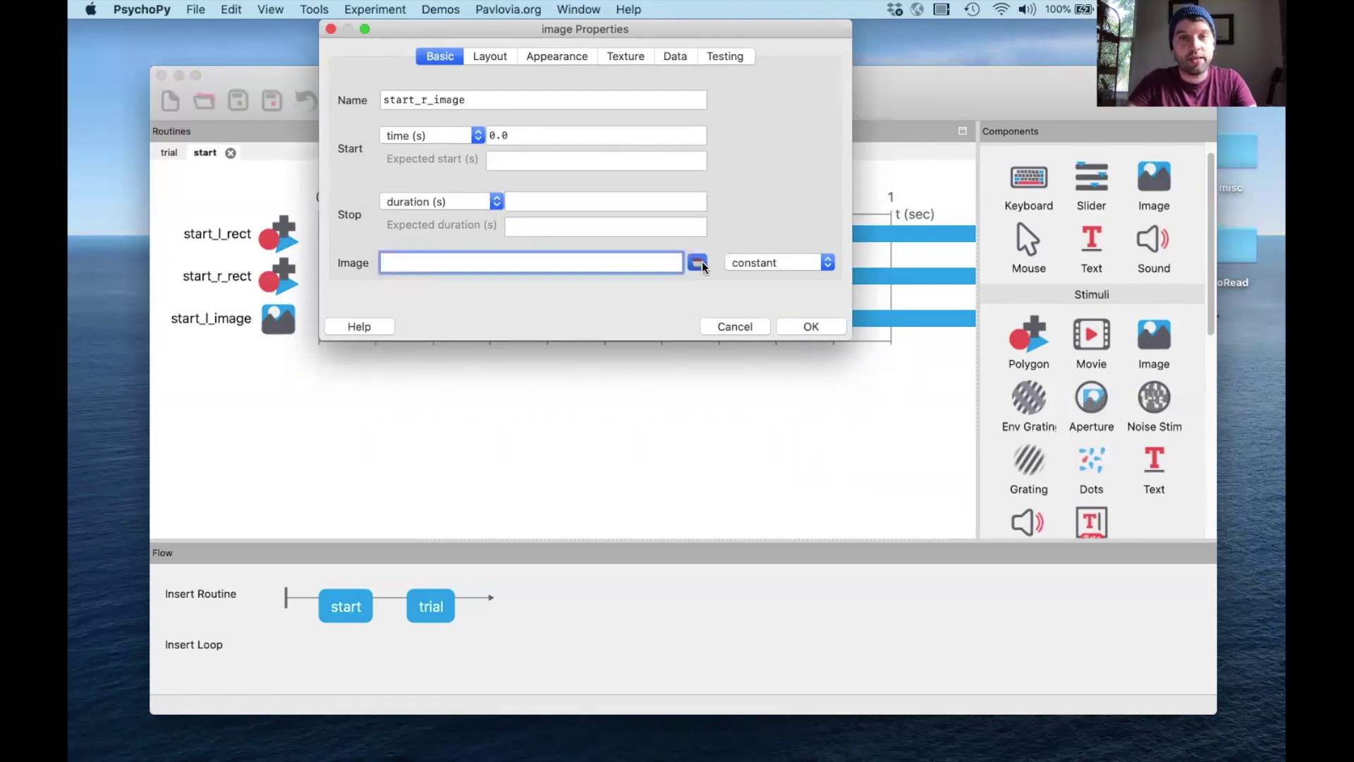
double_click(617, 230)
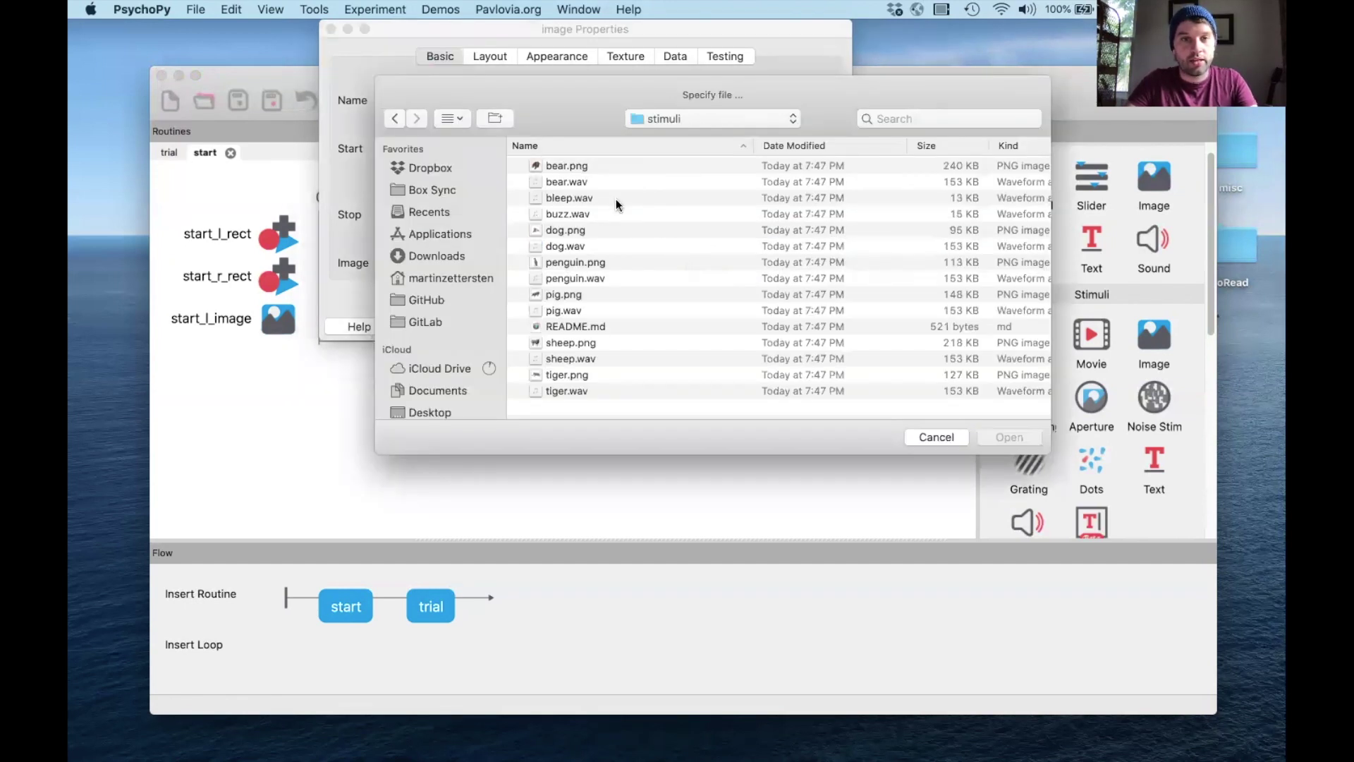
double_click(590, 295)
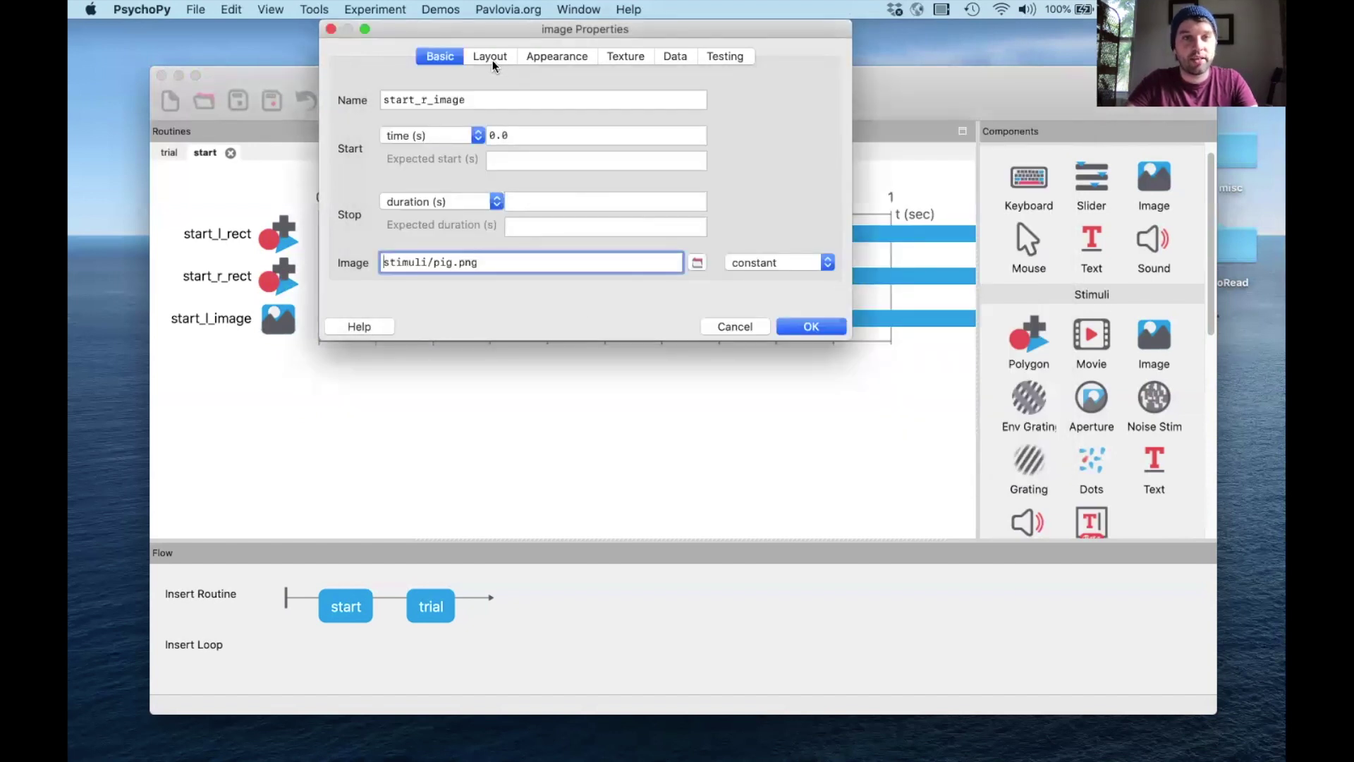
- Set start_r_image's position to (0.4, 0) and accept its properties
left_click(493, 58)
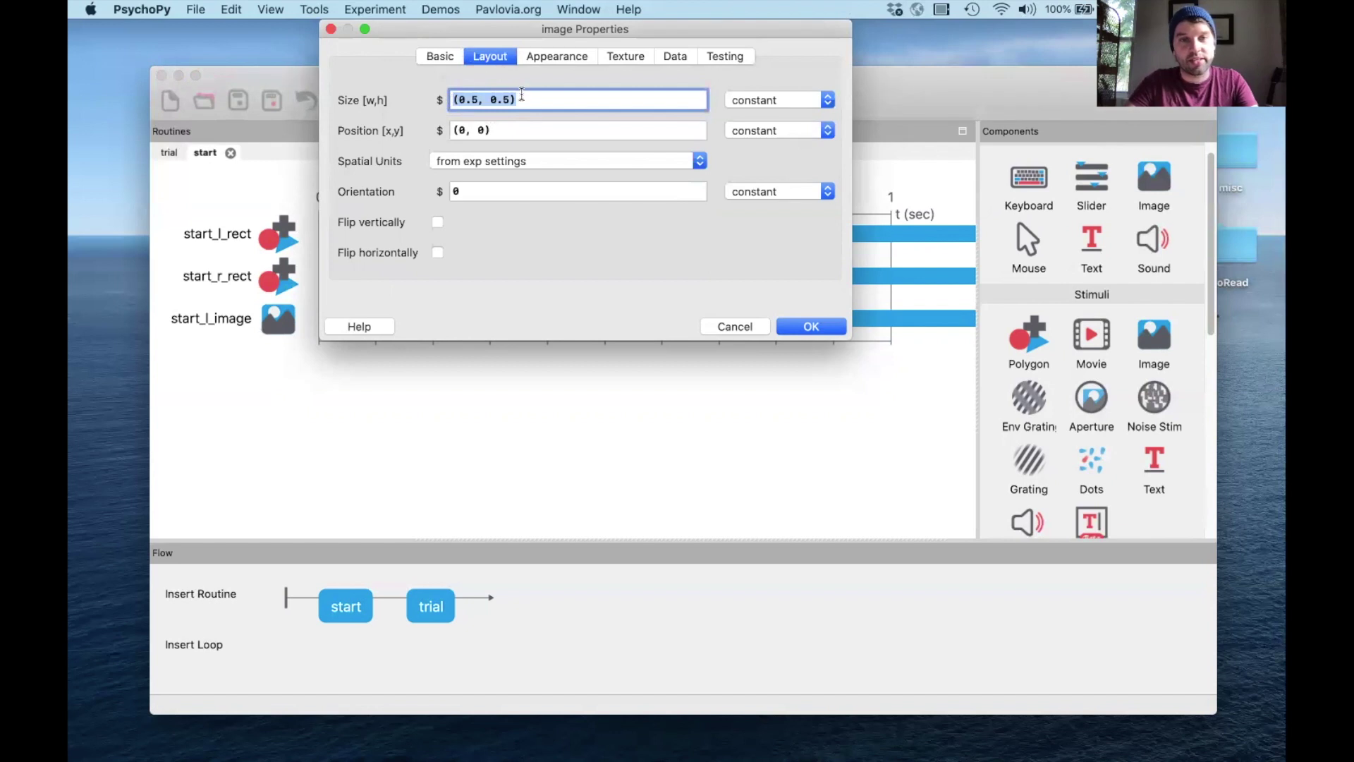
left_click(464, 129)
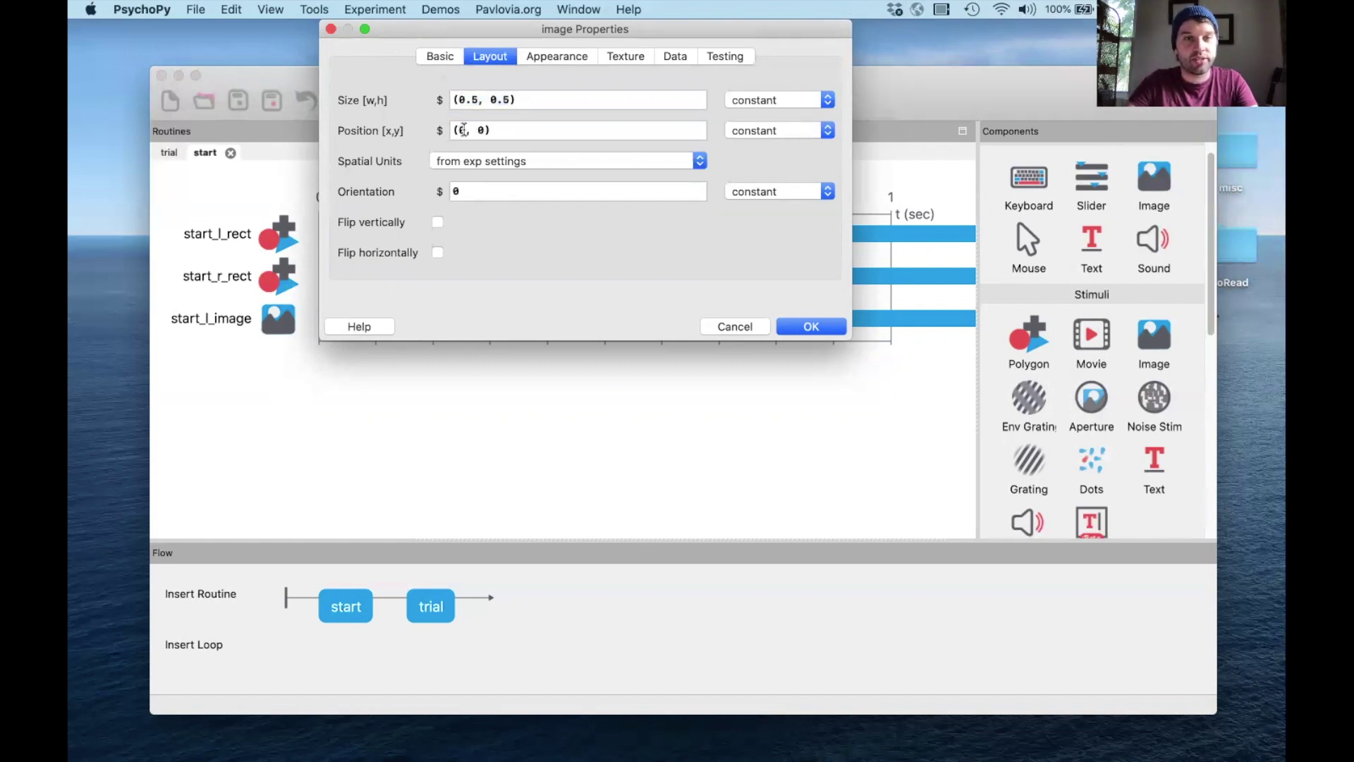
type(".4")
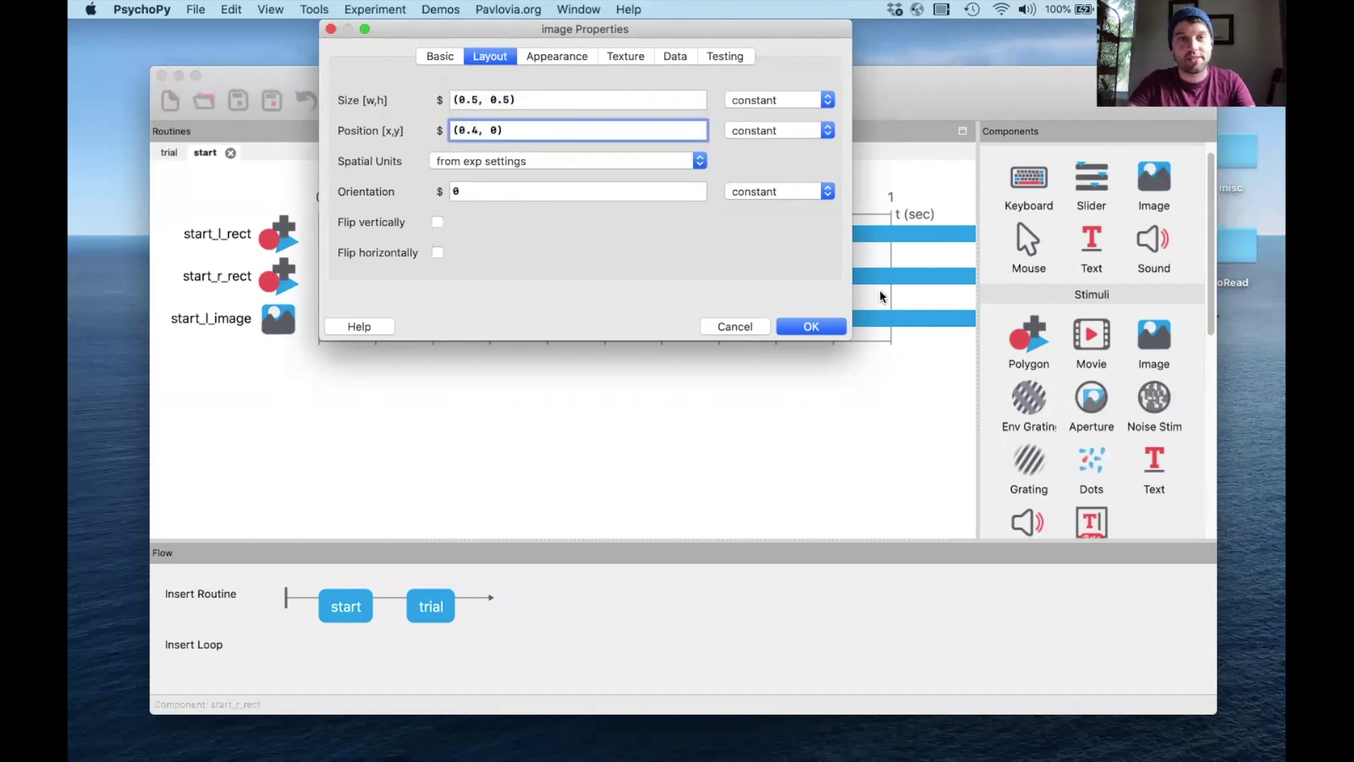
left_click(807, 324)
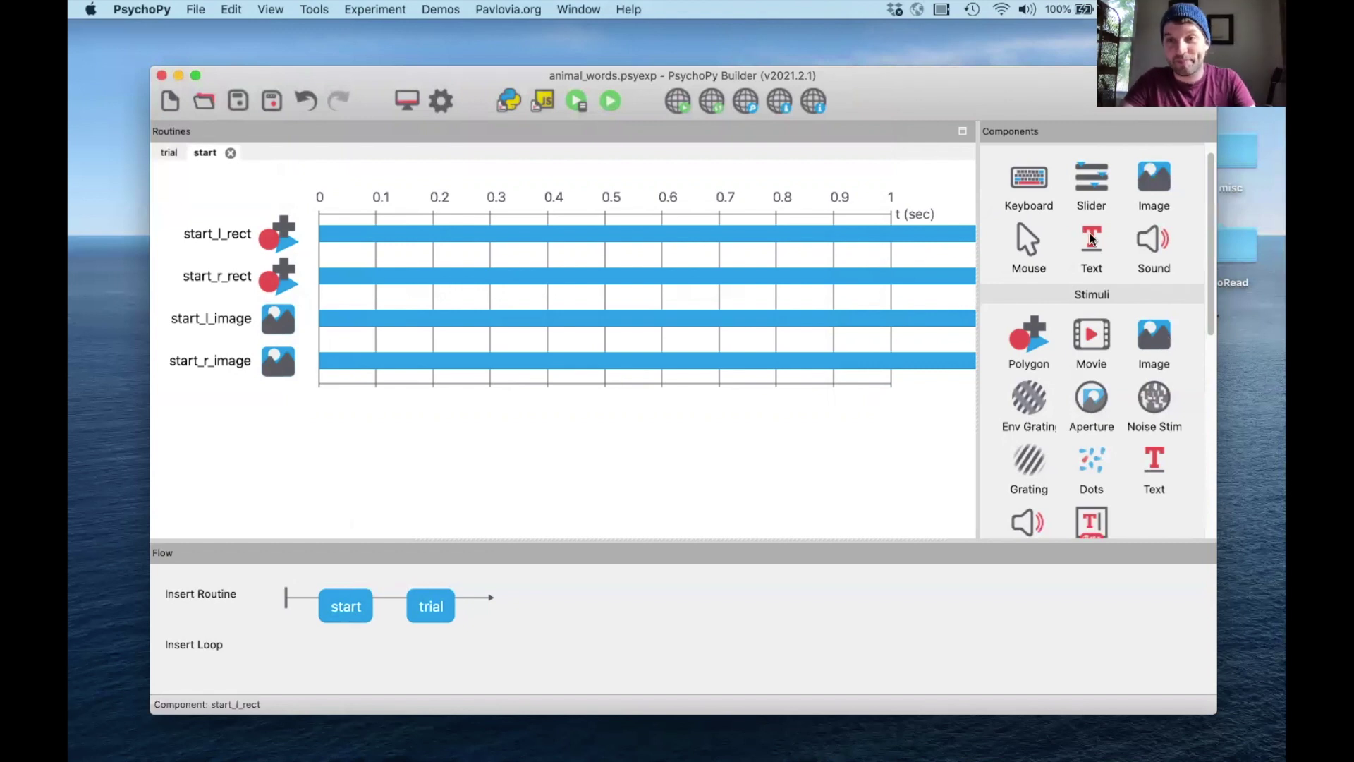
- Add a polygon component named star to the start routine, with no stop duration and the star shape
left_click(1025, 340)
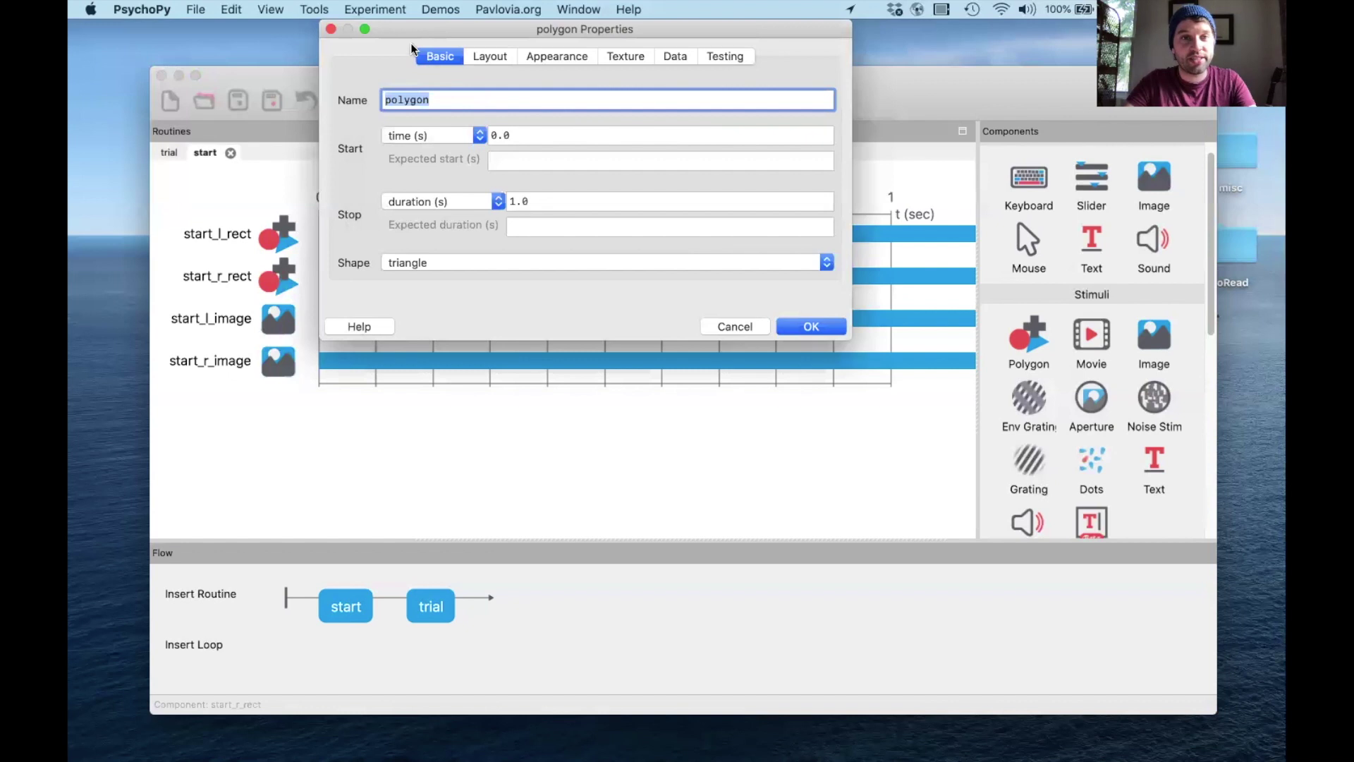
type("star")
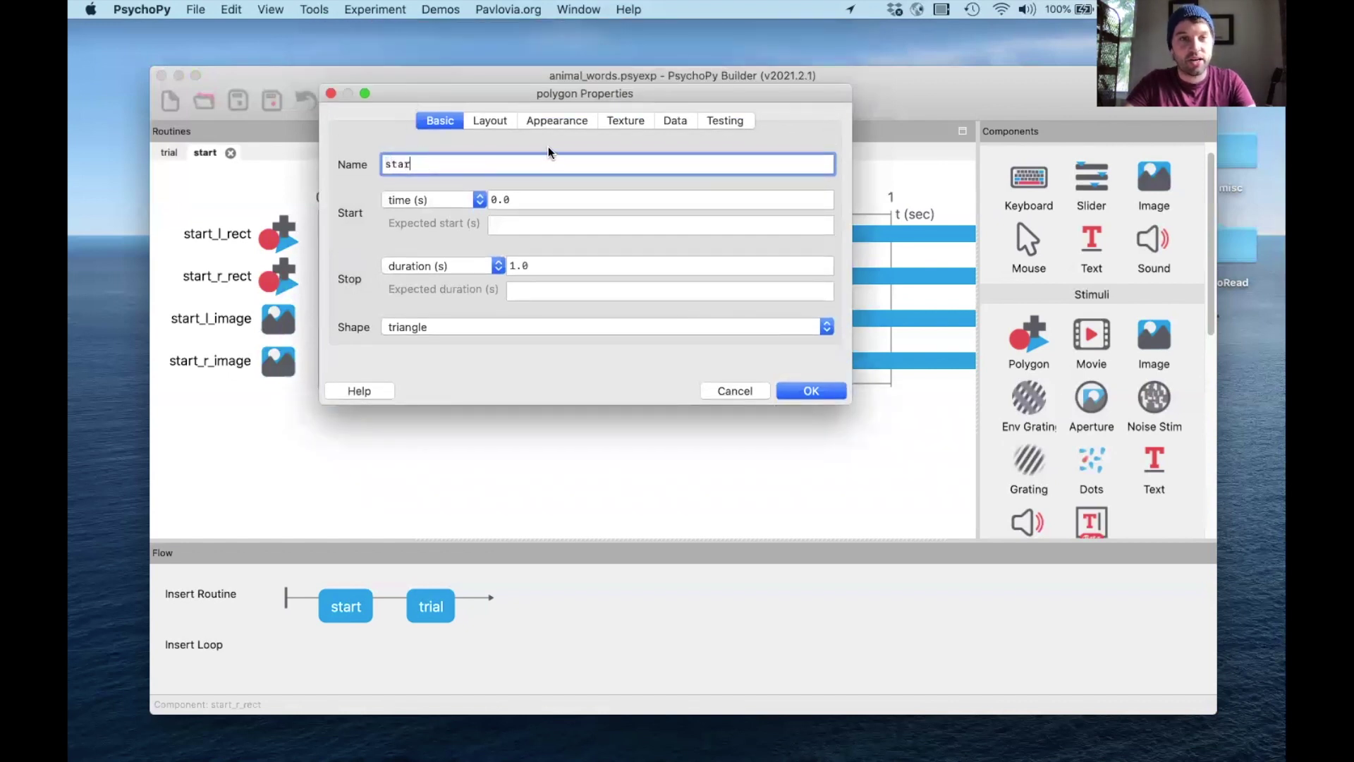
key("Tab")
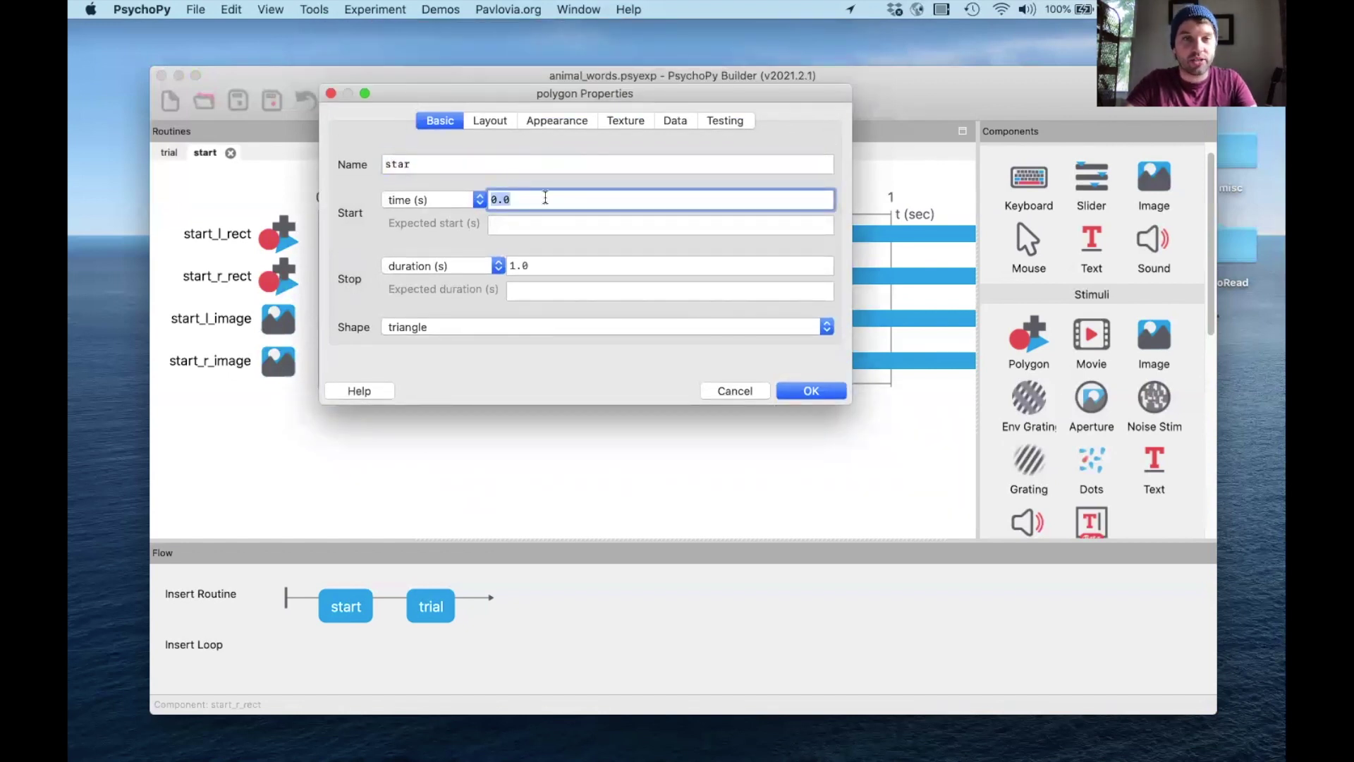
left_click(520, 266)
key("BackSpace")
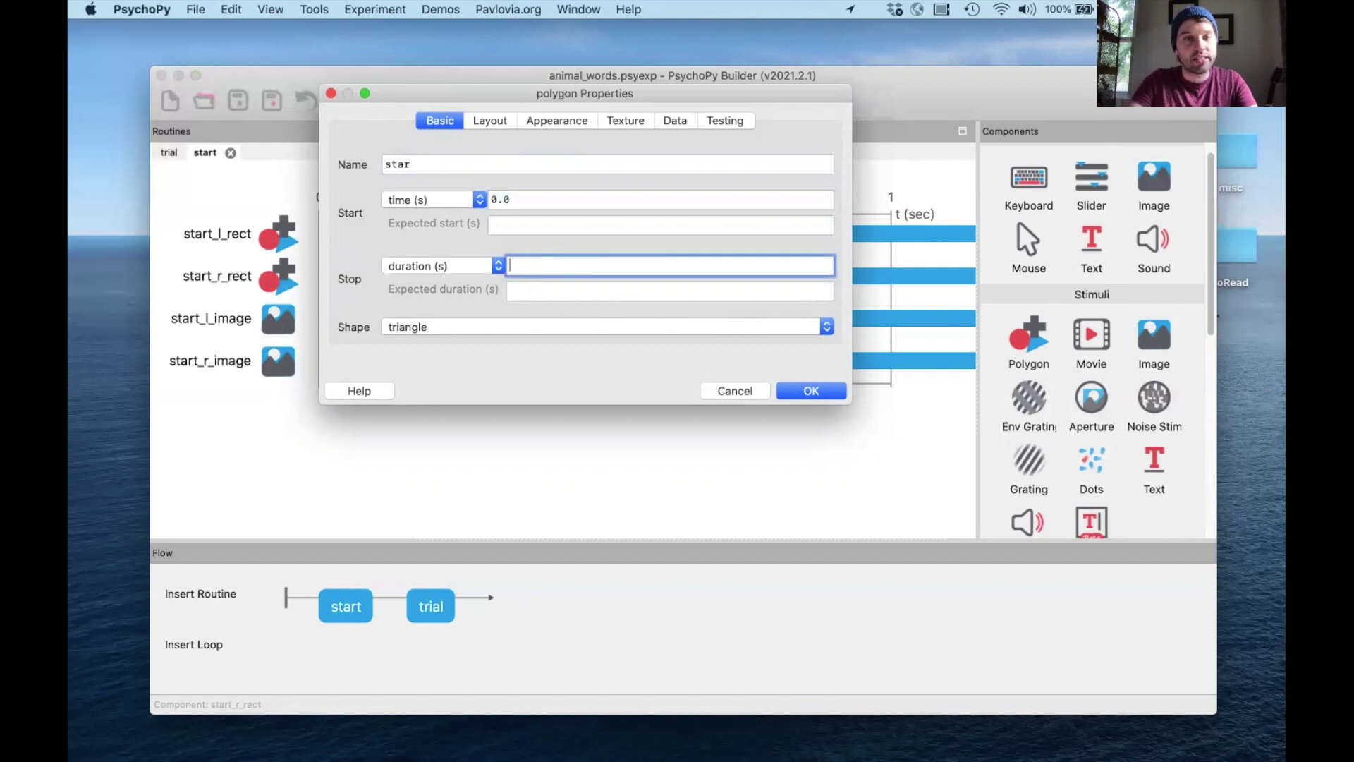
left_click(477, 330)
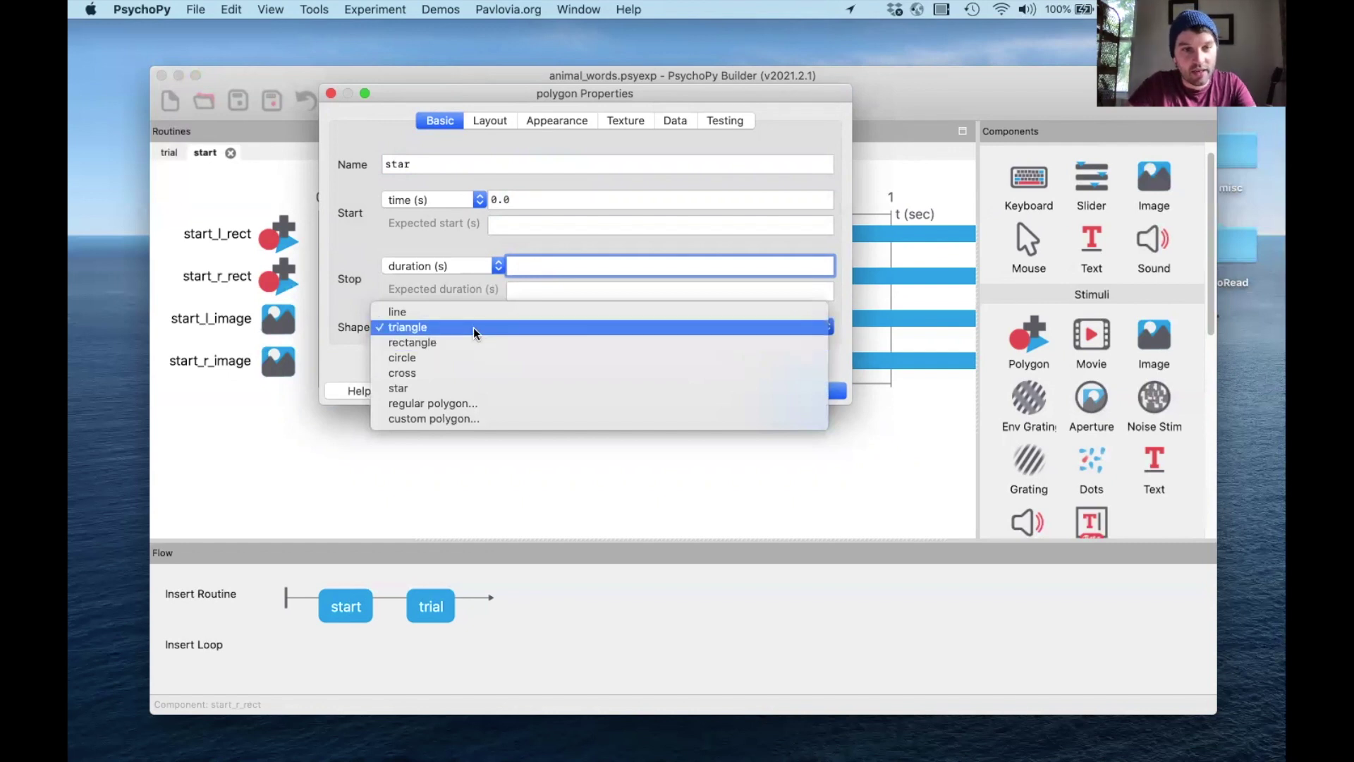
left_click(463, 390)
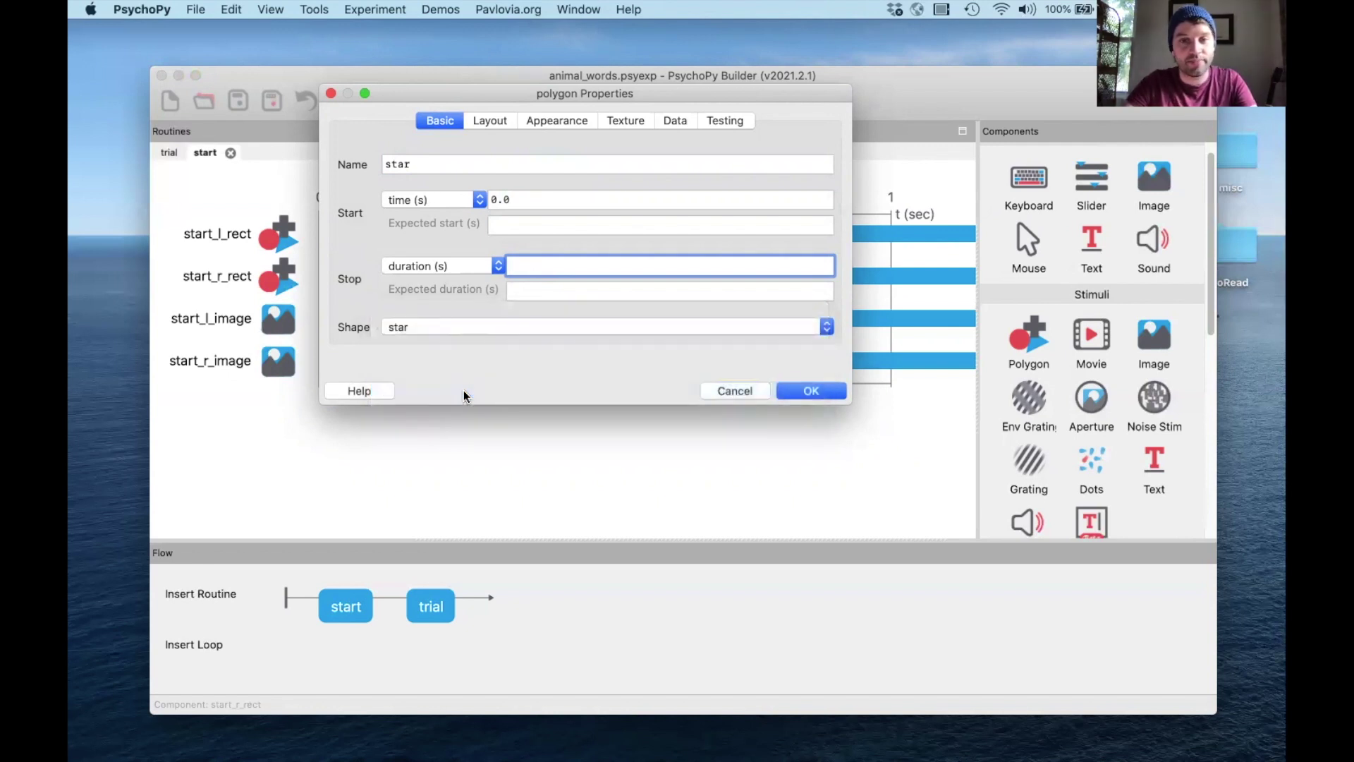
- Set the star polygon's size to (0.15, 0.15), keeping its position at (0, 0)
left_click(477, 121)
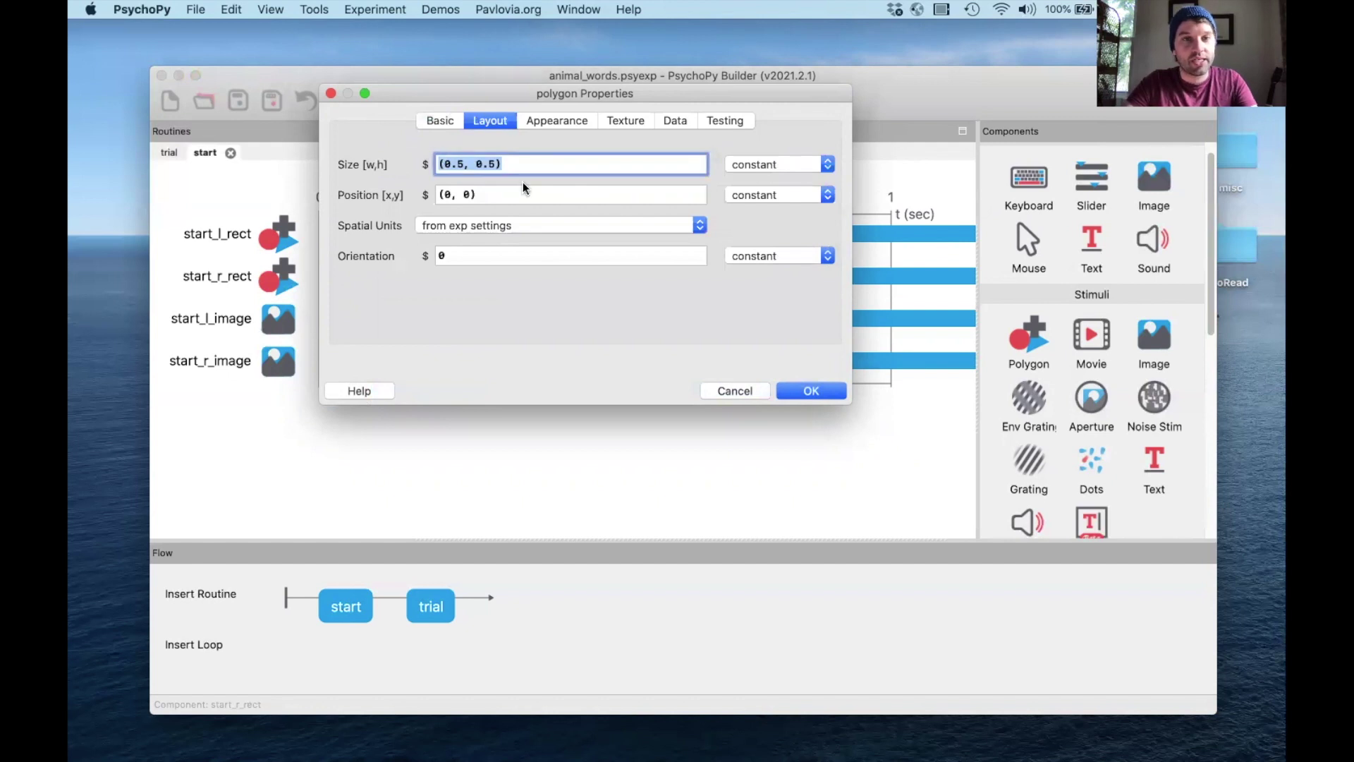
left_click(457, 164)
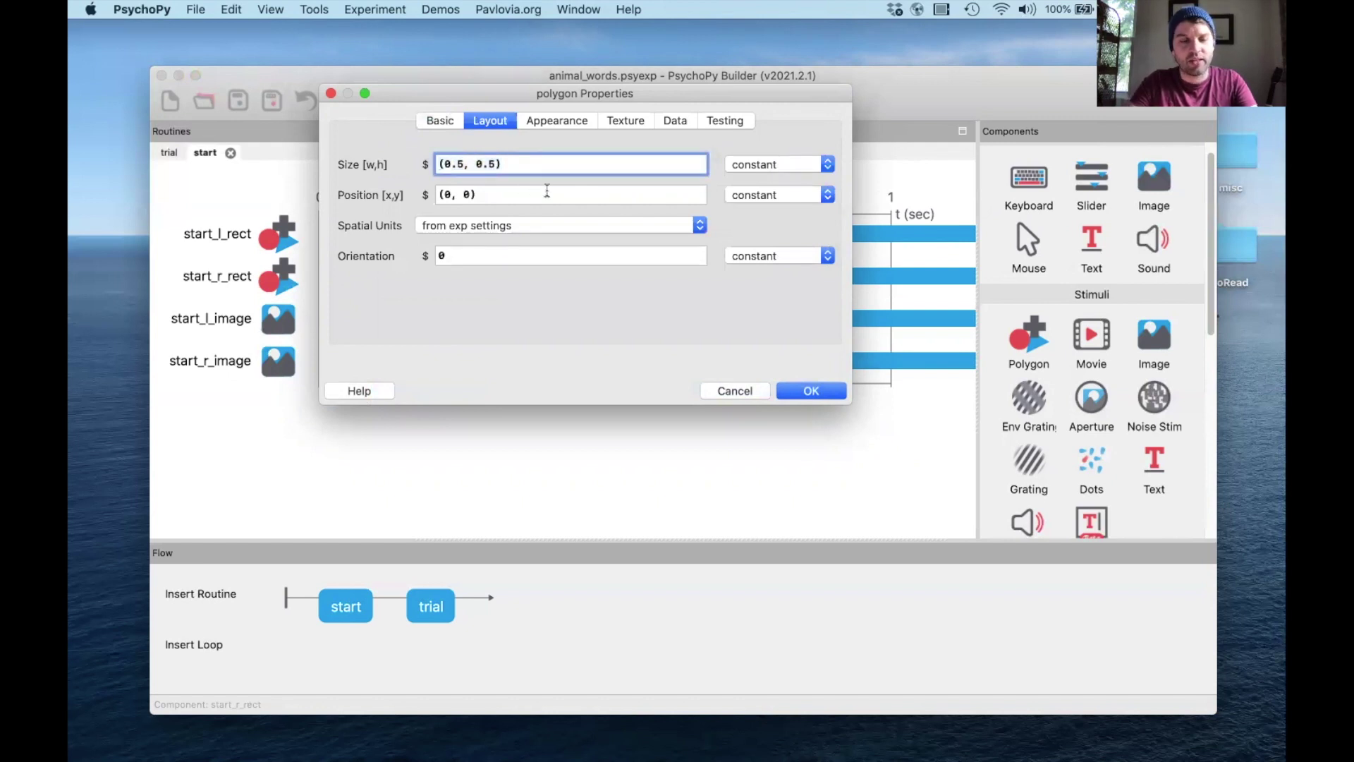
type("1")
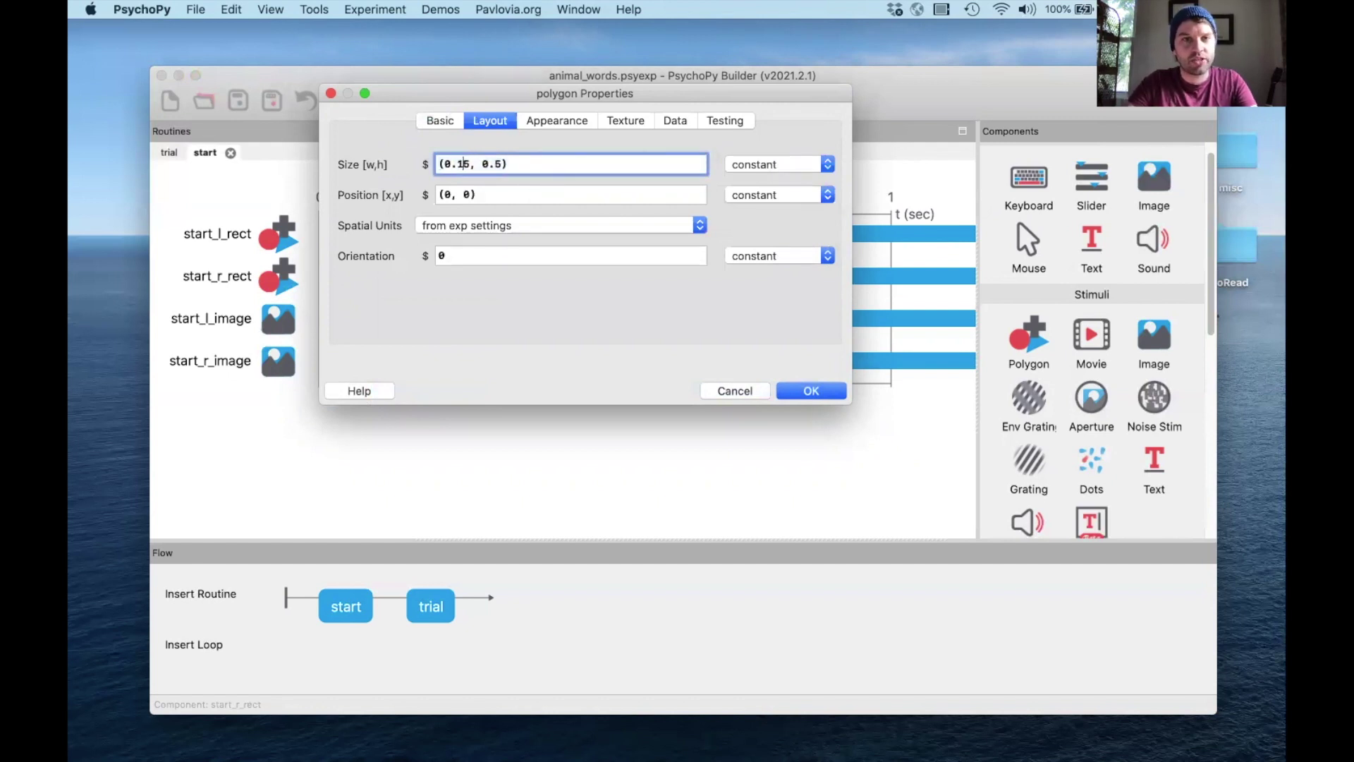
left_click(495, 164)
type("1")
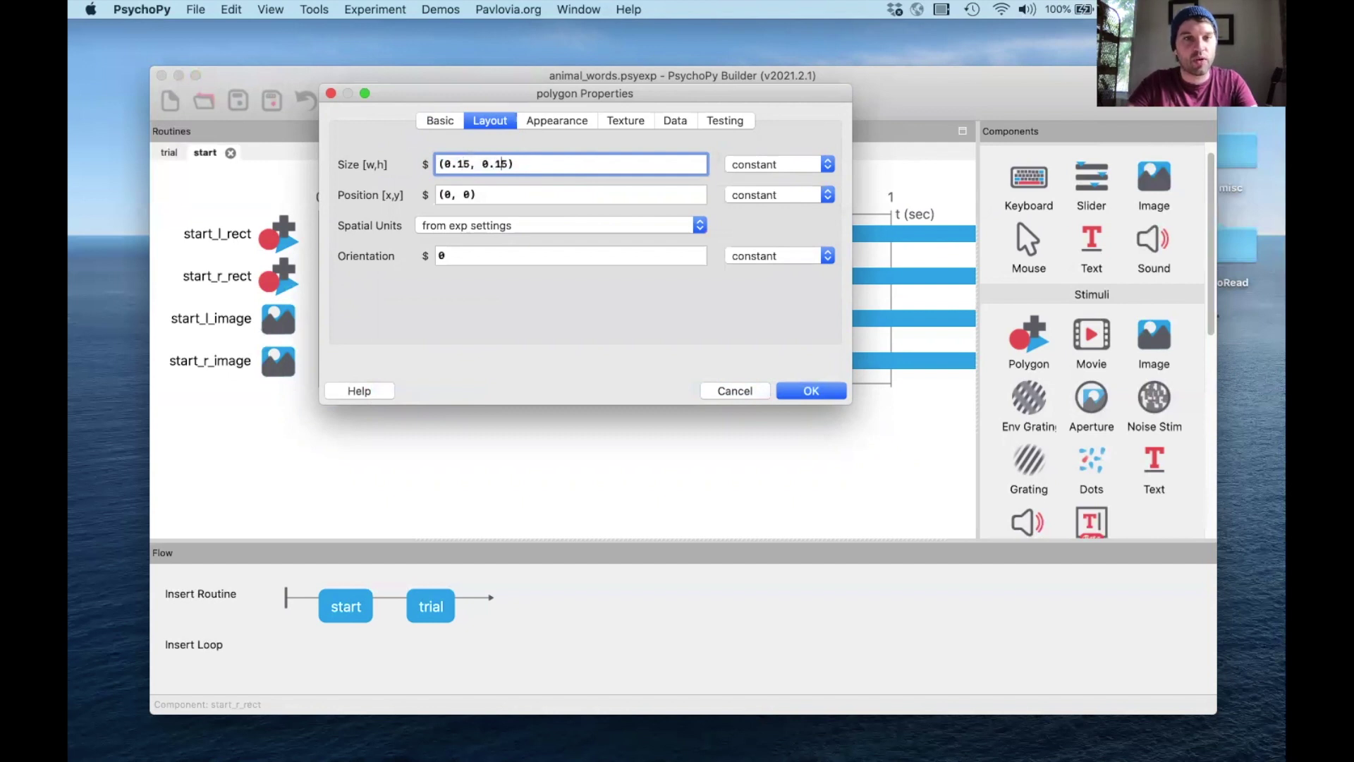
key("Tab")
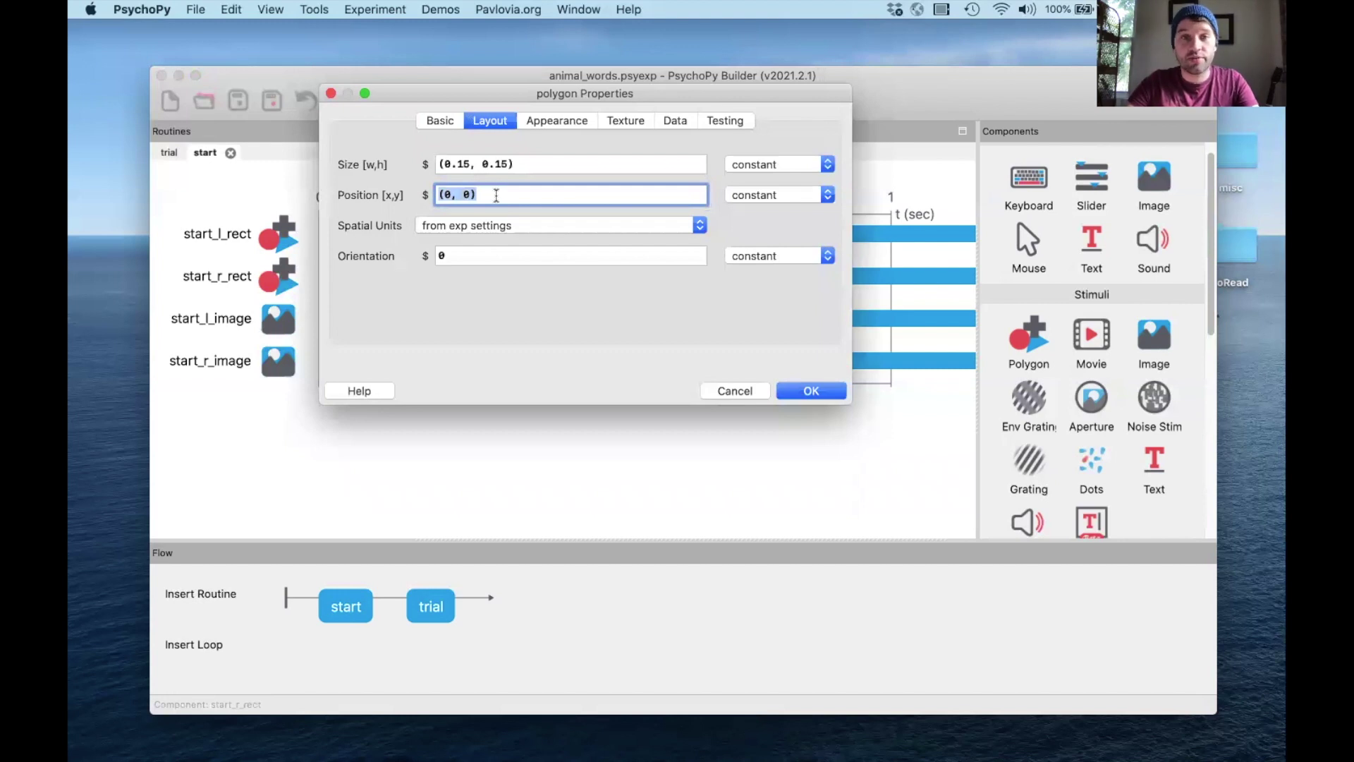
left_click_drag(485, 195, 418, 195)
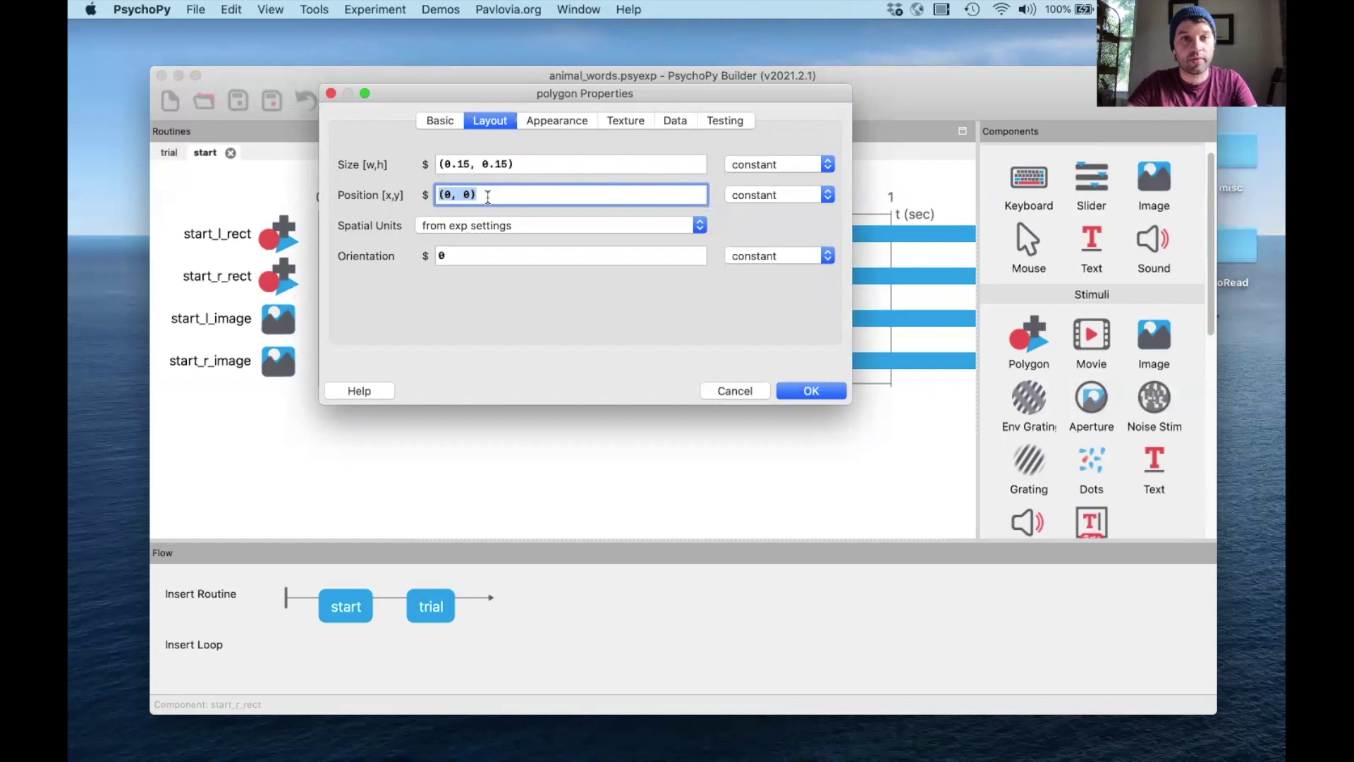
- Set the star polygon's fill and border colors to yellow and accept its properties
left_click(554, 121)
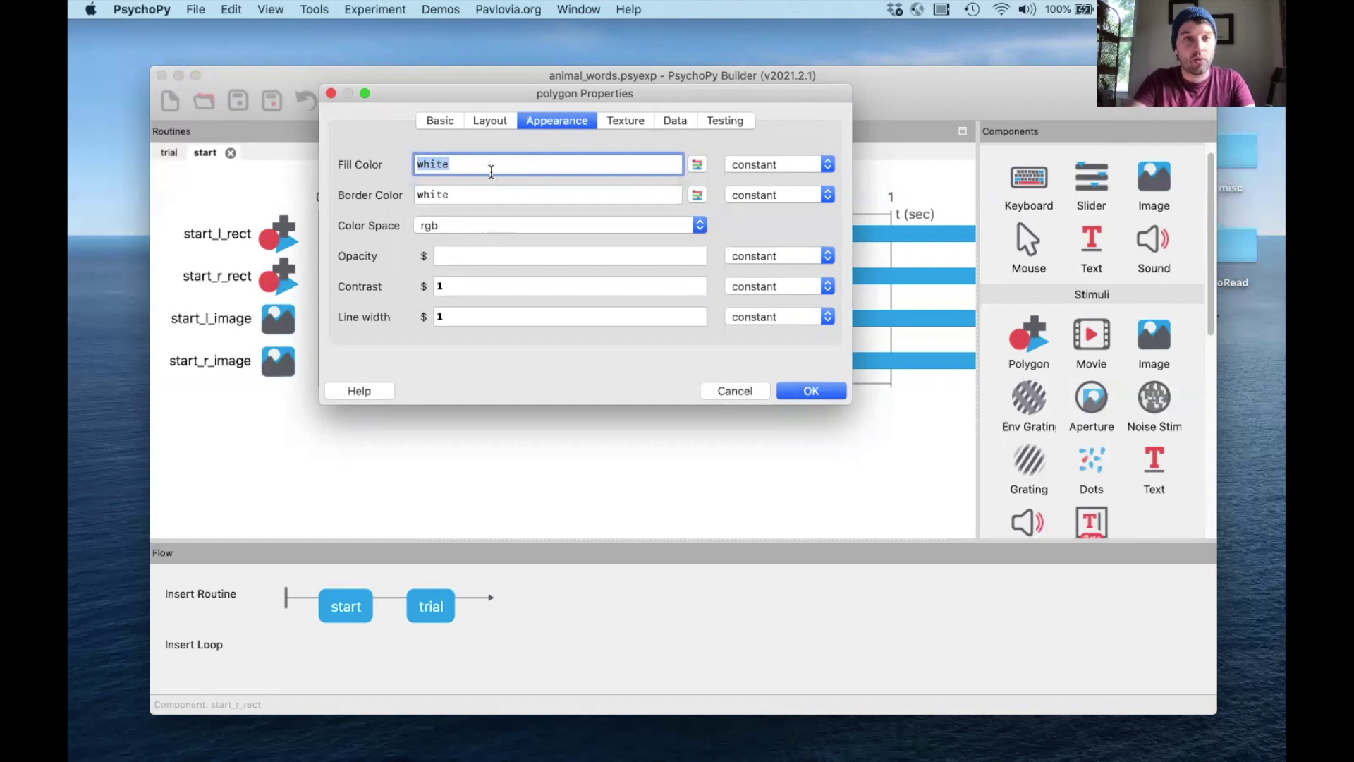
left_click(377, 170)
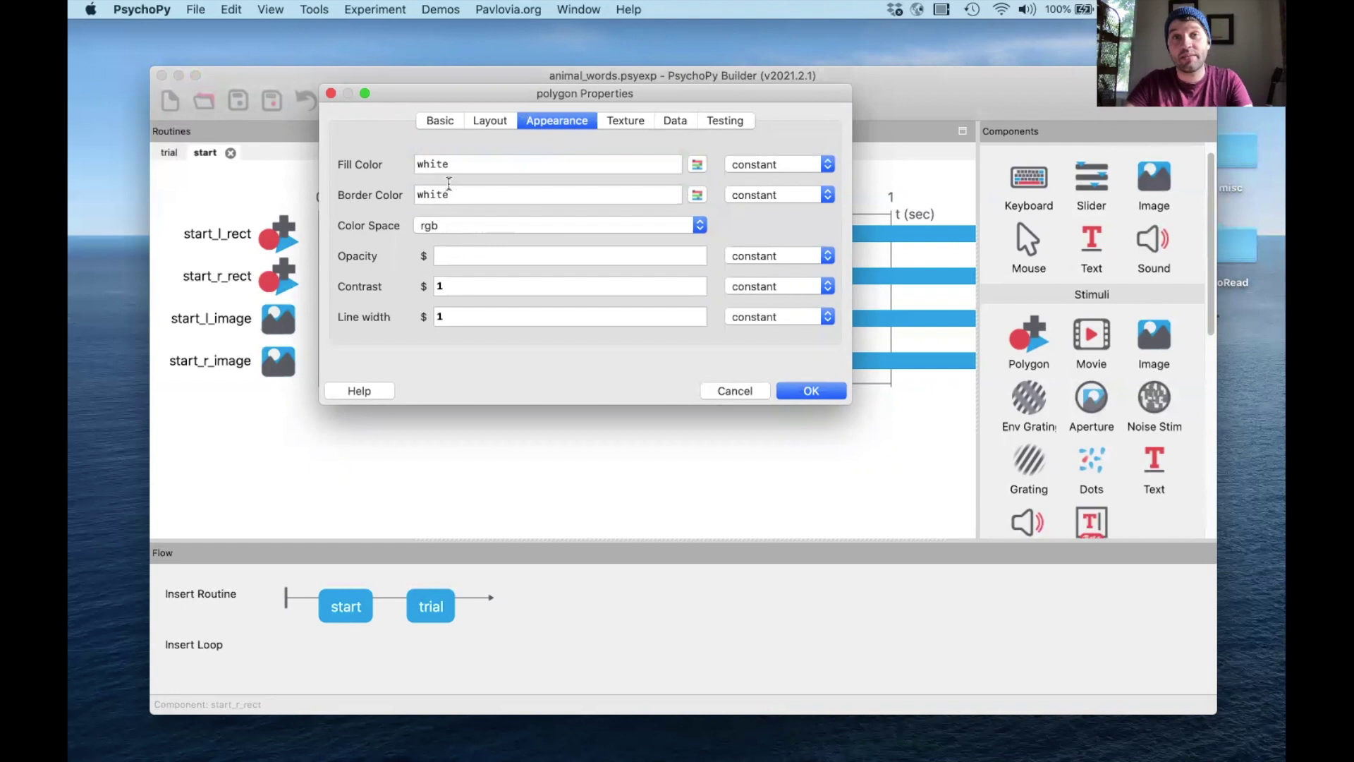
left_click(465, 164)
type("y")
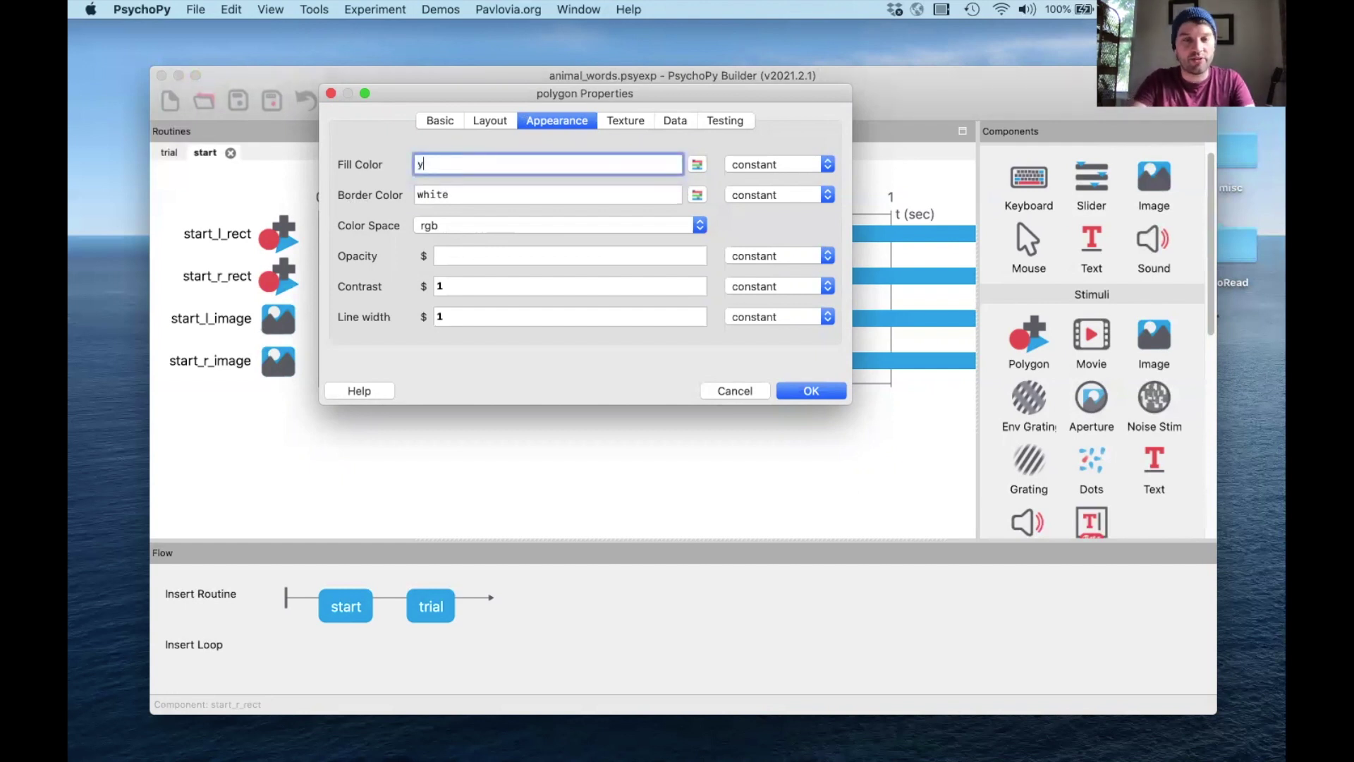
type("ellow")
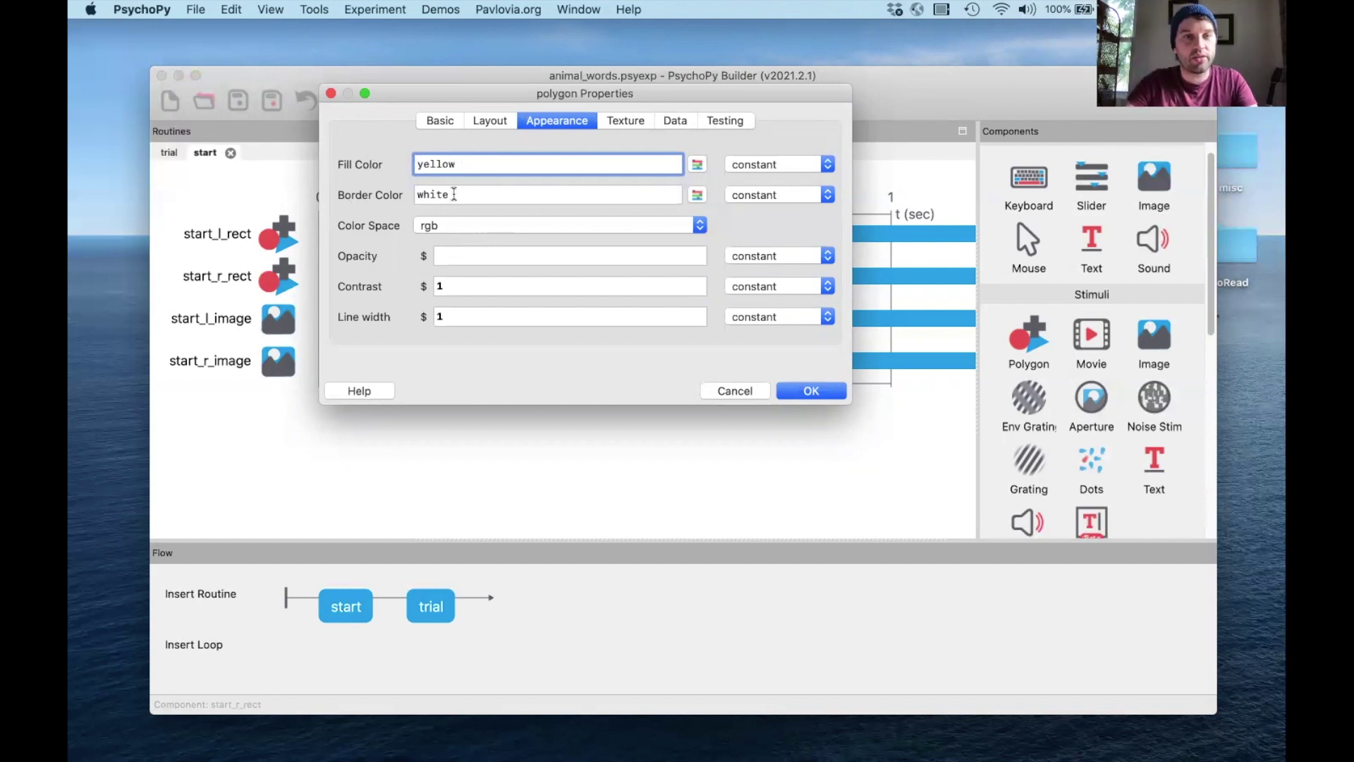
key("Tab")
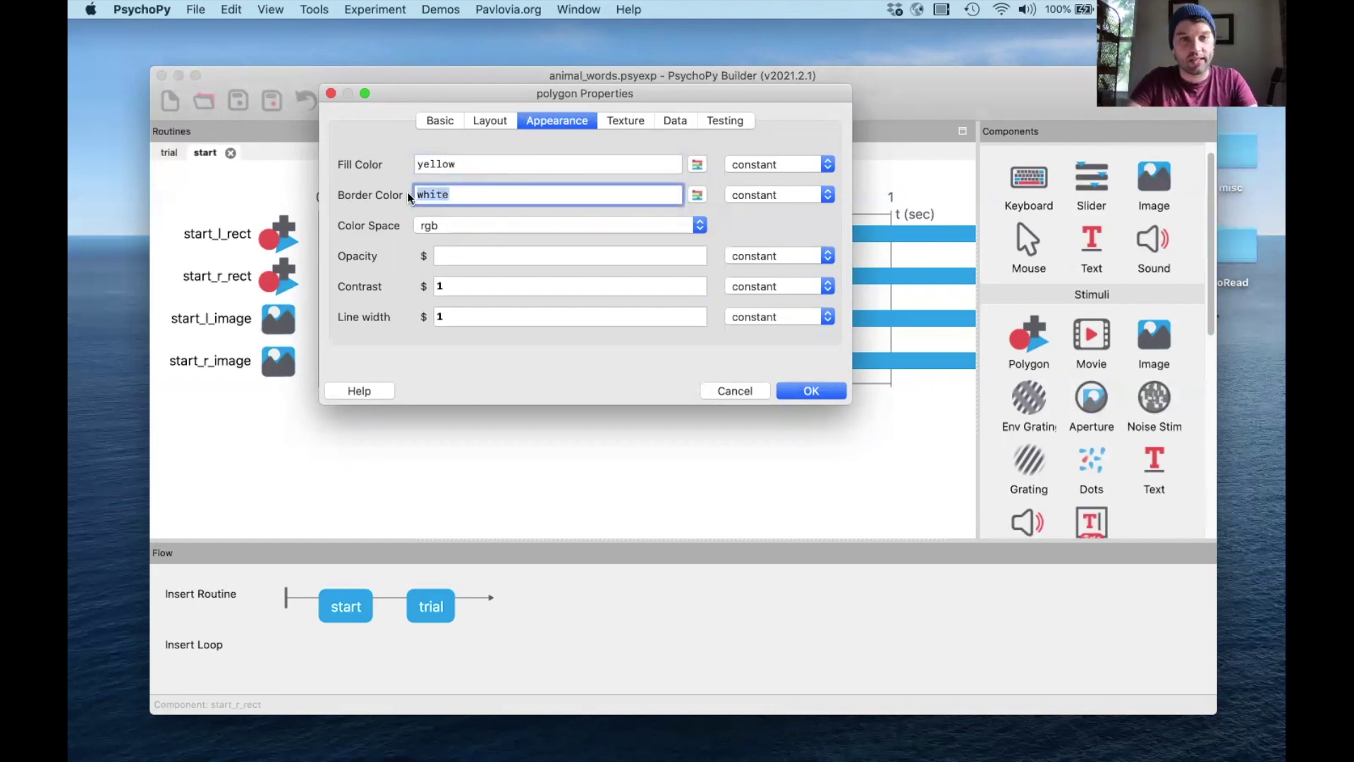
type("yellow")
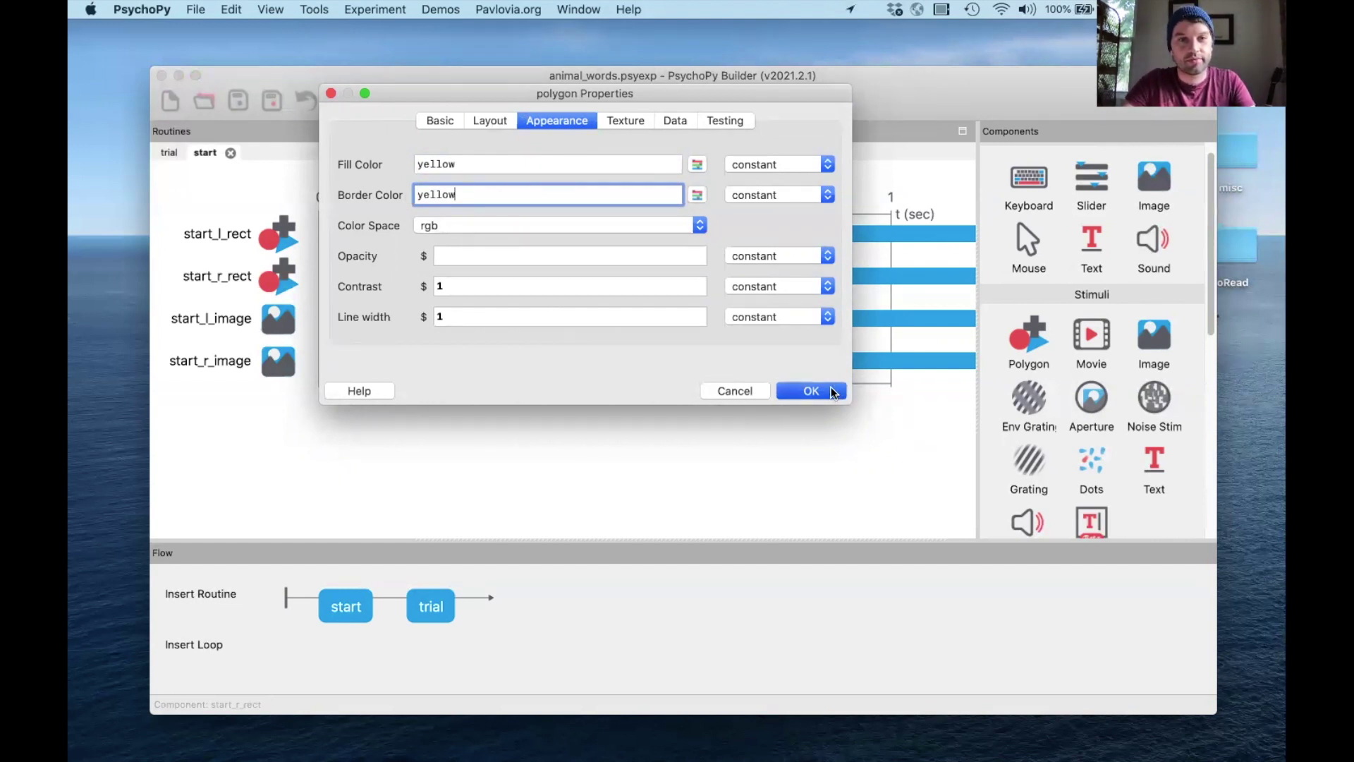
left_click(832, 392)
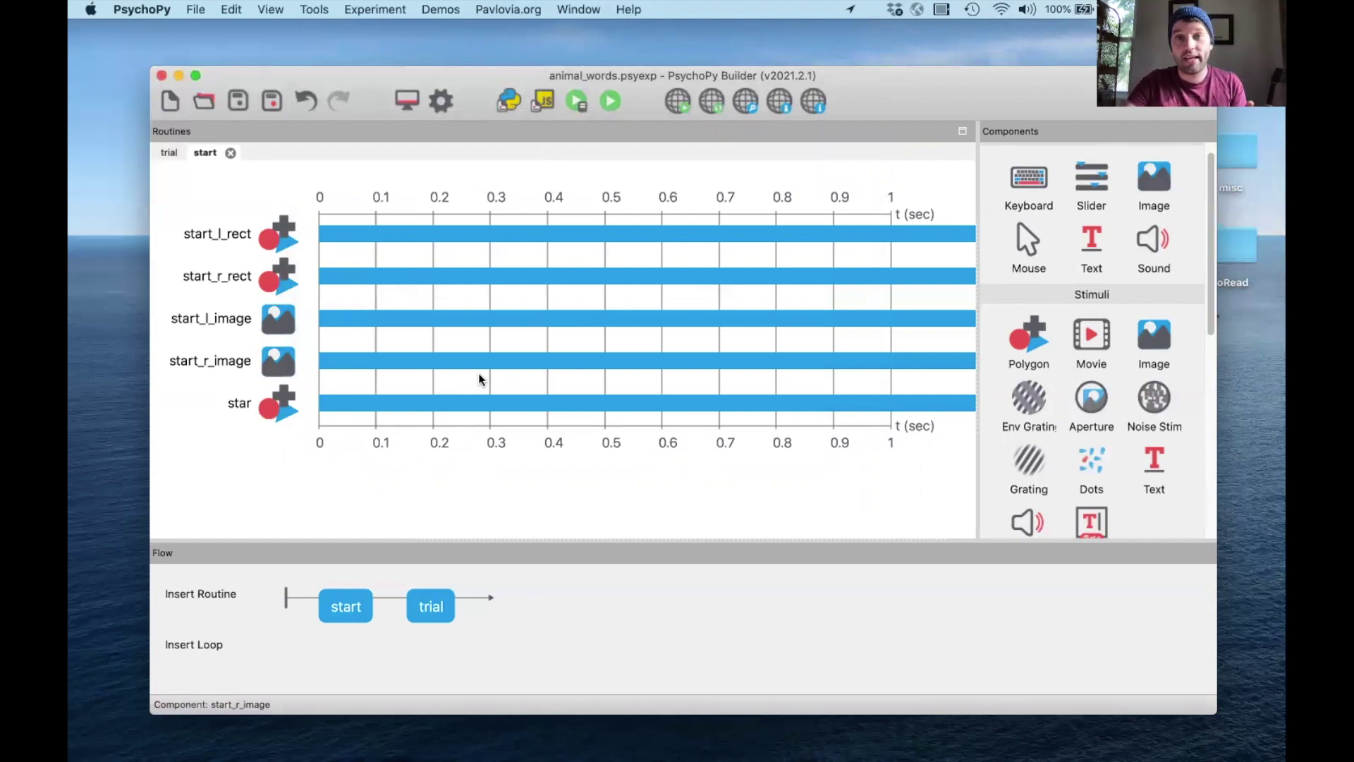
- Add a mouse component named start_mouse to the start routine, with no stop duration
scroll(1082, 361, "up", 2)
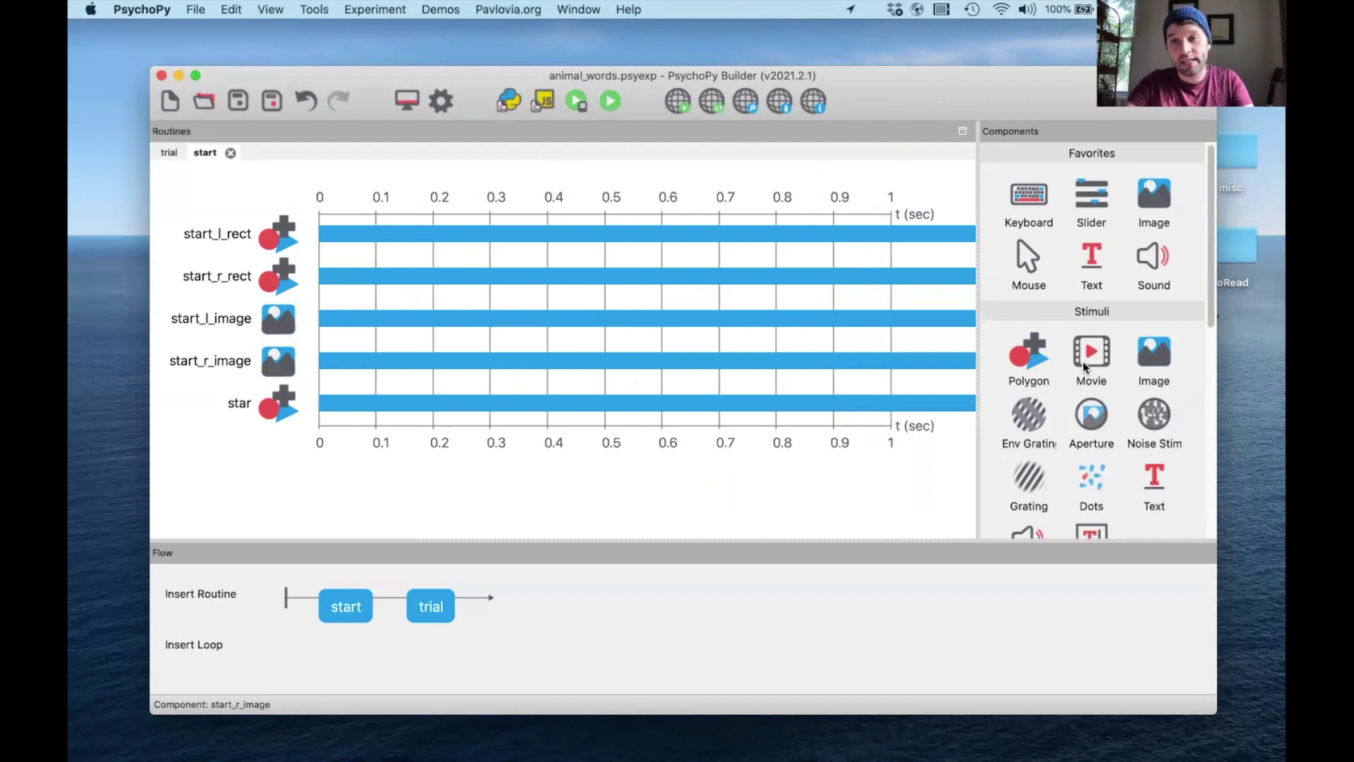
left_click(1028, 264)
type("start_mouse")
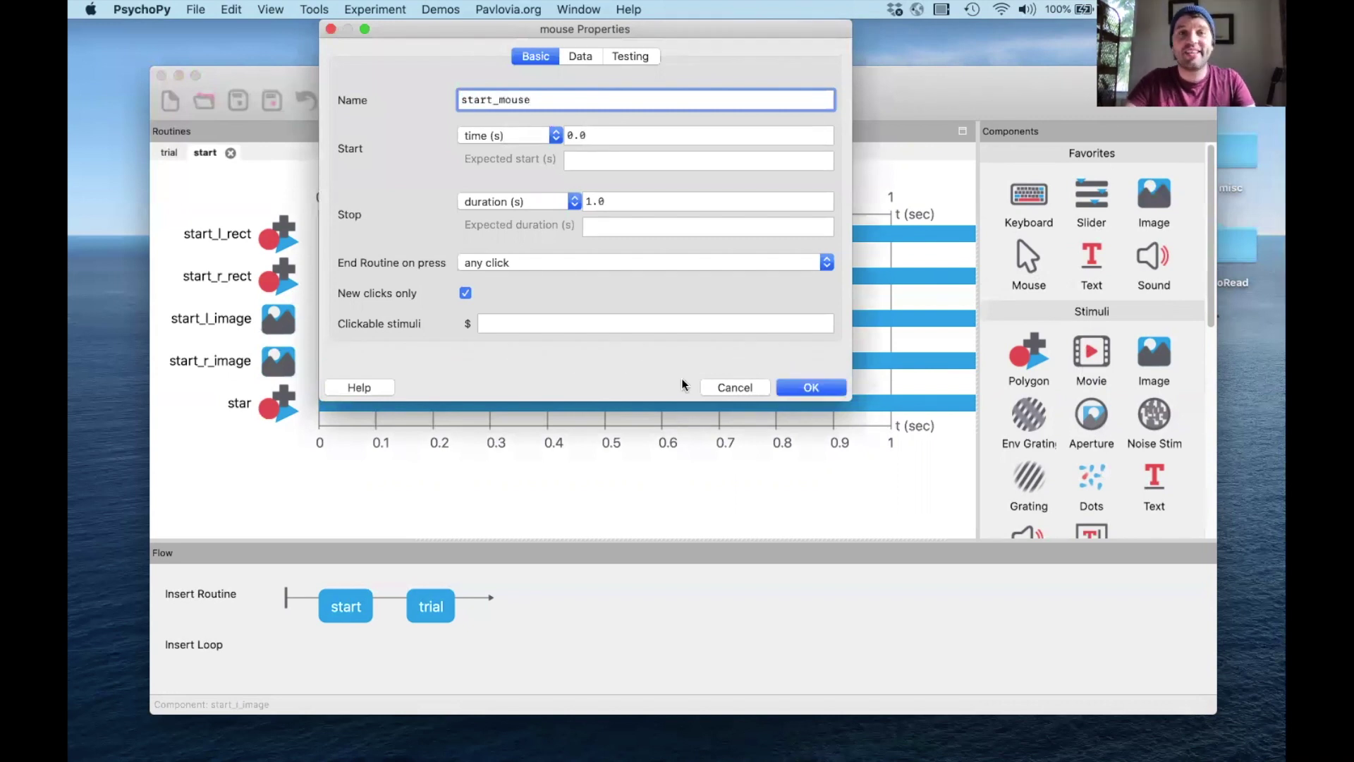
key("Tab")
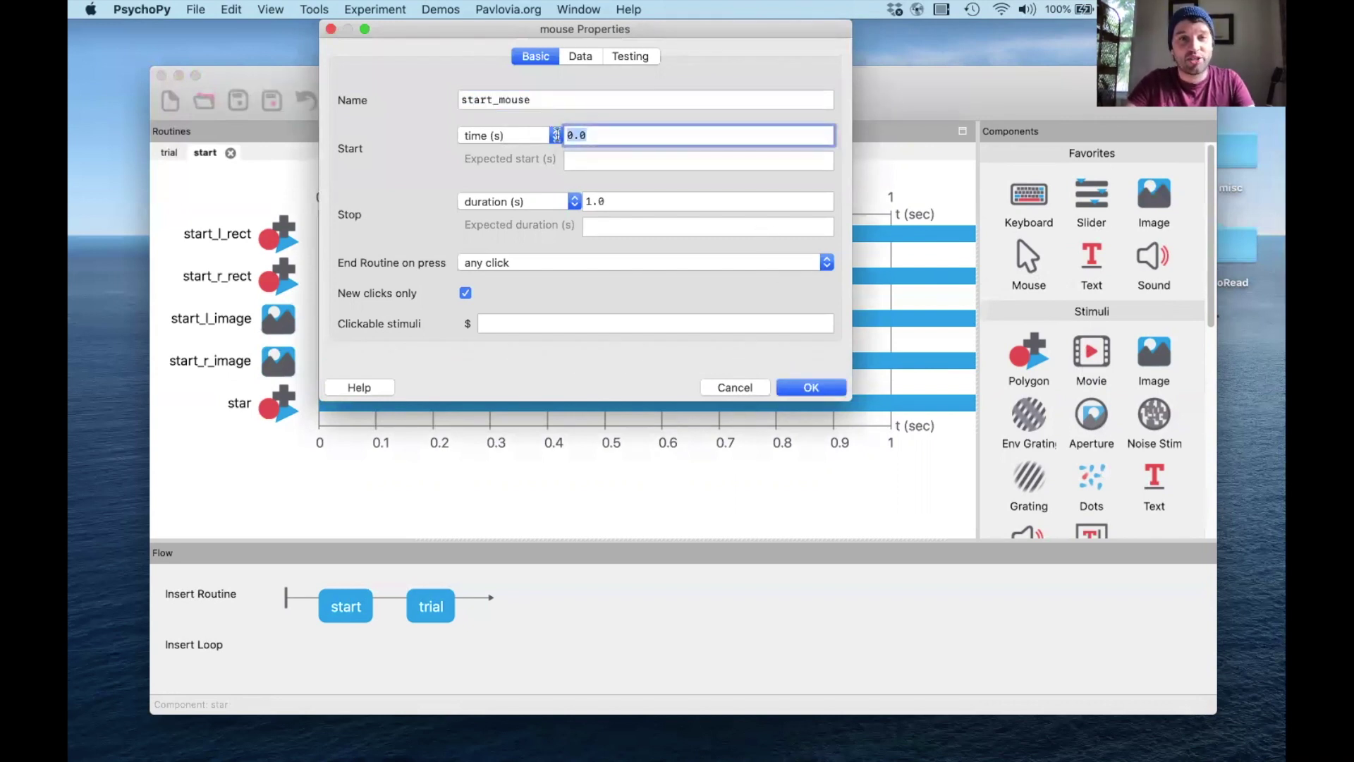
key("Tab")
key("Tab")
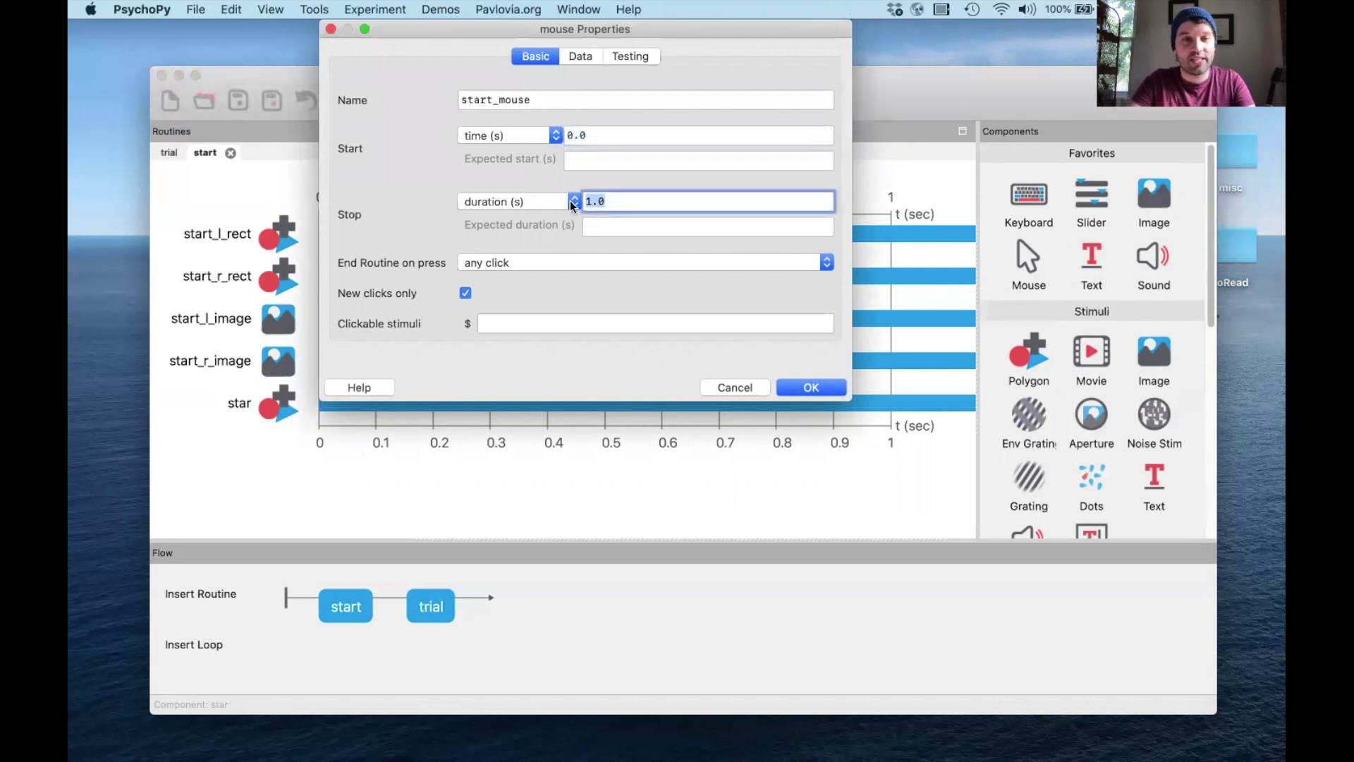
key("BackSpace")
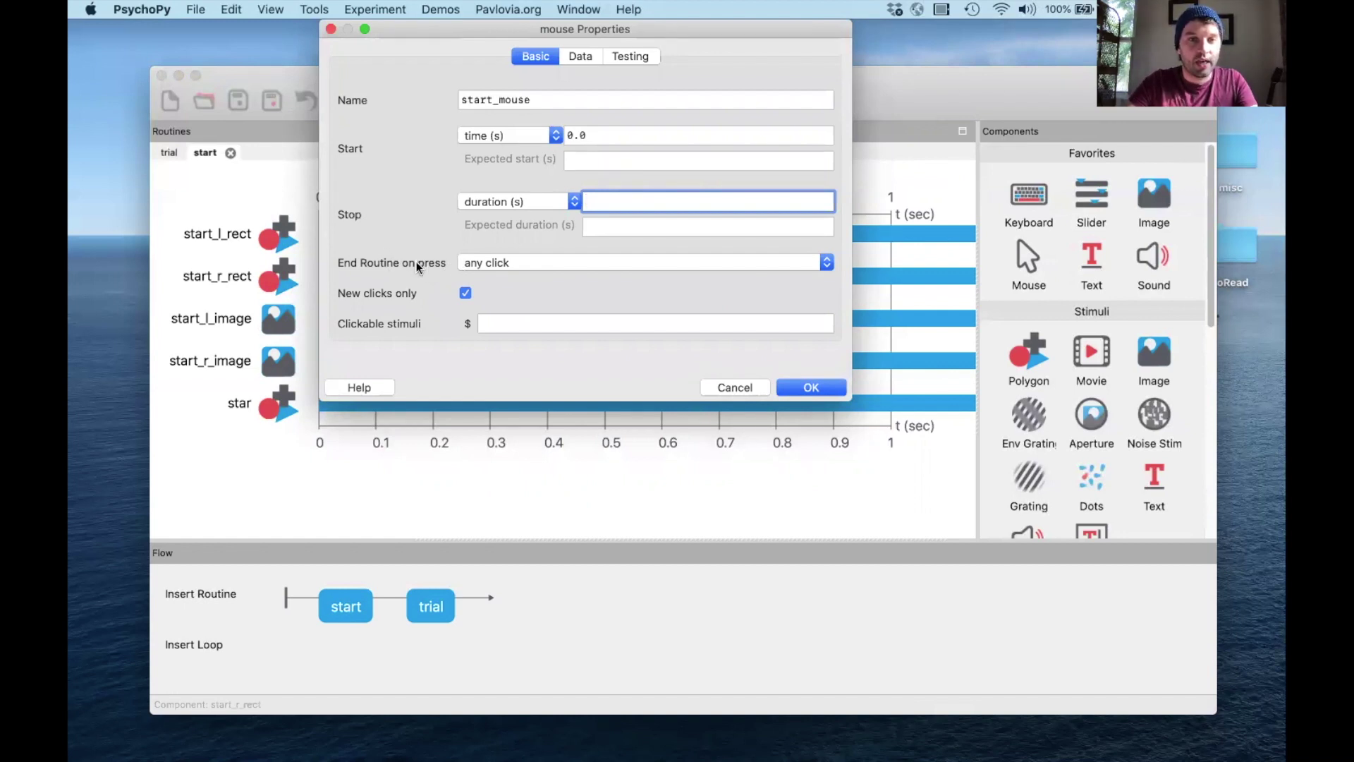
- Make start_mouse end the routine on a valid click with star as the clickable stimulus, and accept its properties
left_click(569, 262)
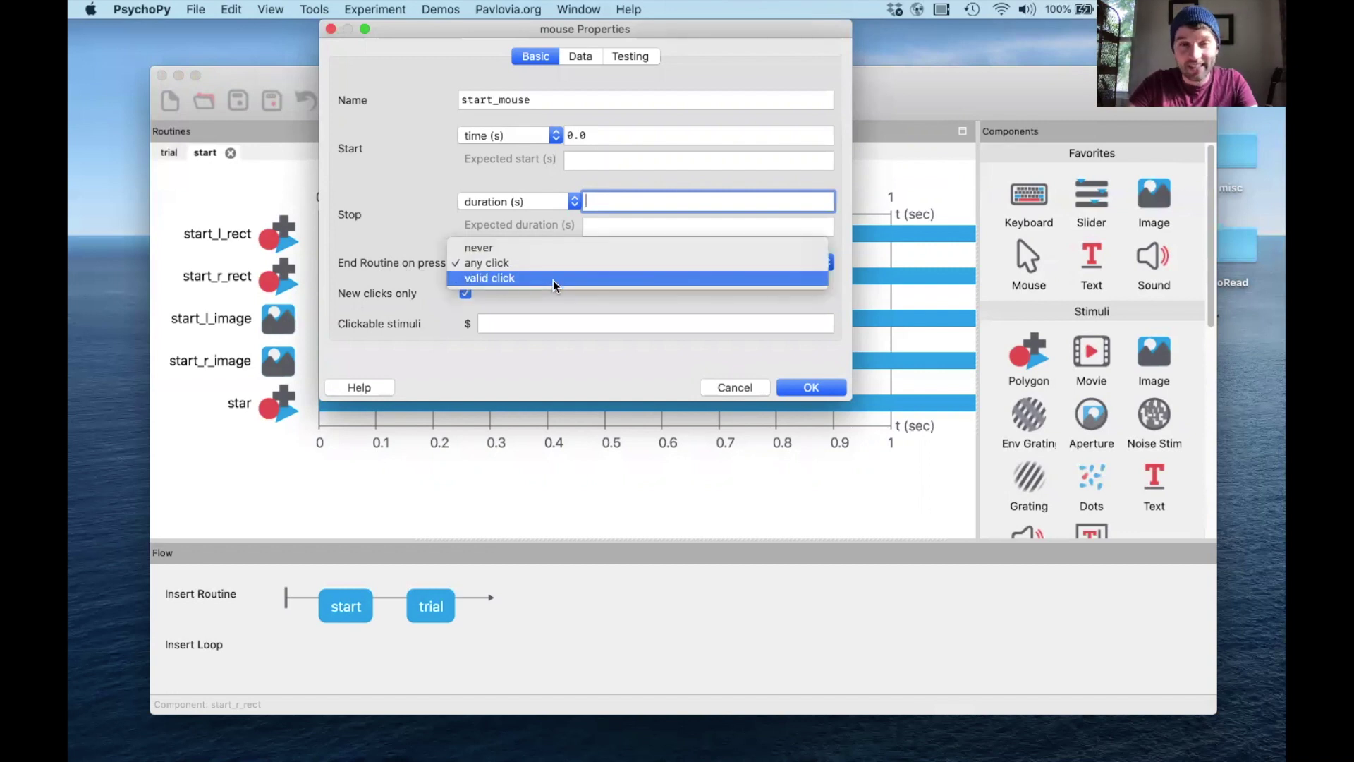
left_click(552, 280)
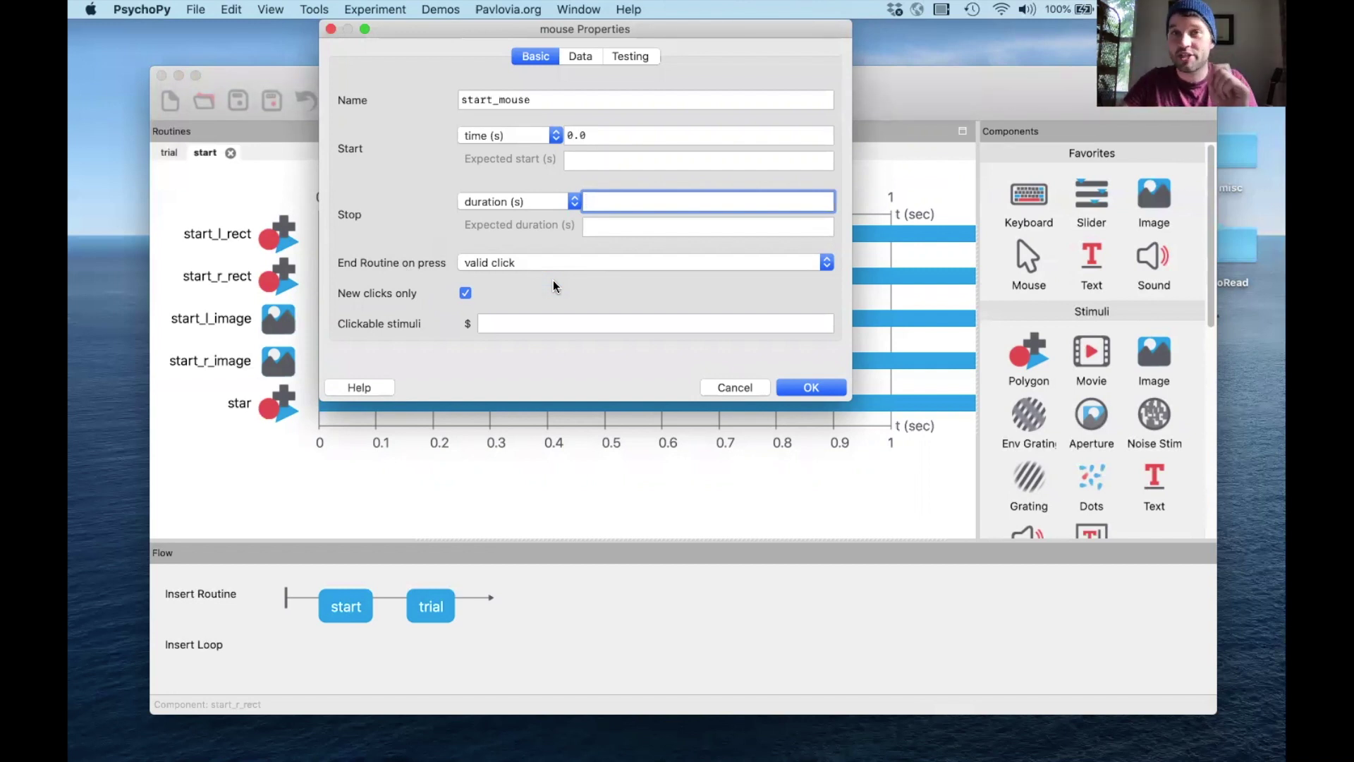
left_click(491, 324)
type("star")
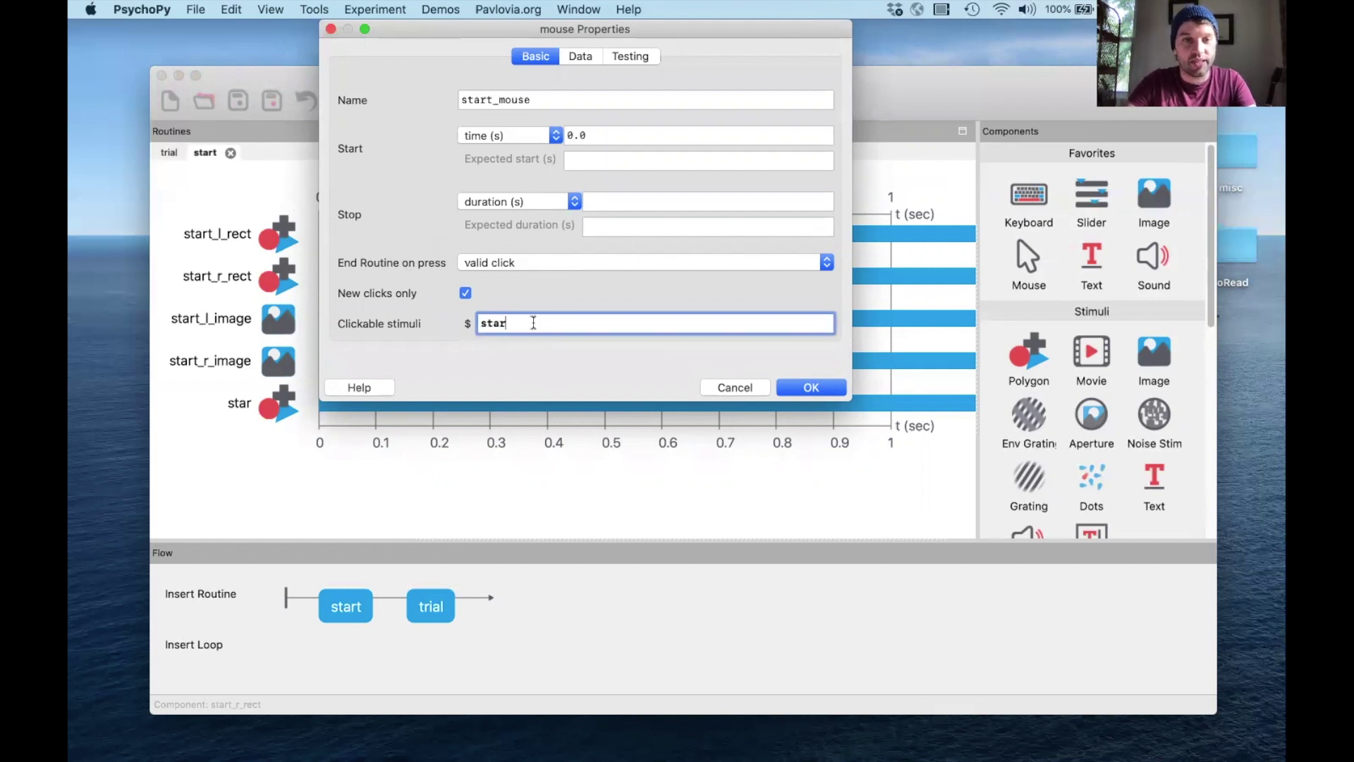
left_click_drag(533, 323, 470, 323)
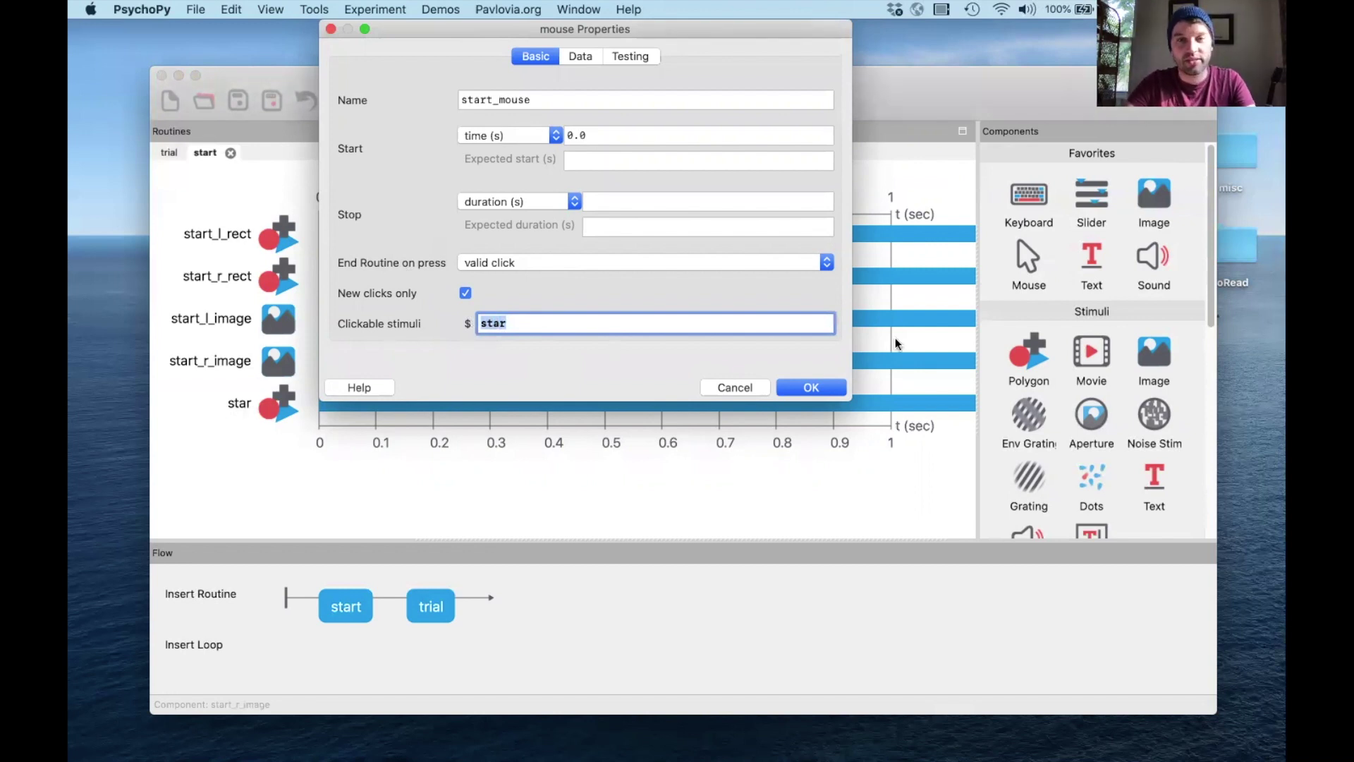
left_click(823, 389)
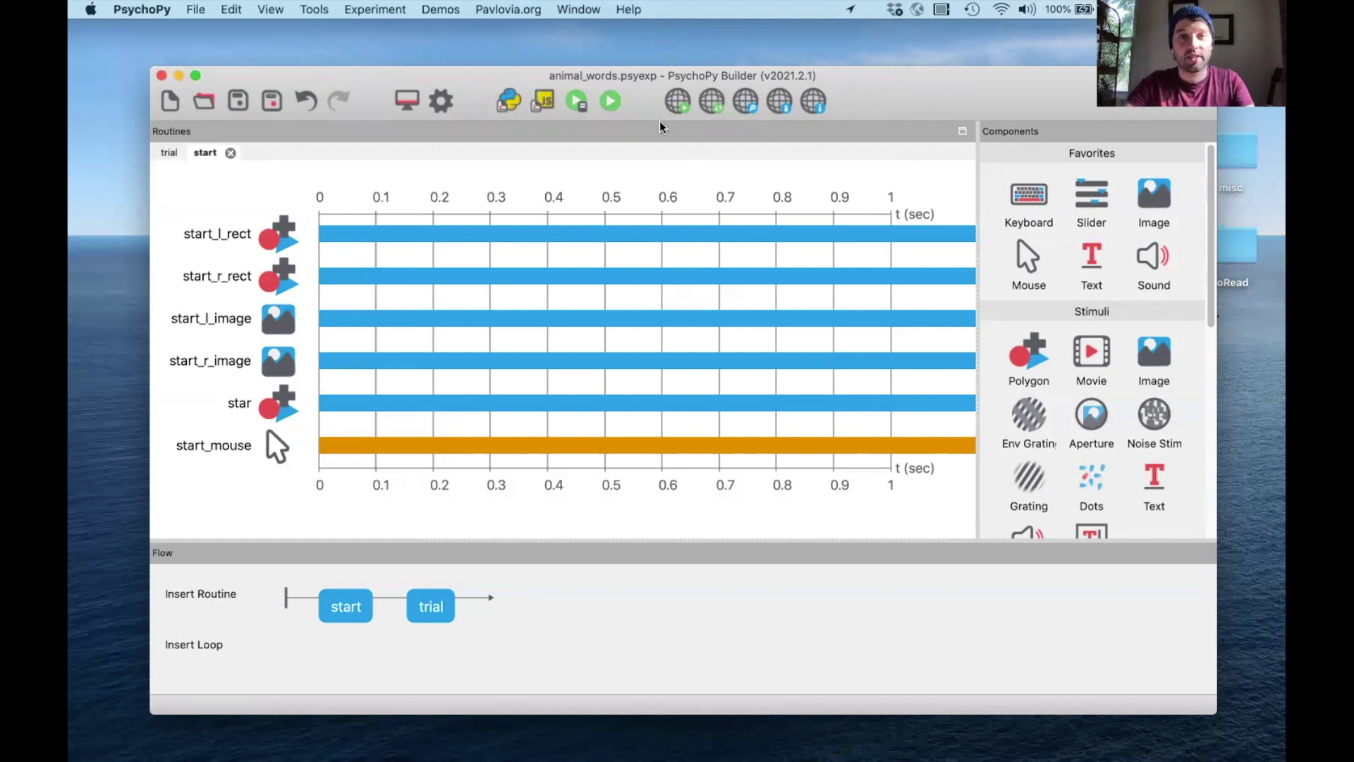
- Run the experiment, start the trial with the star and choose the dog image as the response
left_click_drag(648, 106, 644, 99)
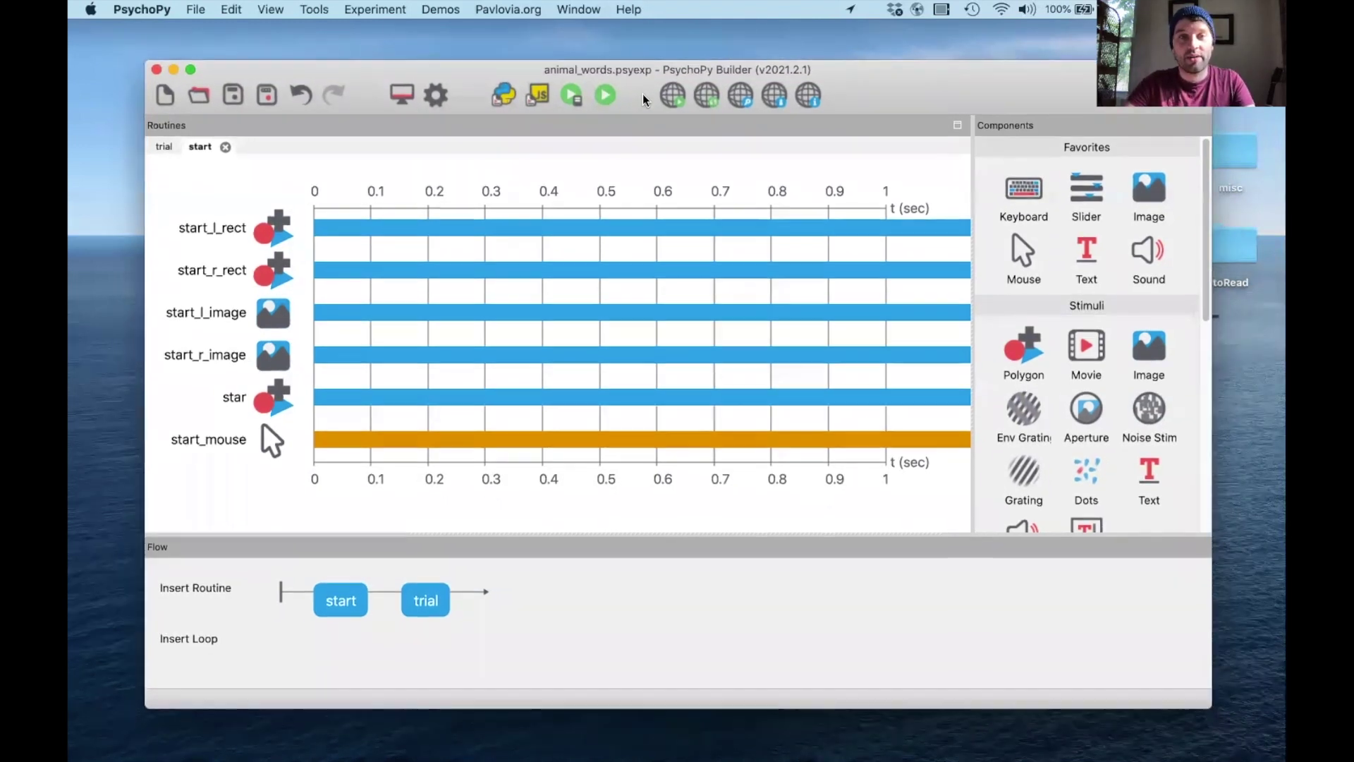
left_click(603, 97)
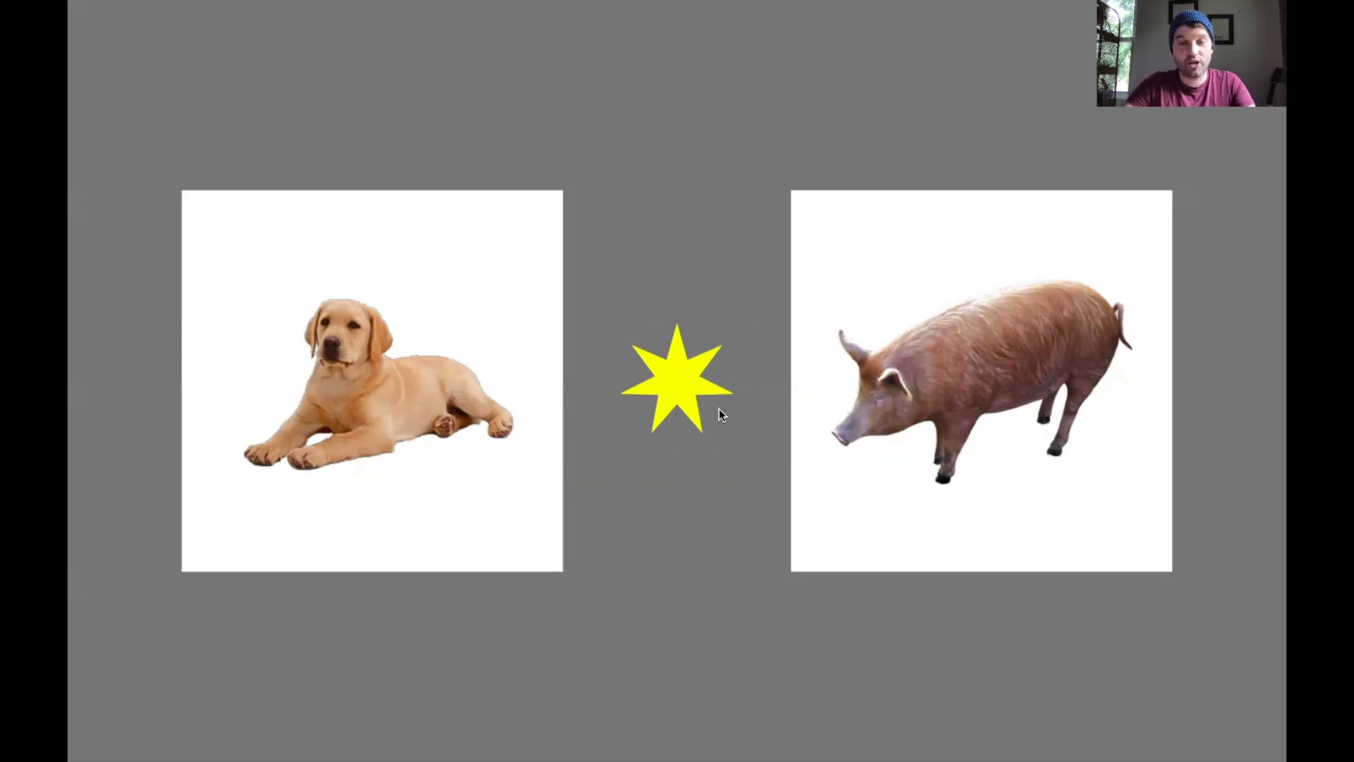
left_click(674, 392)
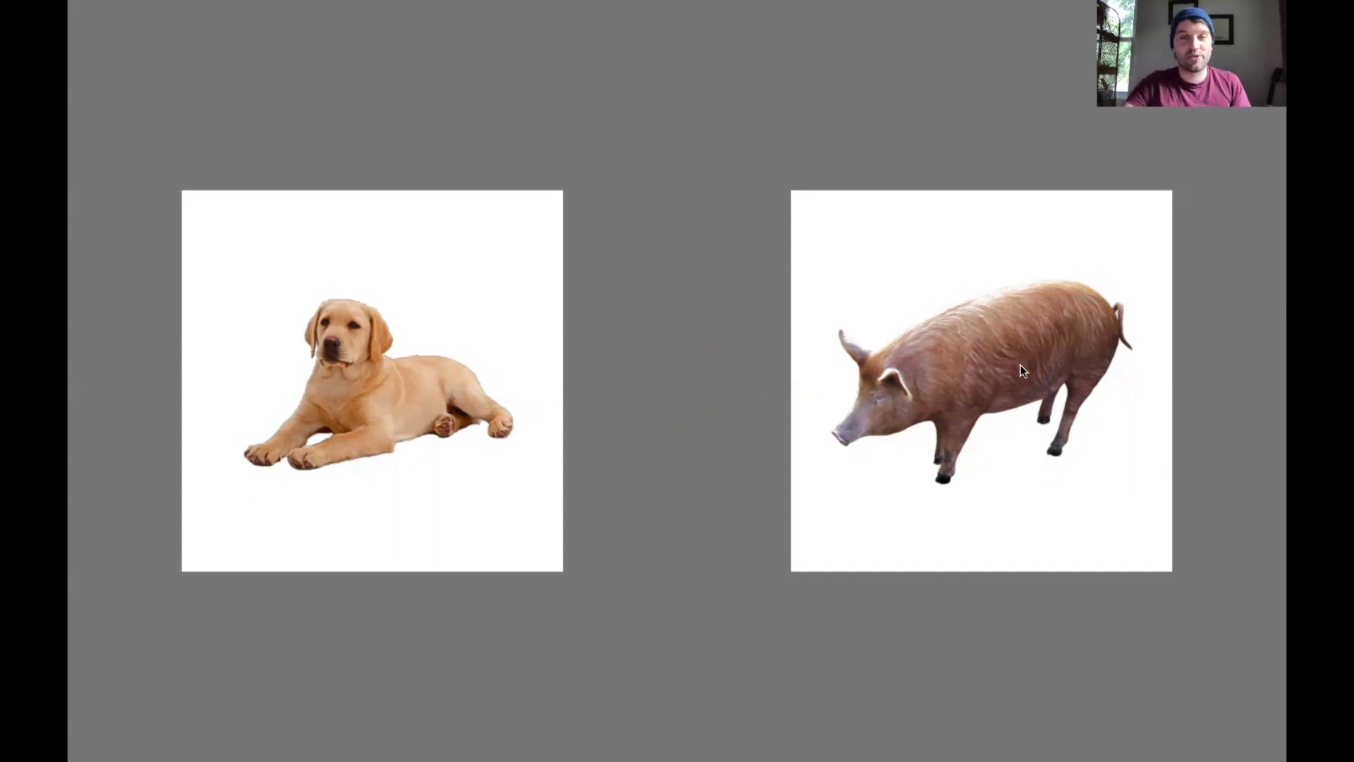
left_click(419, 386)
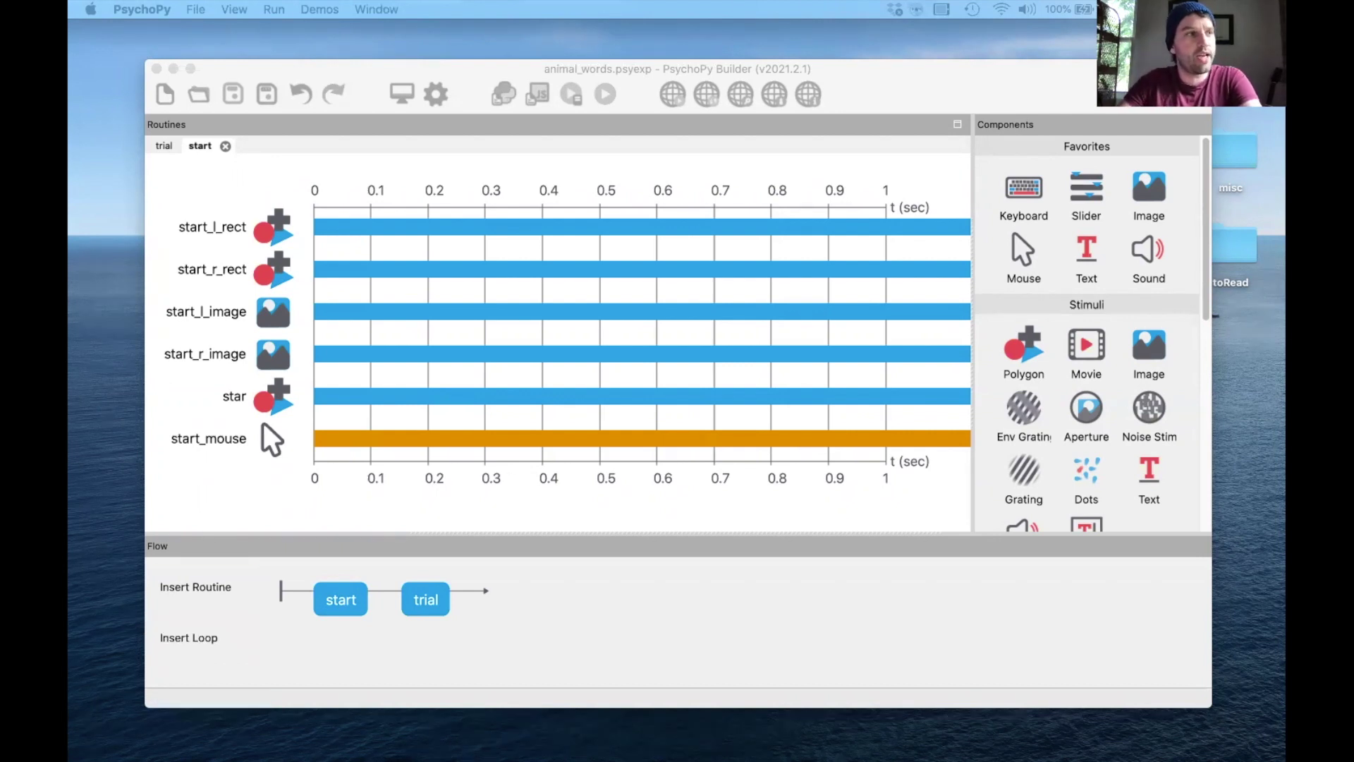
- Switch to Finder, preview trials.csv in the animal_words folder, and view the file in Excel
key("super+Tab")
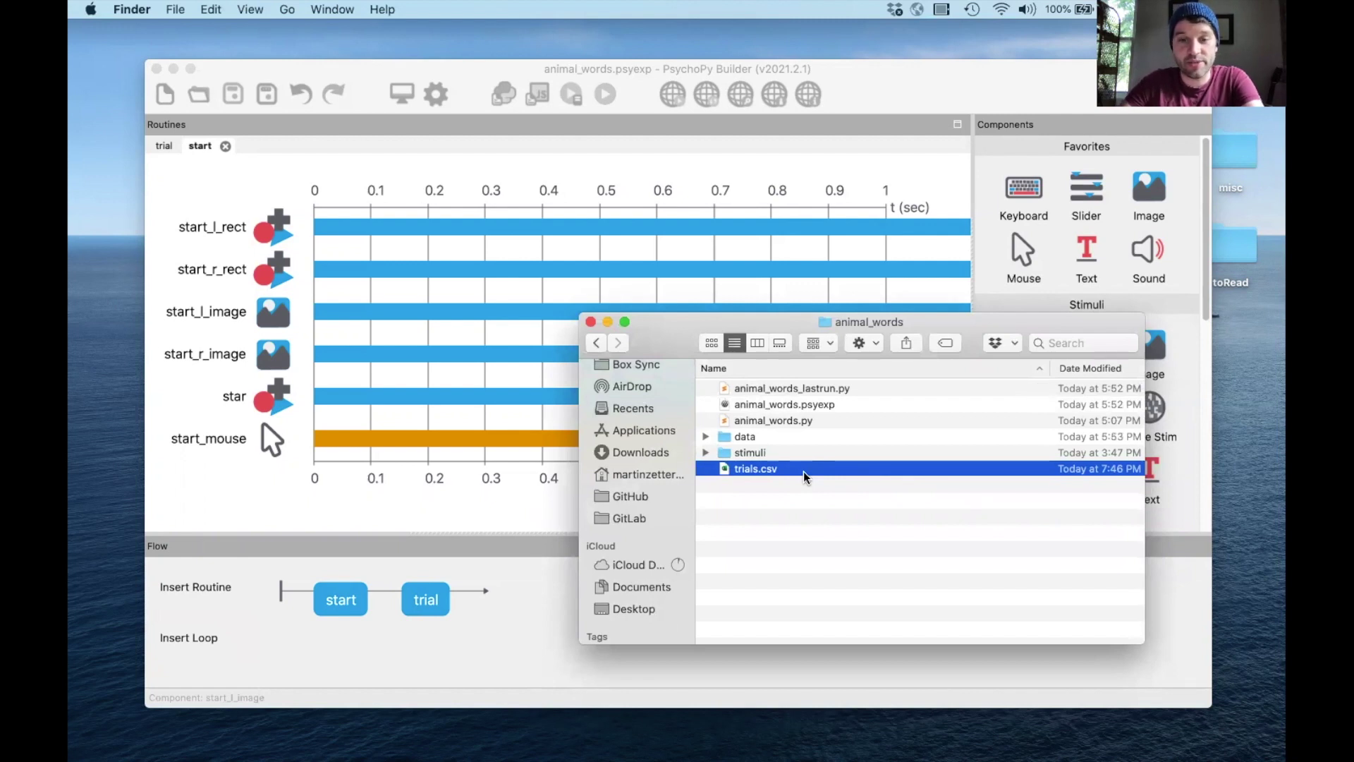
key("space")
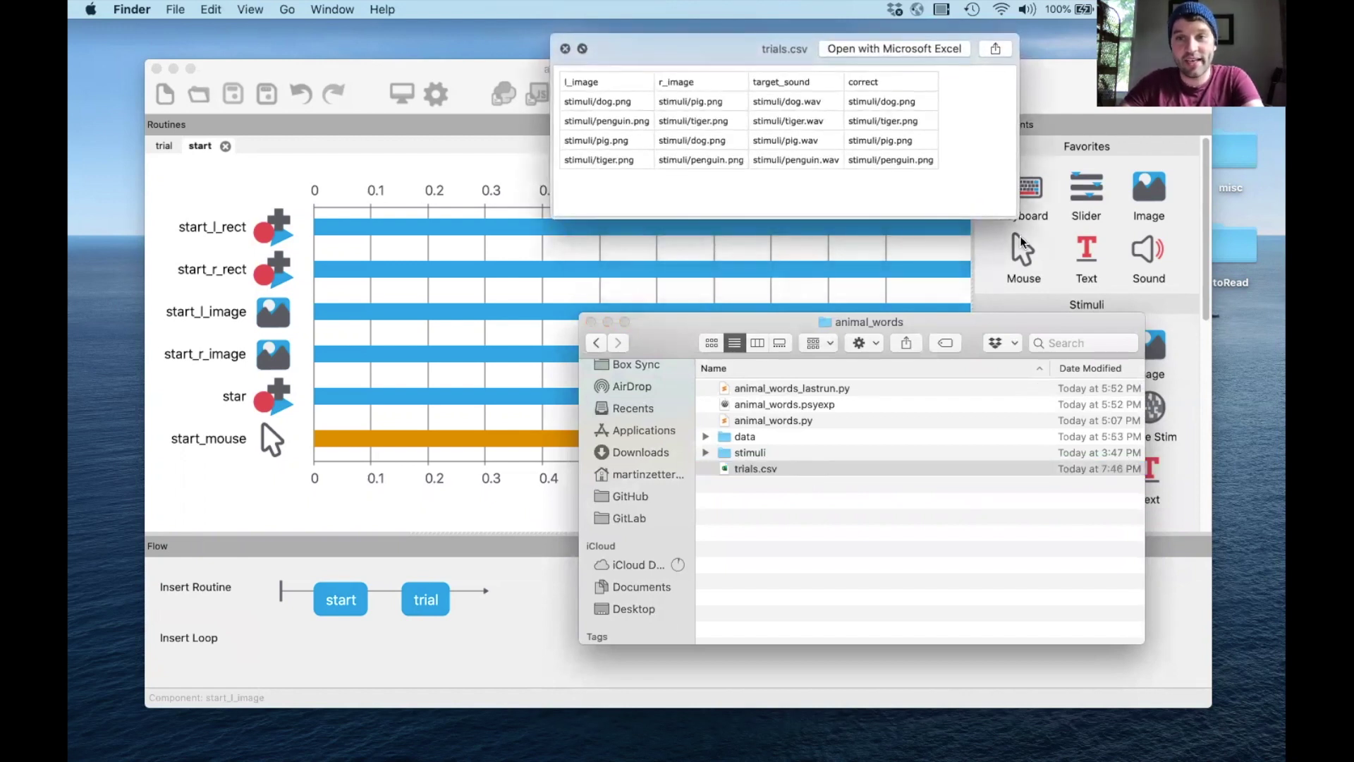
left_click(565, 48)
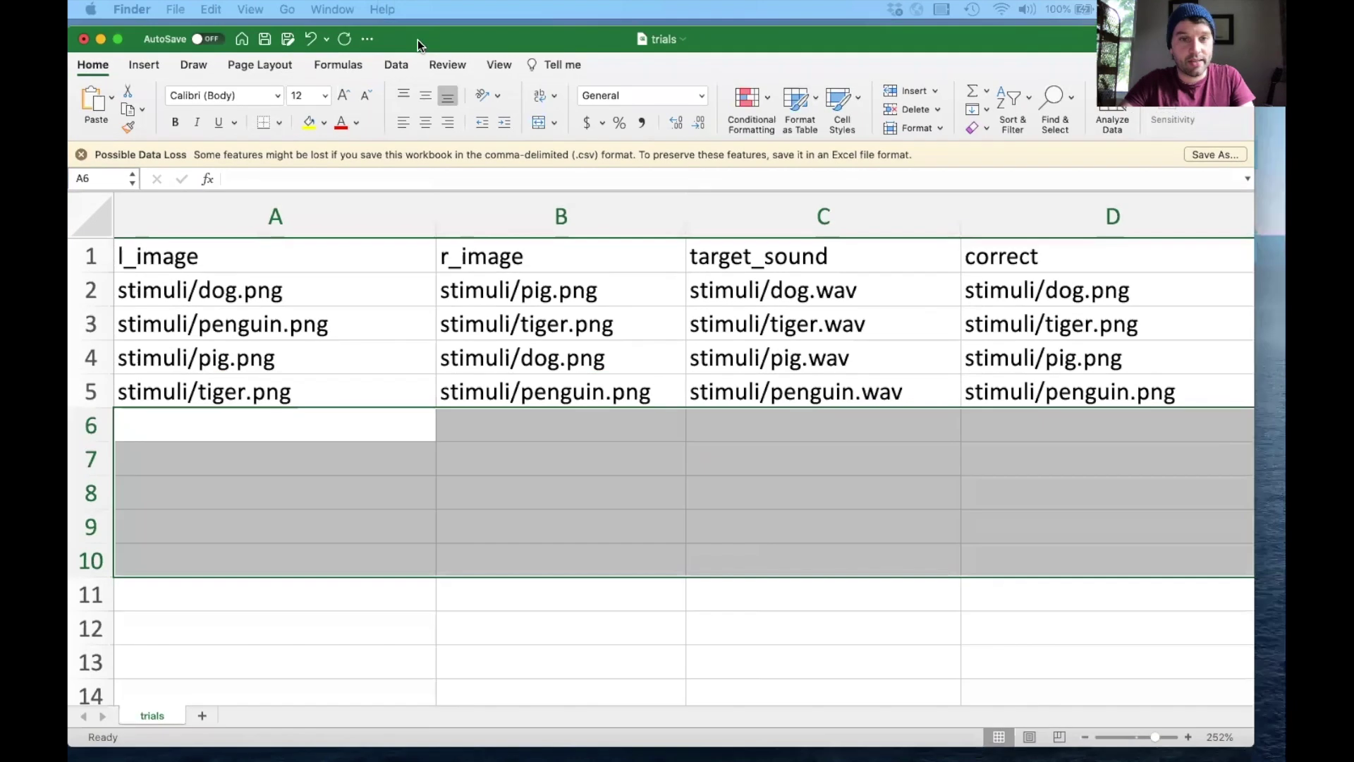
- Examine the l_image, r_image, target_sound and correct column headers and the first correct entry of the trials sheet
left_click(254, 320)
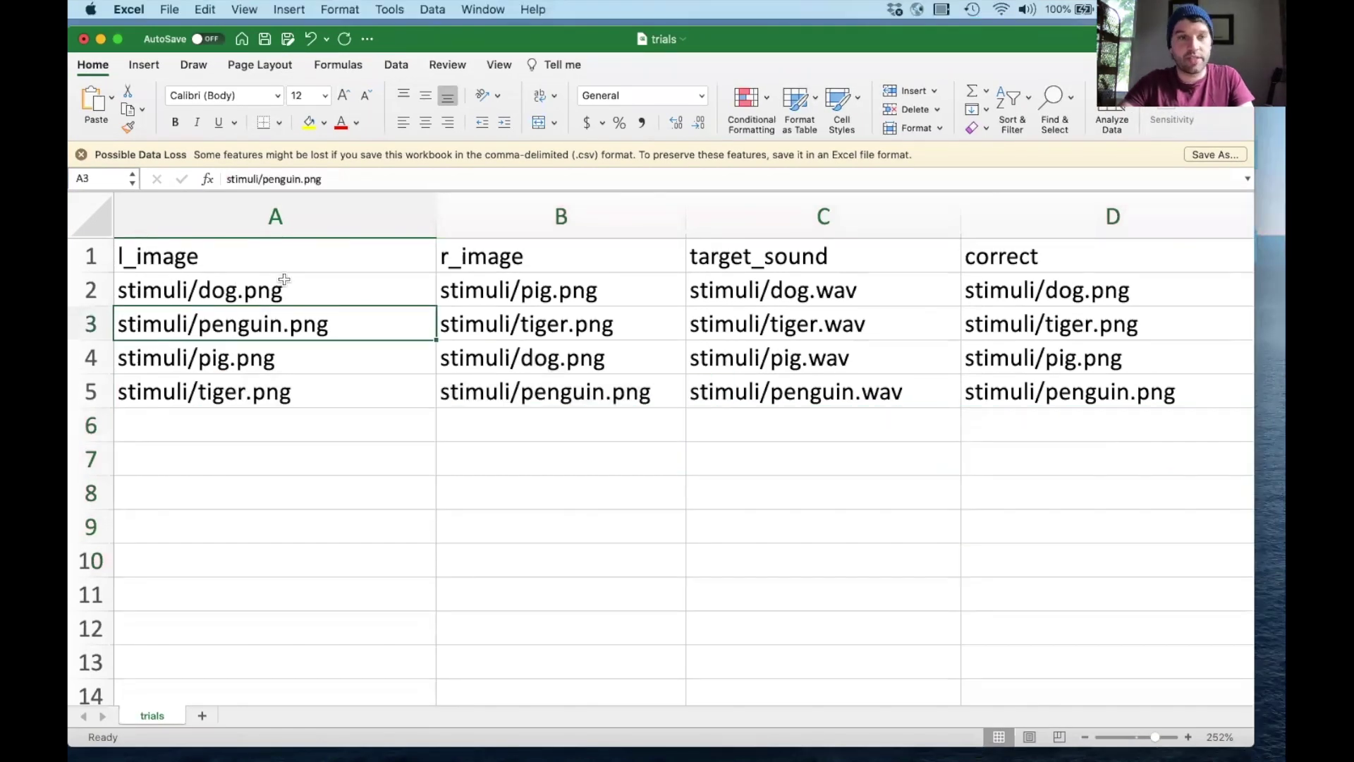
left_click(88, 257)
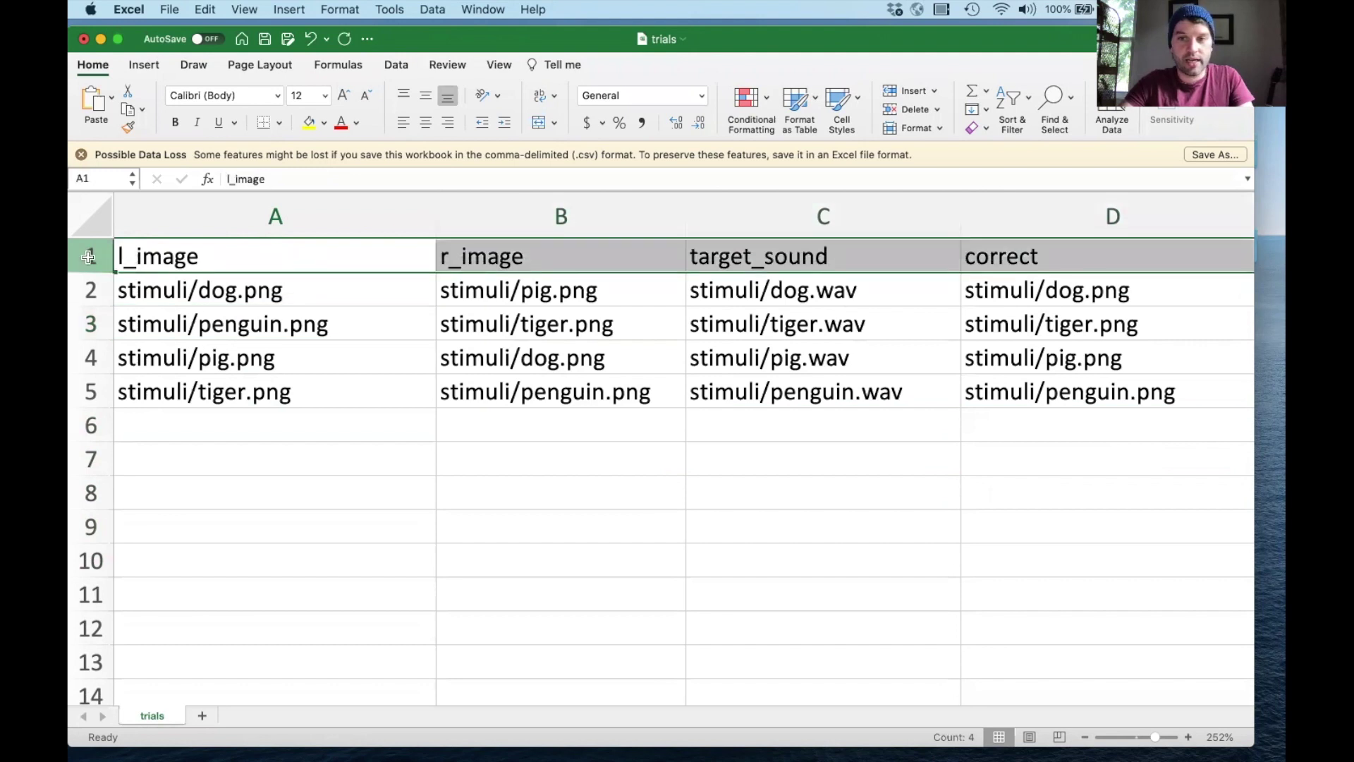
left_click(267, 247)
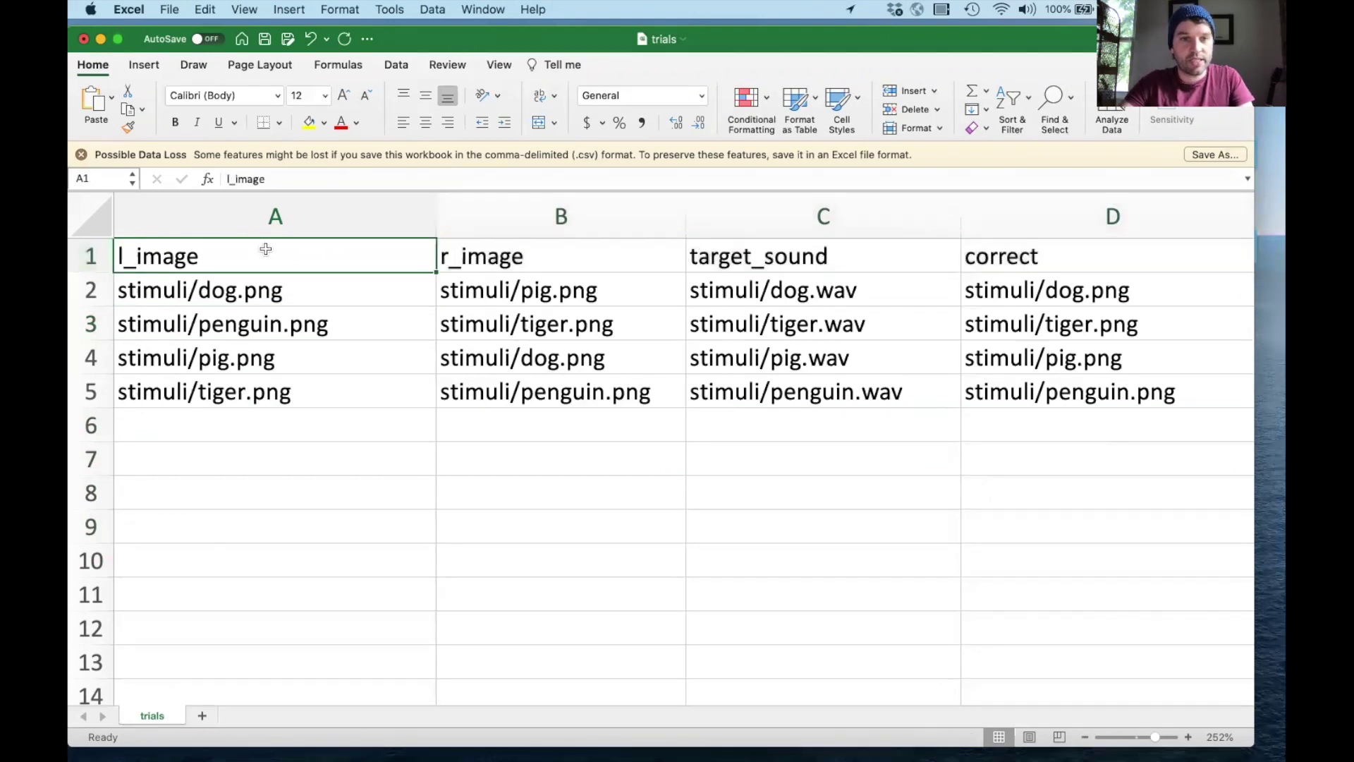
left_click(574, 242)
left_click(800, 249)
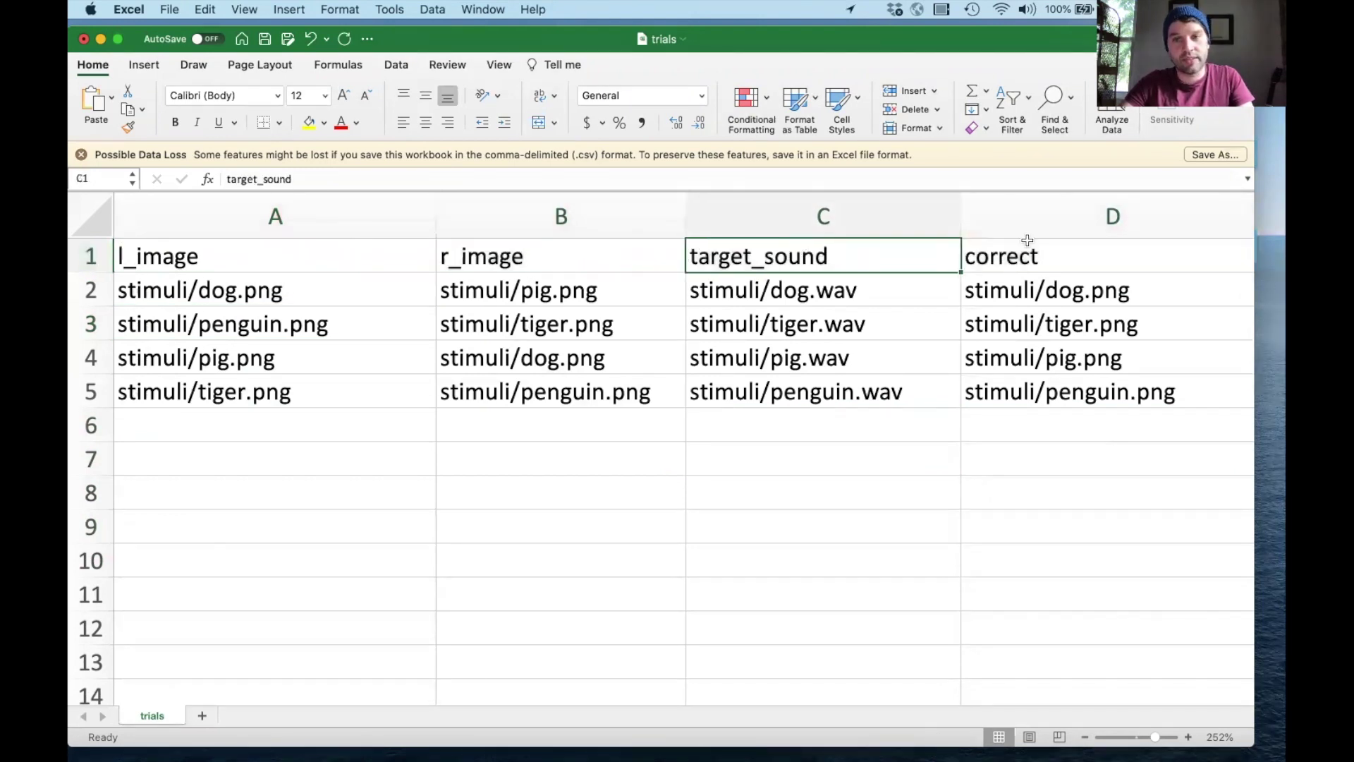
left_click(1072, 256)
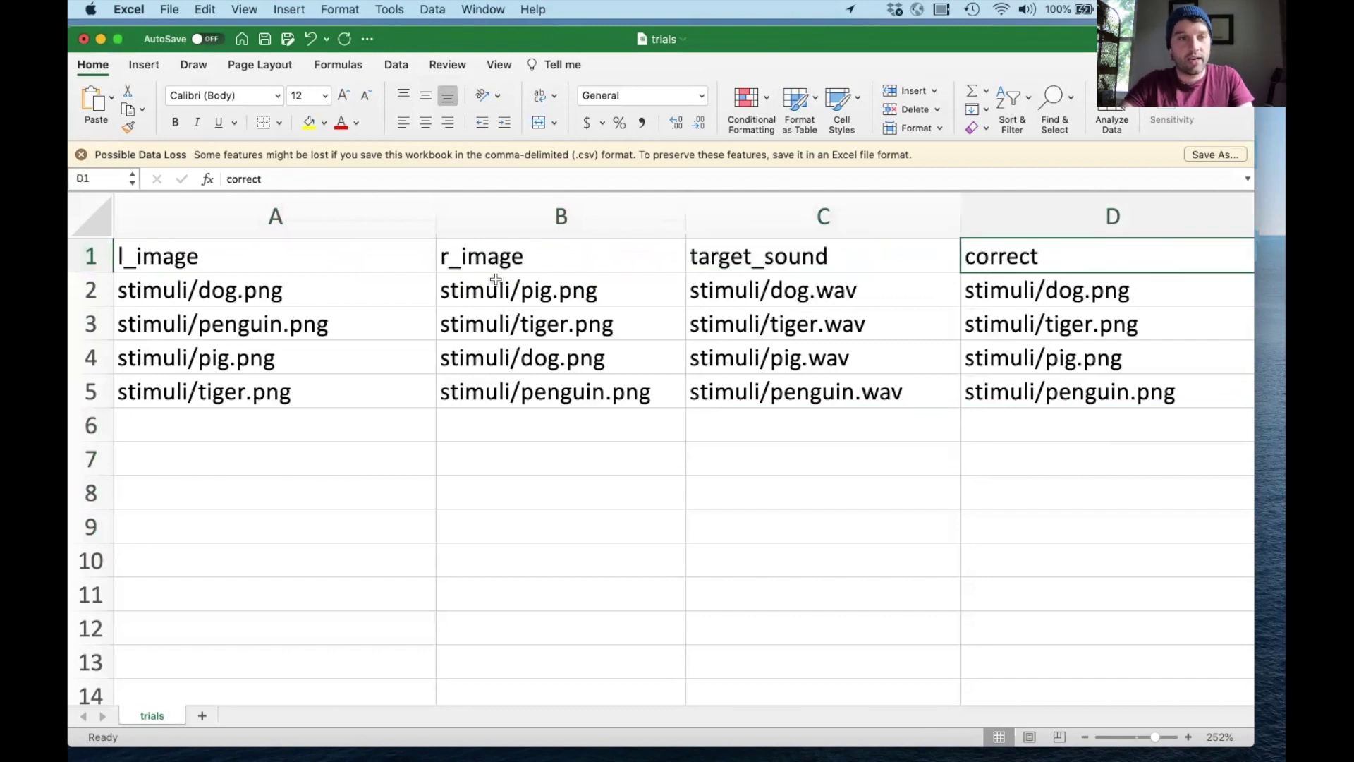
left_click(362, 254)
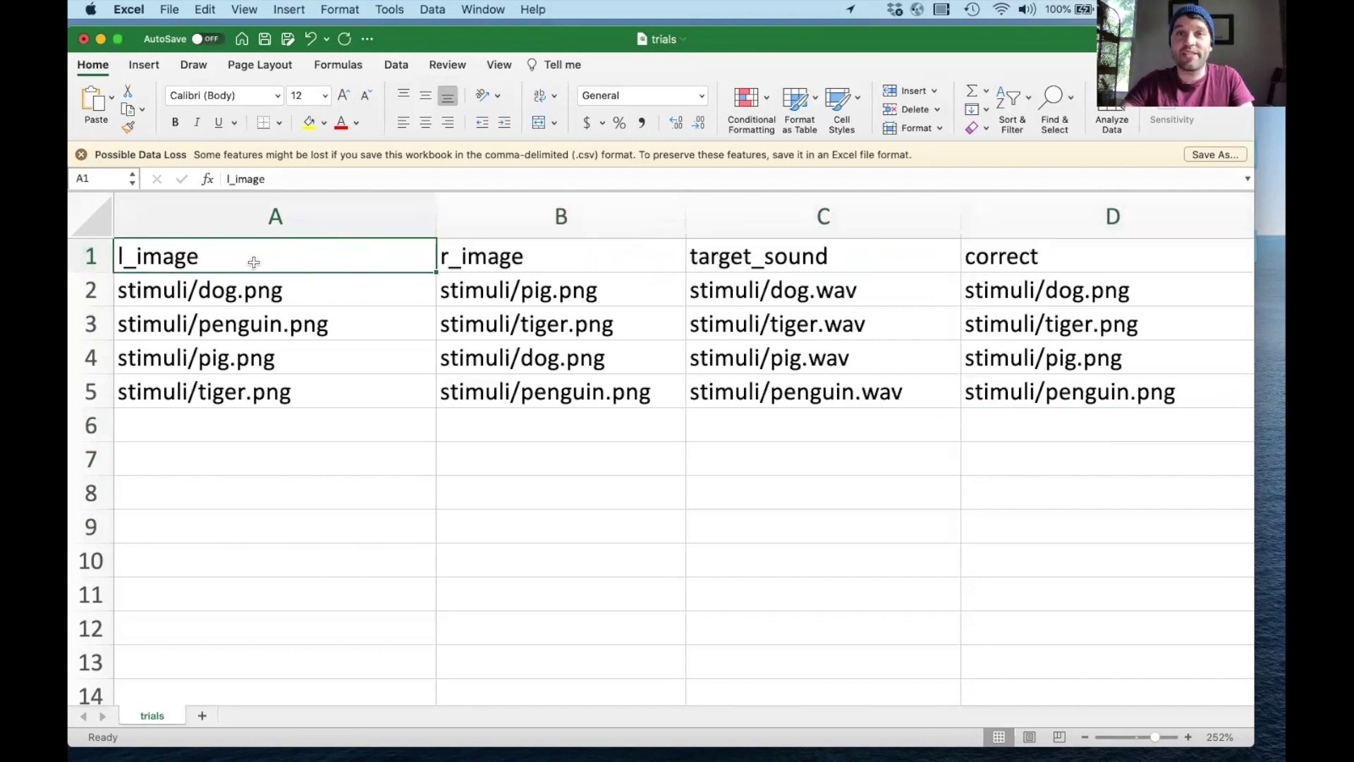
left_click(504, 256)
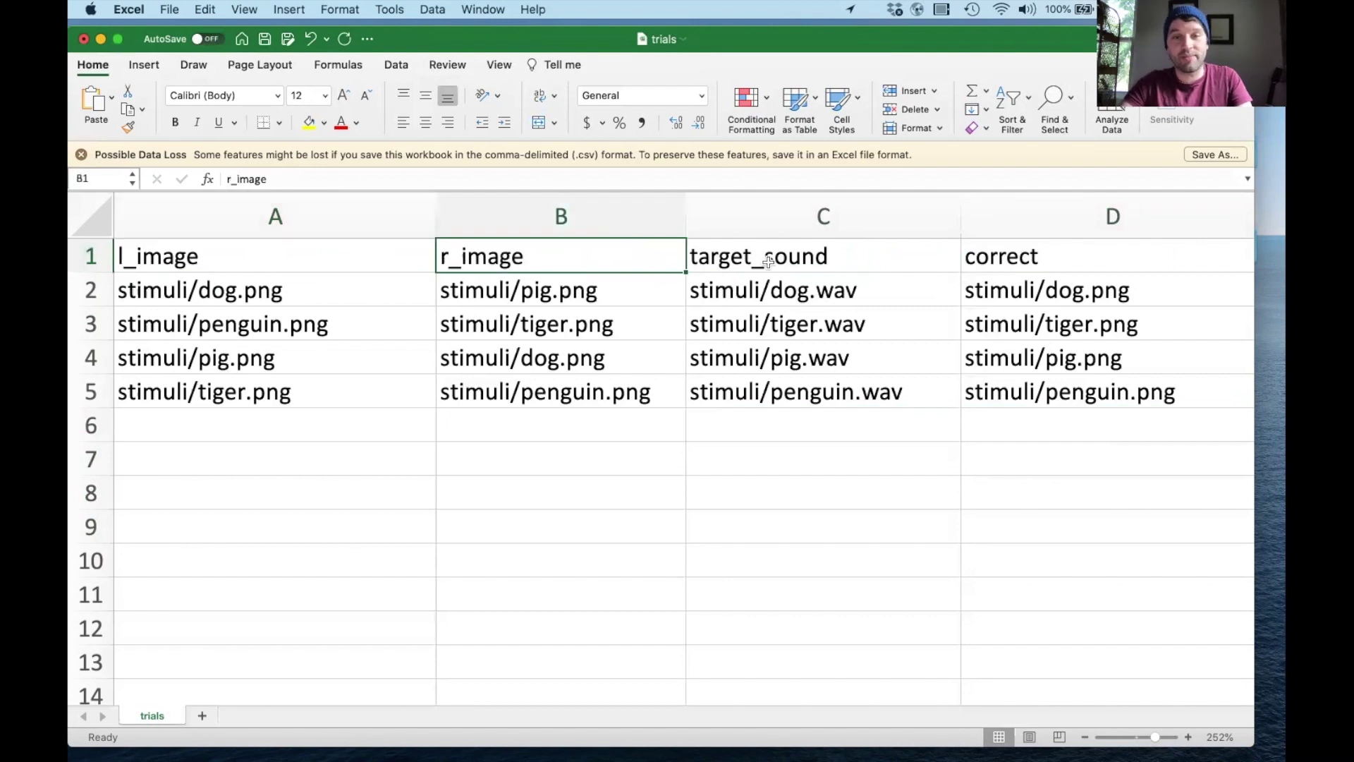
left_click(795, 259)
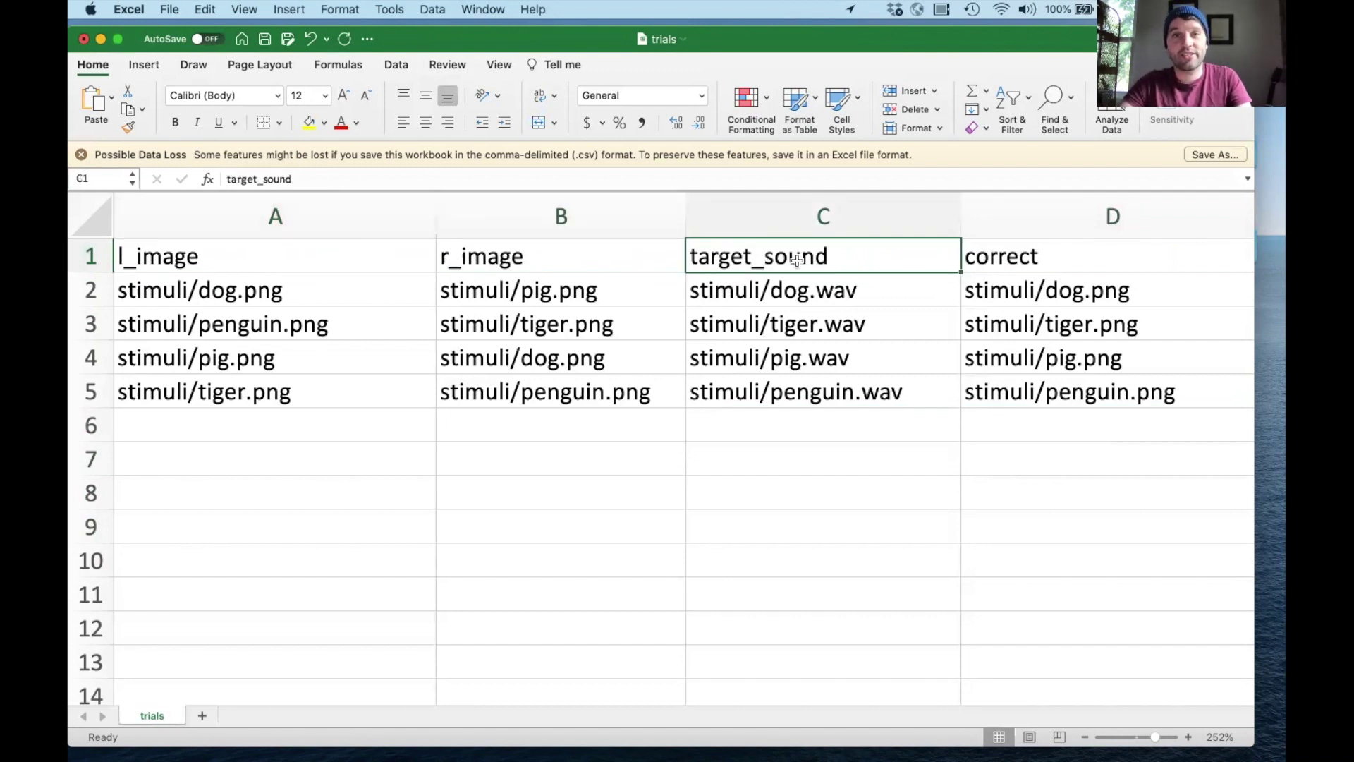
left_click(1012, 263)
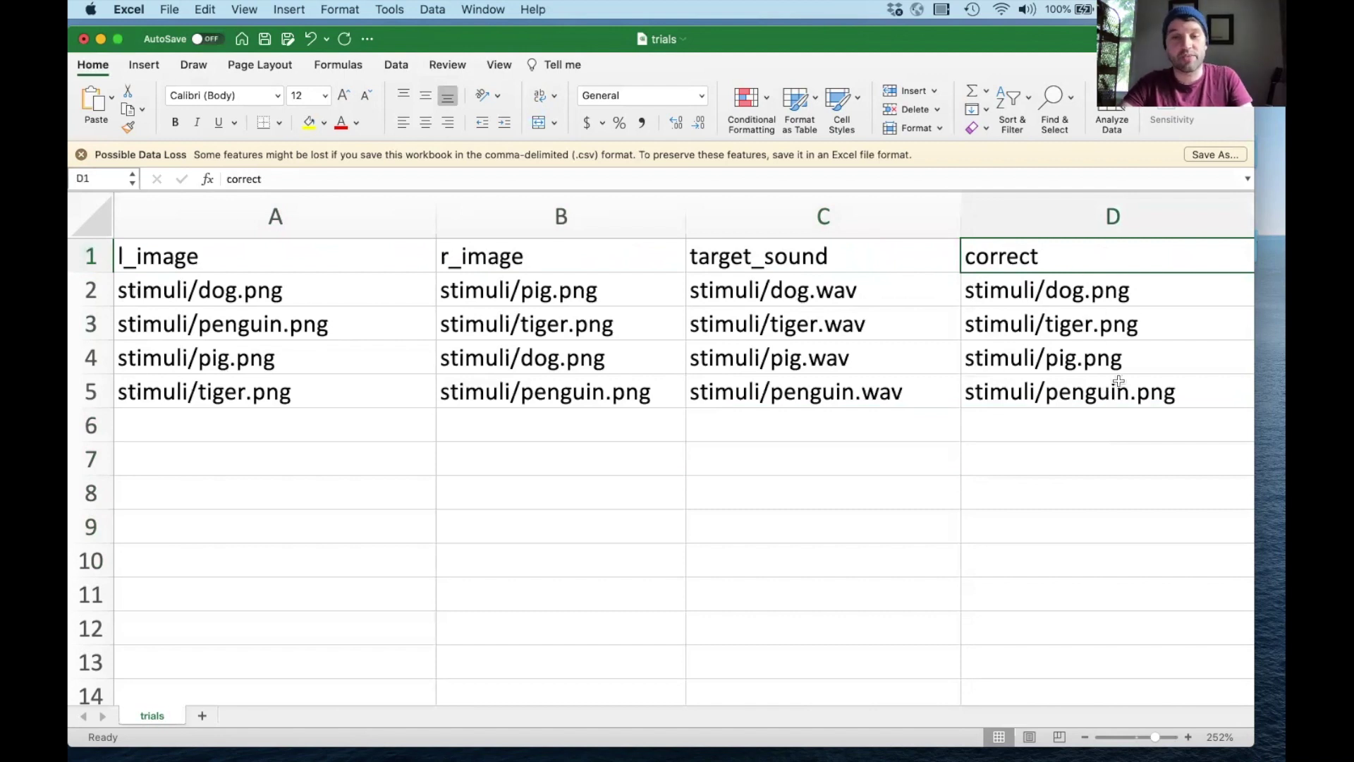
left_click(1125, 287)
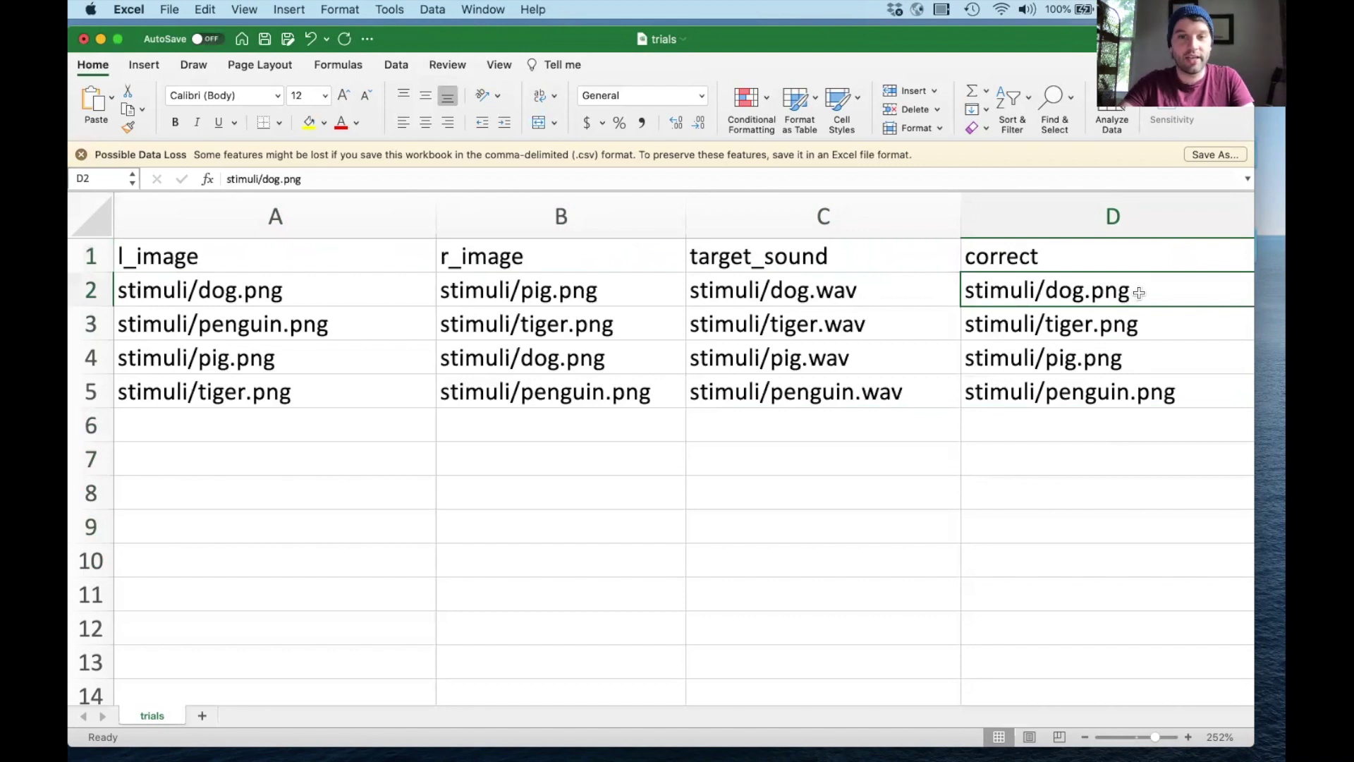
- Examine the images, sound and correct answer in trial rows 2 to 5, and return to PsychoPy Builder
left_click(89, 292)
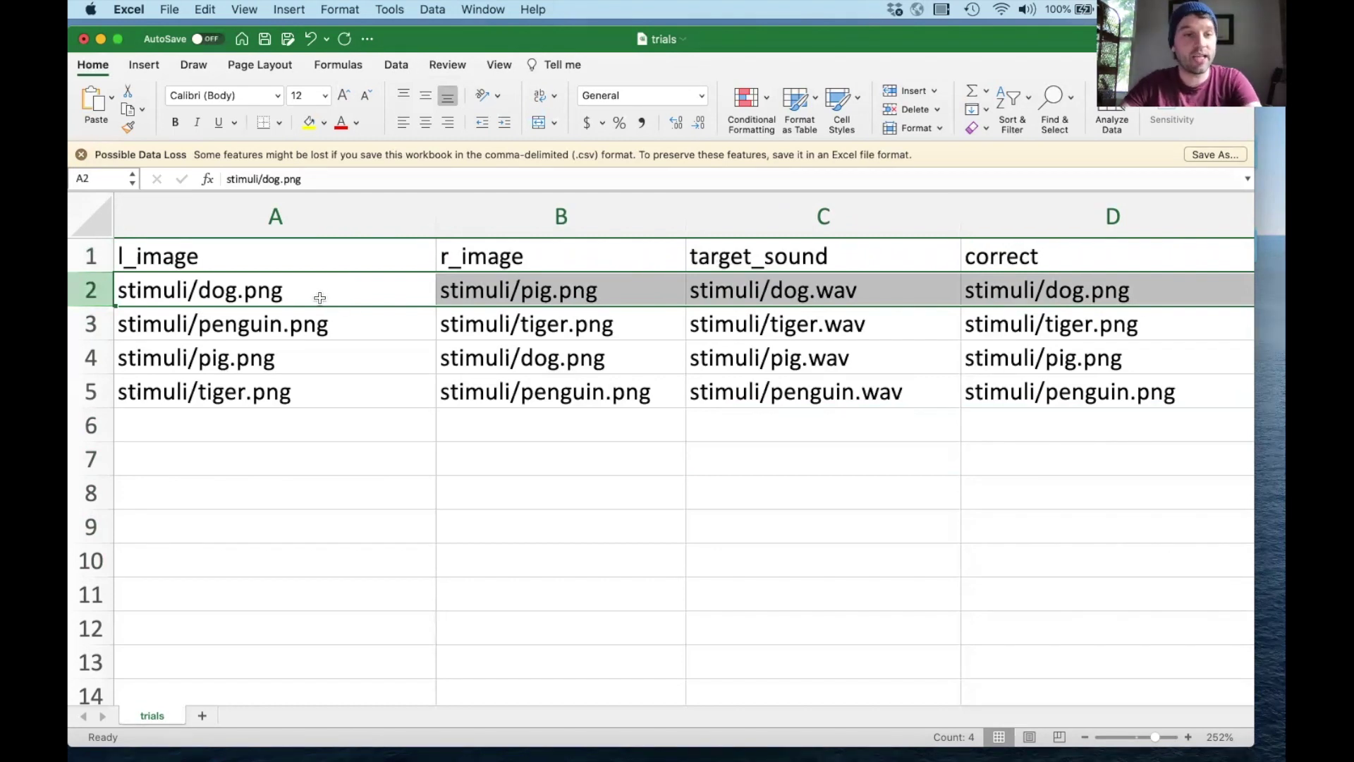
left_click(245, 287)
left_click(533, 308)
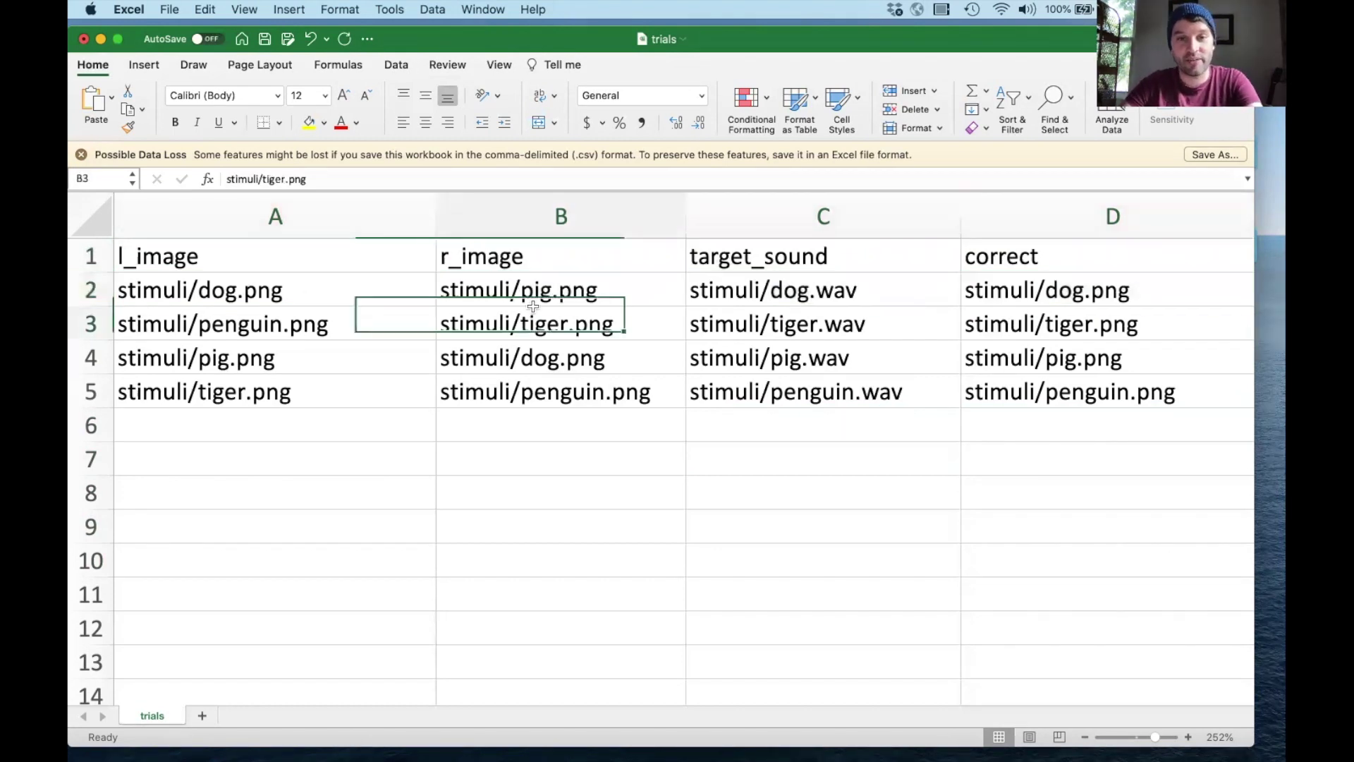
left_click(562, 284)
left_click(799, 294)
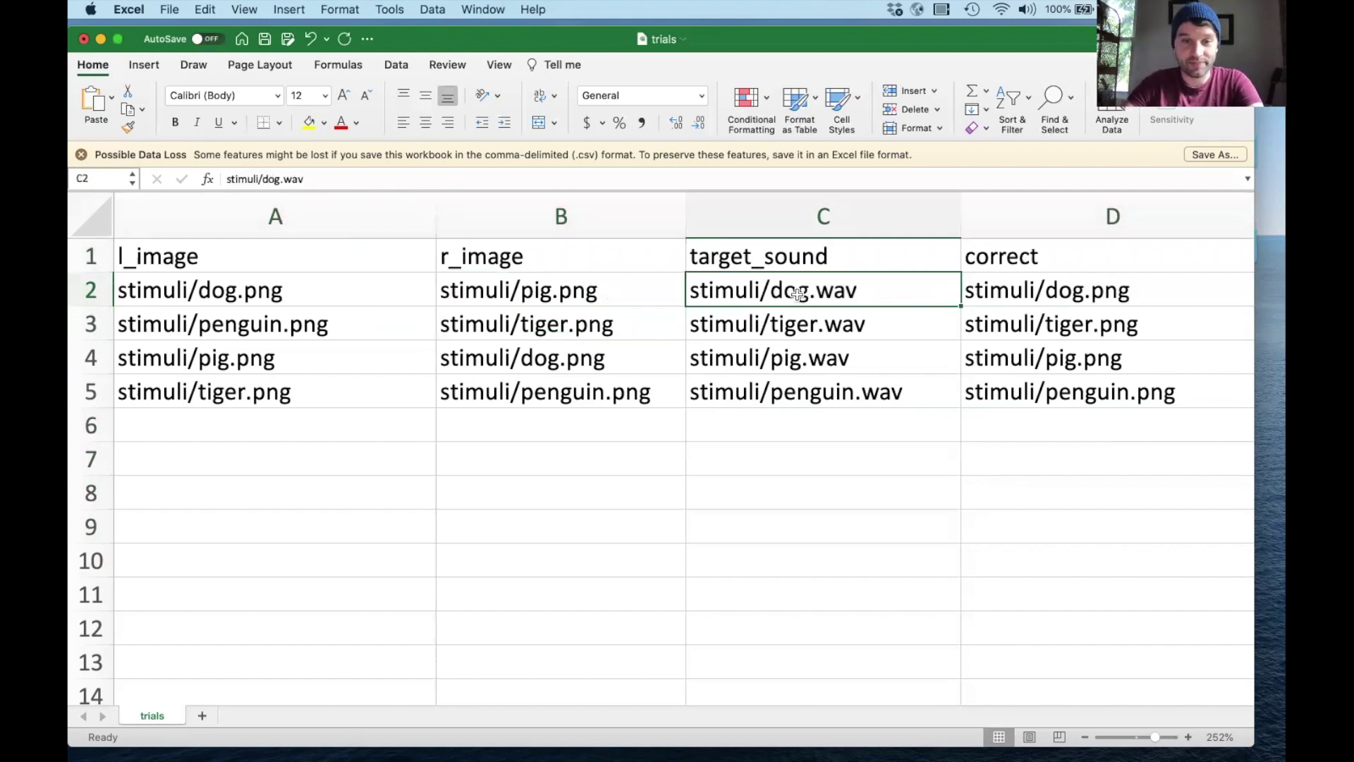
left_click(85, 325)
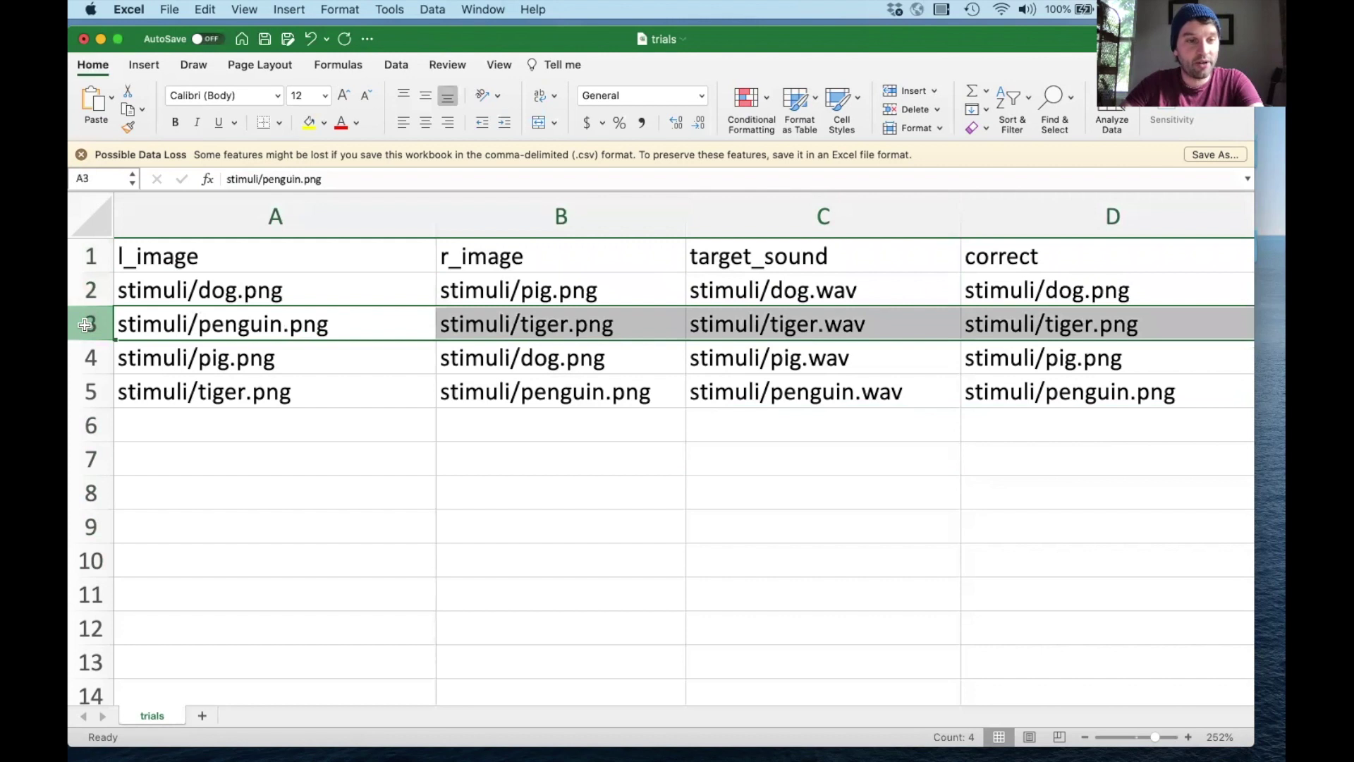
left_click(88, 360)
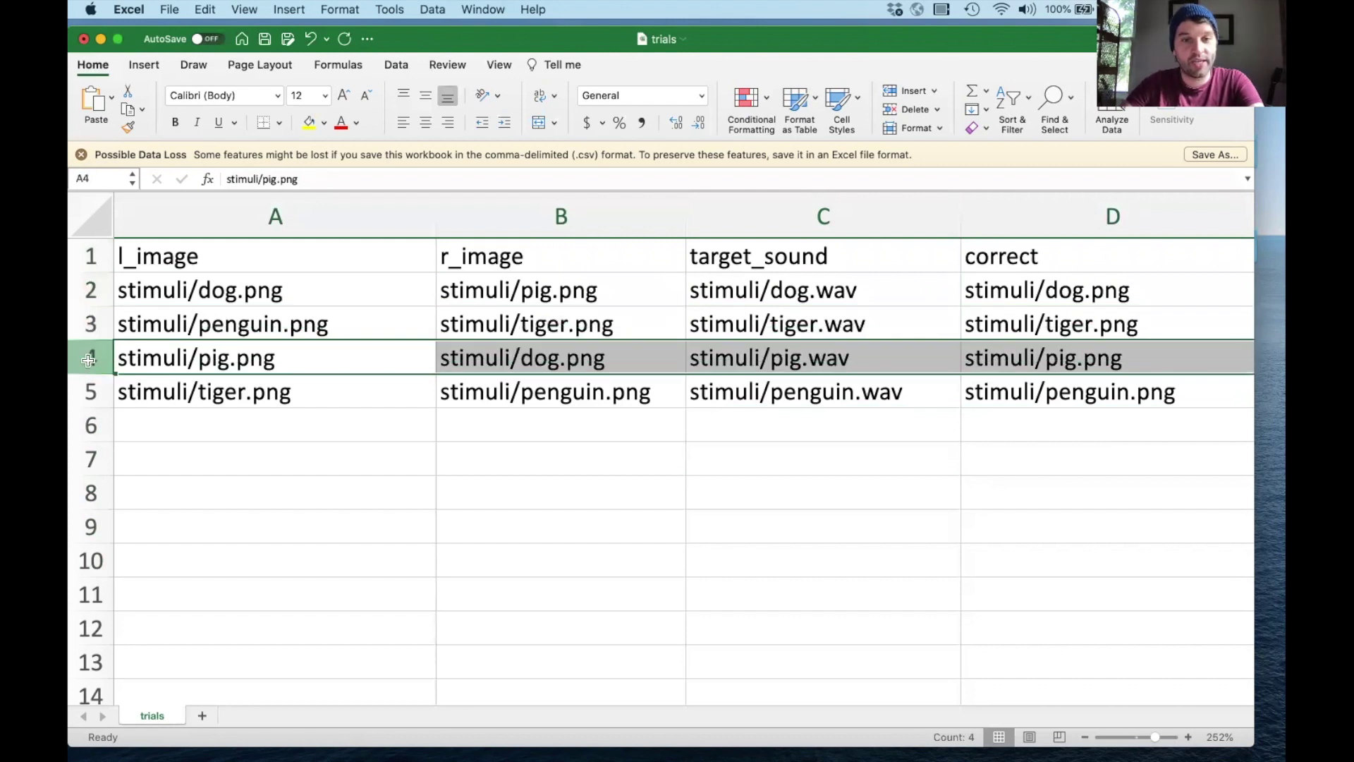
left_click(85, 392)
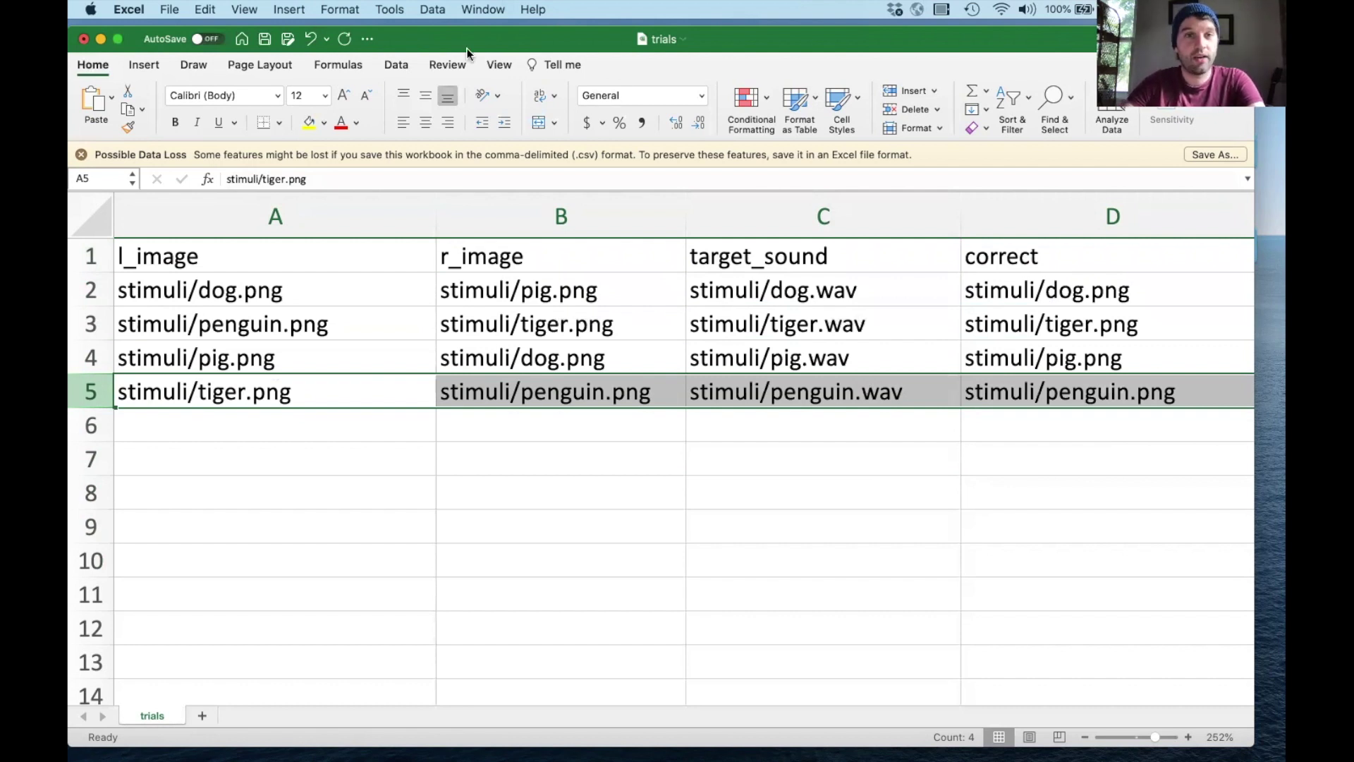
key("super+m")
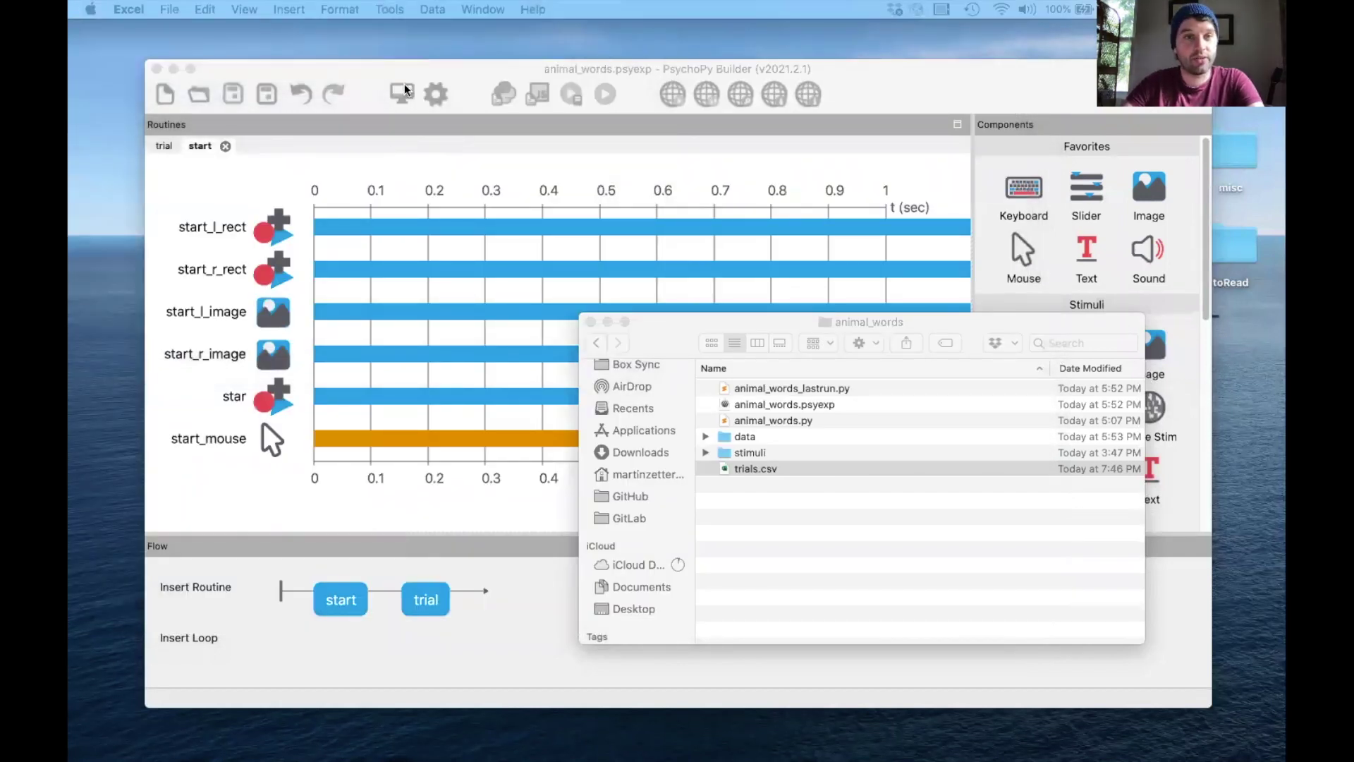
left_click(374, 74)
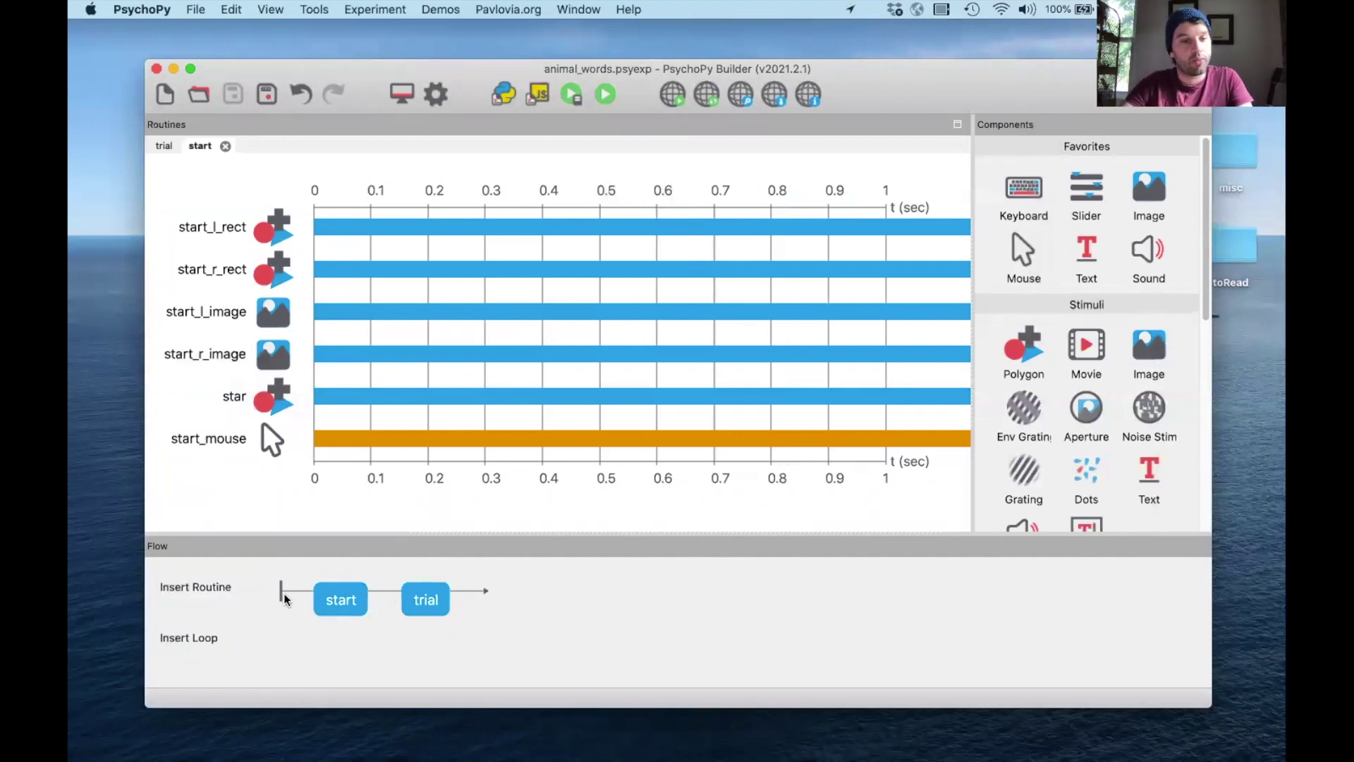
- Insert a loop in the flow around both the start and trial routines and set its loop type to sequential
left_click(196, 635)
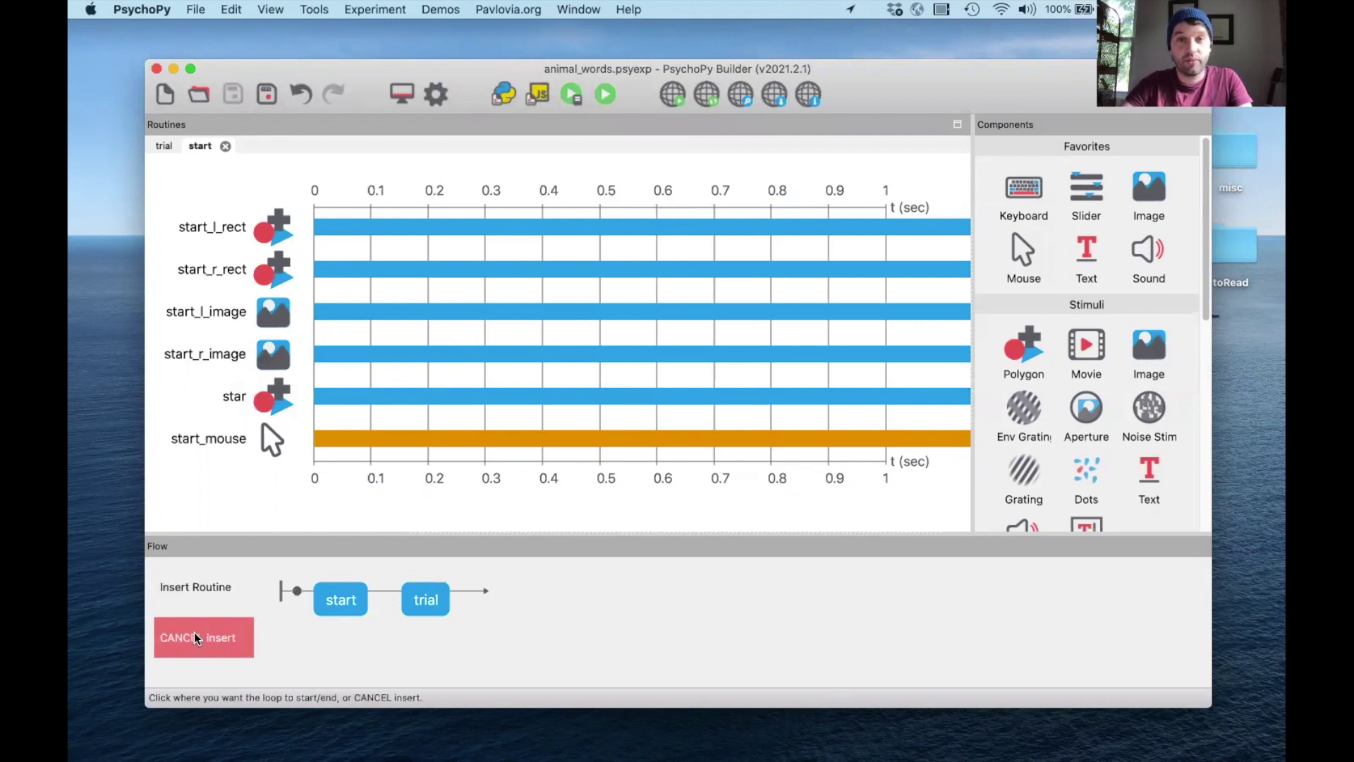
left_click(296, 591)
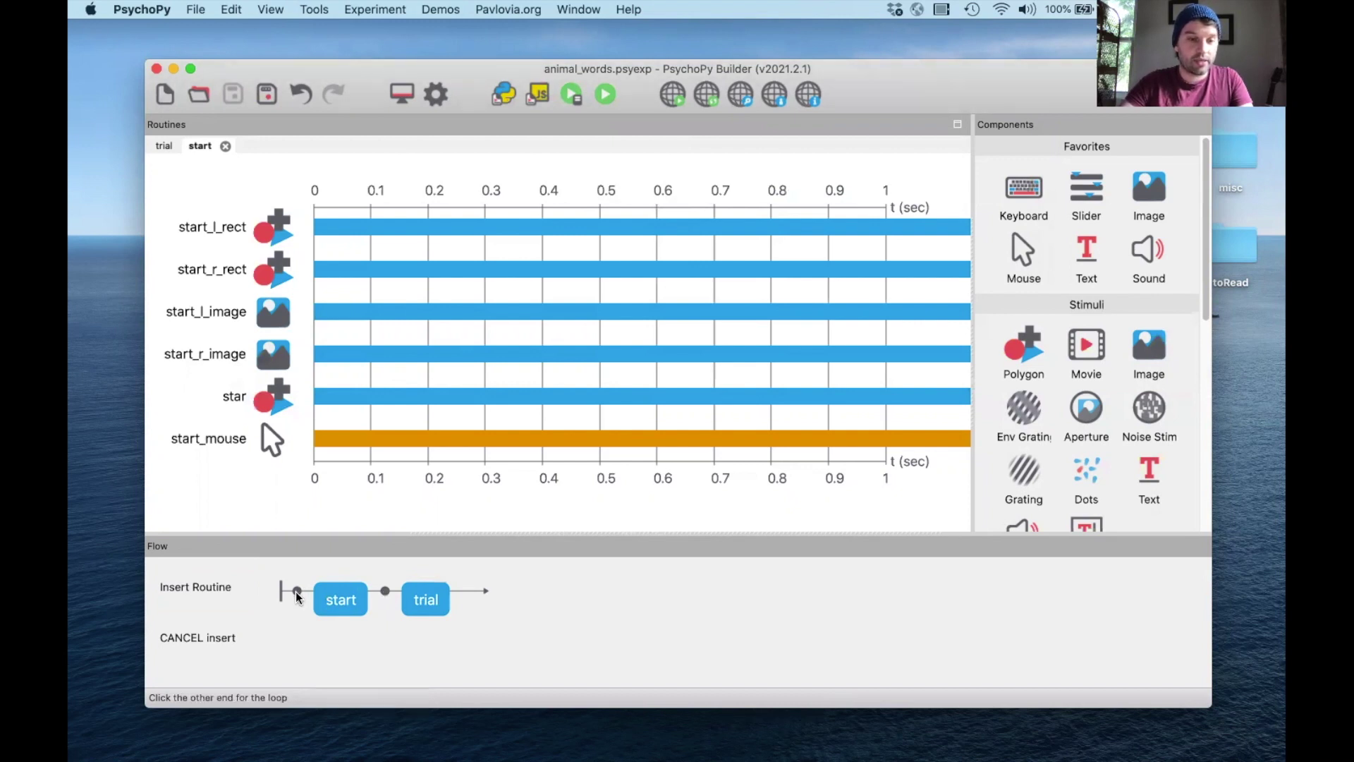
left_click(469, 590)
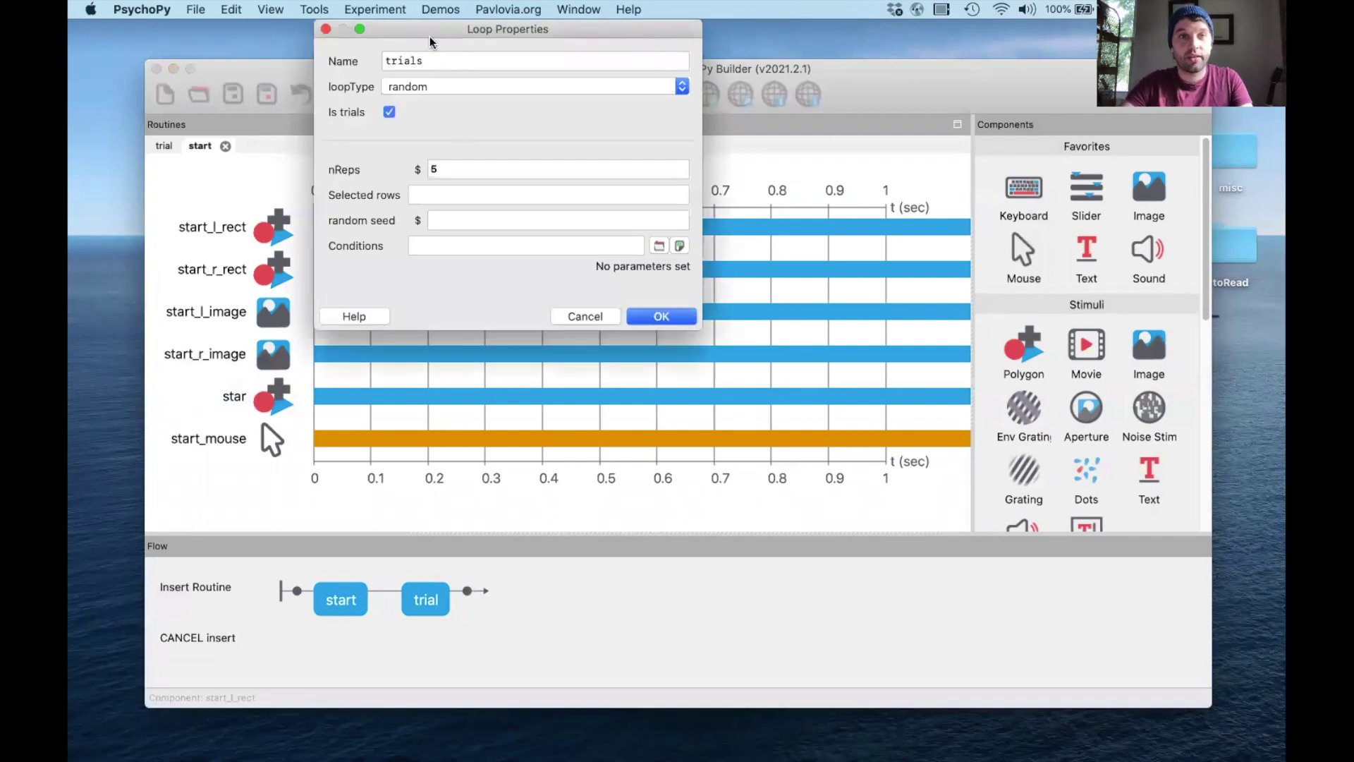
left_click_drag(426, 43, 461, 156)
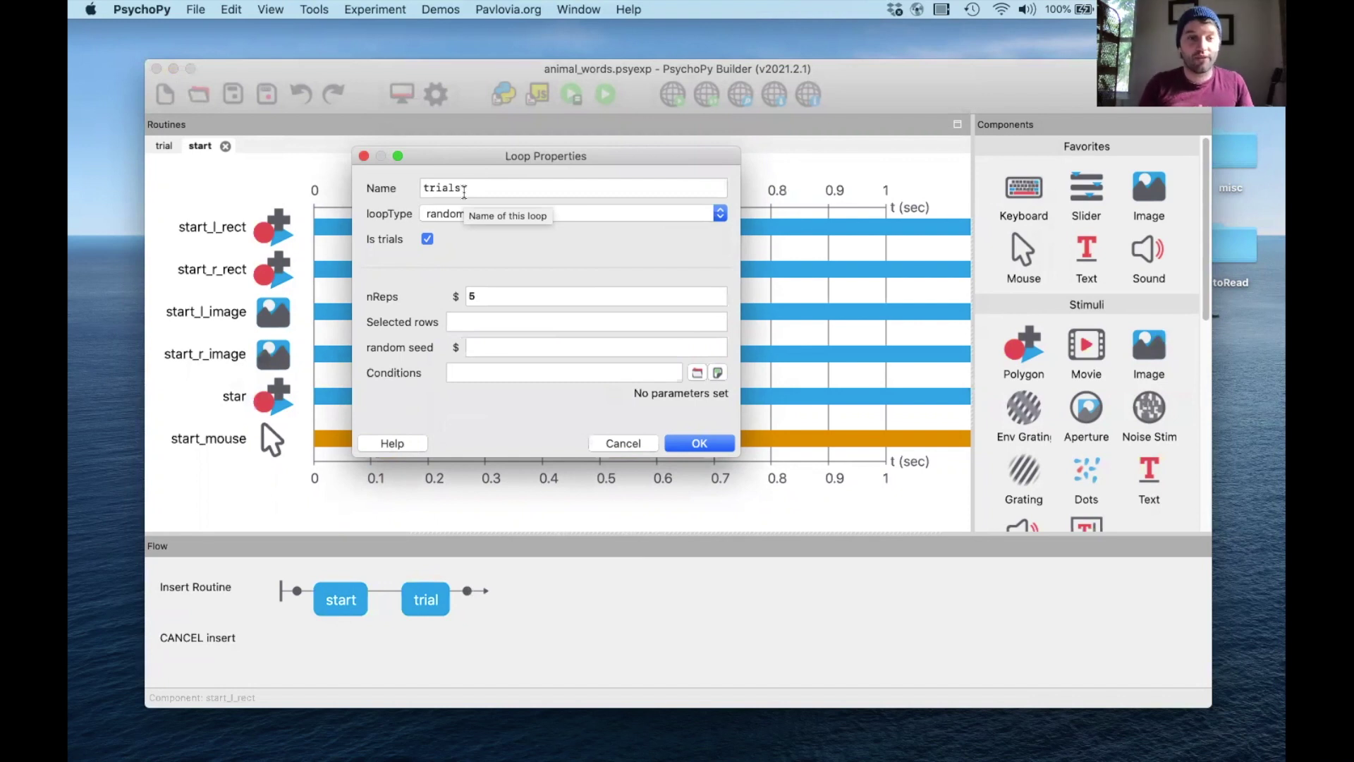
double_click(464, 189)
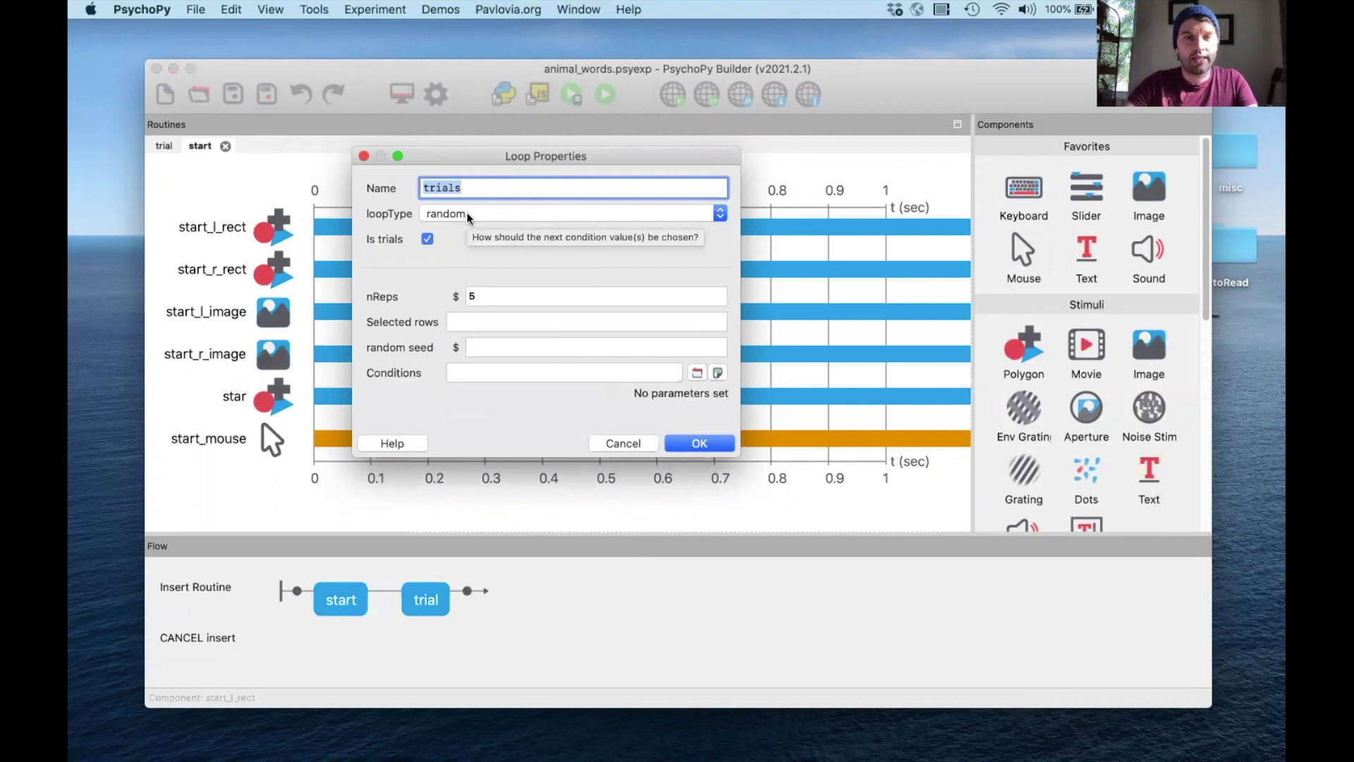
left_click(467, 215)
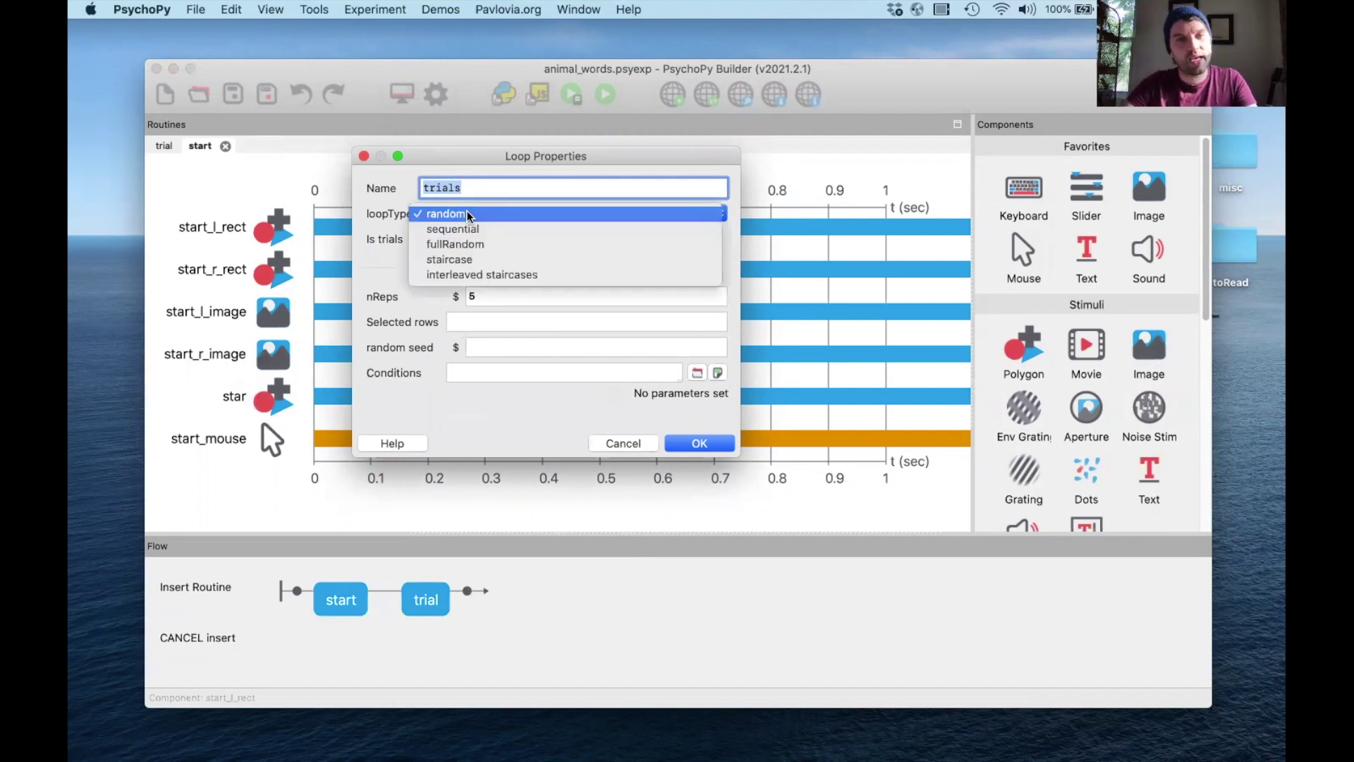
left_click(465, 229)
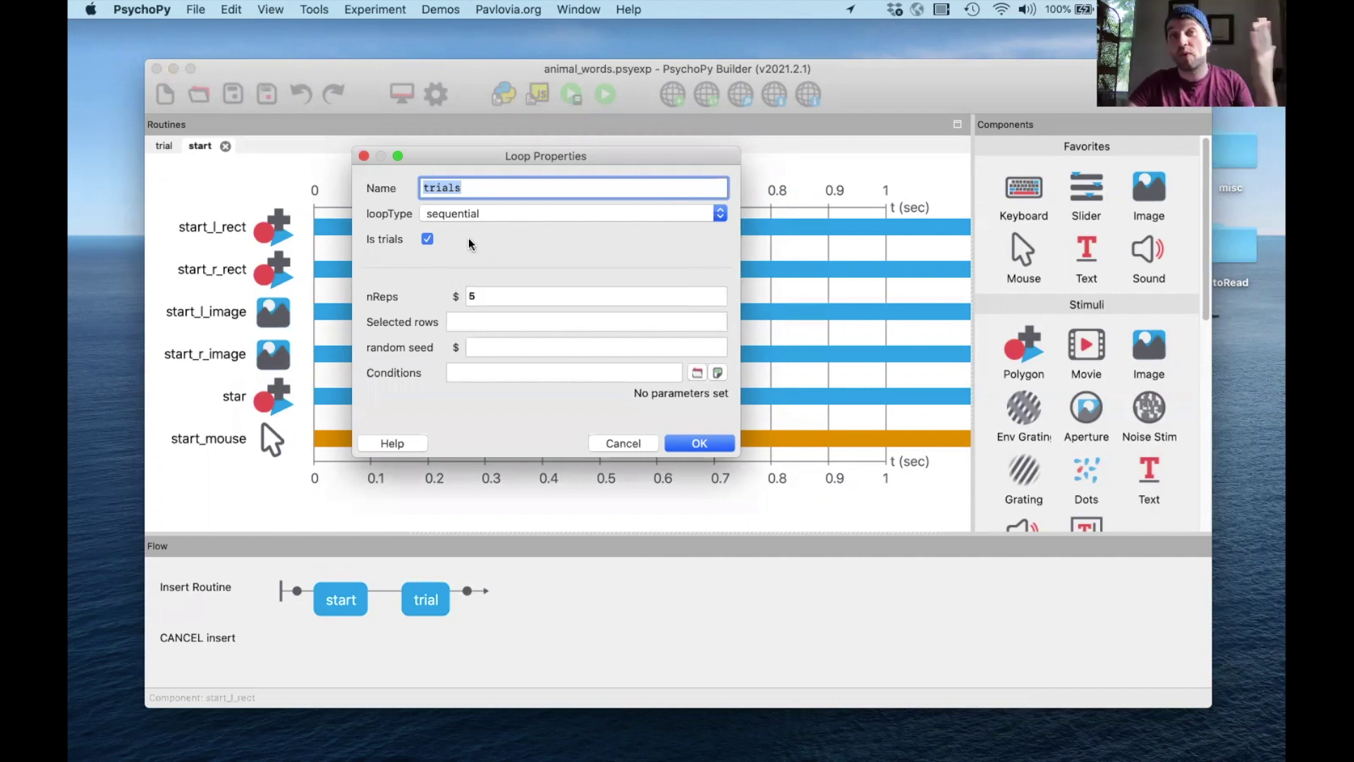
- Set the trials loop to 1 repetition and load trials.csv from the animal_words folder as its conditions file
left_click(489, 296)
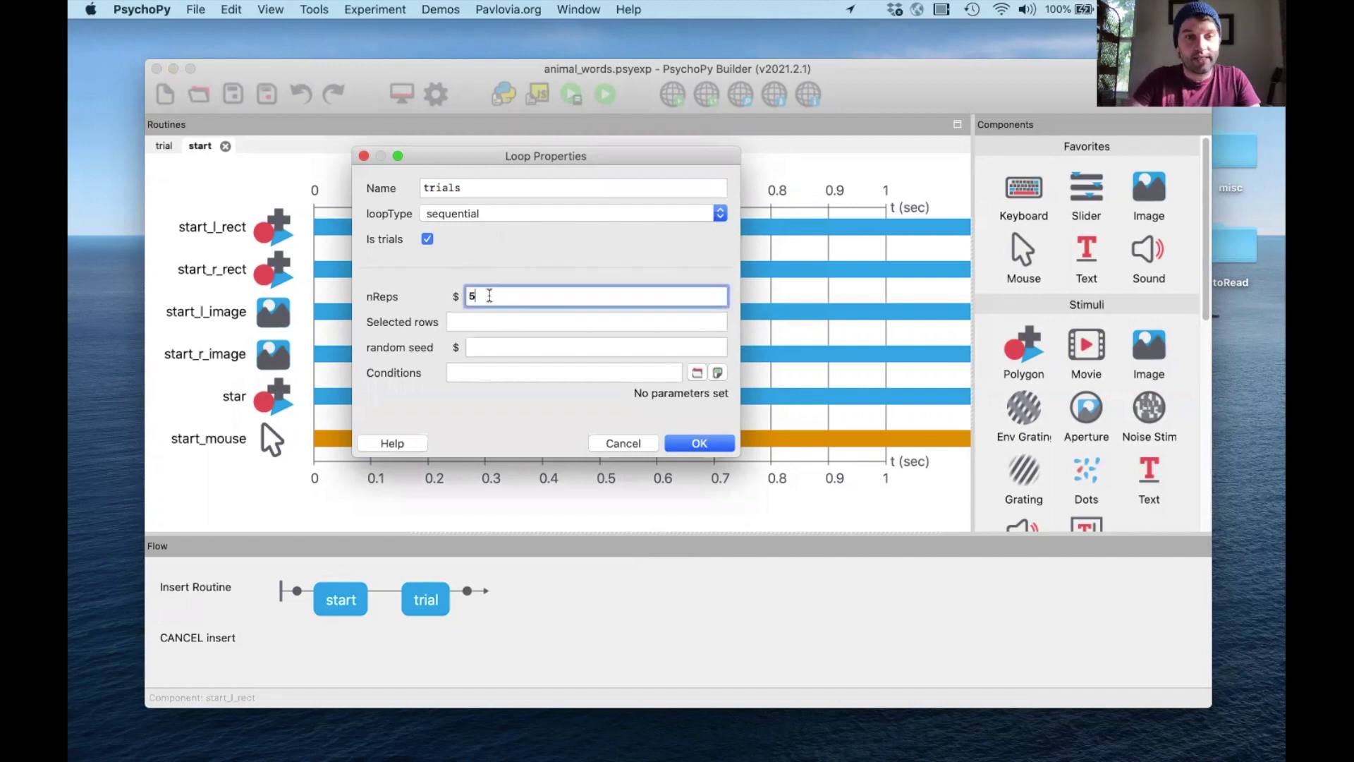
key("BackSpace")
type("1")
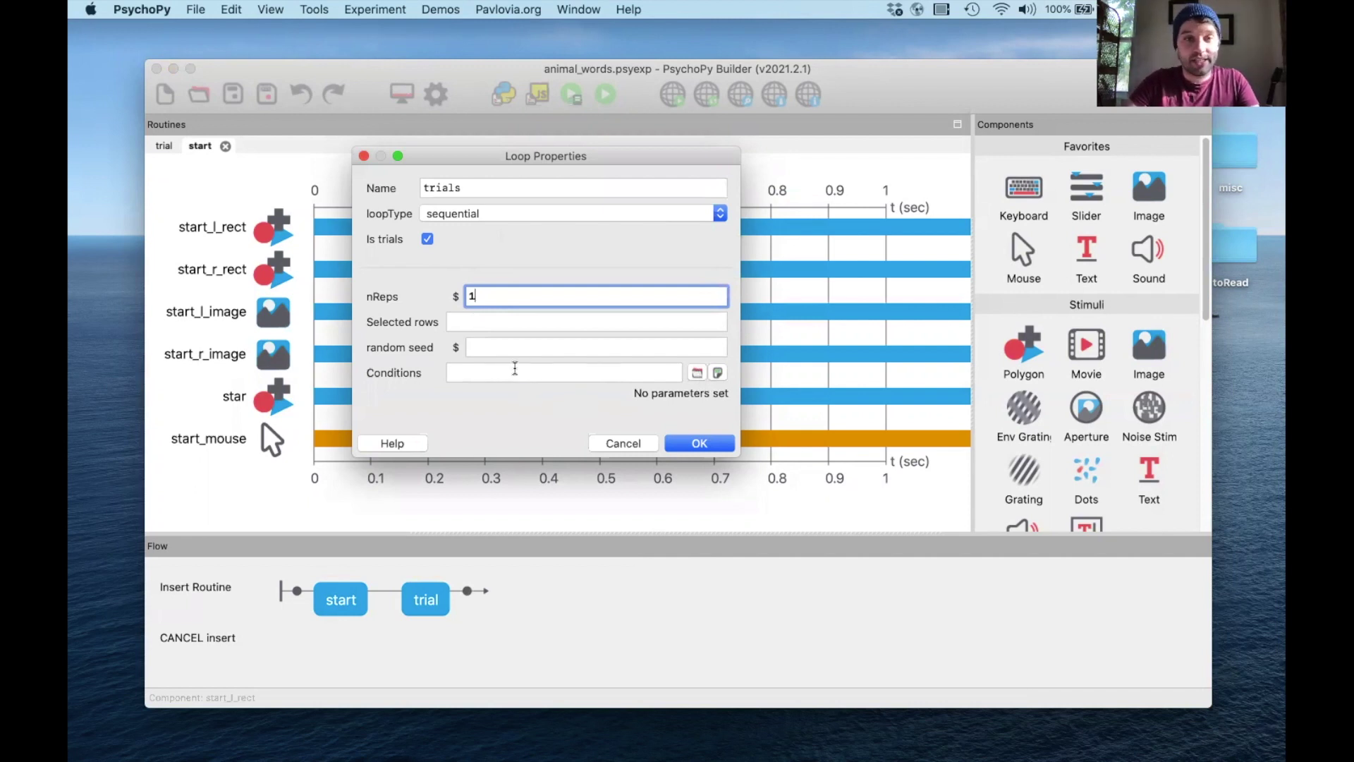
left_click(696, 376)
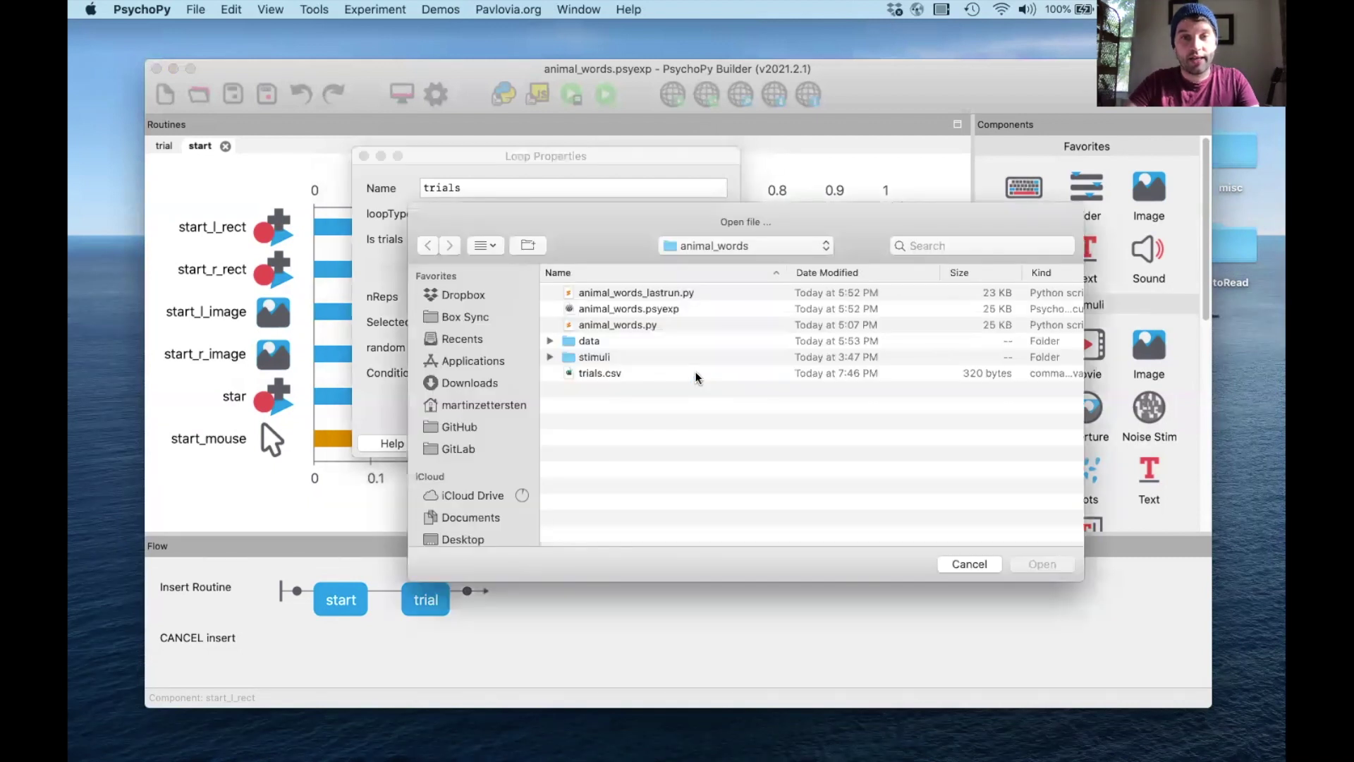
left_click(616, 375)
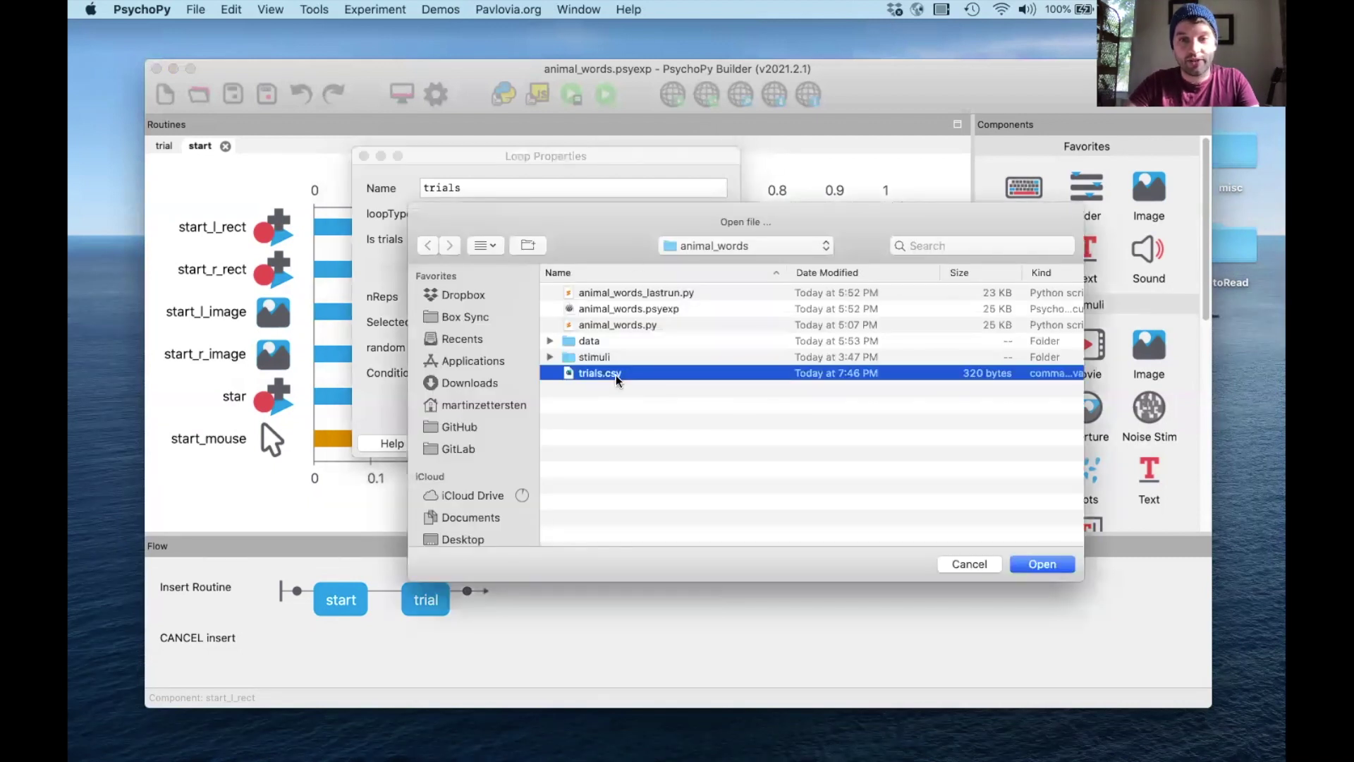
left_click(1042, 565)
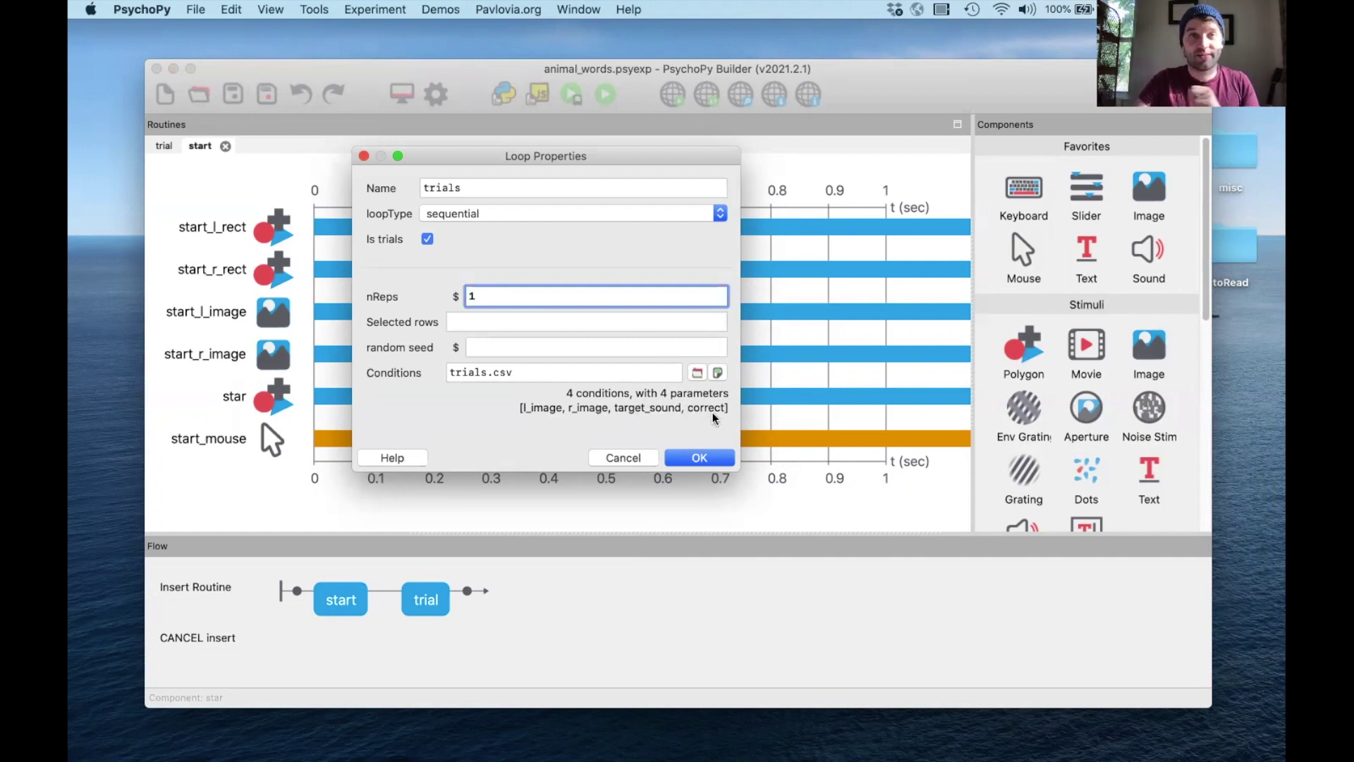
left_click(697, 457)
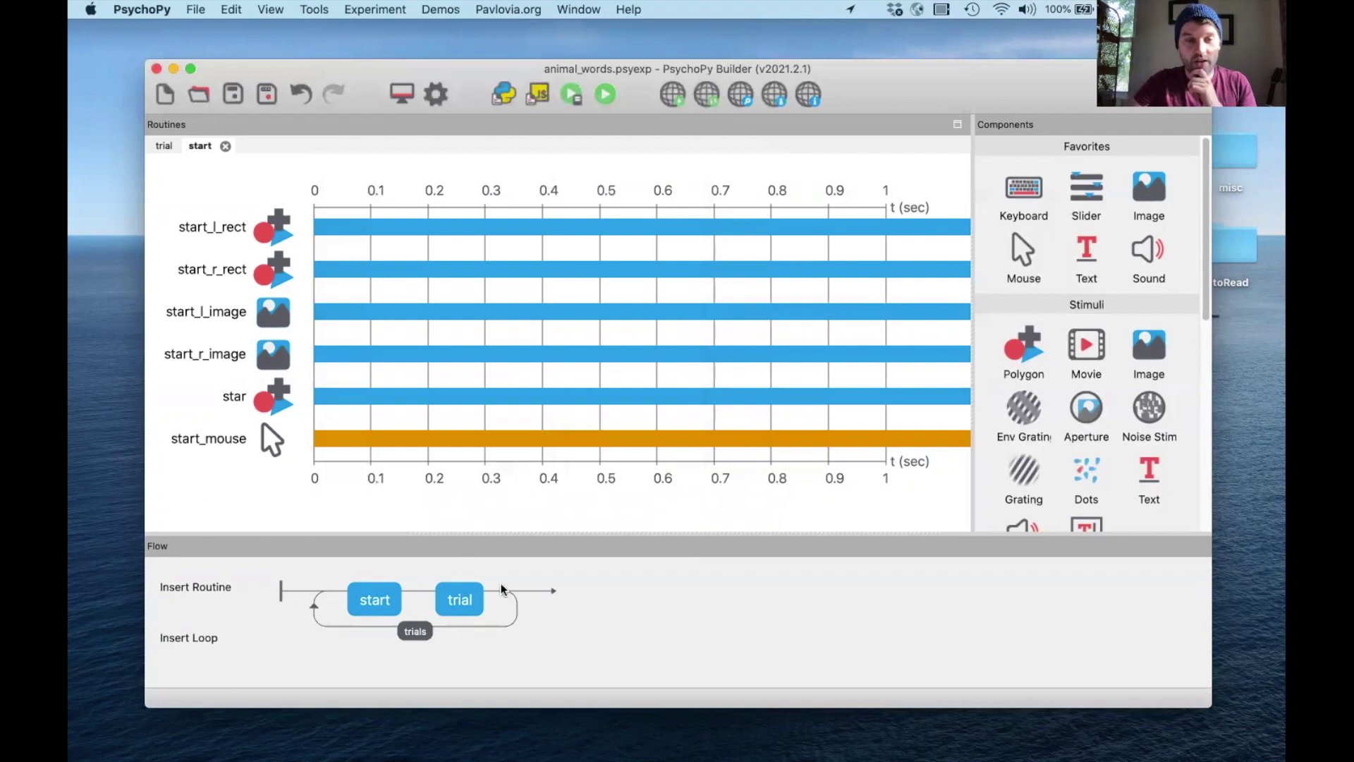
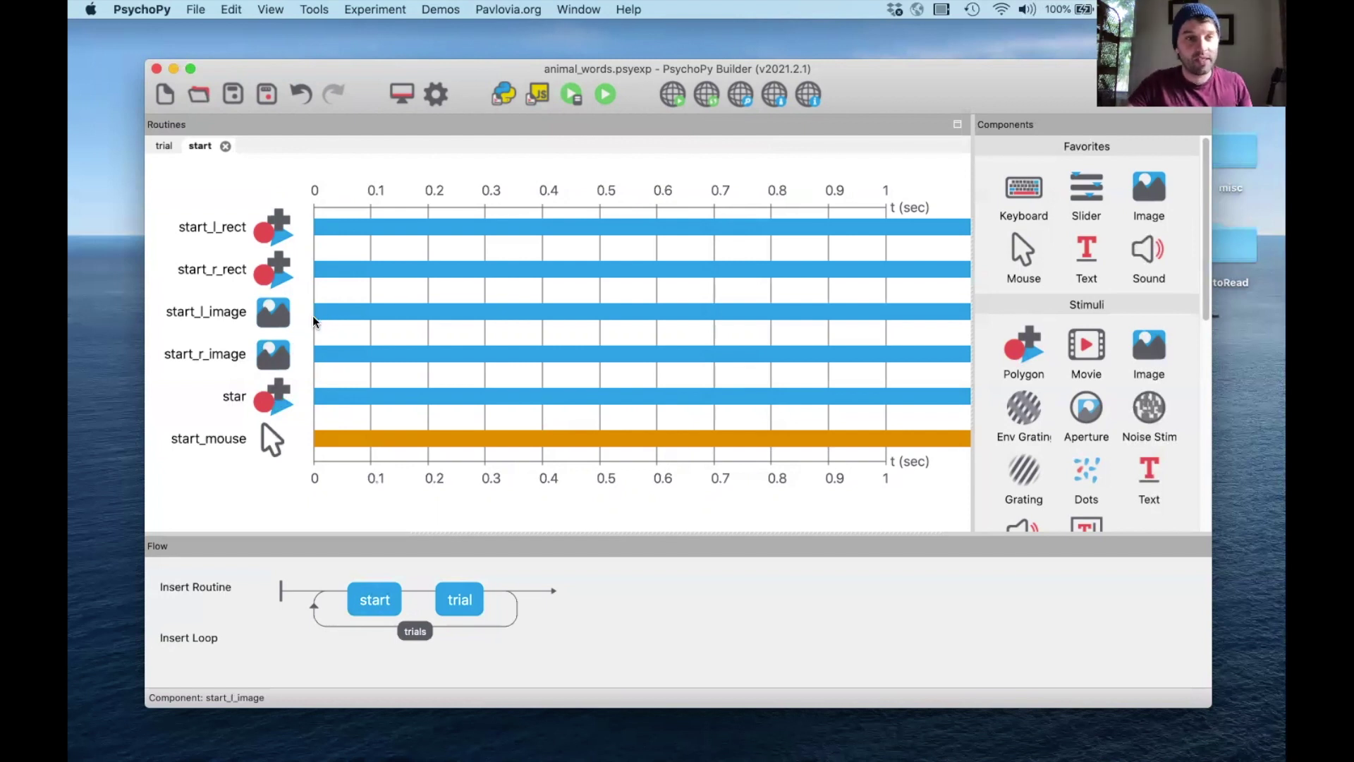
- In the start routine, replace the image of the start_l_image component with the variable $l_image
left_click(370, 604)
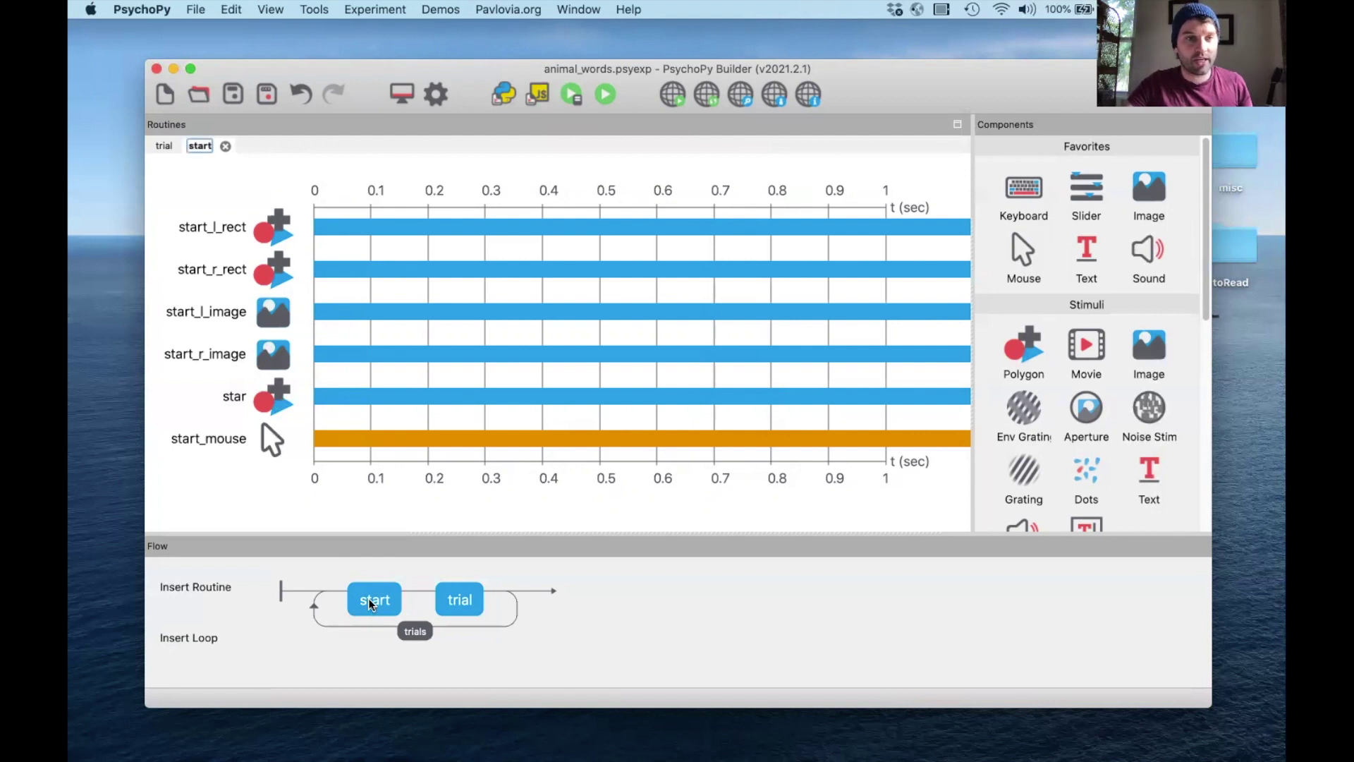
left_click(266, 315)
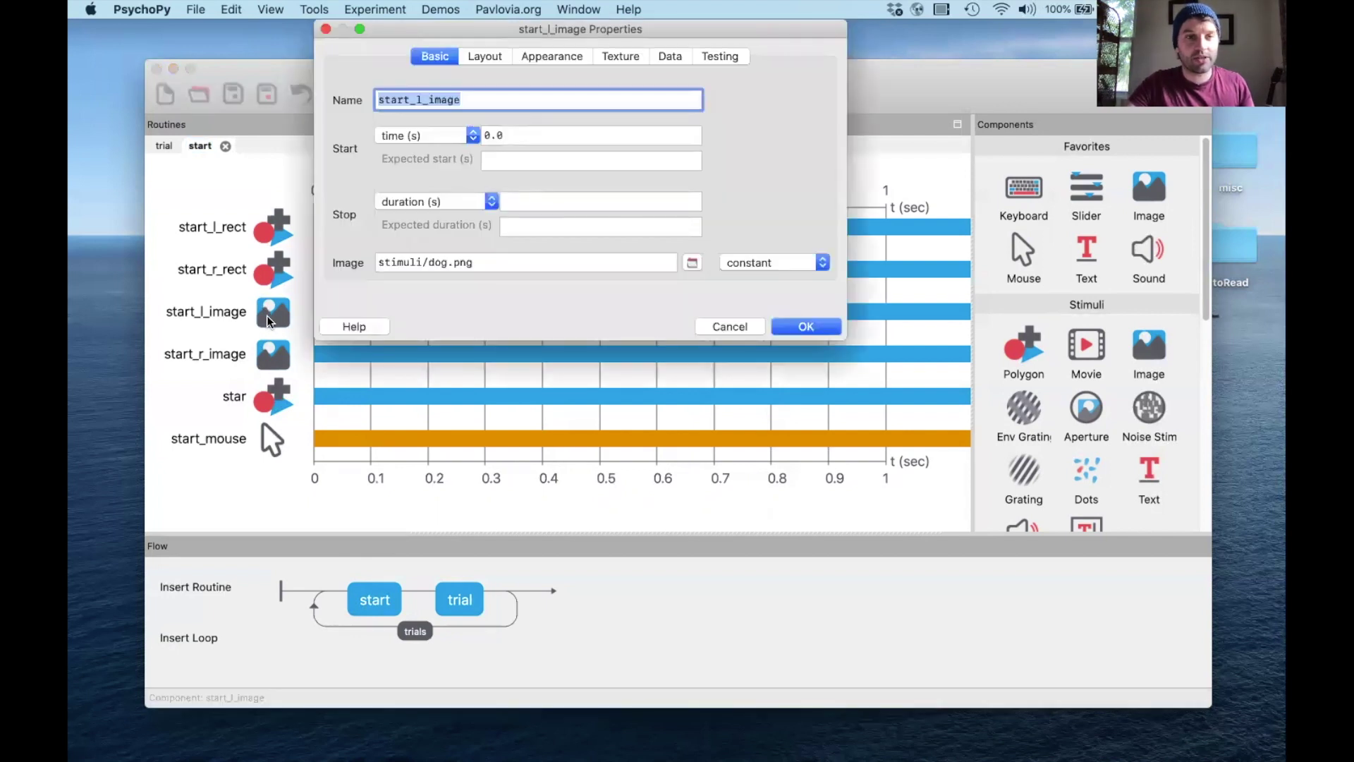
left_click_drag(426, 30, 456, 146)
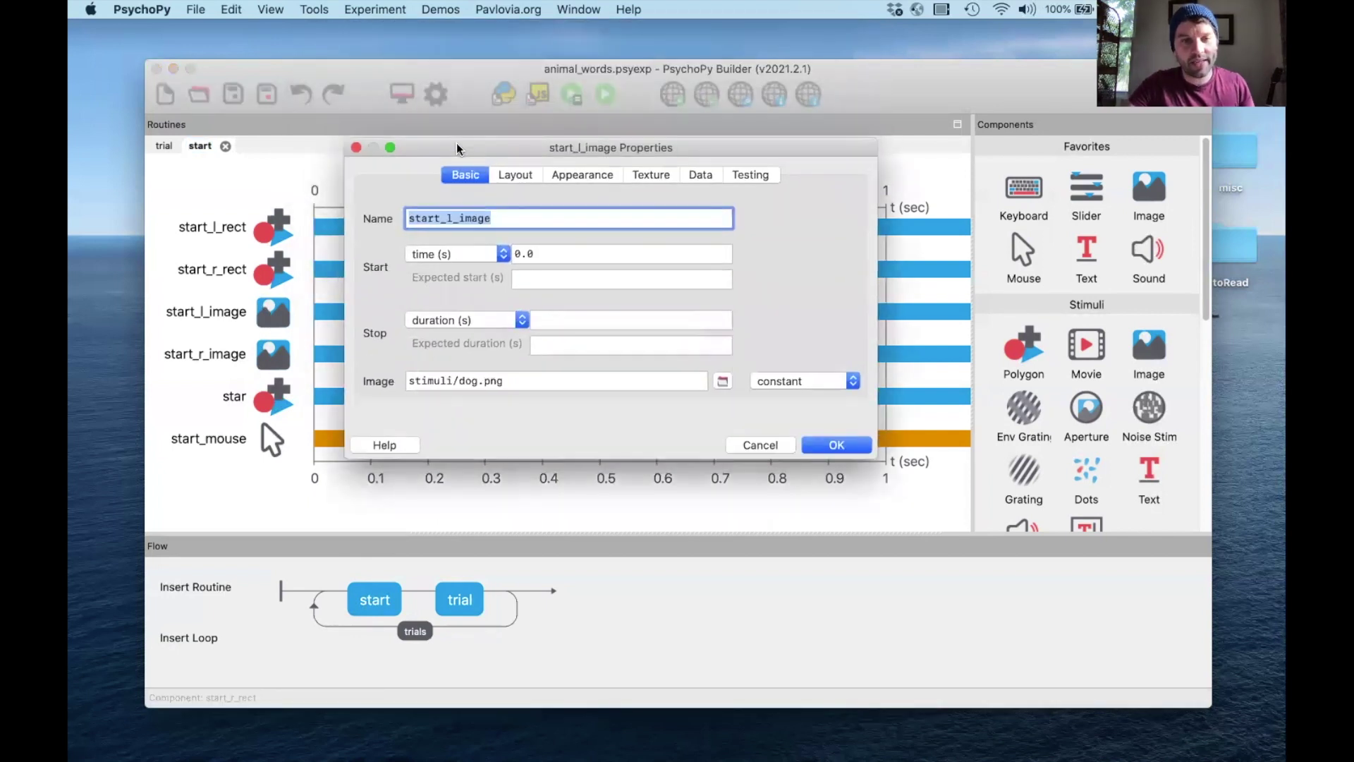
left_click(517, 382)
left_click_drag(517, 382, 387, 390)
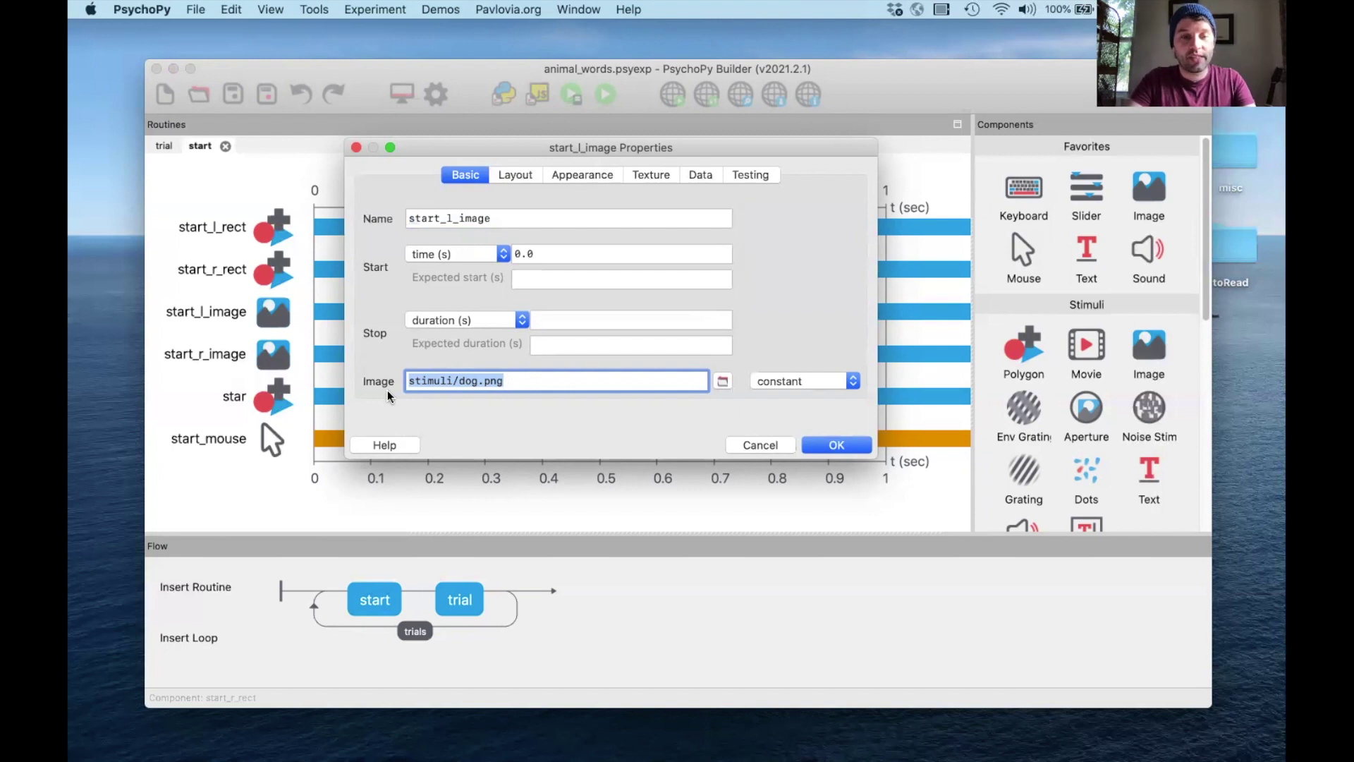
type("$")
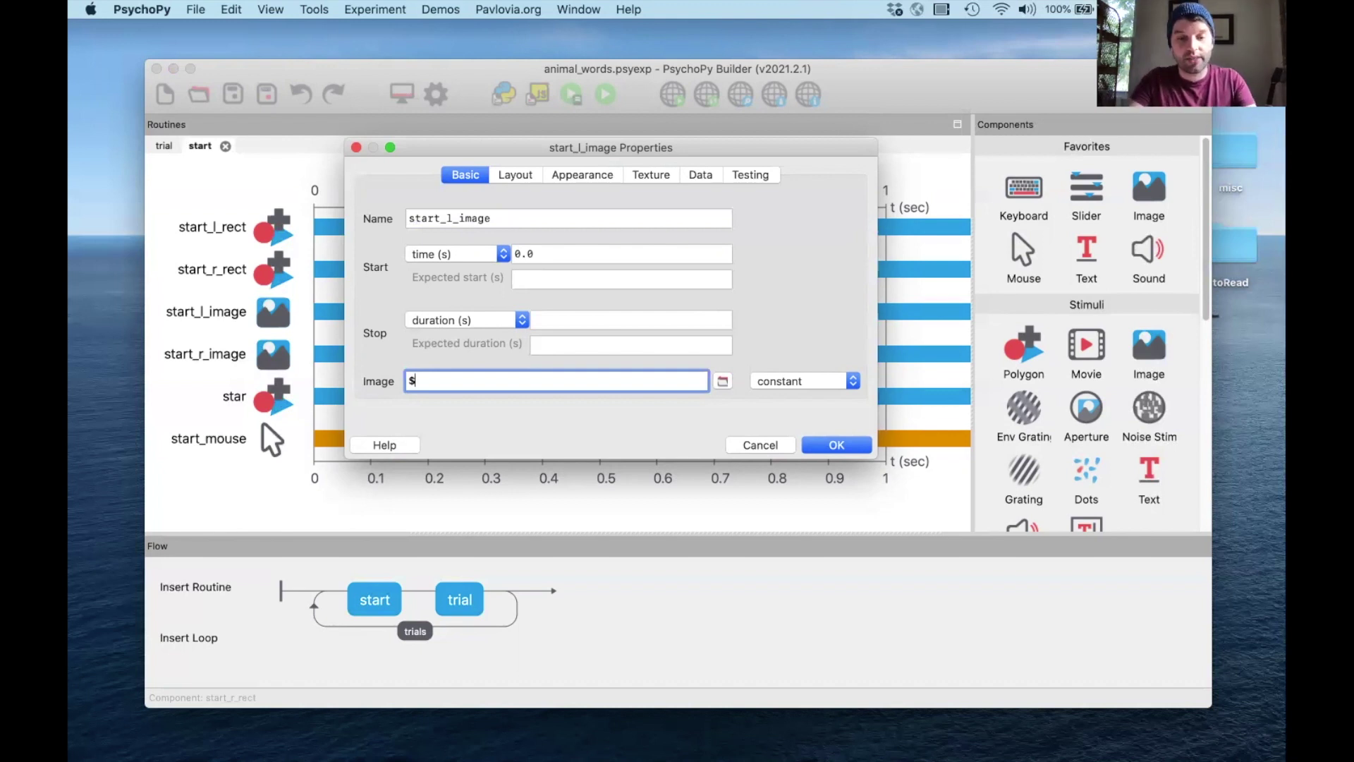
type("l")
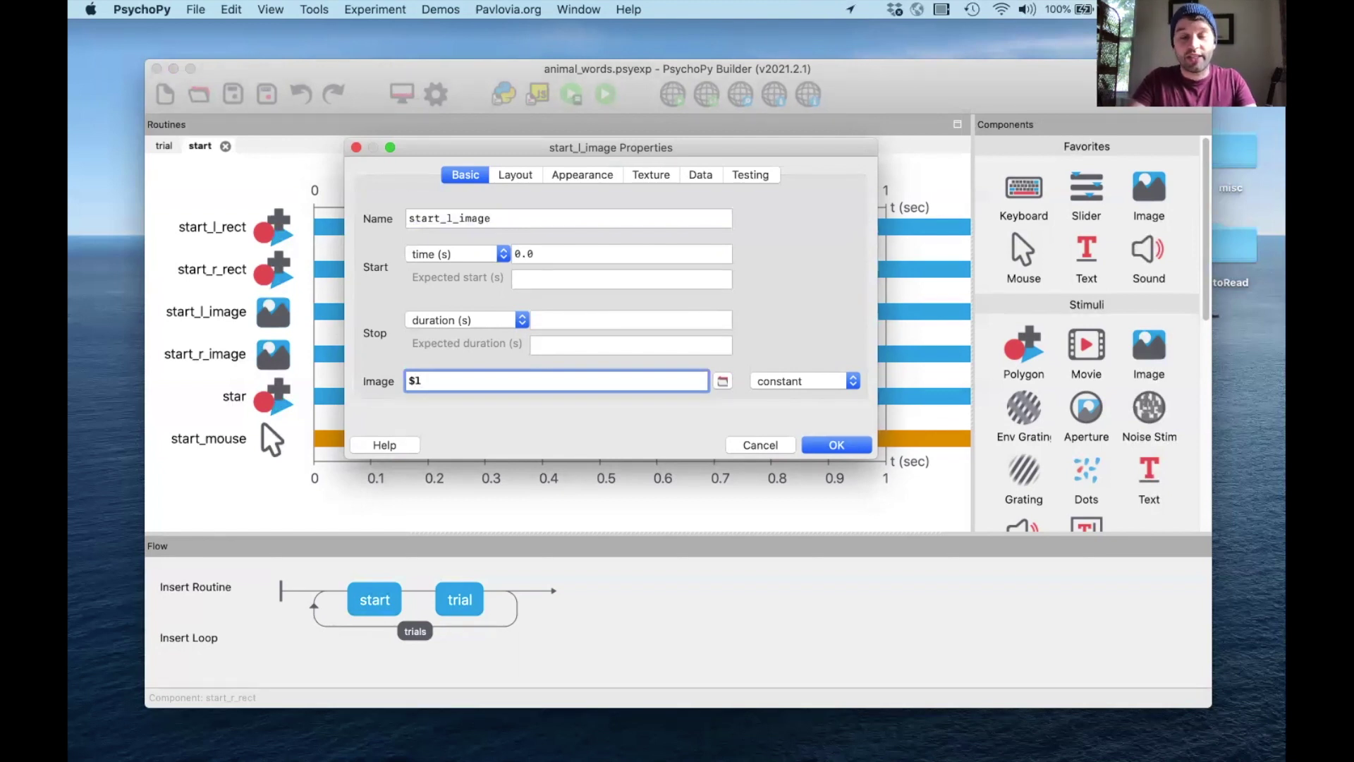
type("_image")
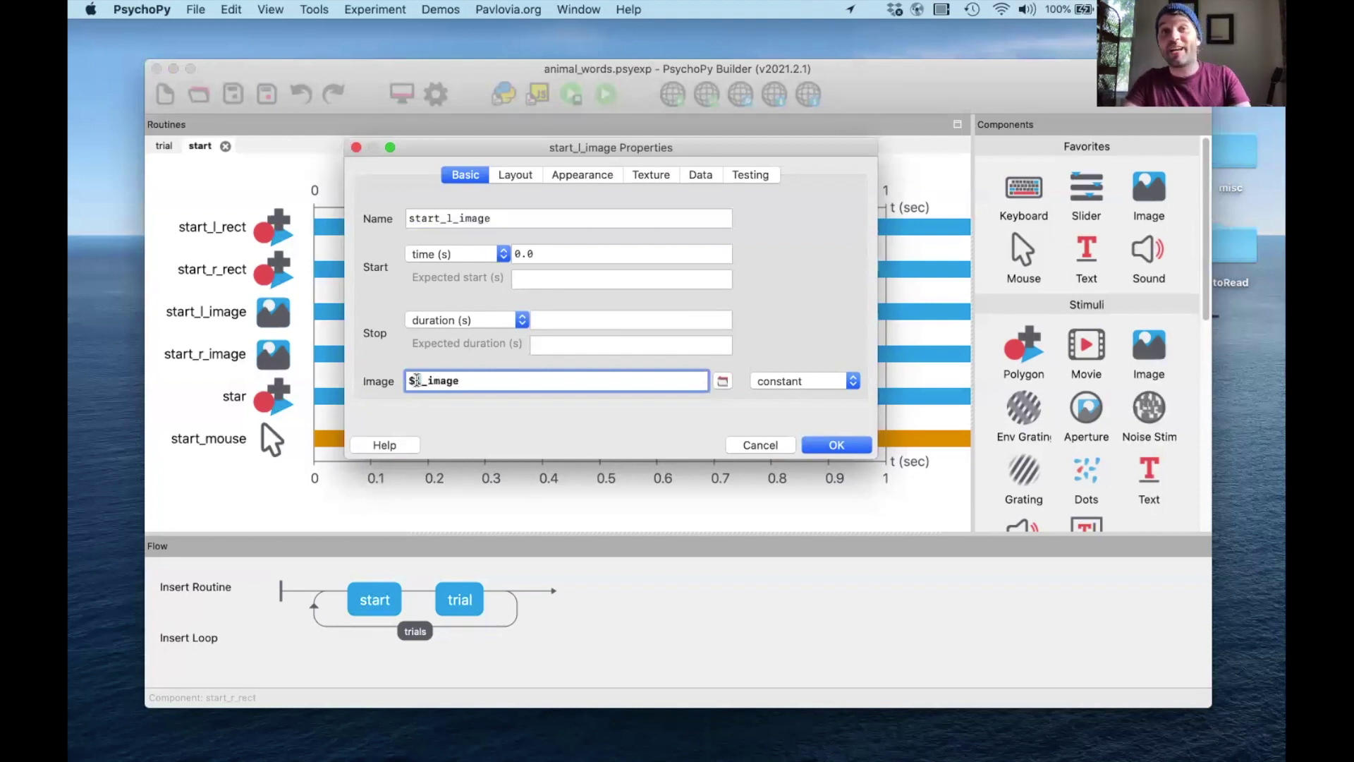
key("shift+Left")
key("shift+Left")
key("shift+Left")
key("shift+Left")
key("shift+Left")
key("shift+Left")
key("shift+Left")
key("shift+Left")
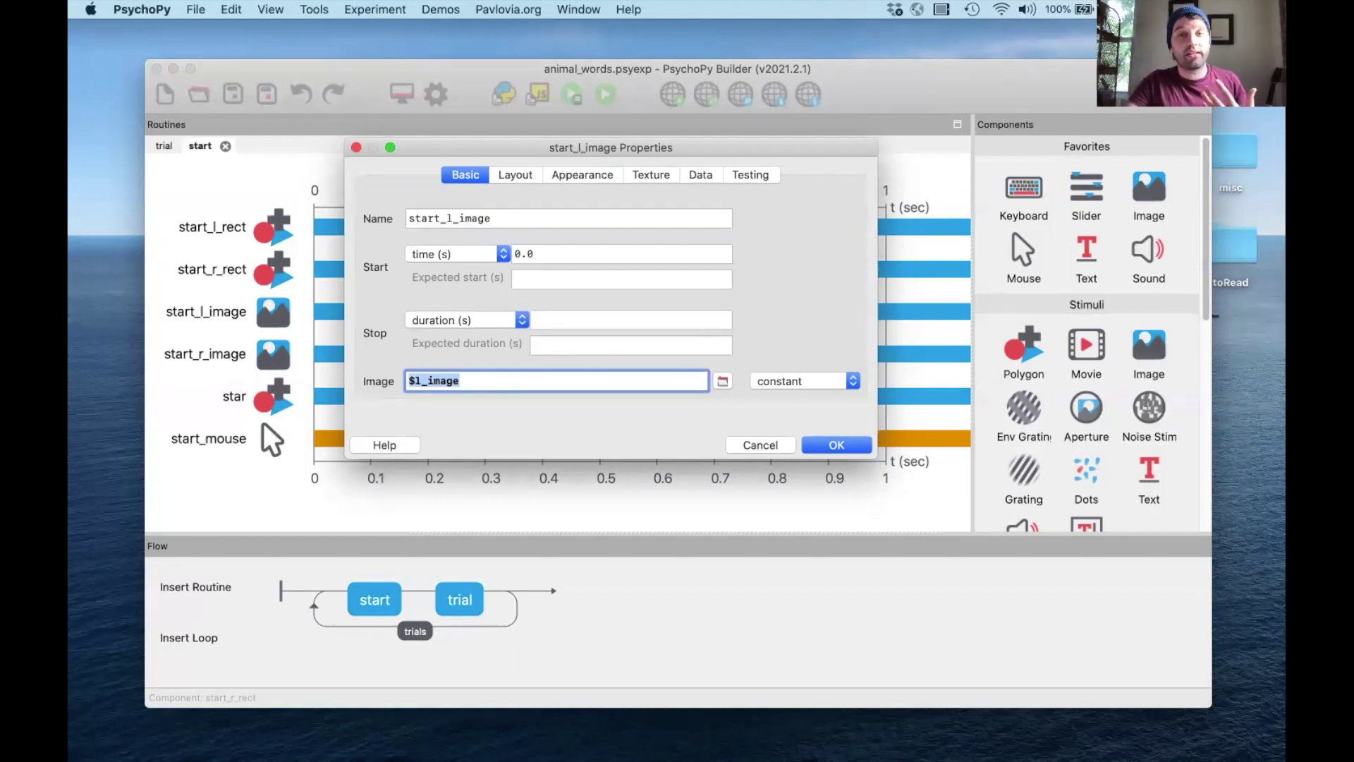
- Switch to Excel, examine the l_image header and the entries in its column, and close the trials sheet
key("super+Tab")
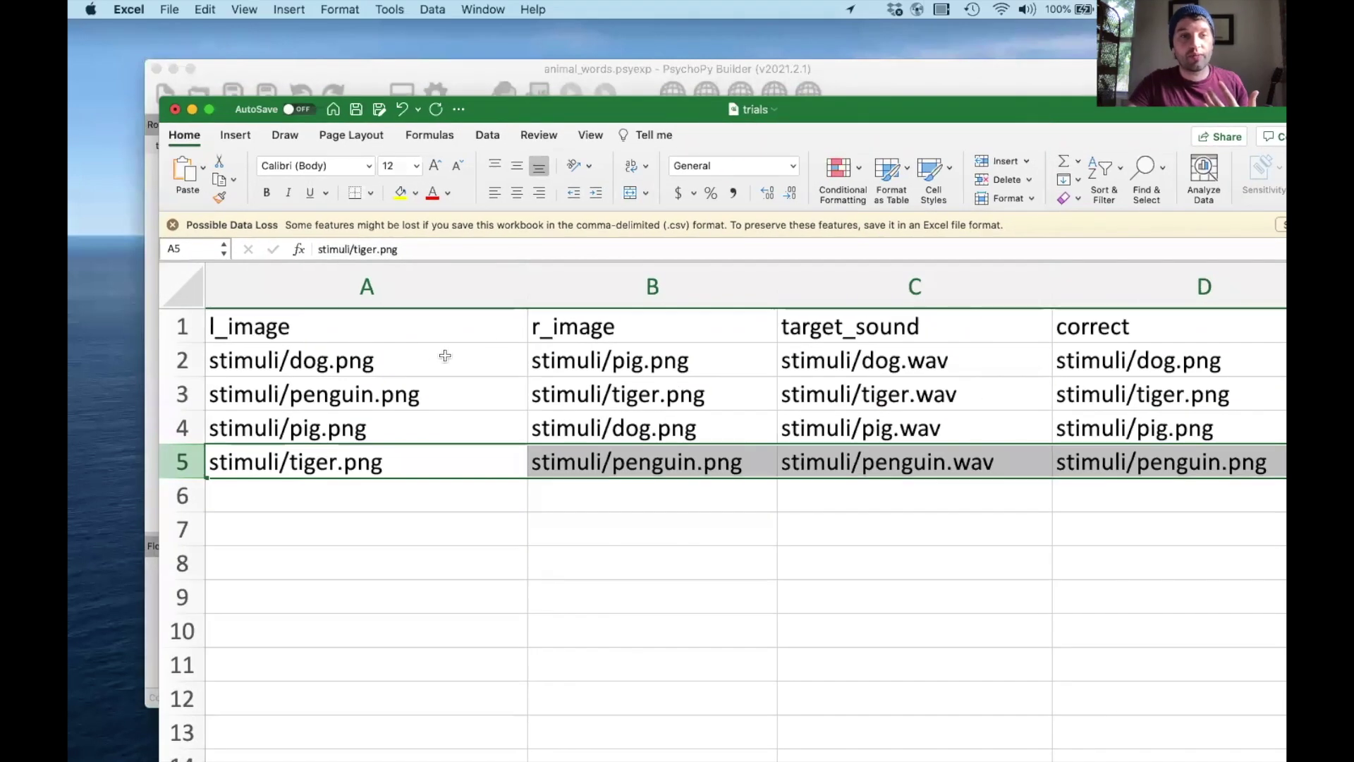
left_click(289, 328)
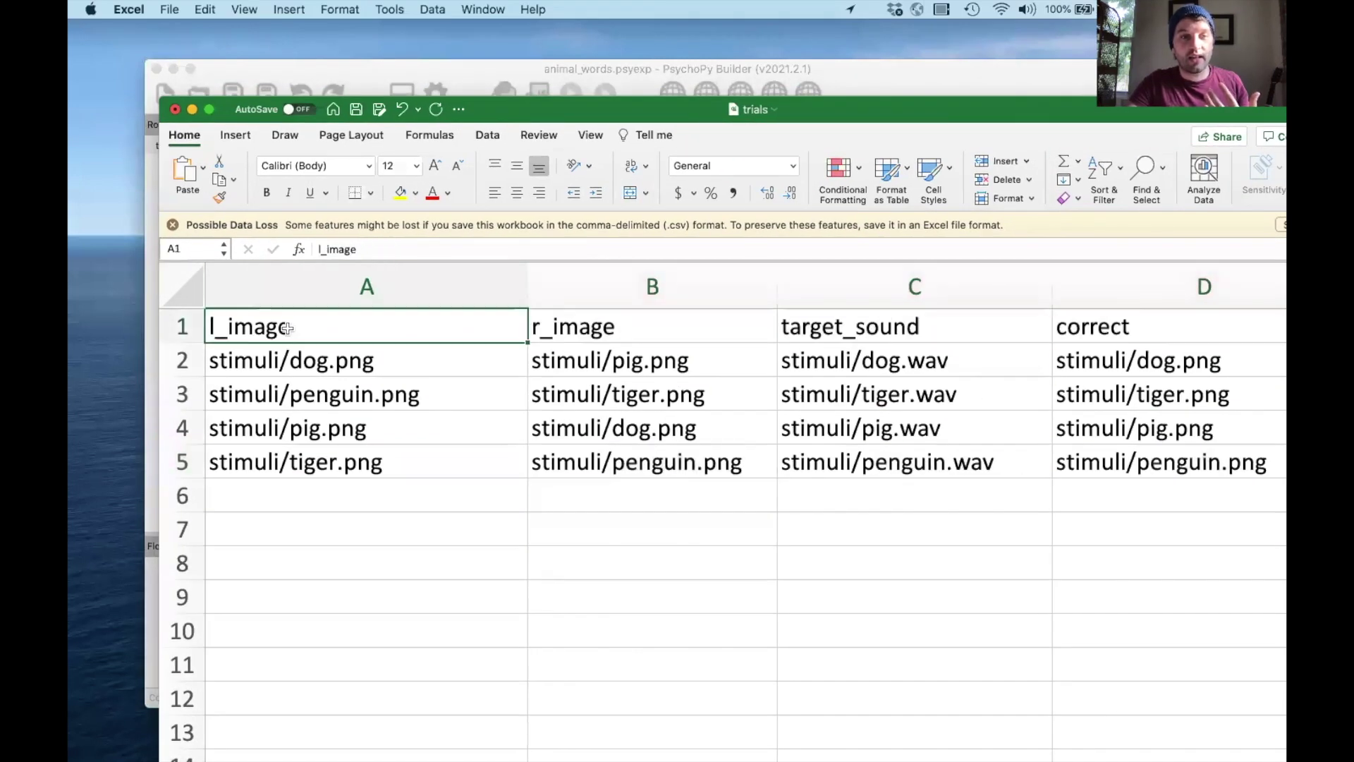
left_click(307, 284)
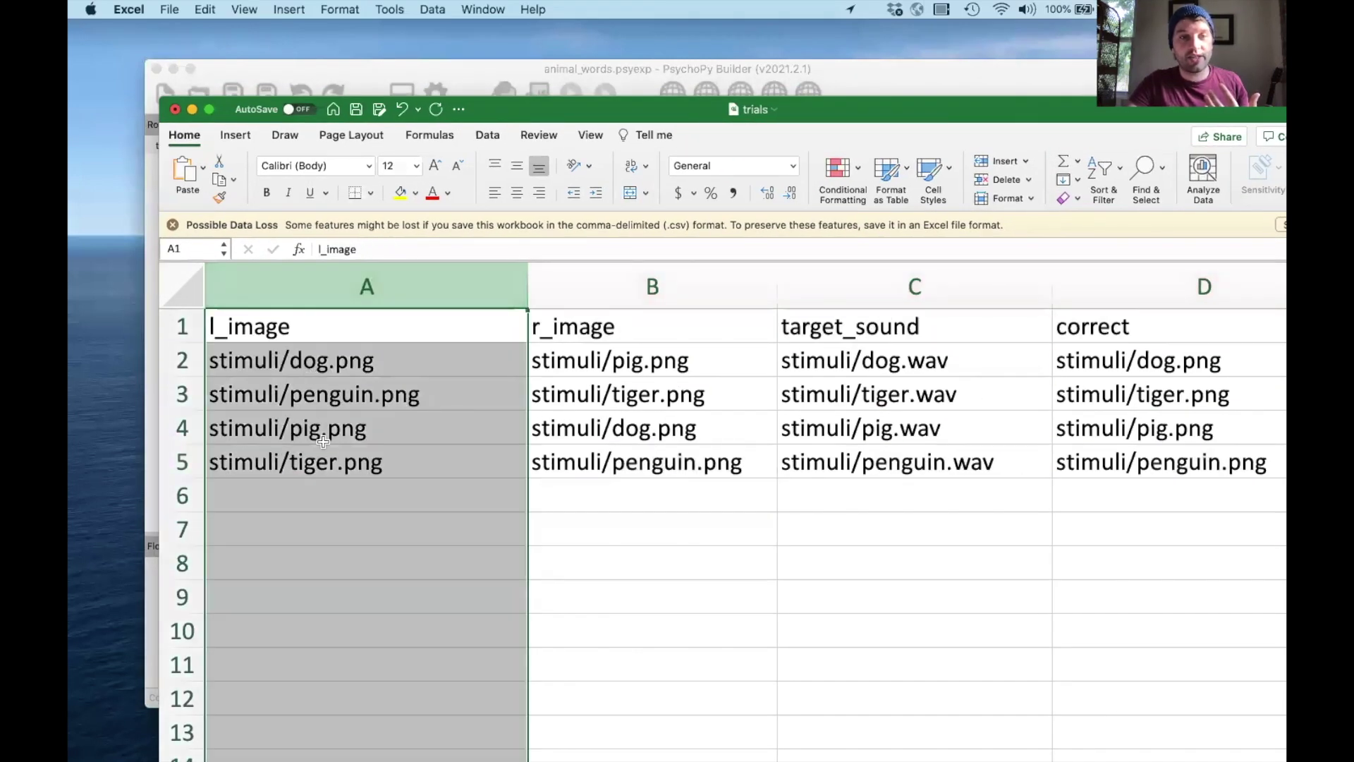
left_click(383, 362)
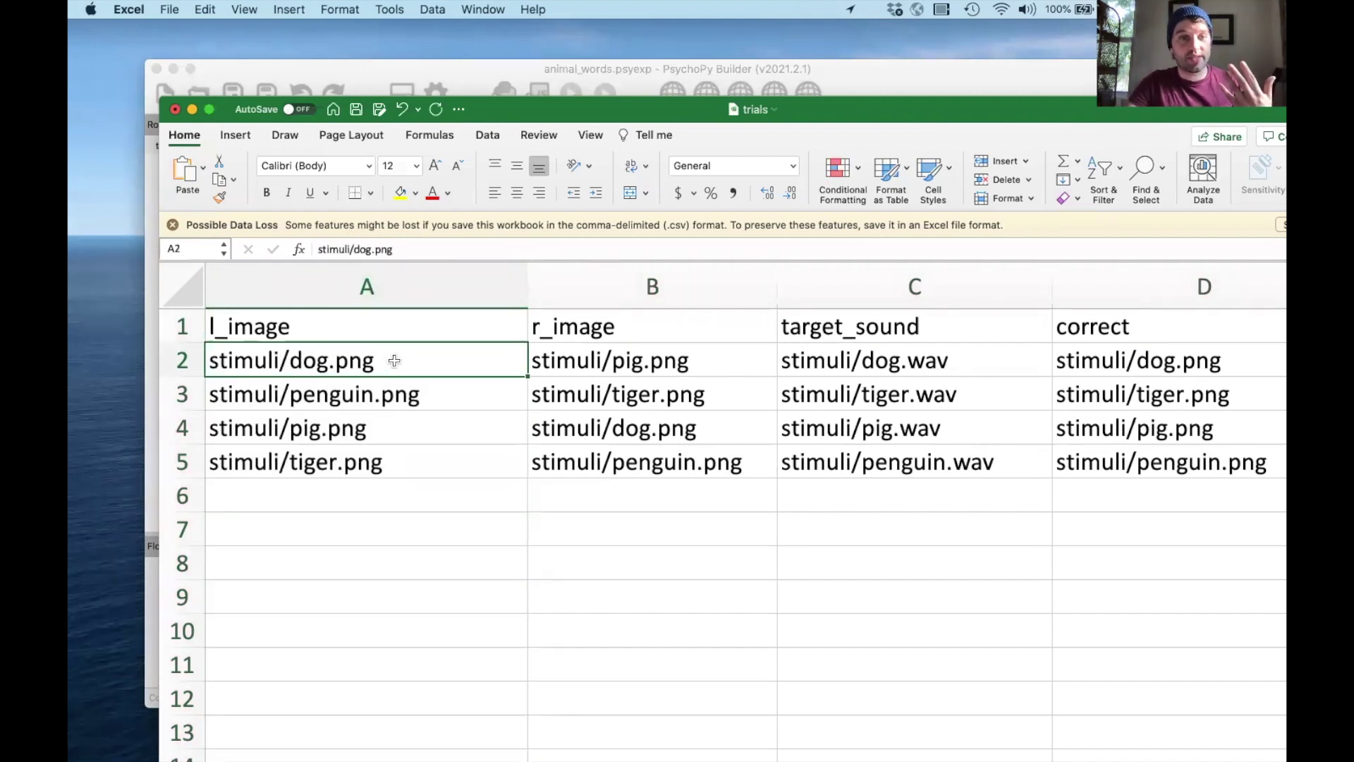
left_click(421, 394)
left_click(411, 428)
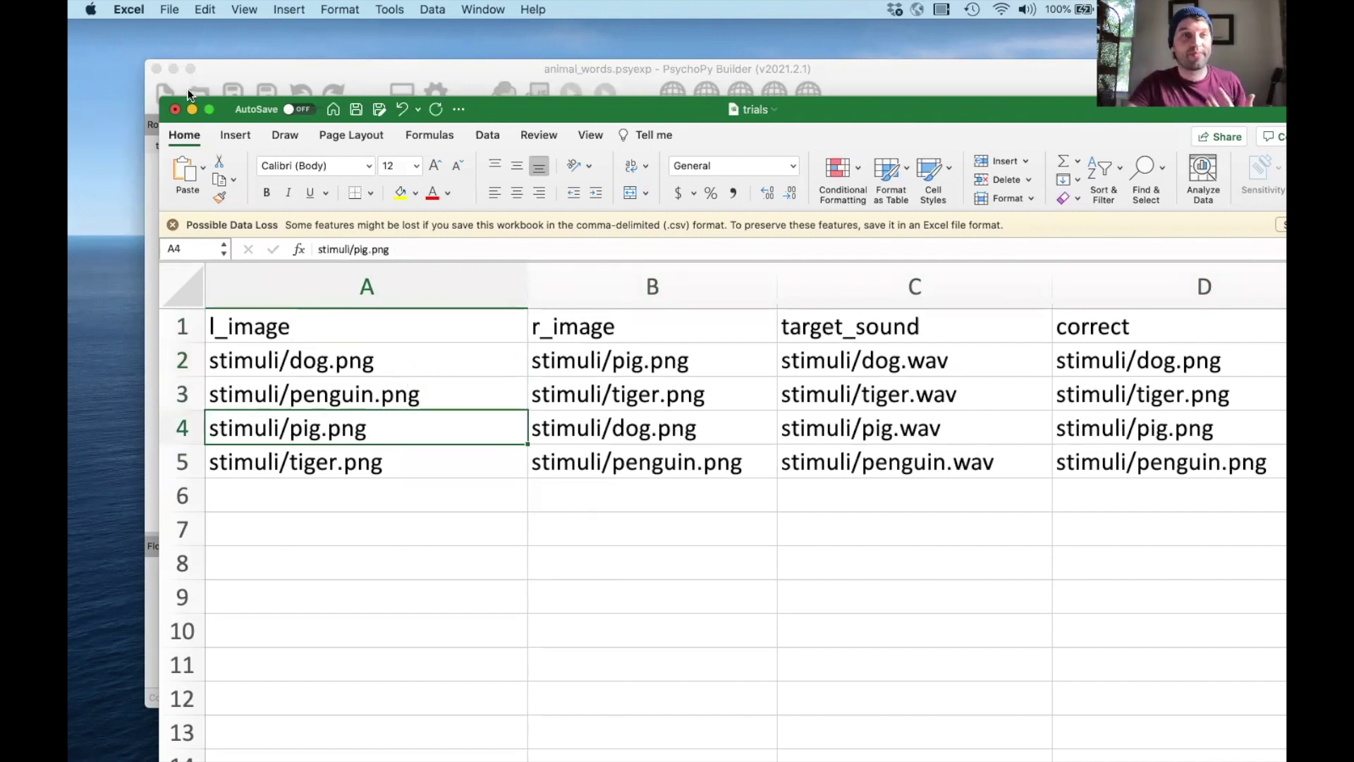
left_click(177, 109)
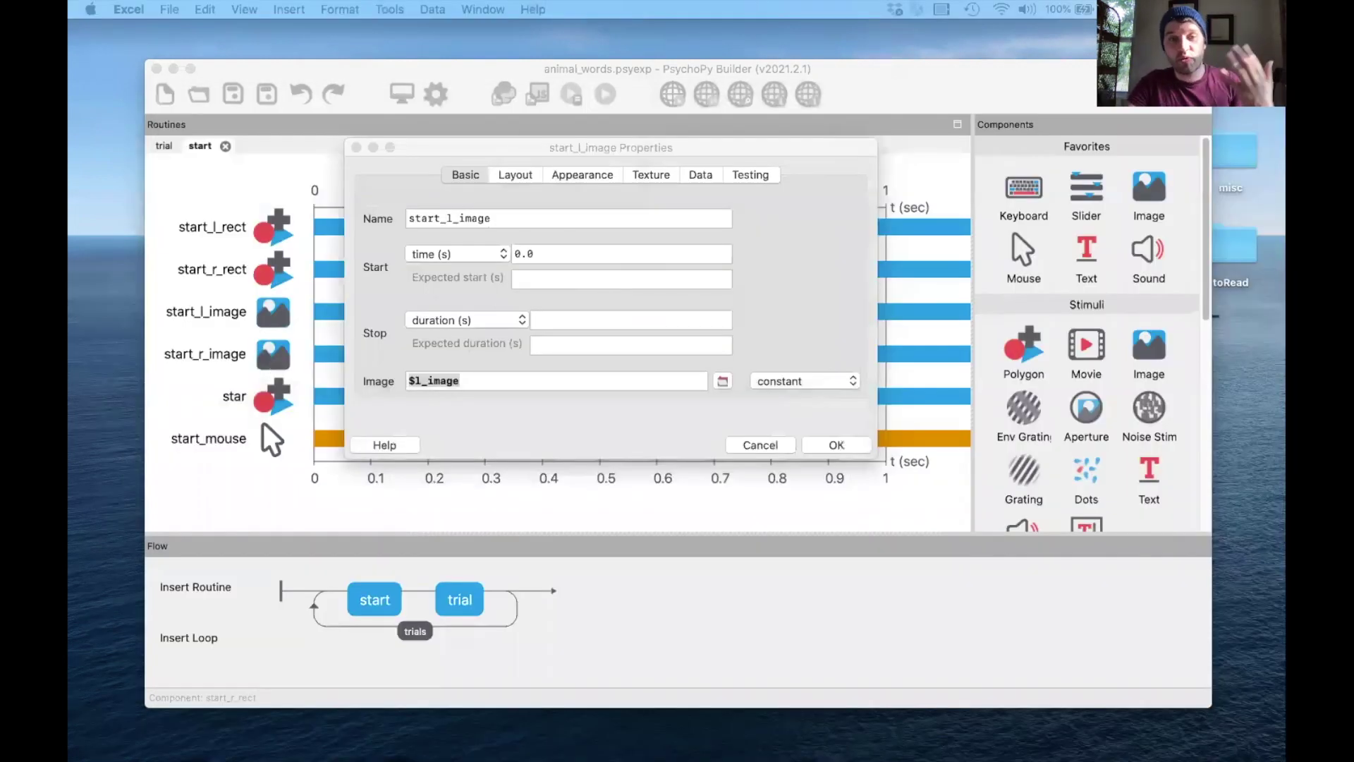
- Set the image of start_l_image to update with the set every repeat option and accept its properties
left_click(776, 380)
left_click(780, 395)
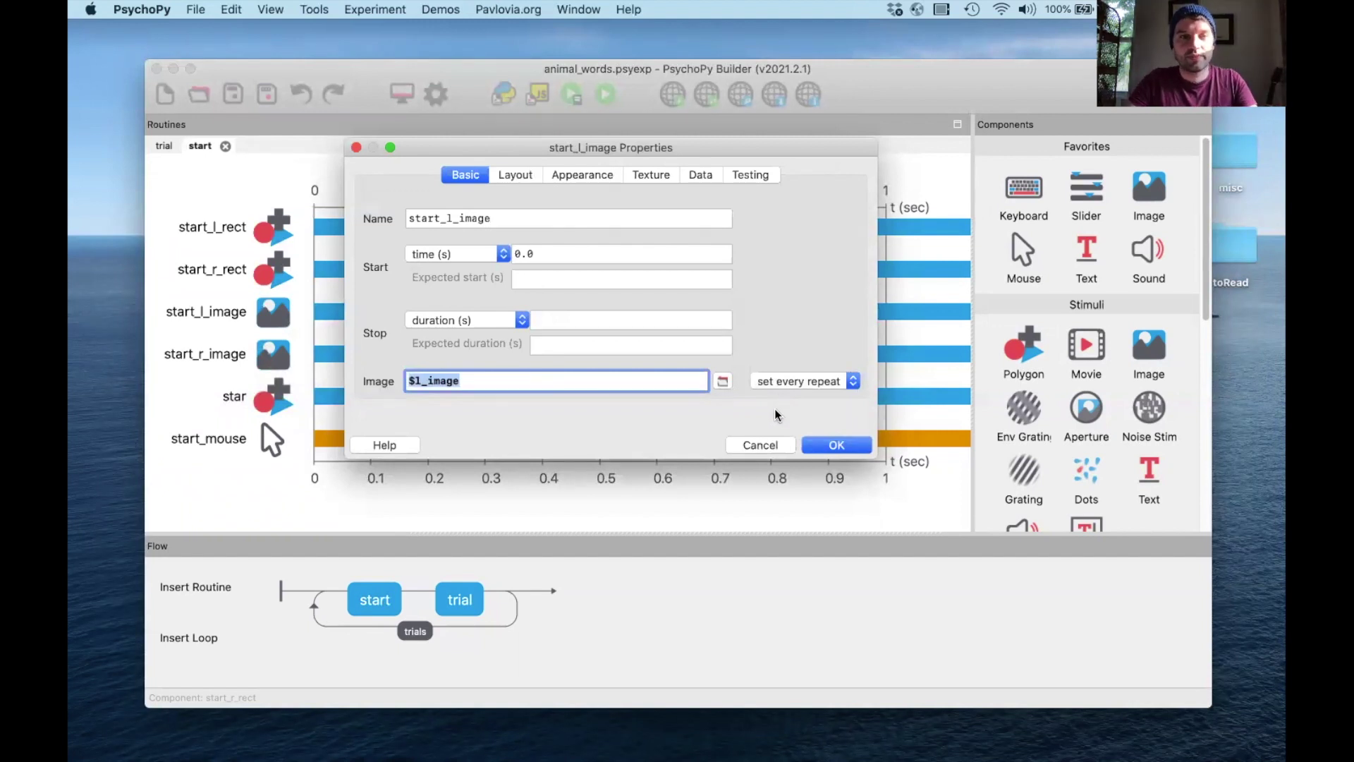
left_click(822, 444)
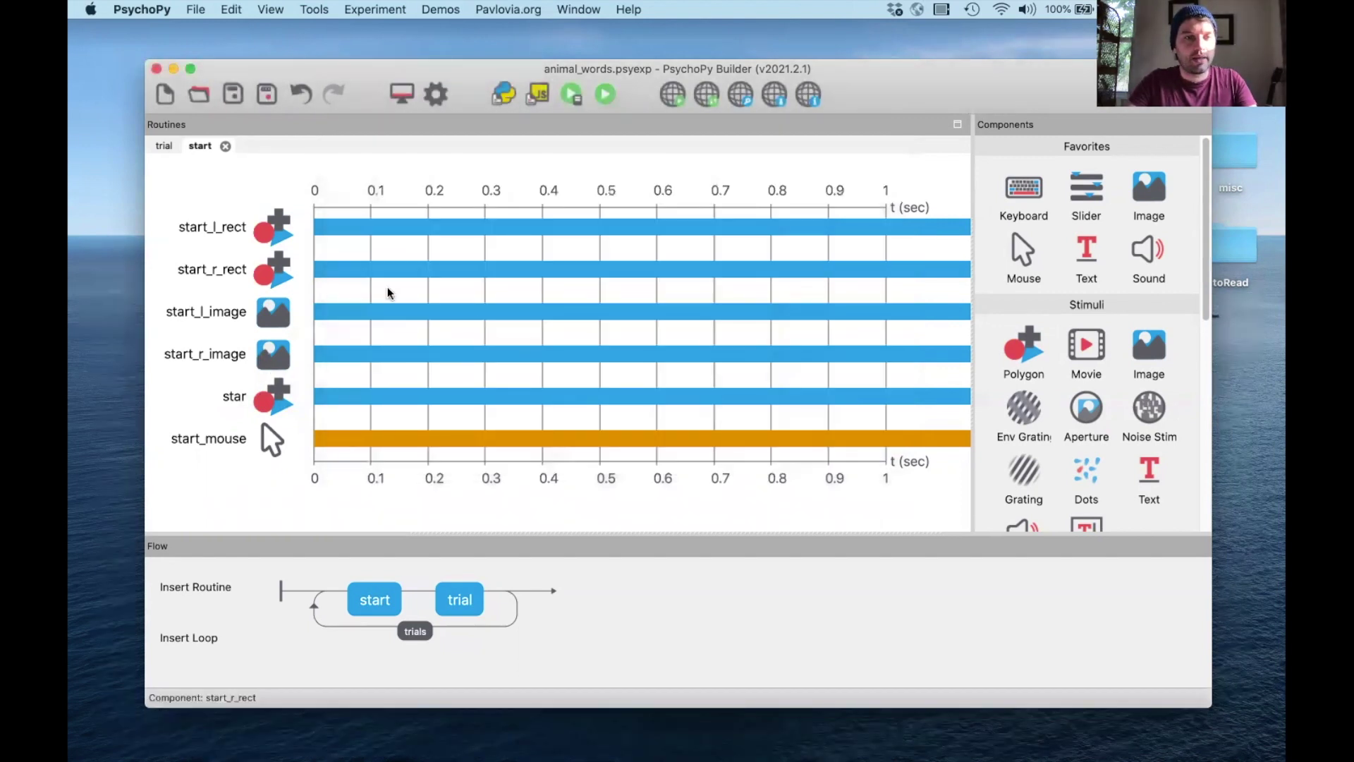
- Set the image of the start_r_image component to $r_image, updating with set every repeat, and accept its properties
left_click(275, 353)
left_click(490, 264)
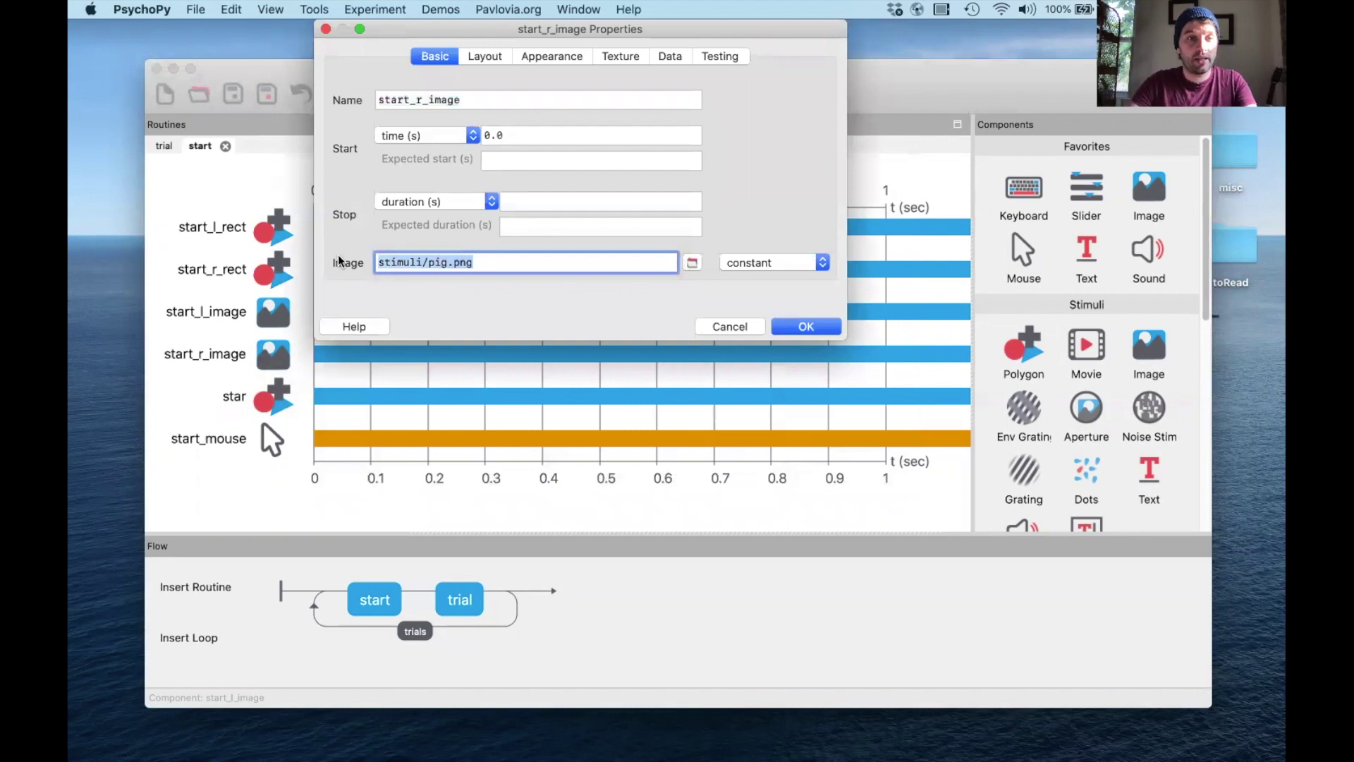
type("$")
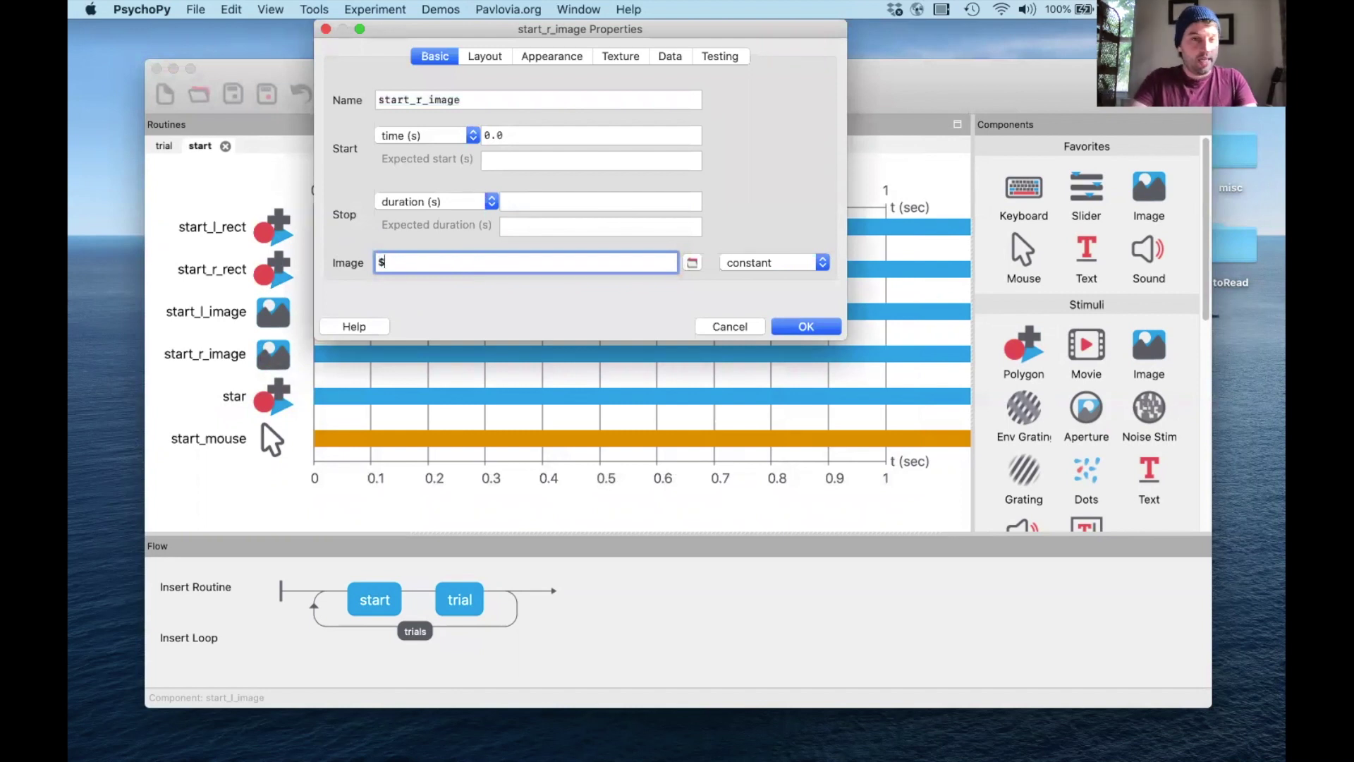
type("r")
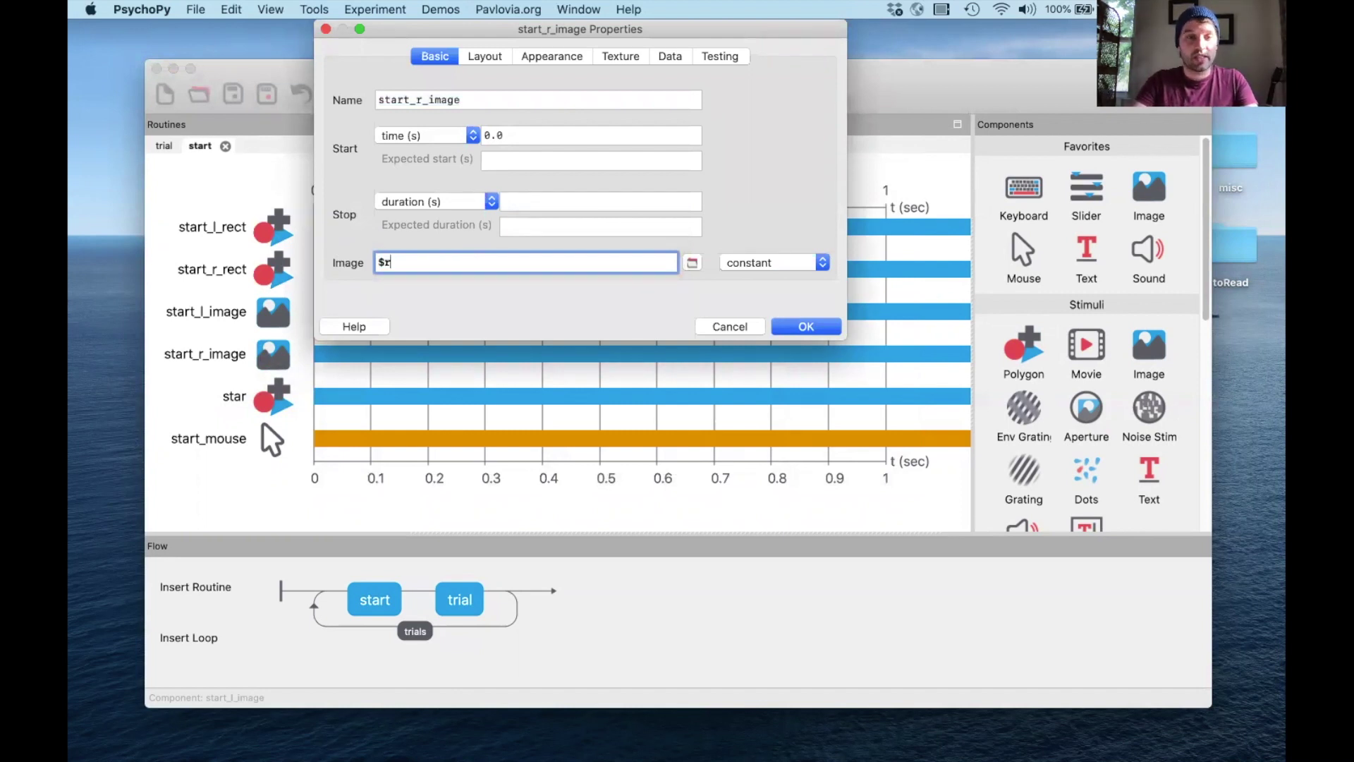
type("_image")
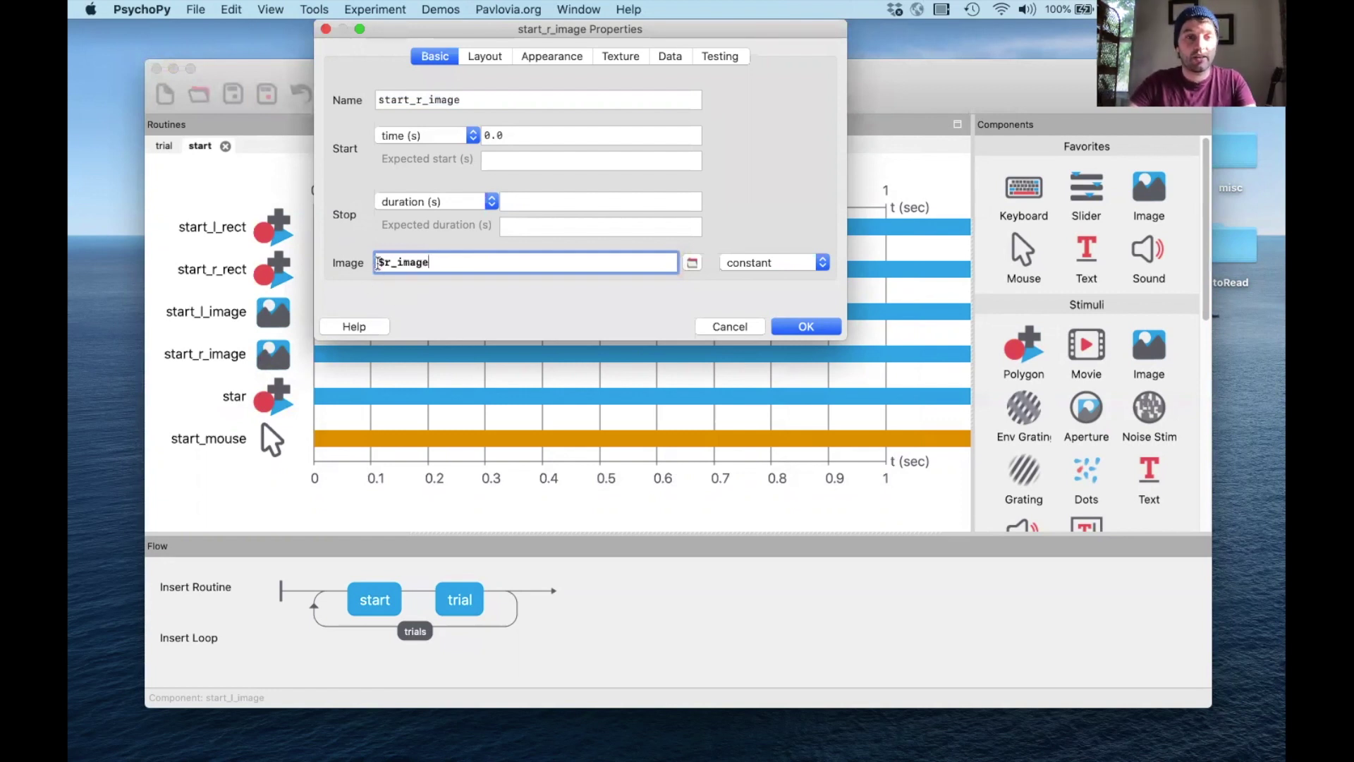
left_click(765, 256)
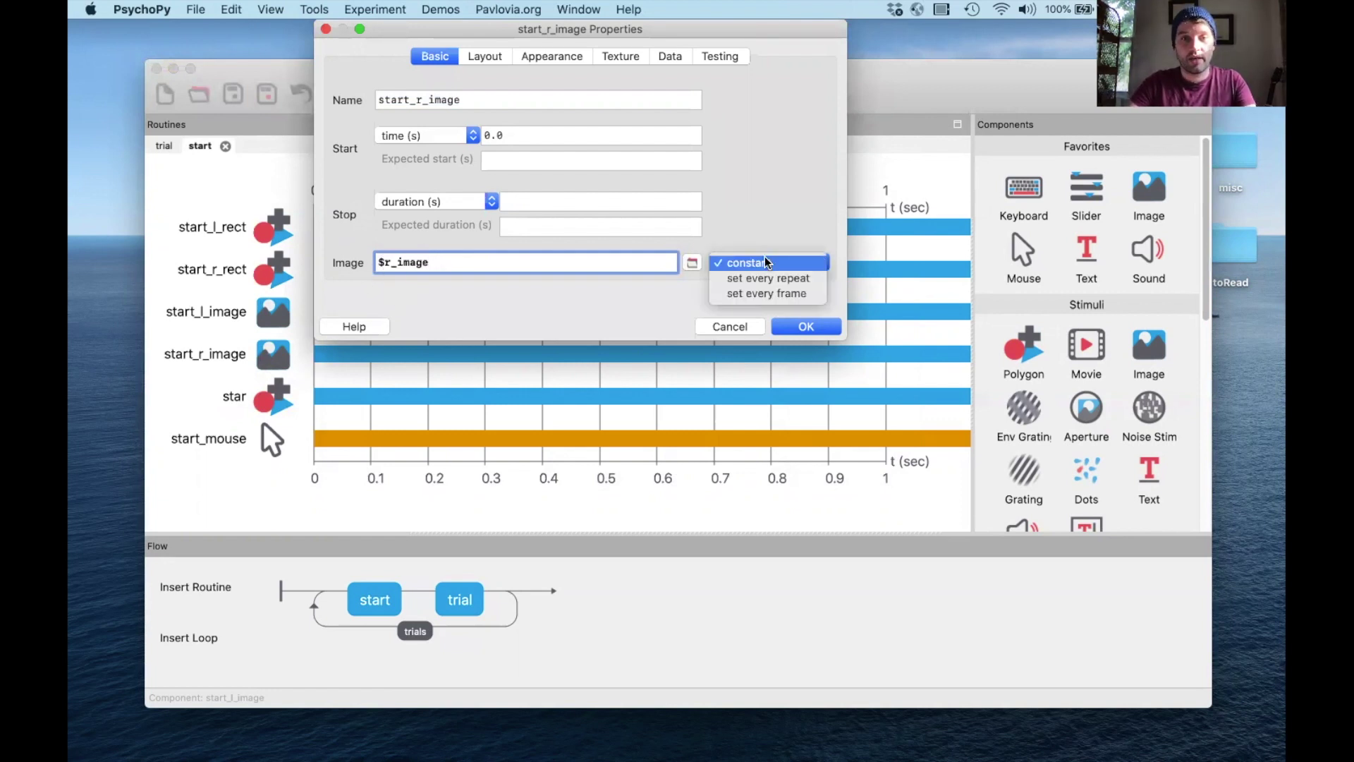
left_click(757, 281)
left_click(808, 324)
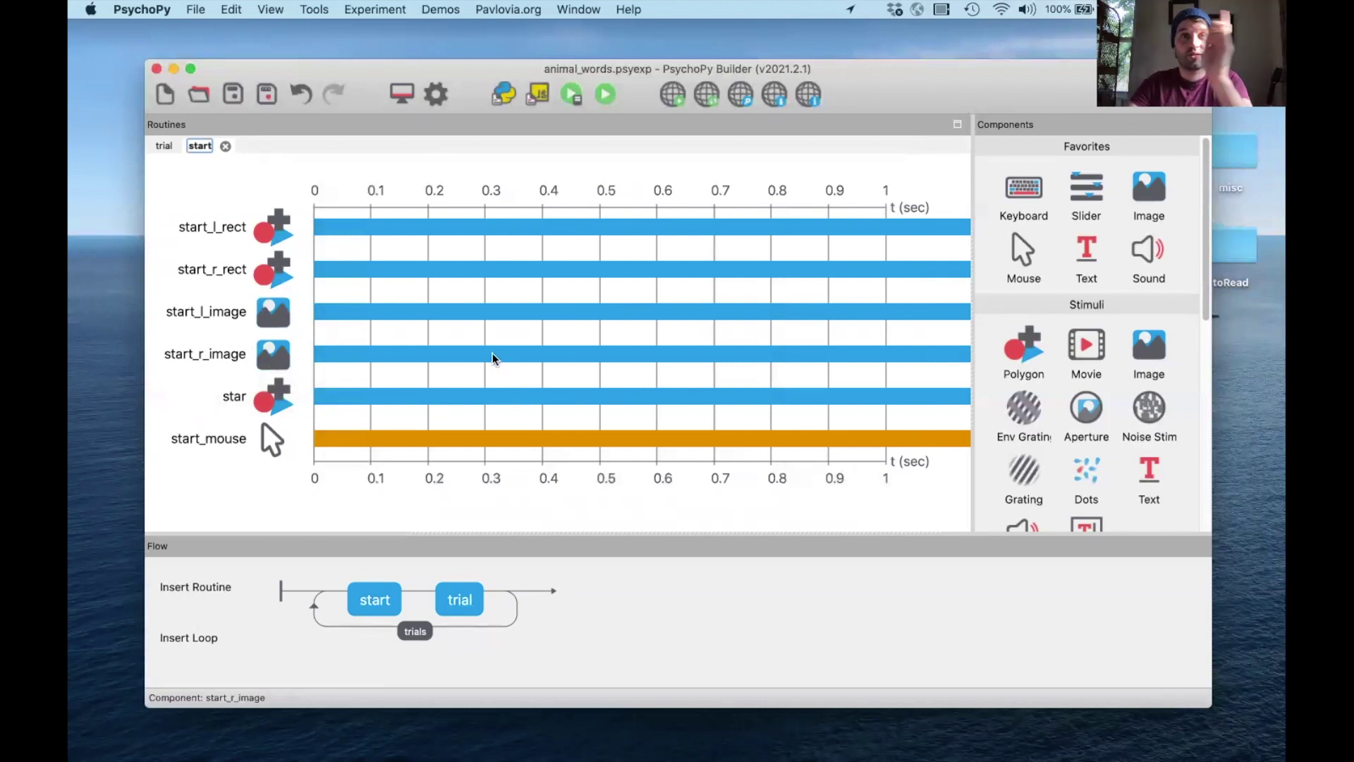
- In the trial routine, set the image of left_image to $l_image with set every repeat and accept its properties
left_click(458, 603)
left_click(273, 310)
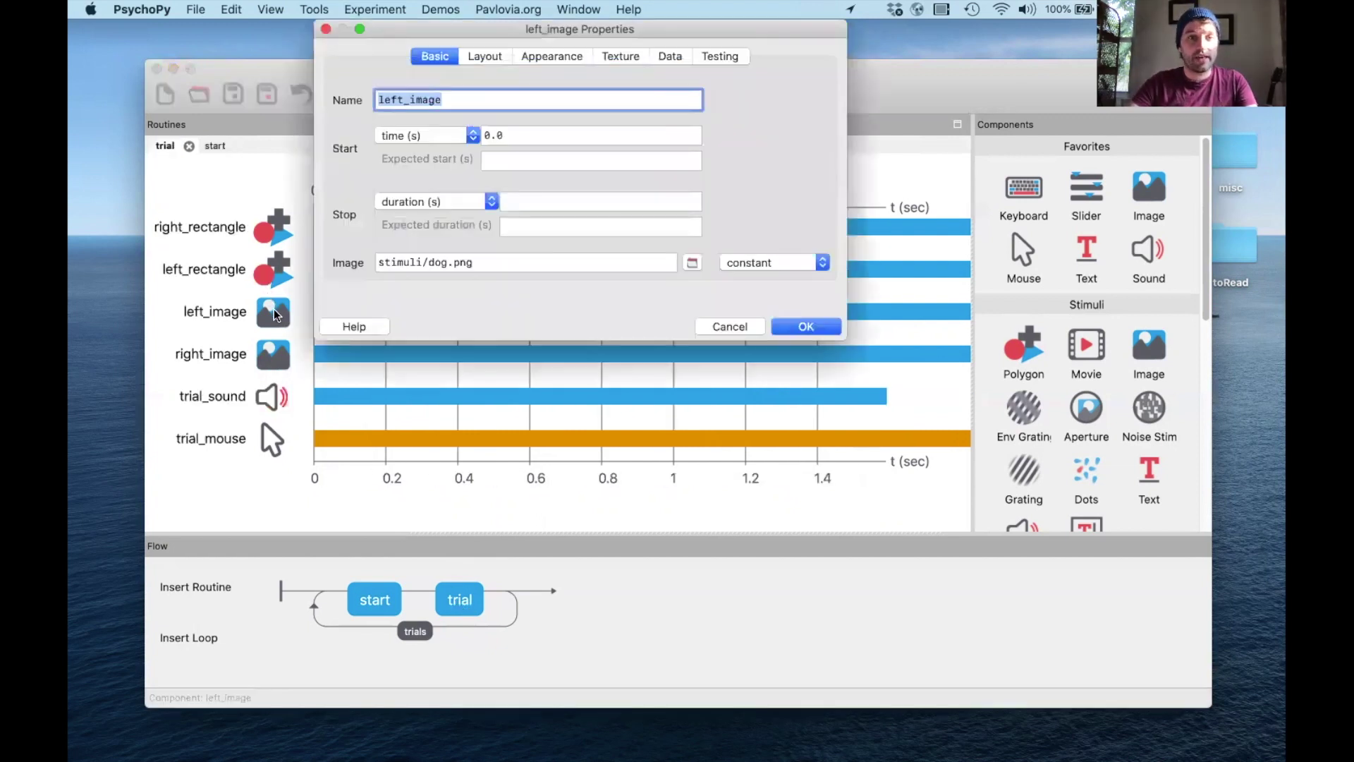
left_click(485, 262)
type("$")
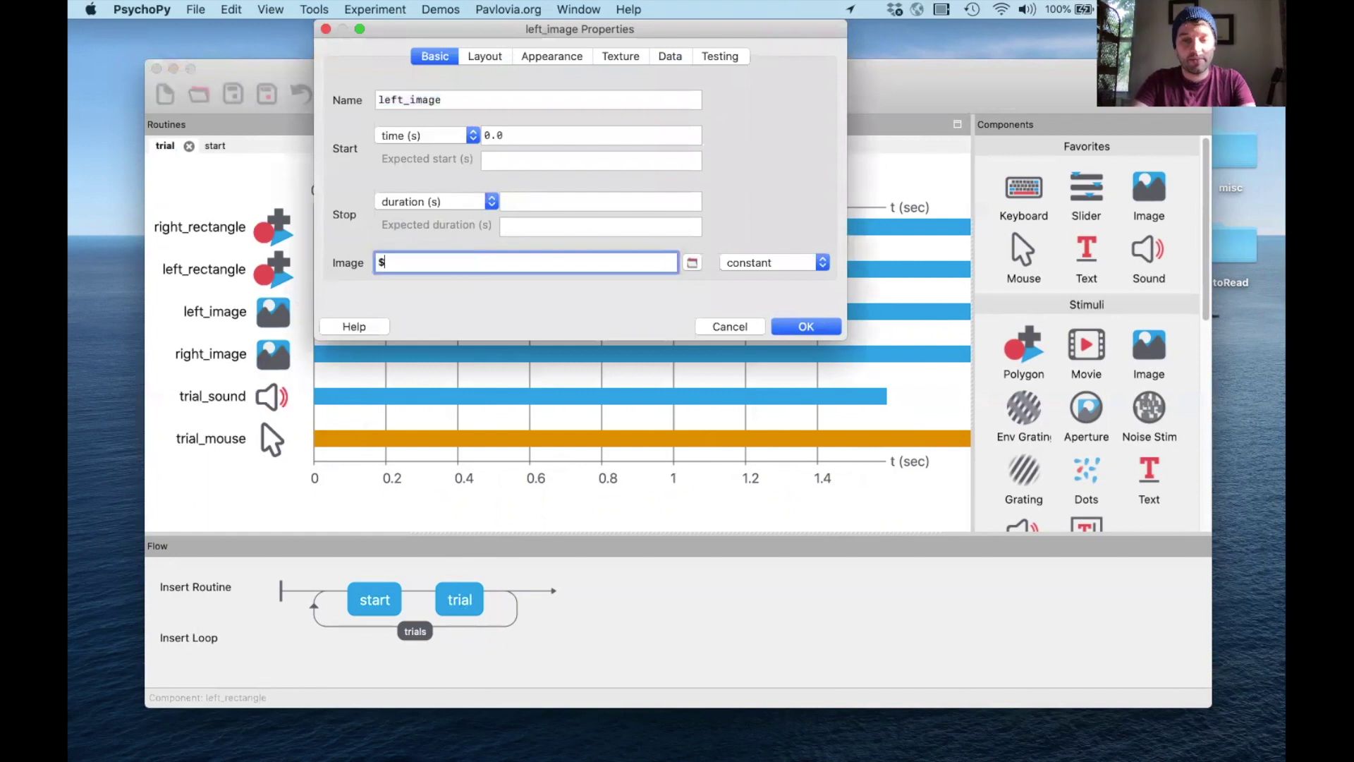
type("1_image")
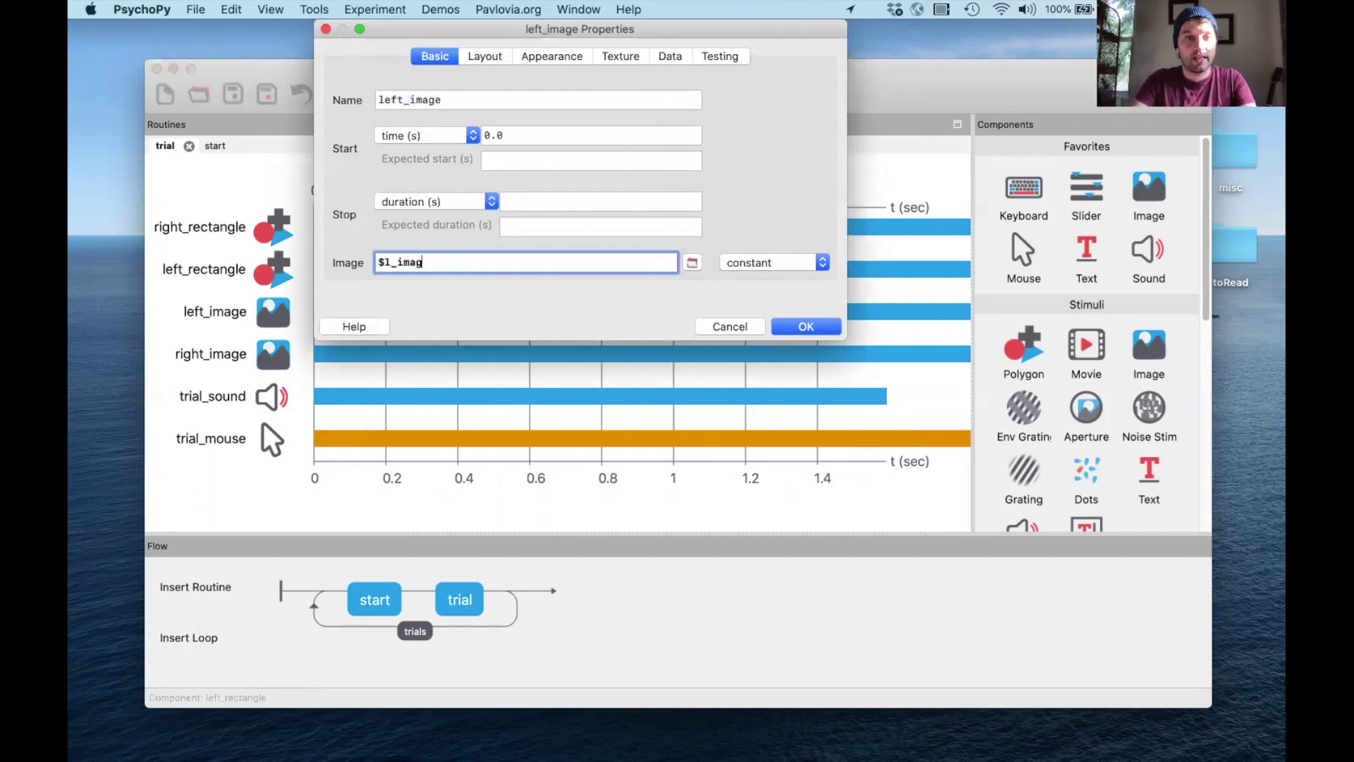
left_click(763, 260)
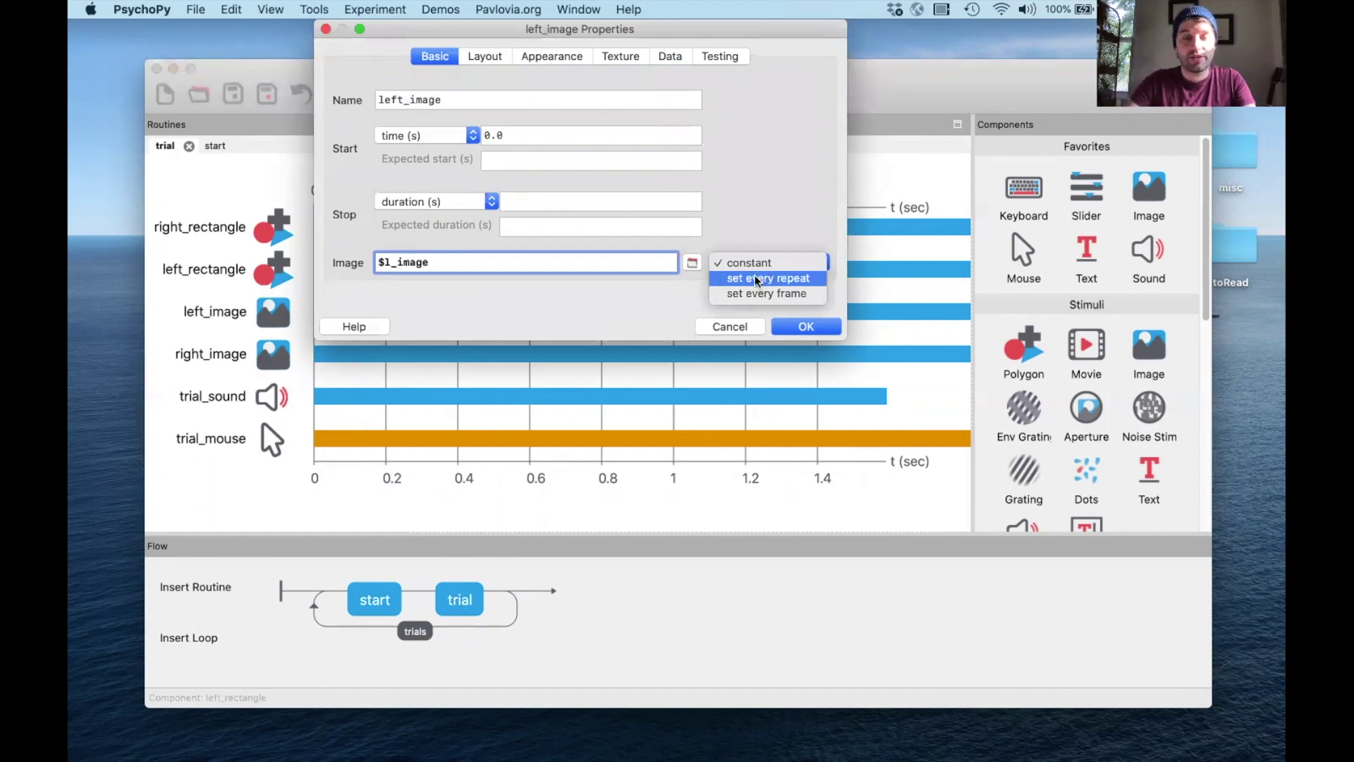
left_click(753, 280)
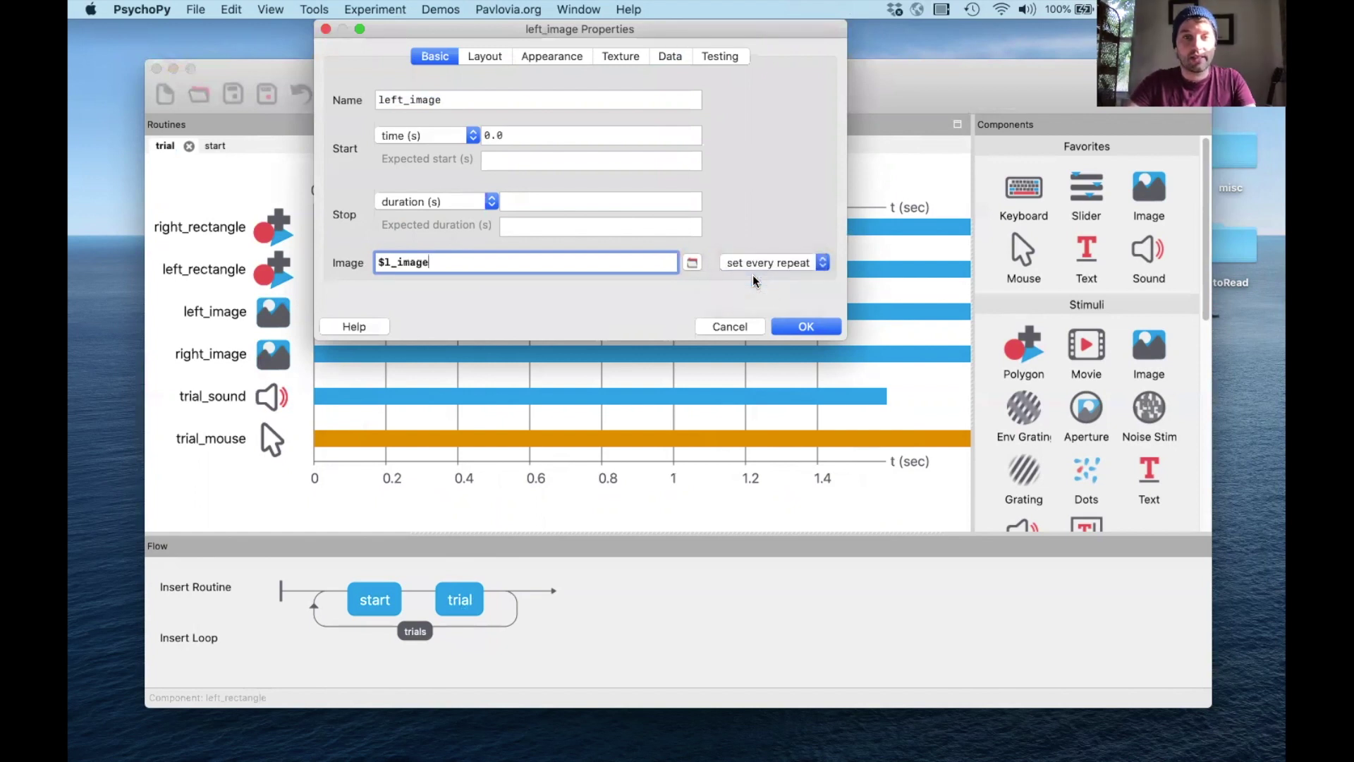
left_click(790, 323)
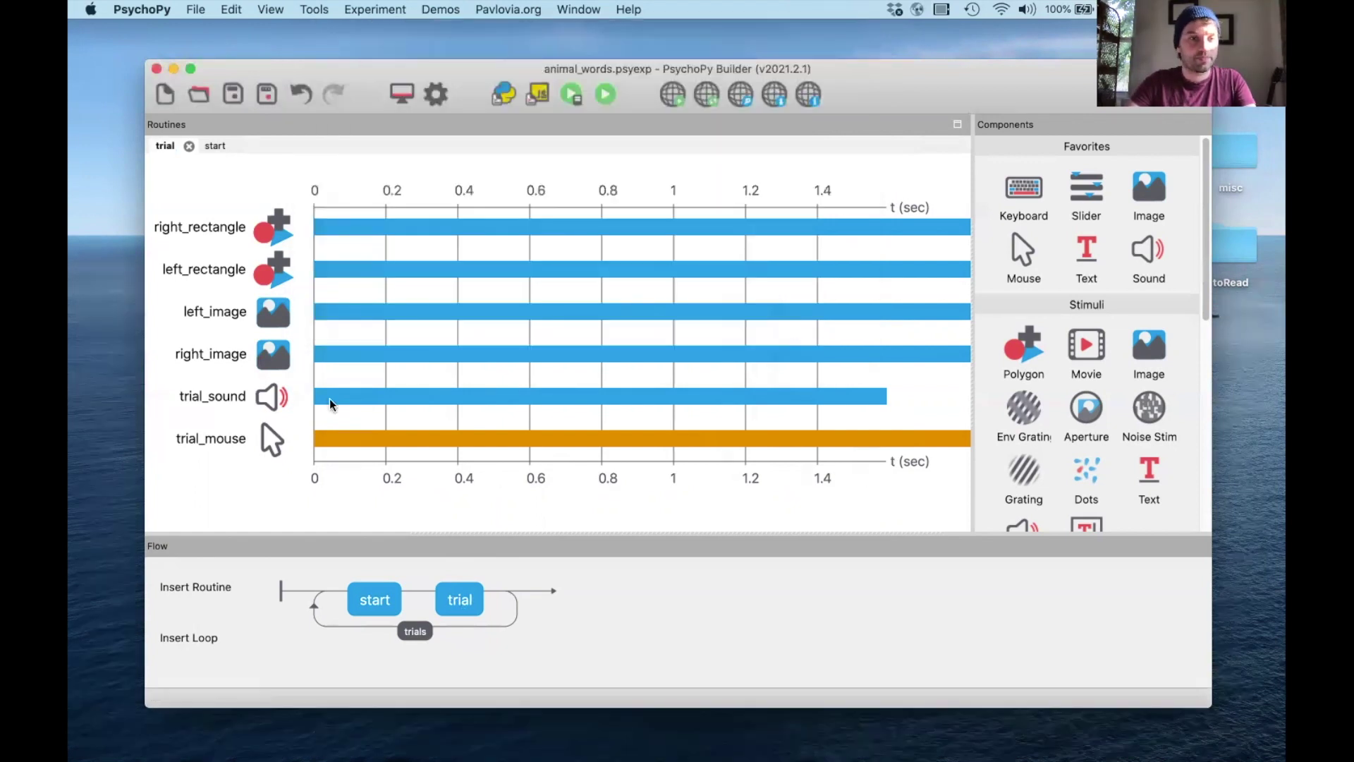
- Set the image of the right_image component to $r_image, updating with set every repeat, and accept its properties
left_click(264, 357)
triple_click(499, 264)
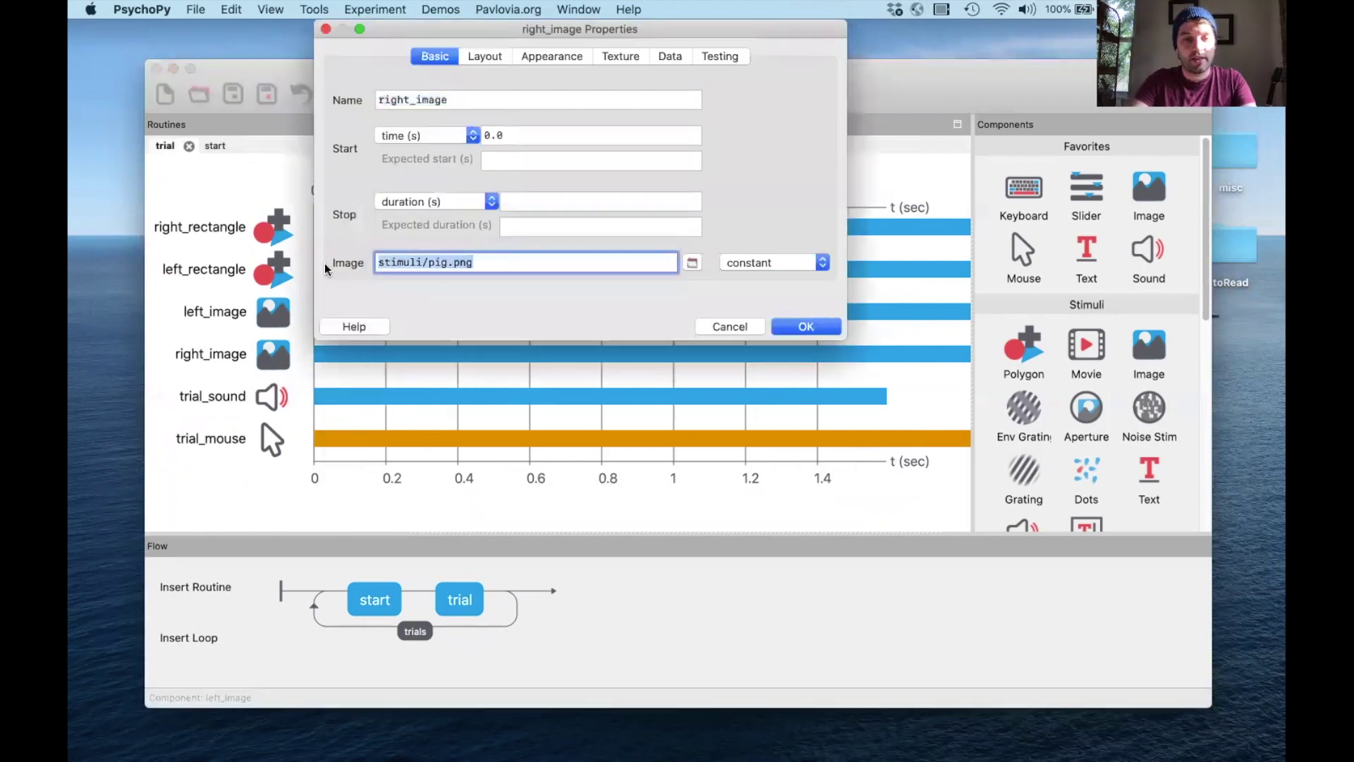
type("$r_image")
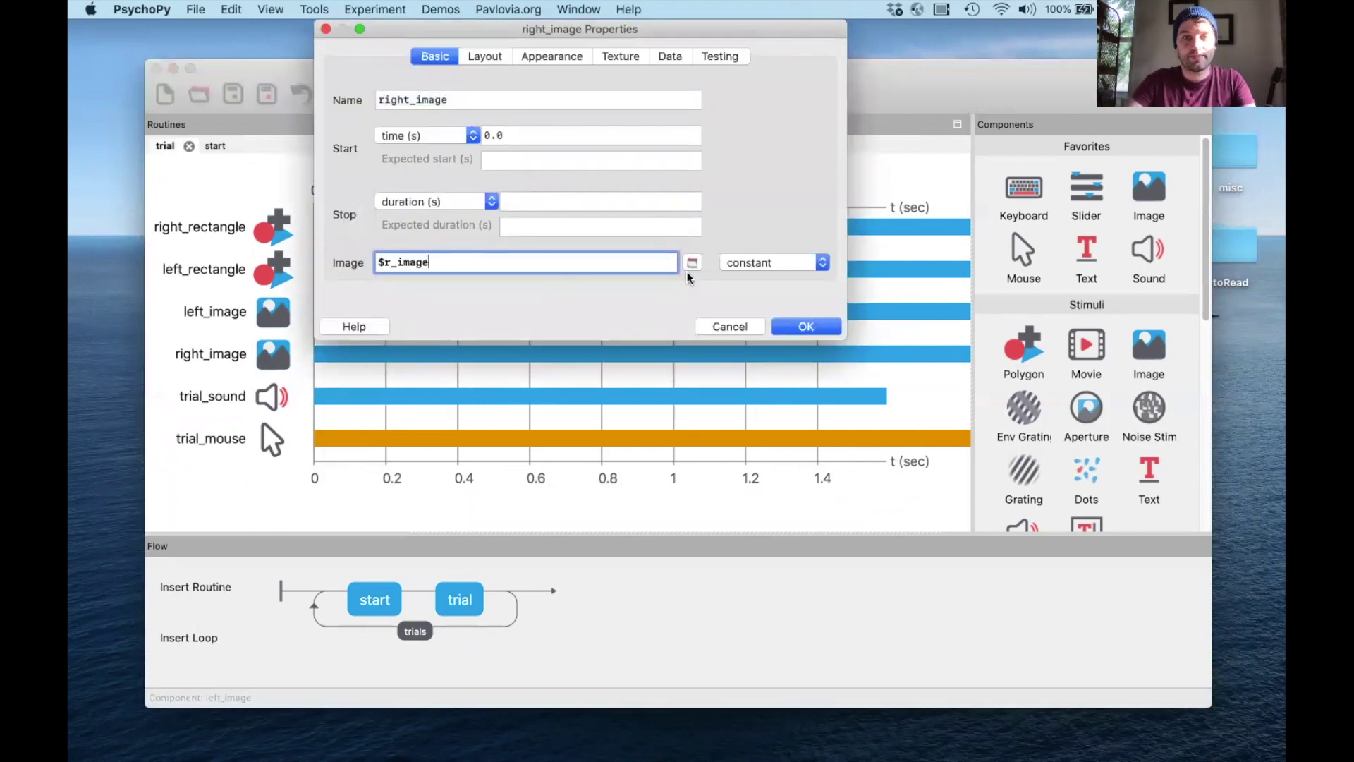
left_click(766, 261)
left_click(760, 274)
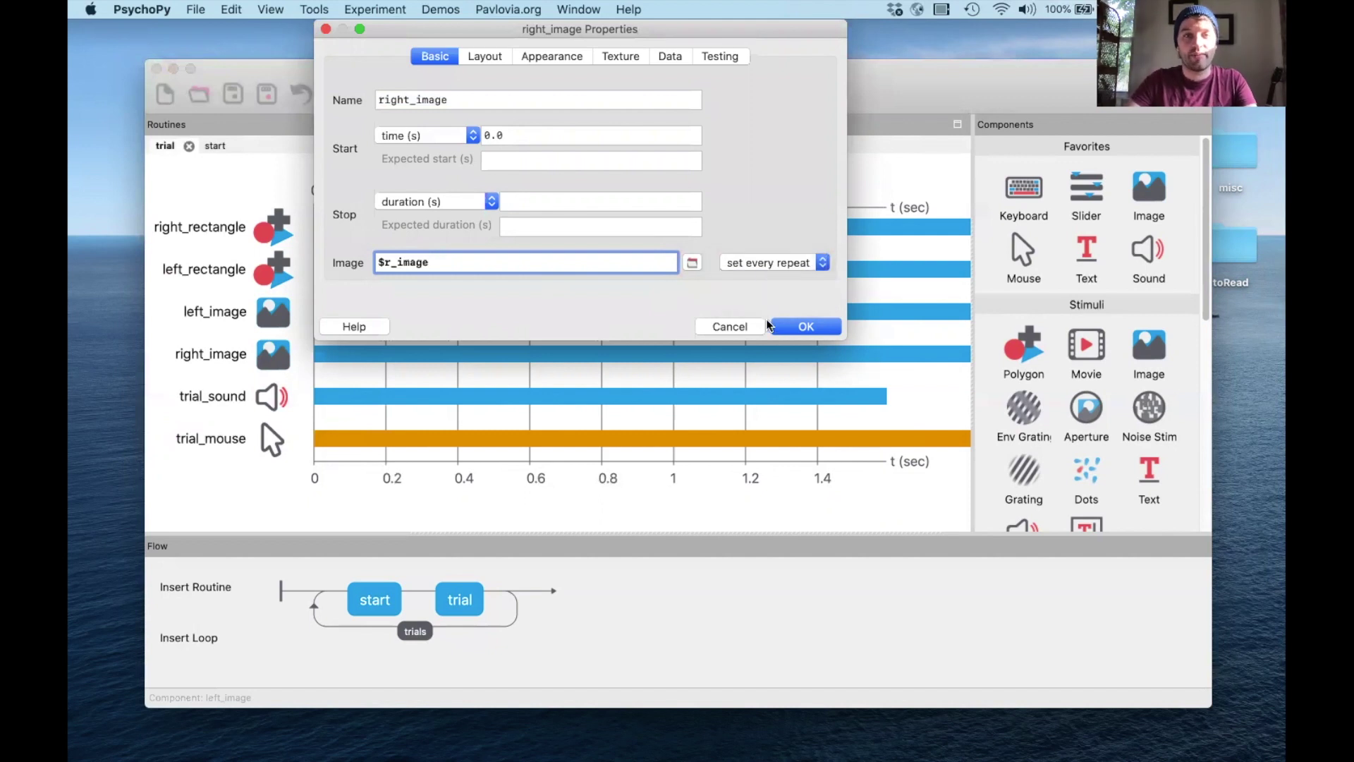
left_click(795, 326)
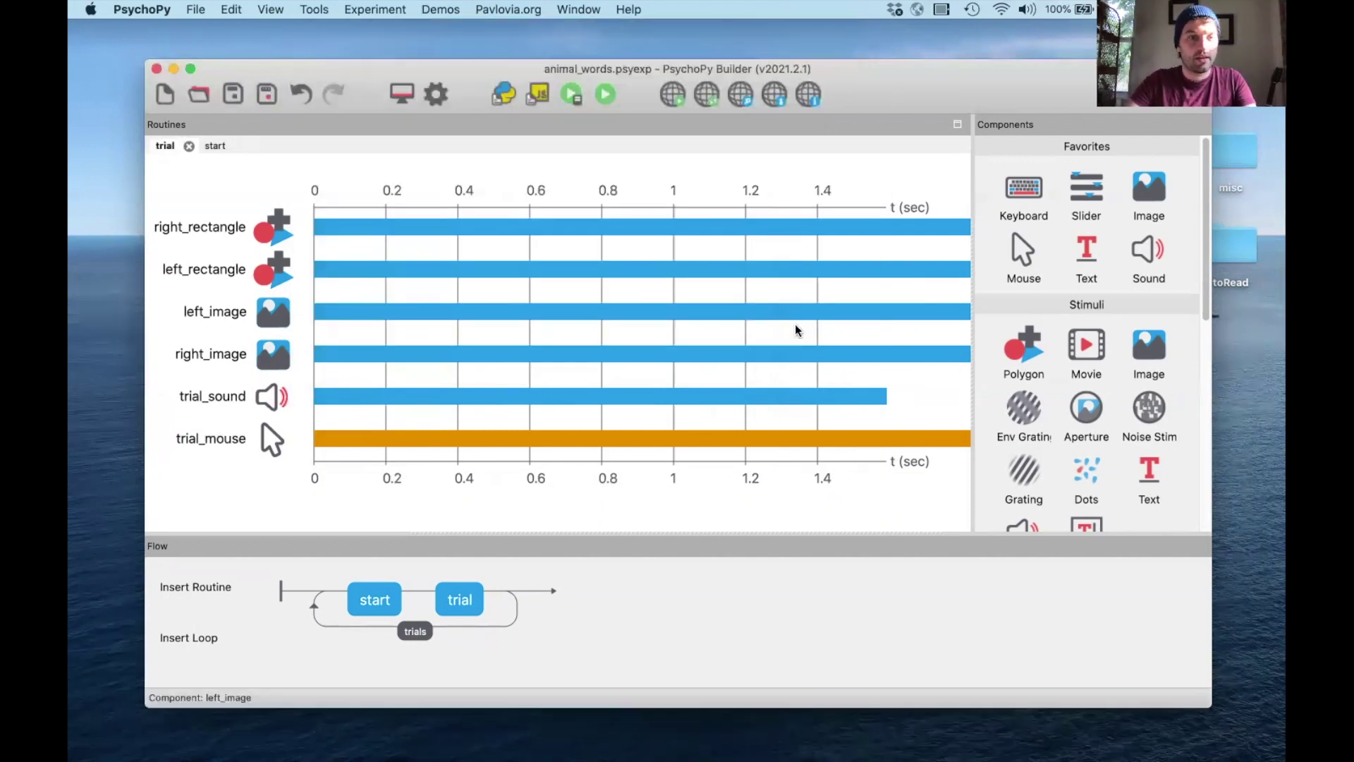
- Open the trial_sound properties, switch to Excel to check the sound column's header in the trials sheet, and minimize the sheet
left_click(274, 403)
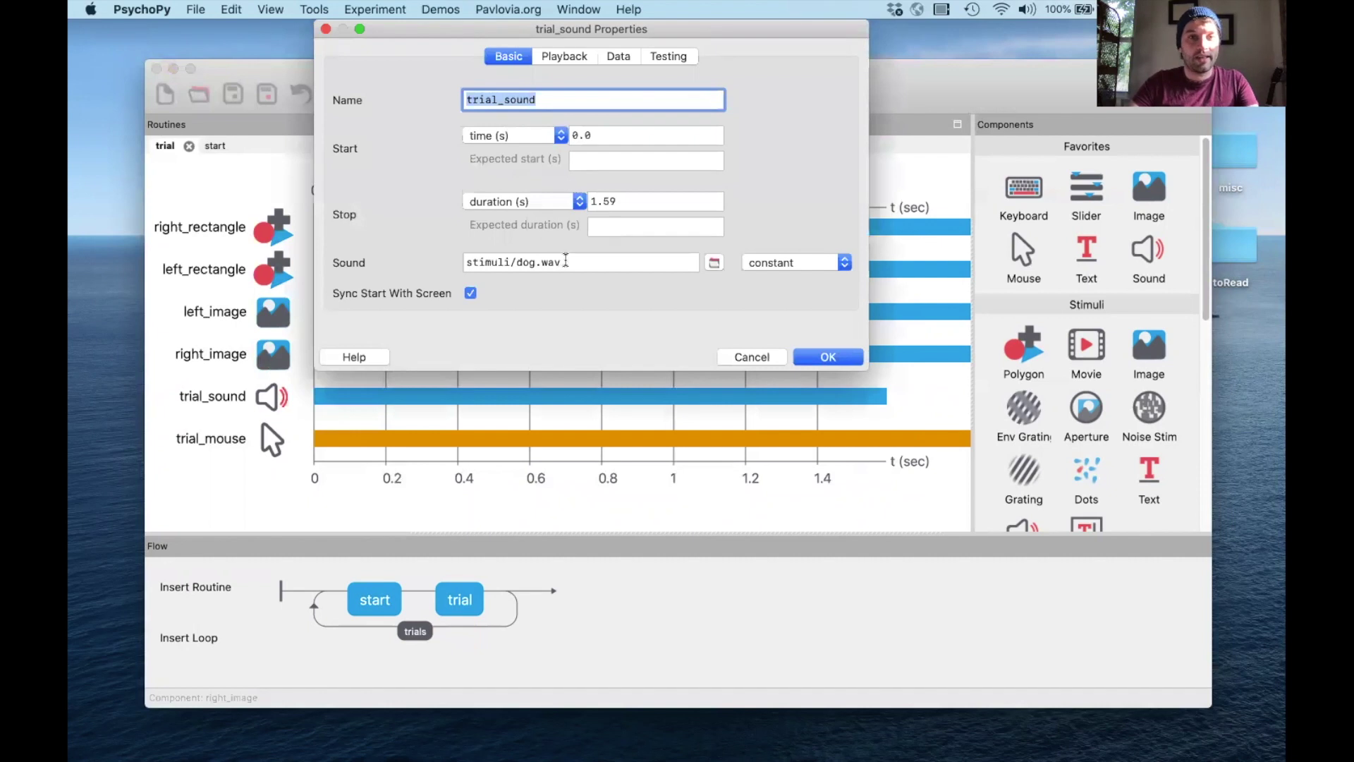
key("super+Tab")
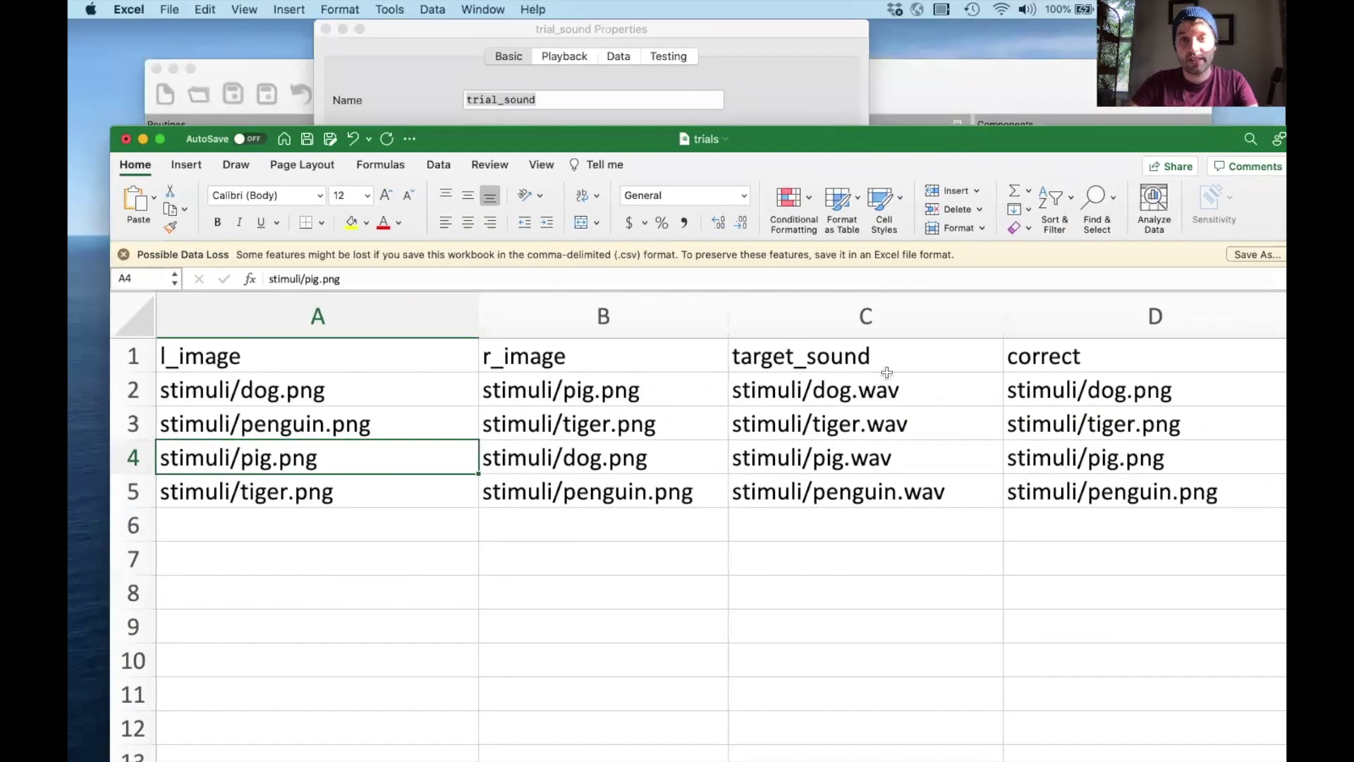
left_click(912, 307)
left_click(905, 355)
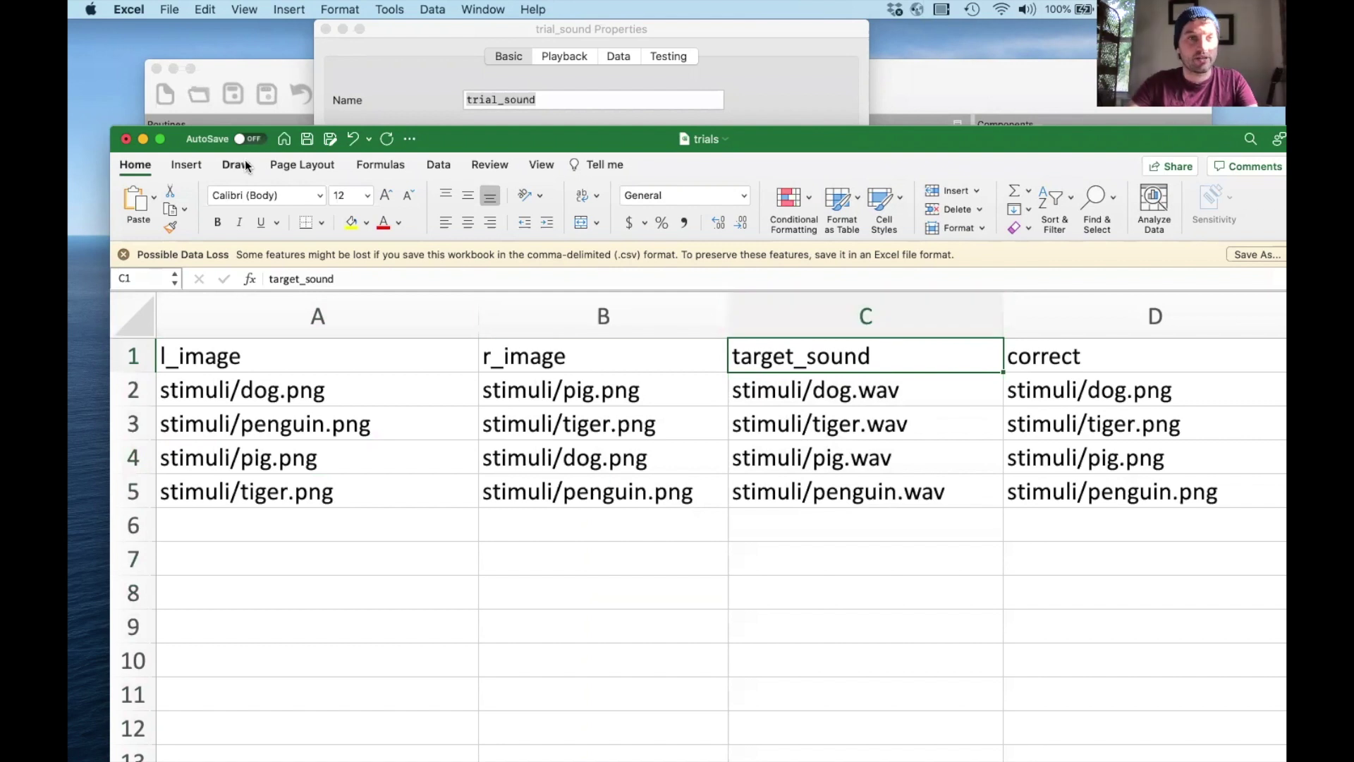
key("super+m")
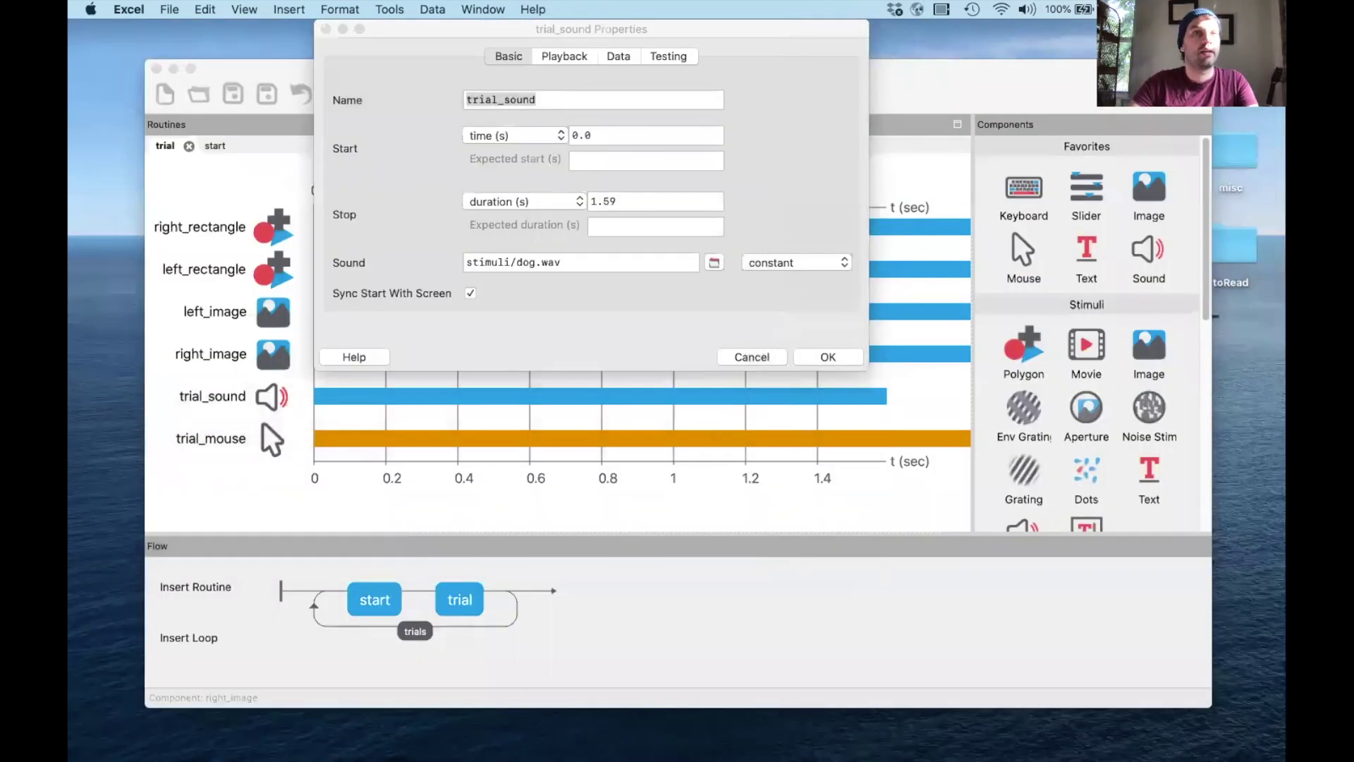
- Replace the sound of trial_sound with $target_sound, updating with set every repeat, and accept its properties
left_click(573, 258)
key("super+a")
type("$")
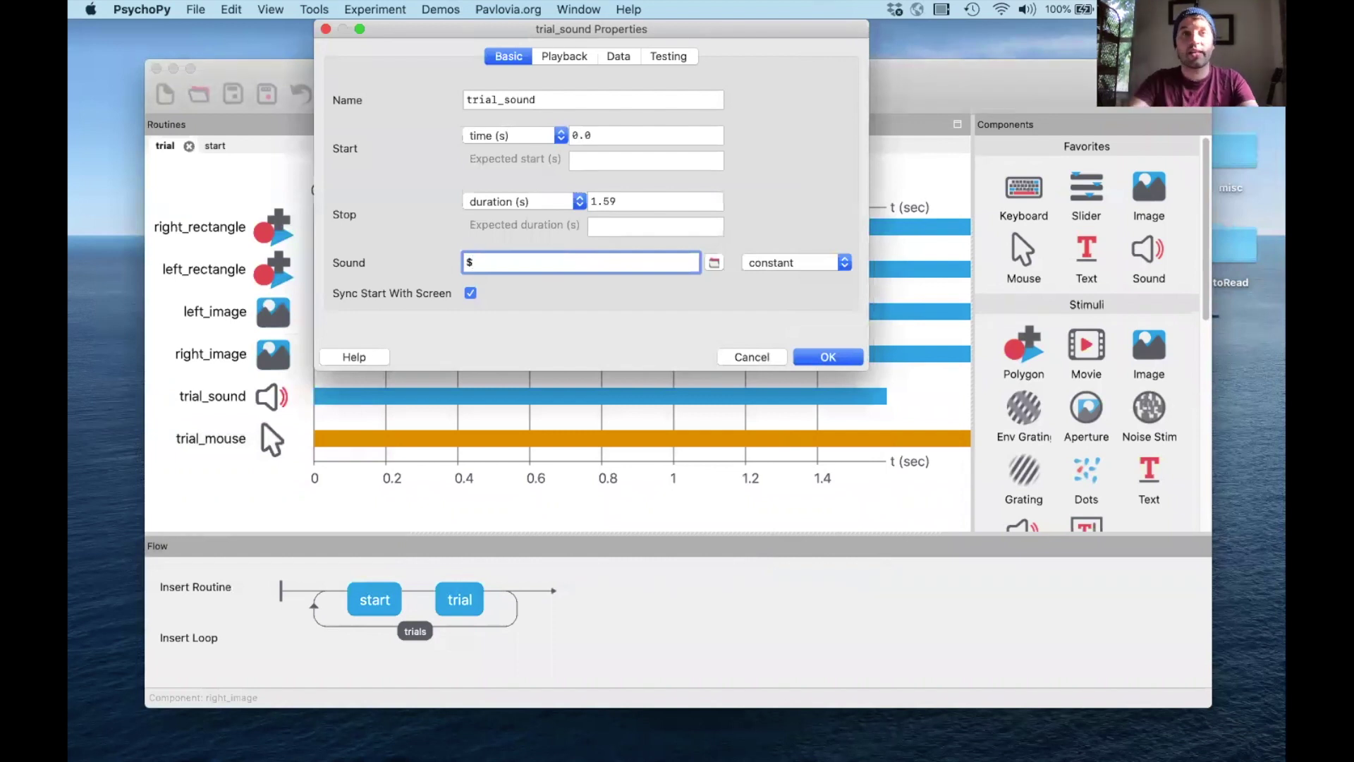
type("target")
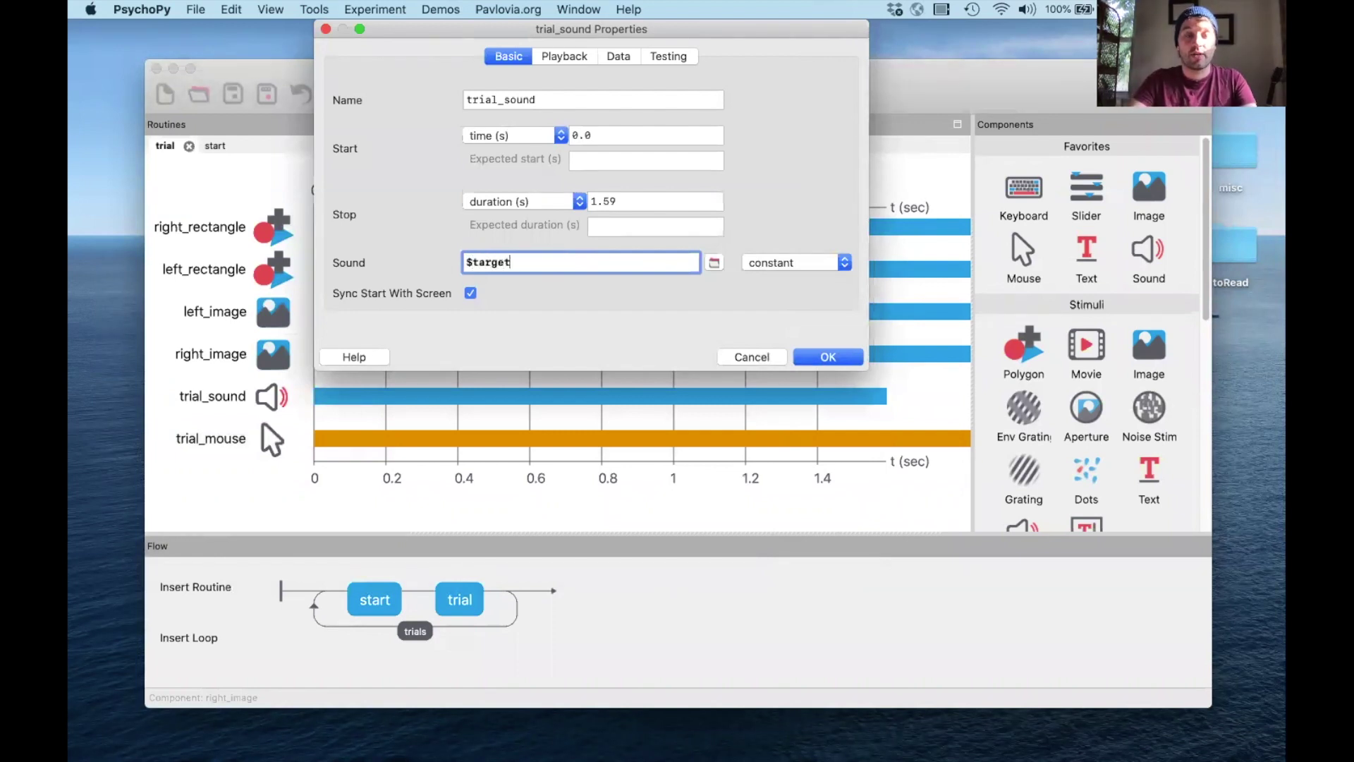
type("_sound")
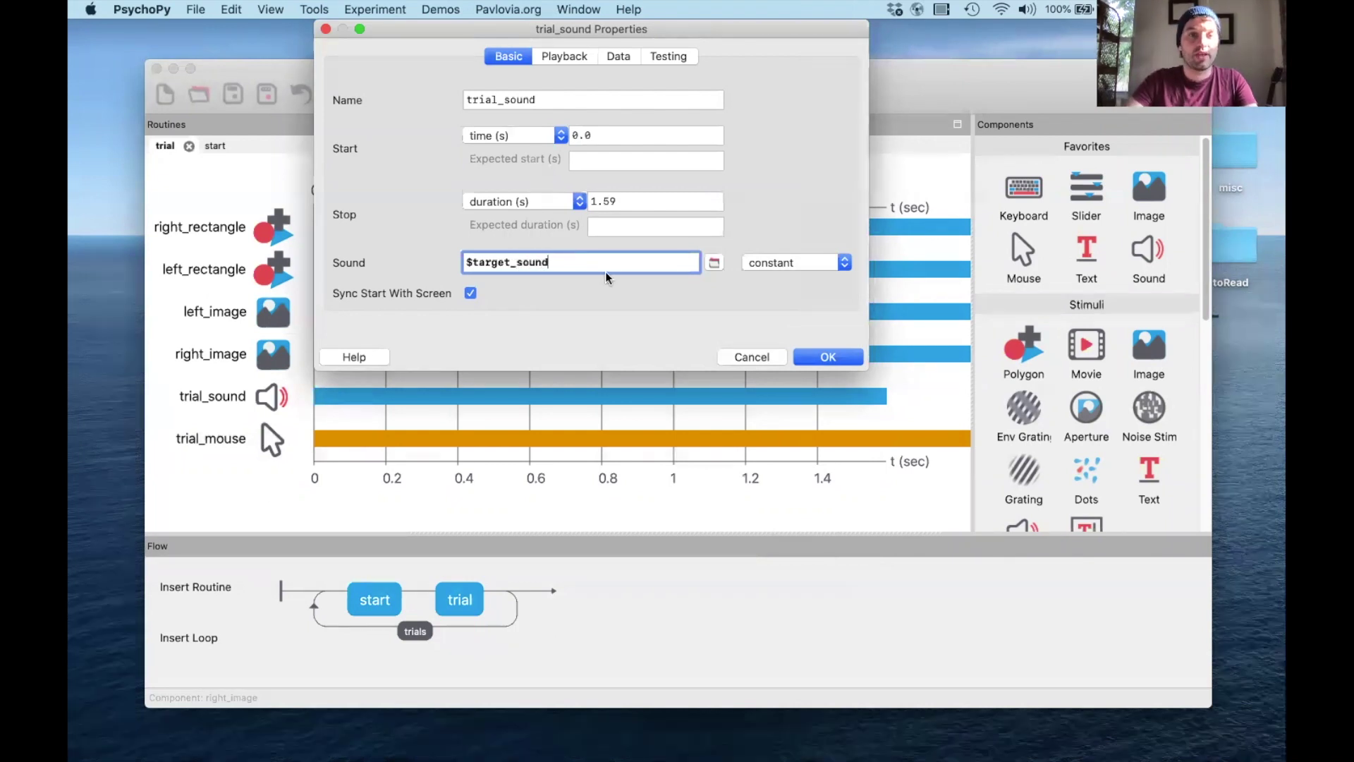
left_click_drag(549, 263, 465, 263)
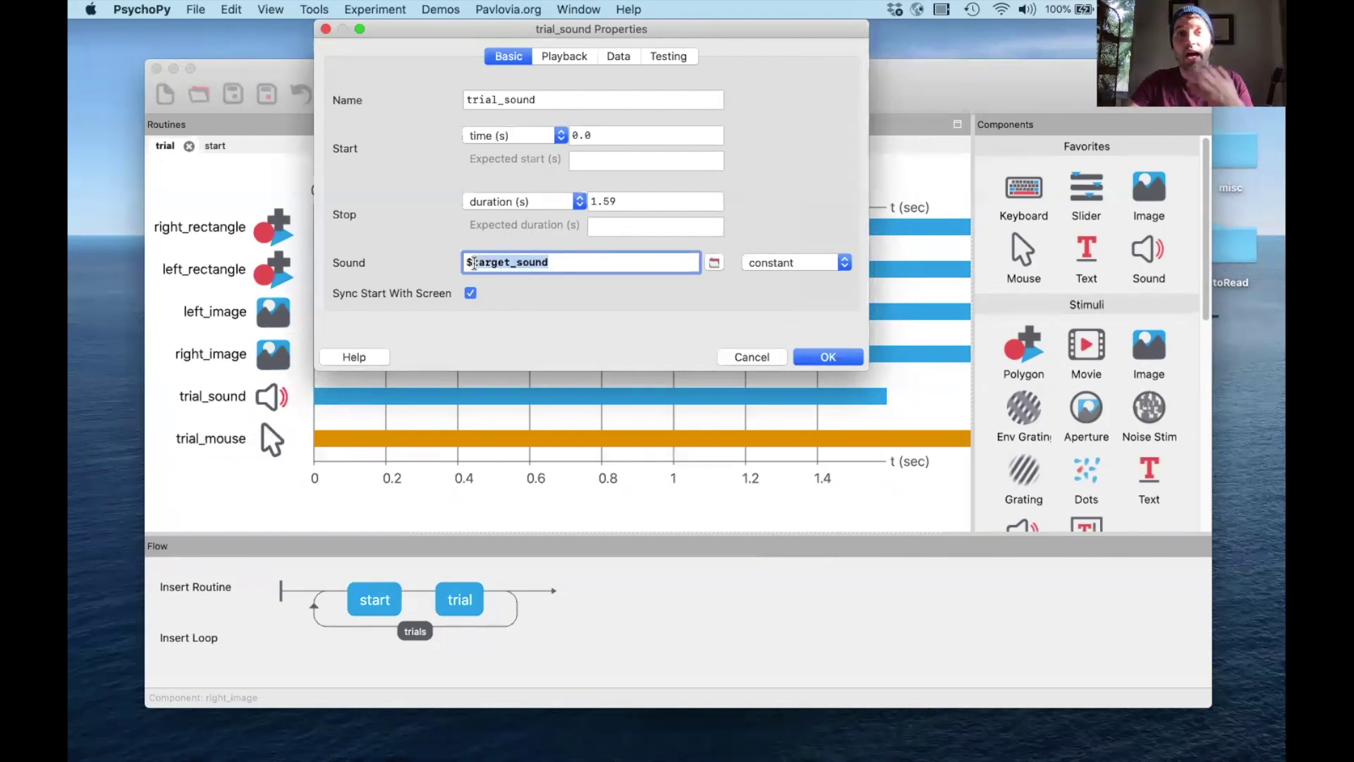
left_click(817, 261)
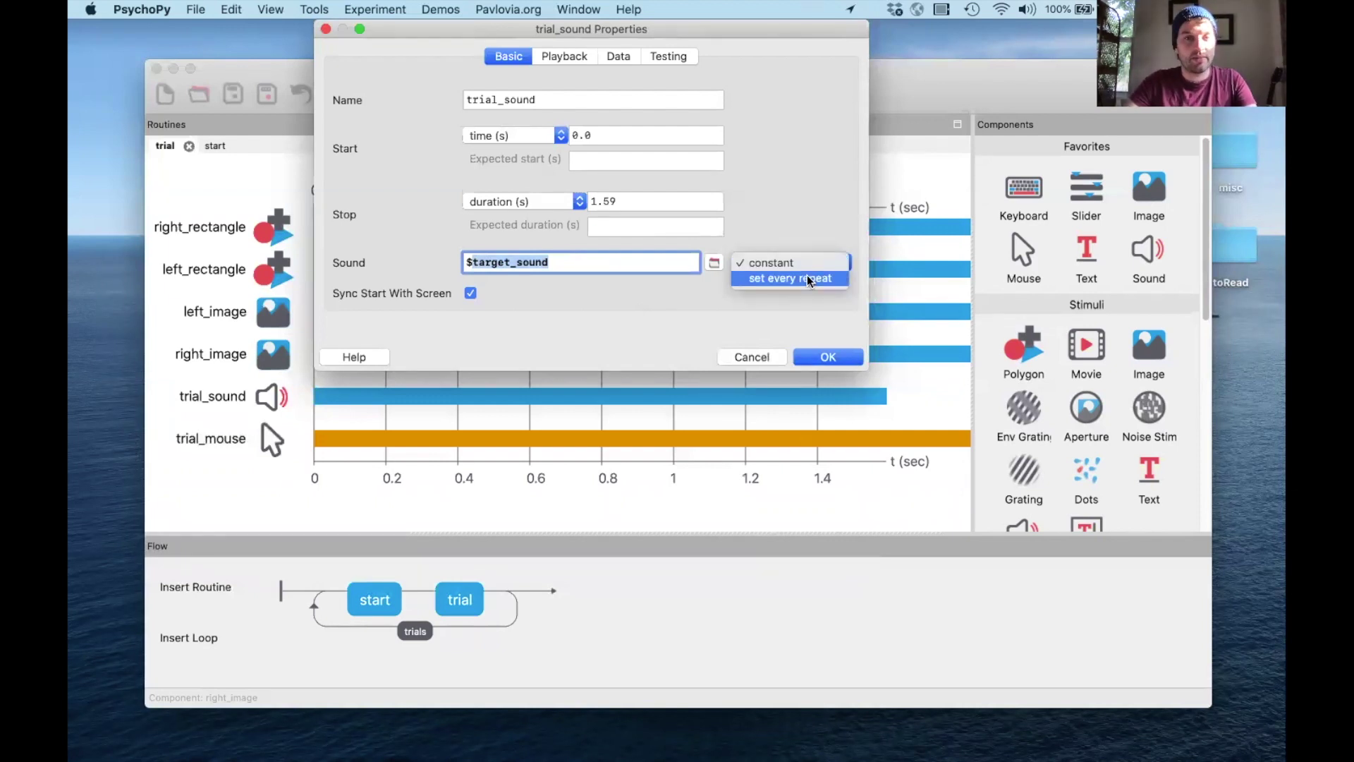
left_click(808, 278)
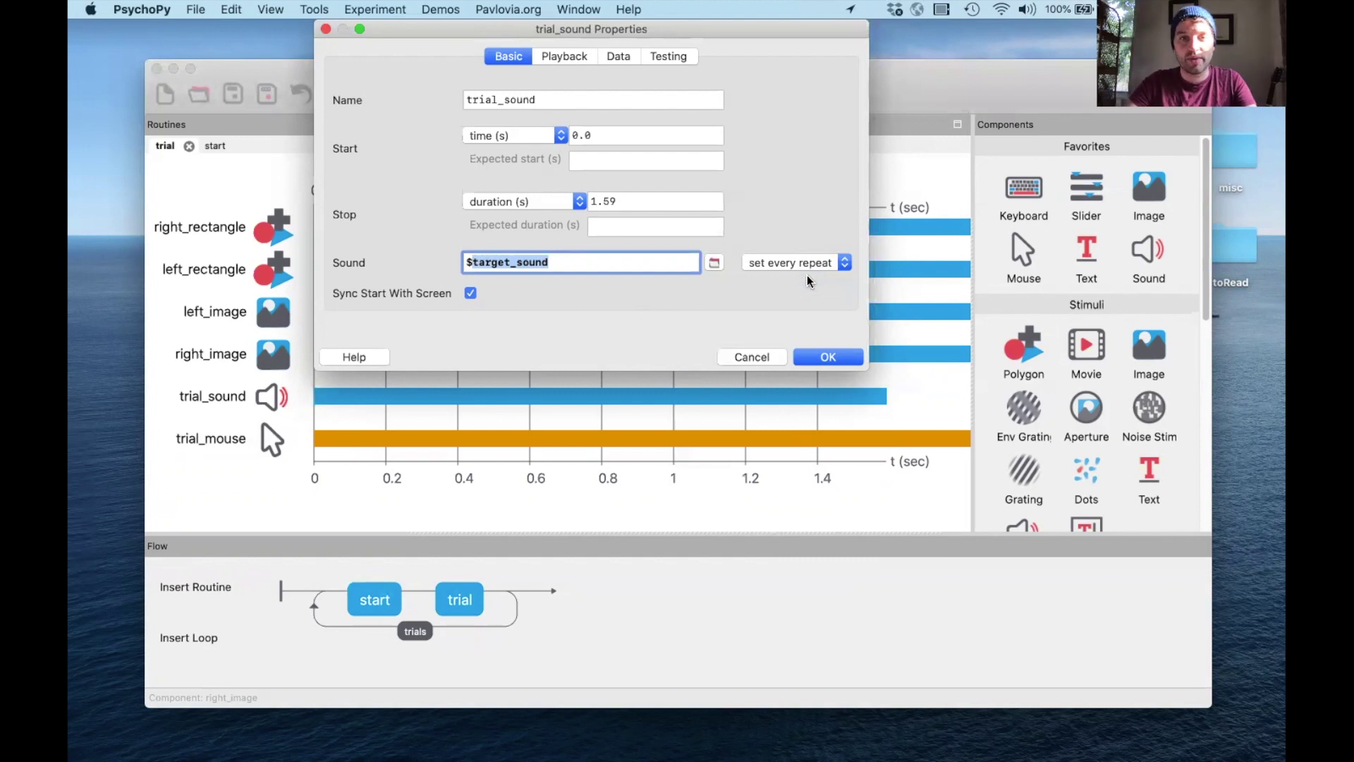
left_click(818, 357)
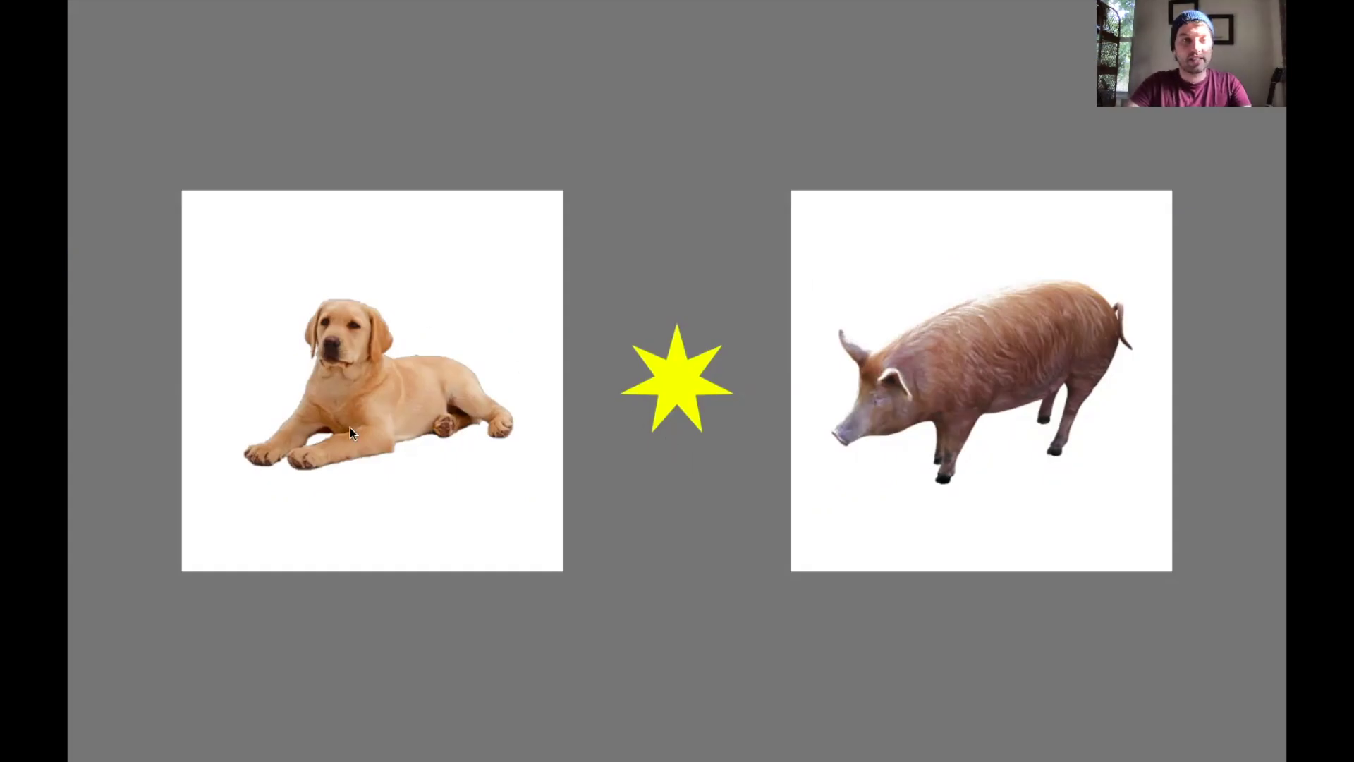
- Test the running experiment through four trials, starting each with the star and choosing the dog, tiger, pig and penguin in order
left_click(670, 384)
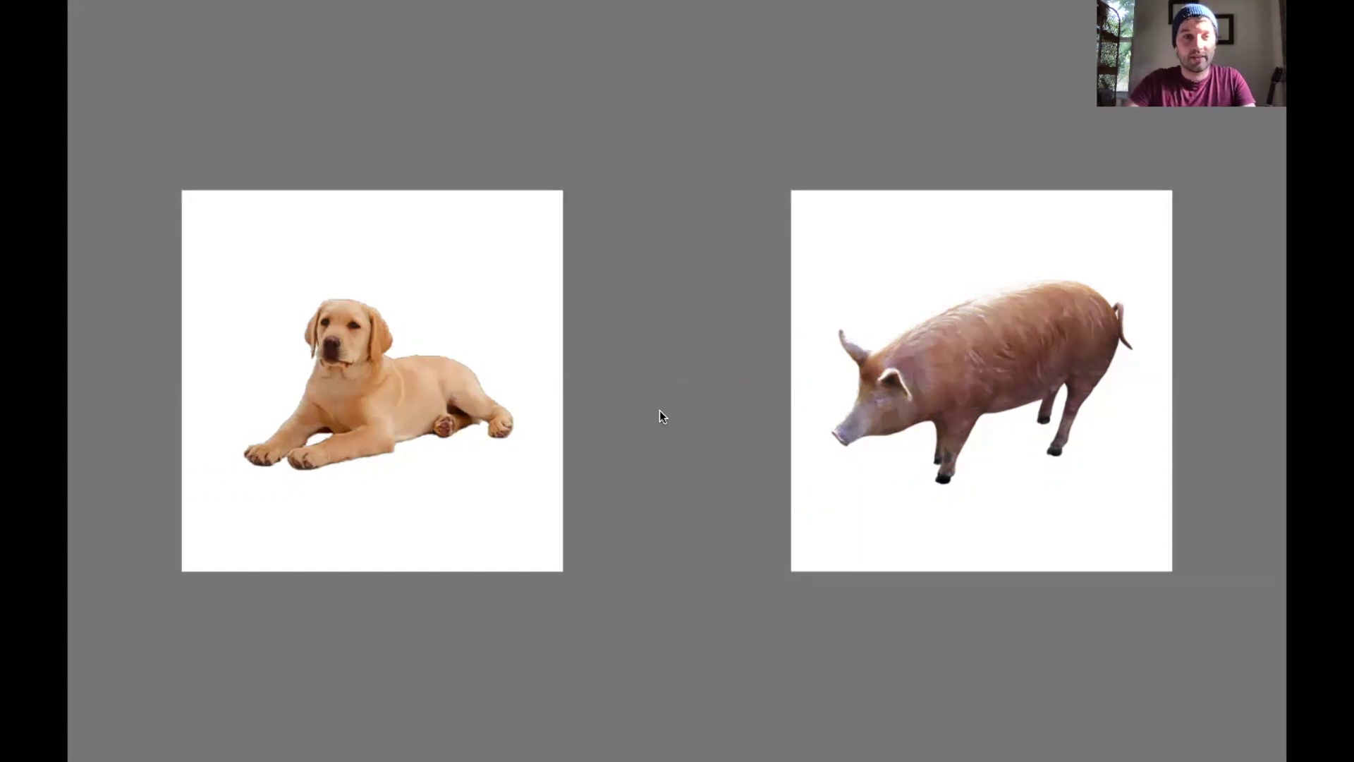
left_click(436, 388)
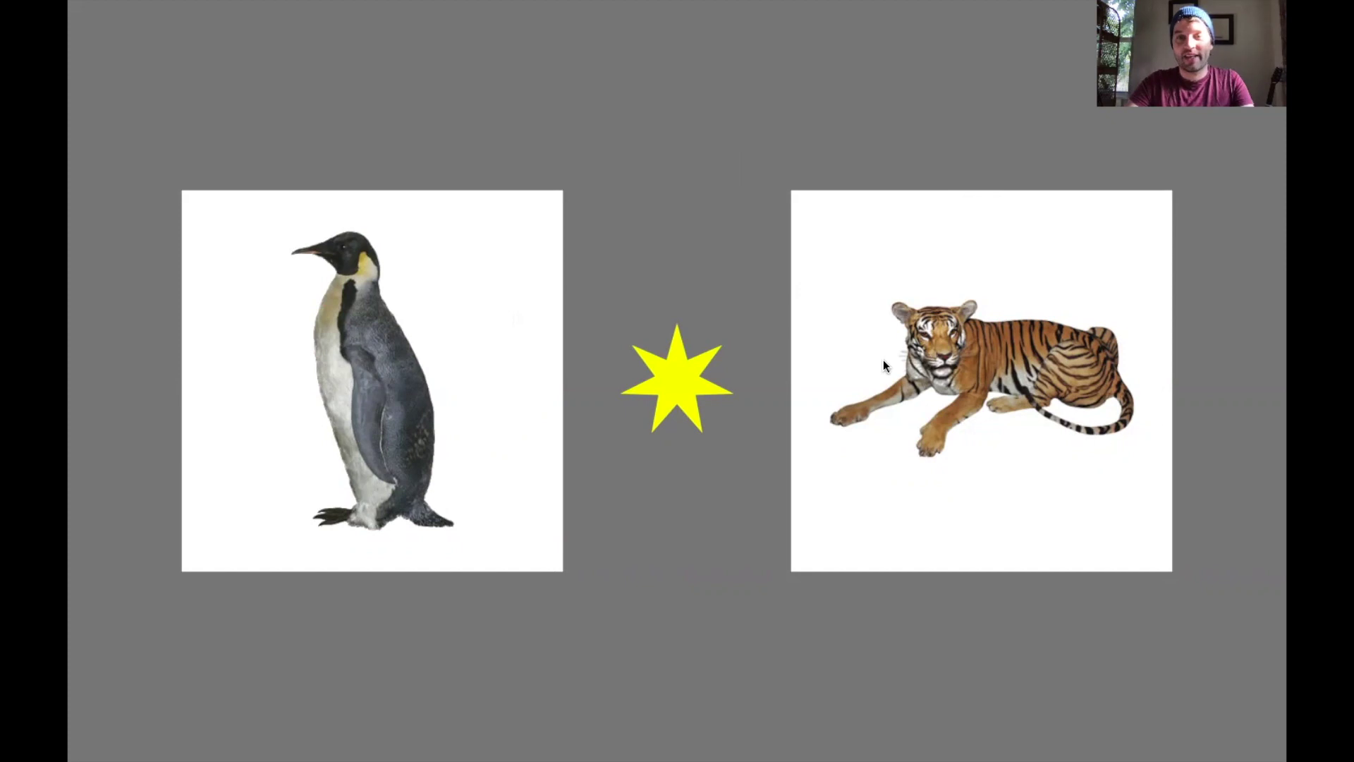
left_click(679, 392)
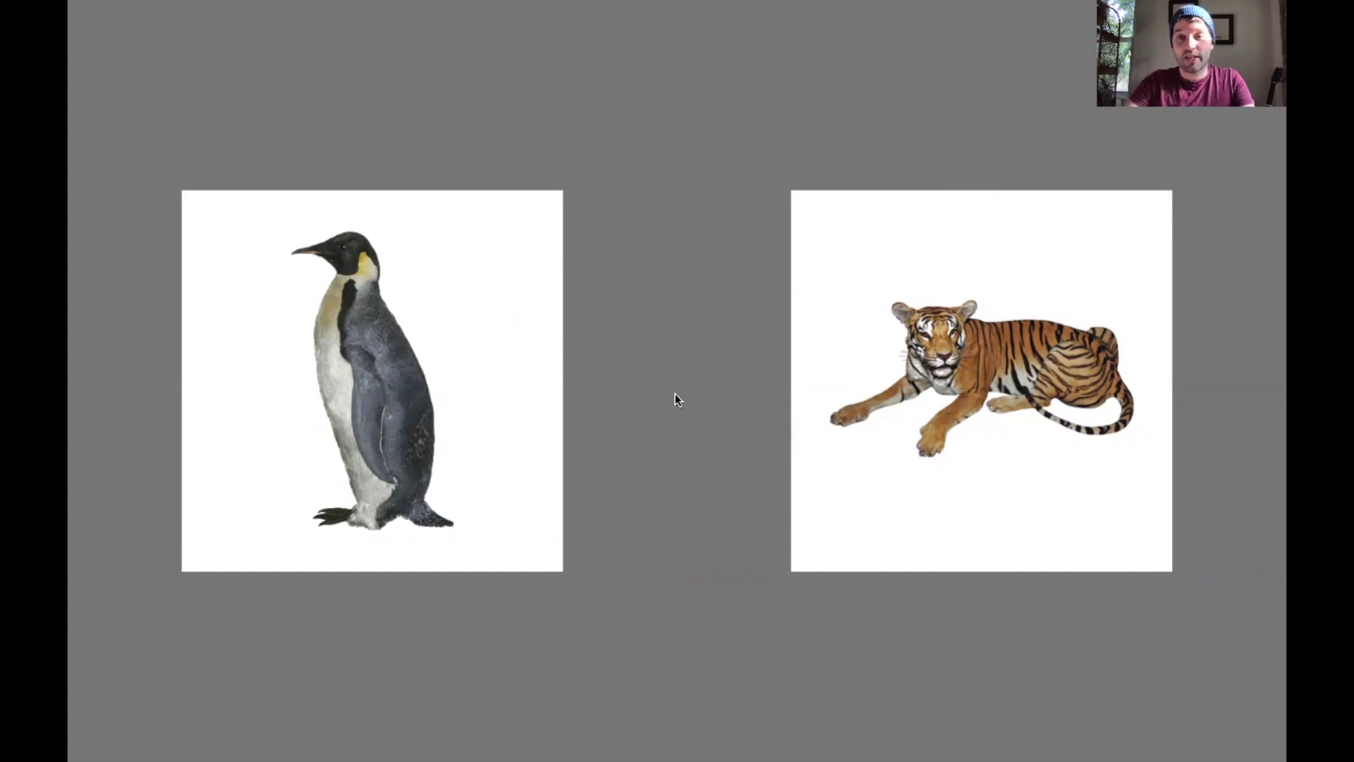
left_click(988, 361)
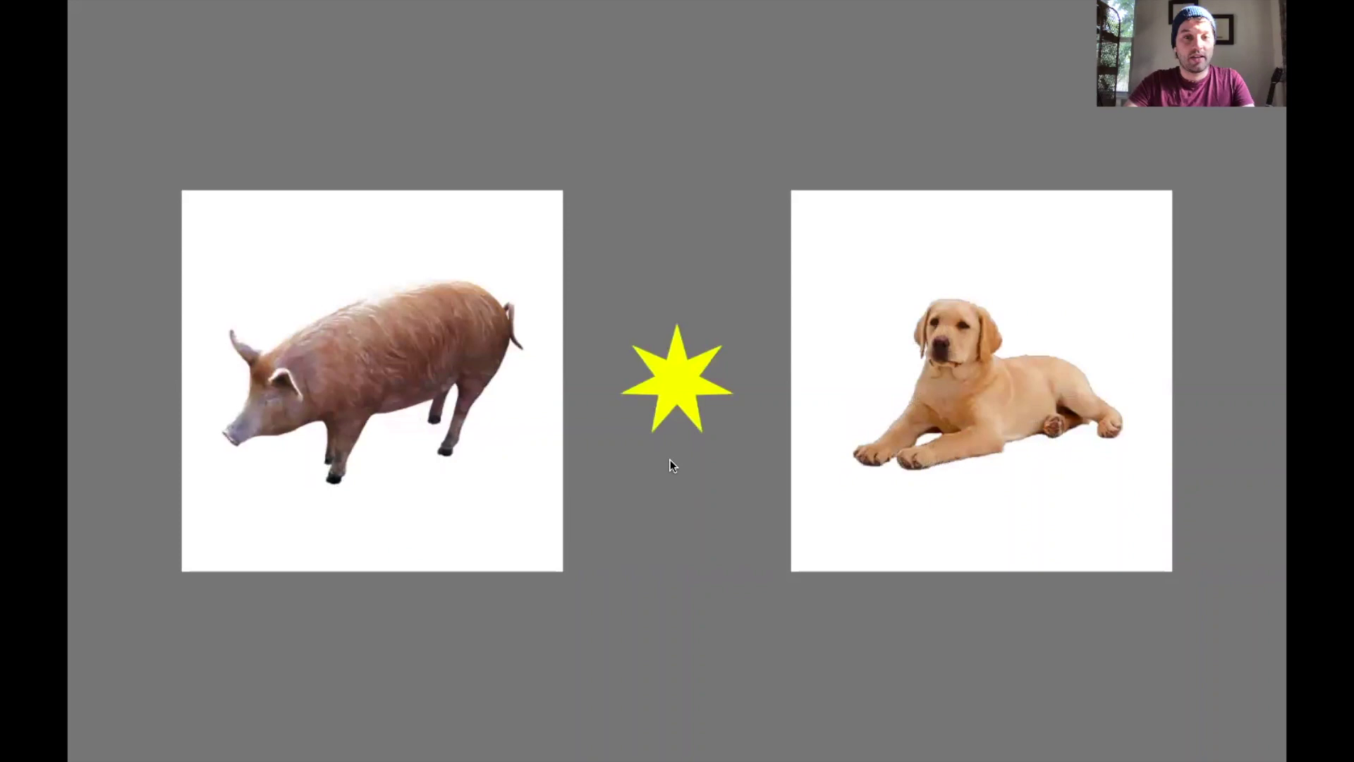
left_click(670, 399)
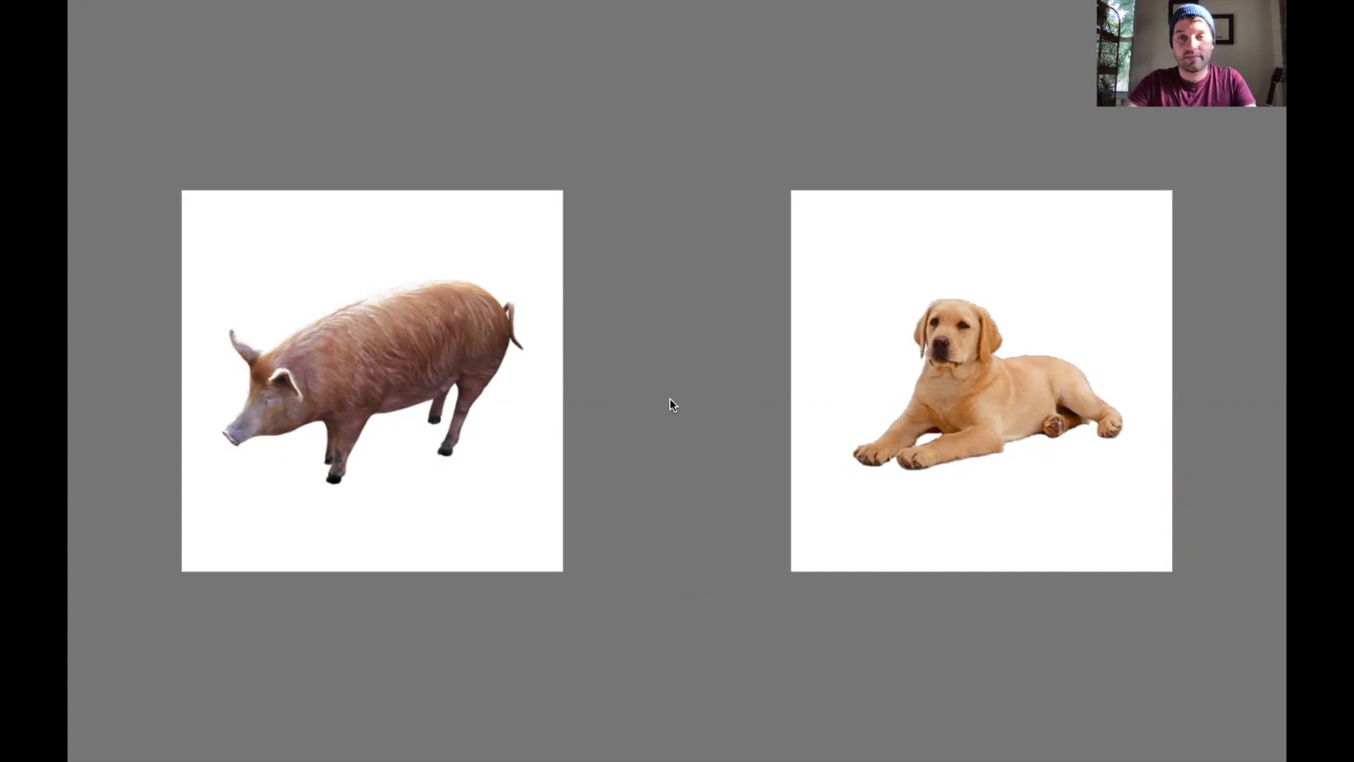
left_click(452, 362)
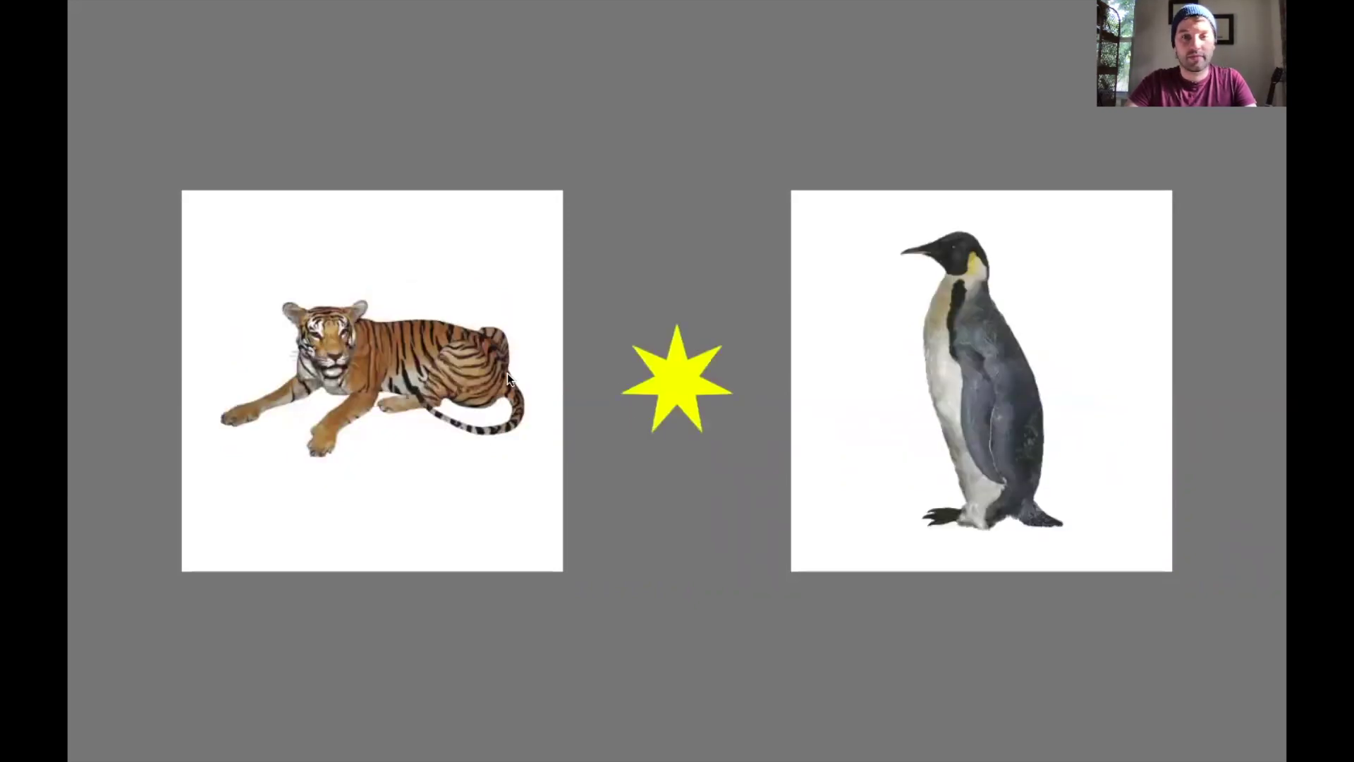
left_click(669, 384)
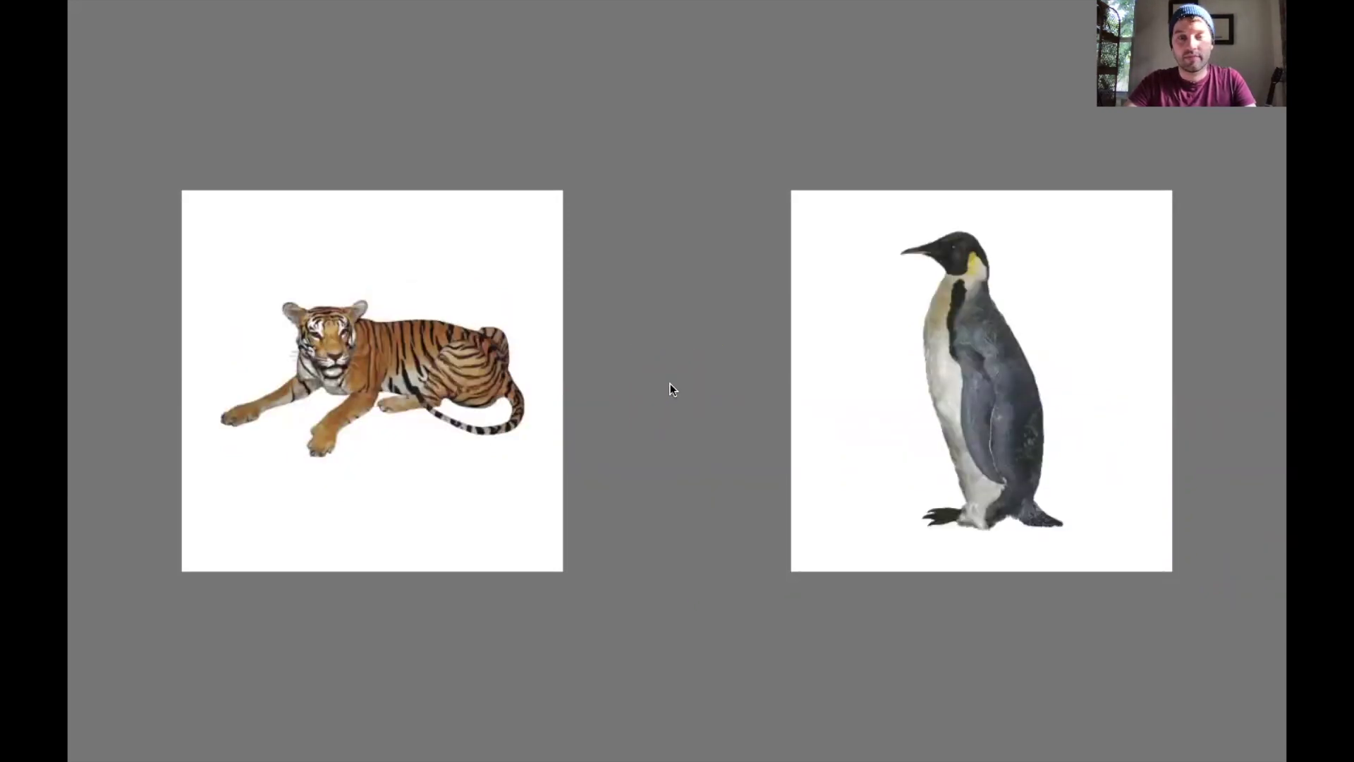
left_click(959, 350)
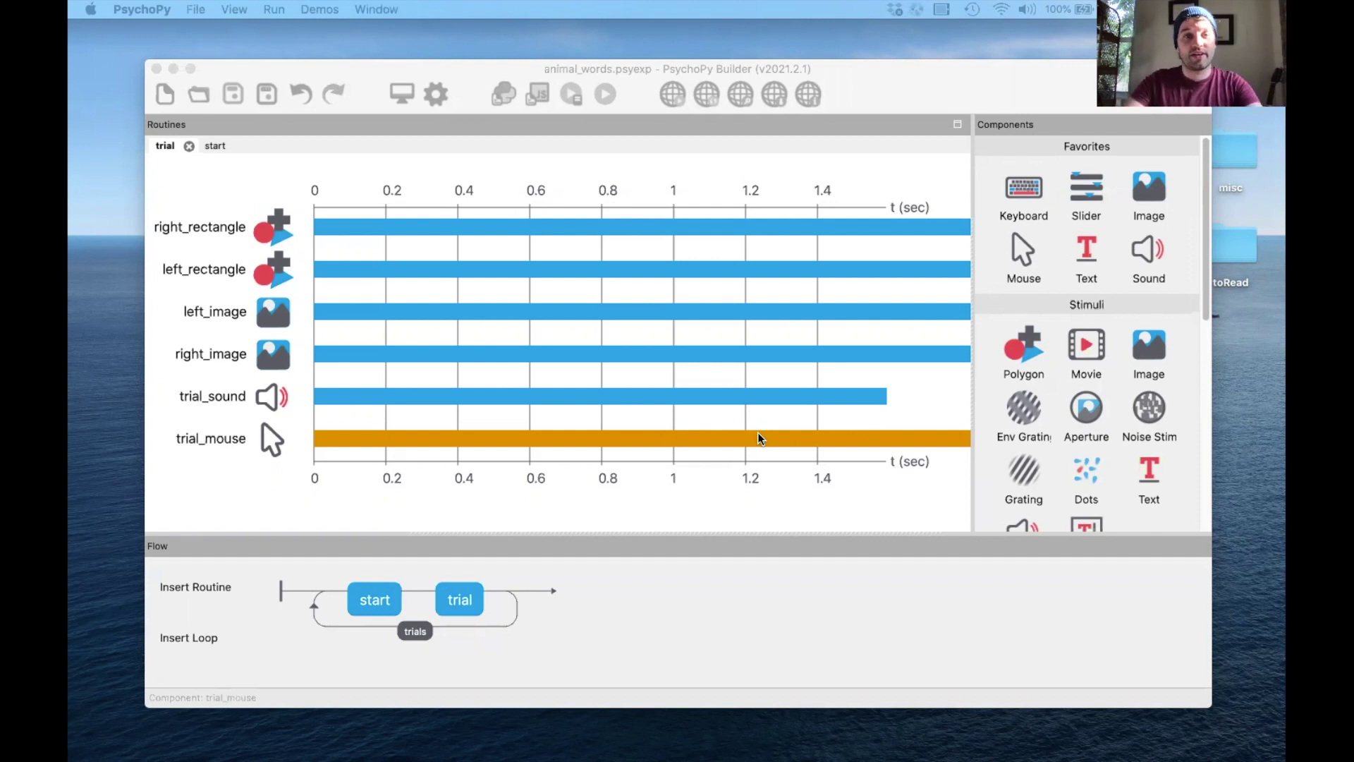
- Switch to Excel and review the target_sound entries for the dog, tiger, pig and penguin trials in the trials sheet
key("super+Tab")
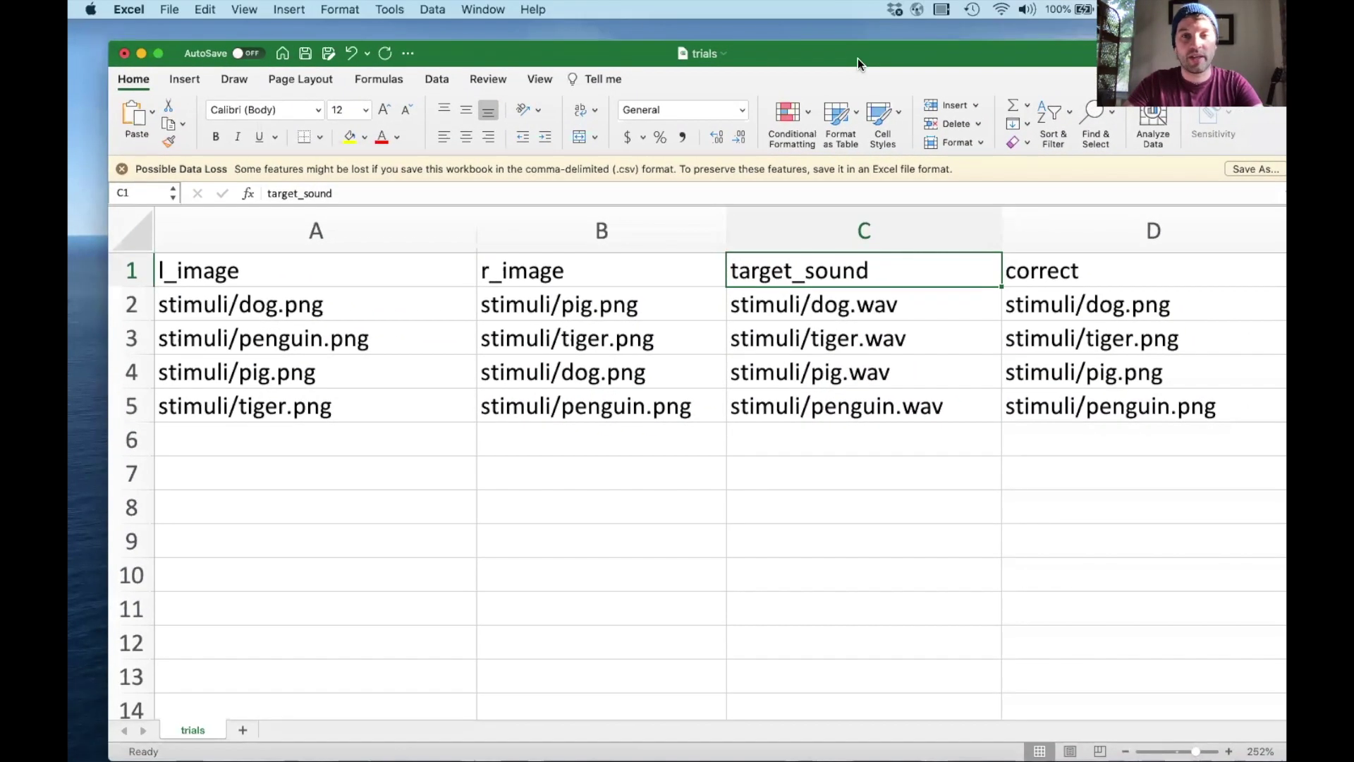
left_click(867, 302)
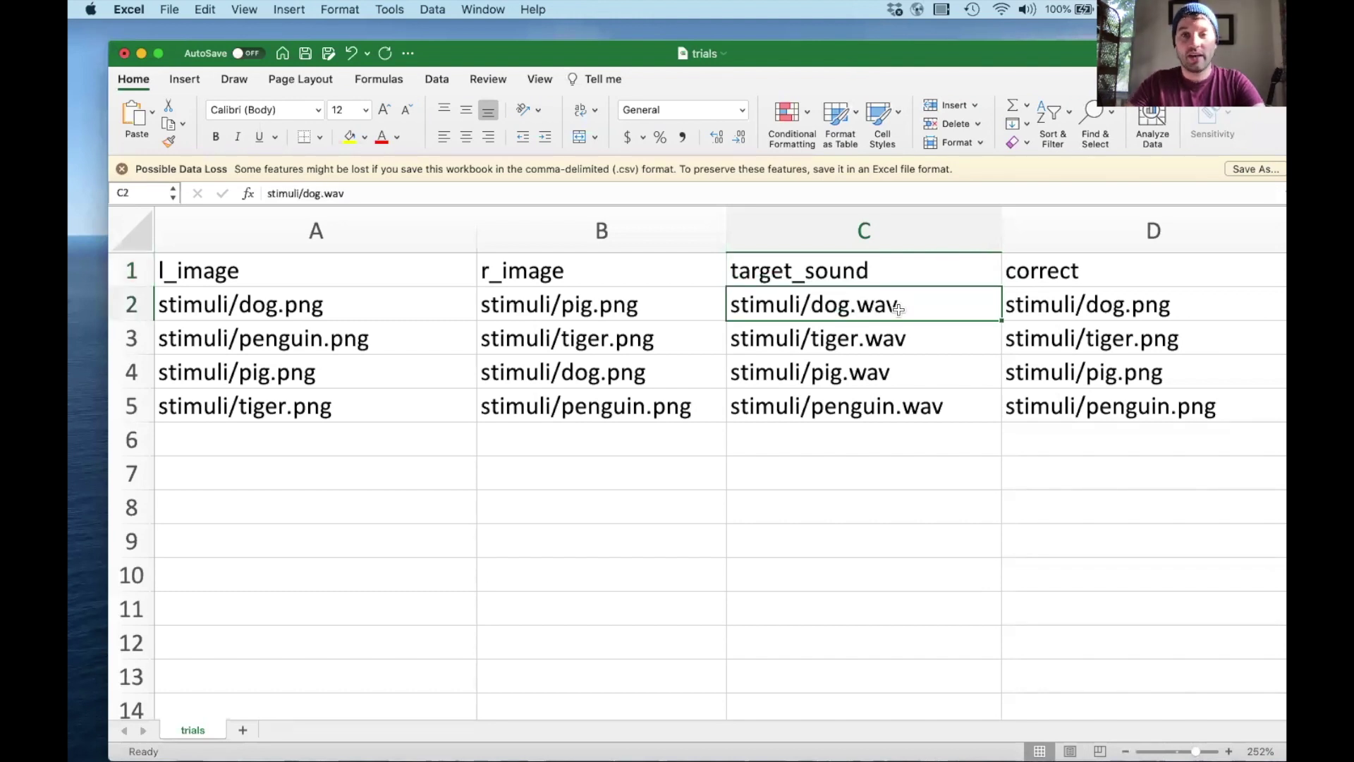
key("Down")
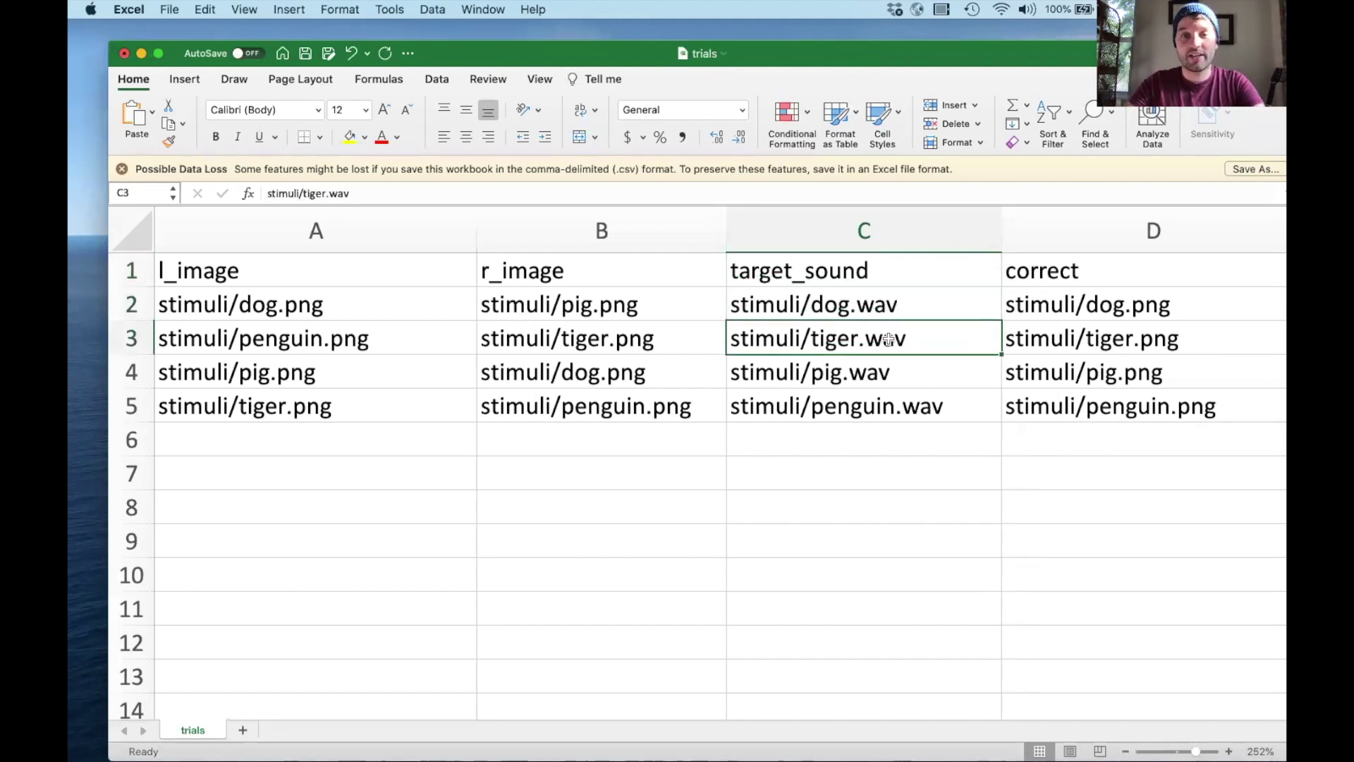
left_click(867, 384)
left_click(858, 409)
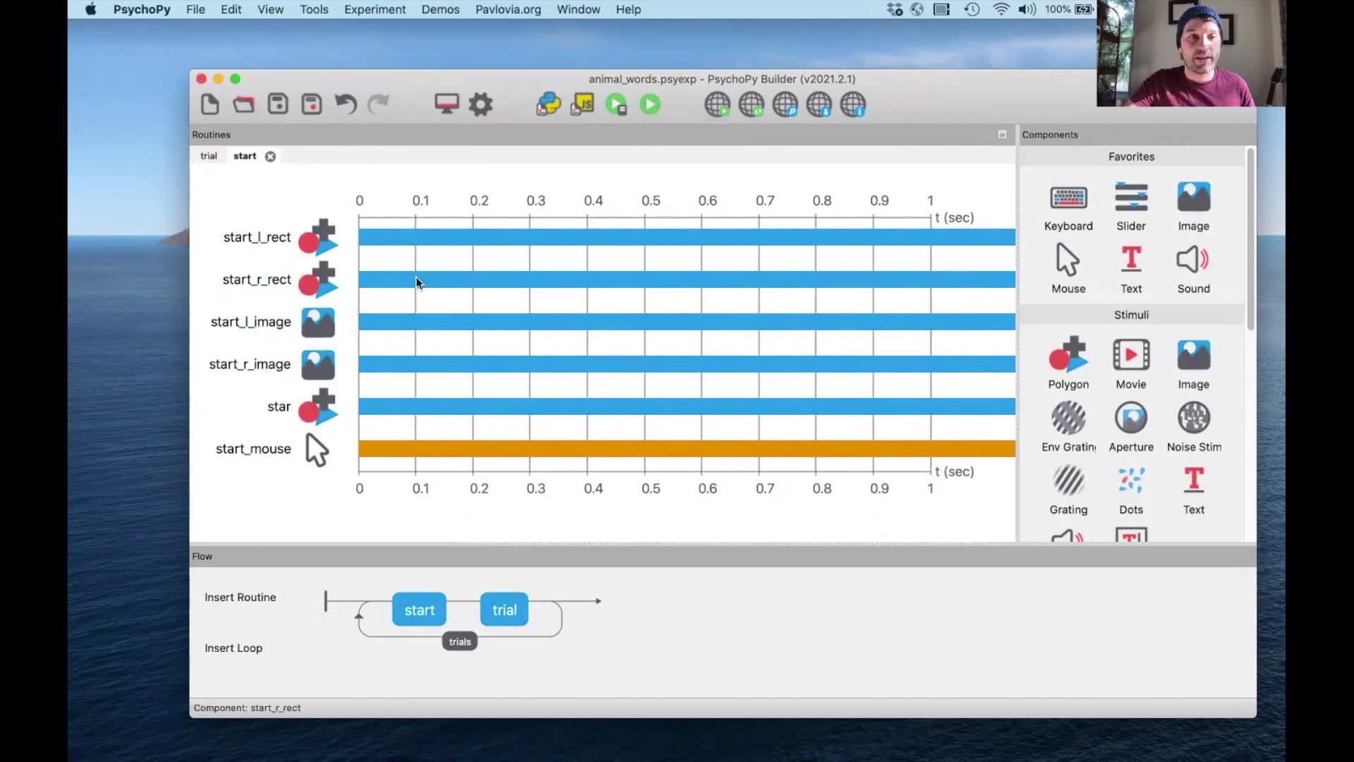
- Remove the dollar sign from the image value of start_l_image, leaving l_image, and accept its properties
left_click(325, 330)
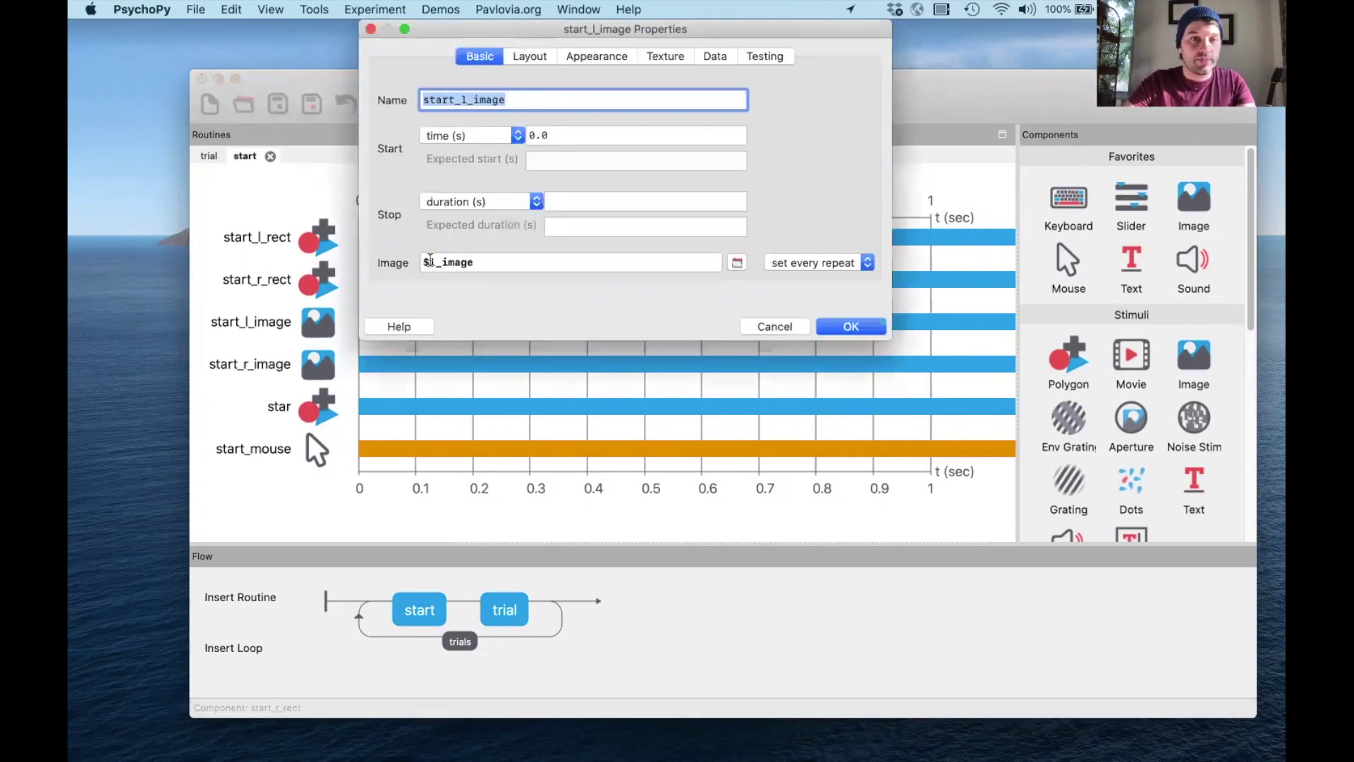
left_click(428, 261)
key("BackSpace")
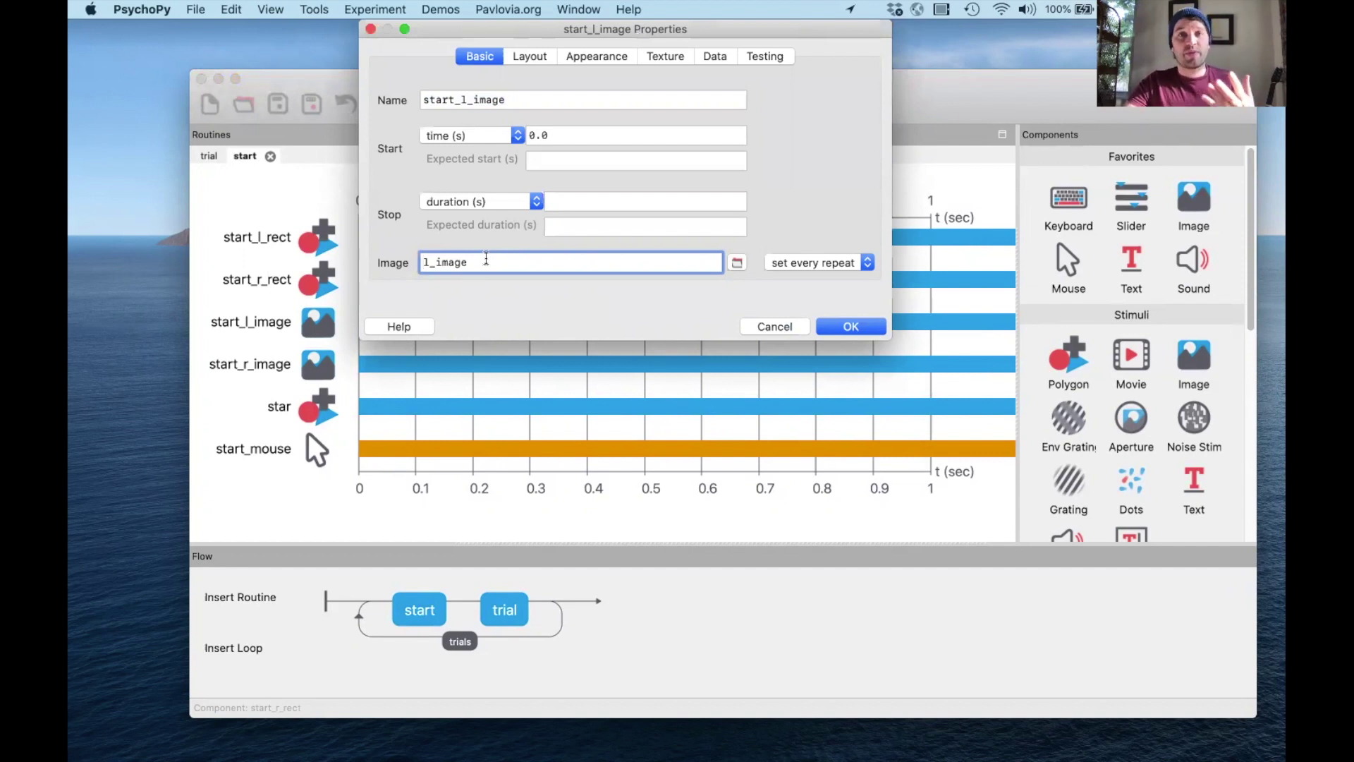
key("super+a")
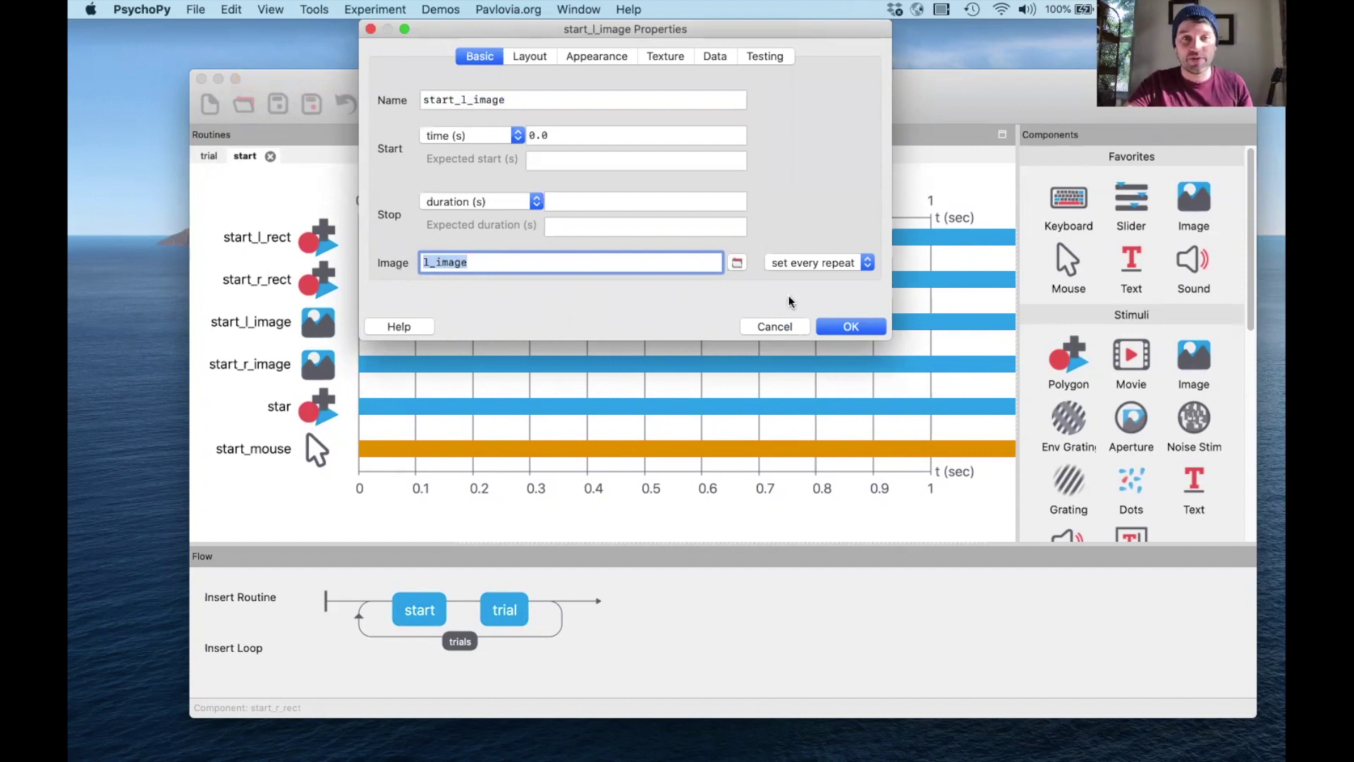
left_click(849, 326)
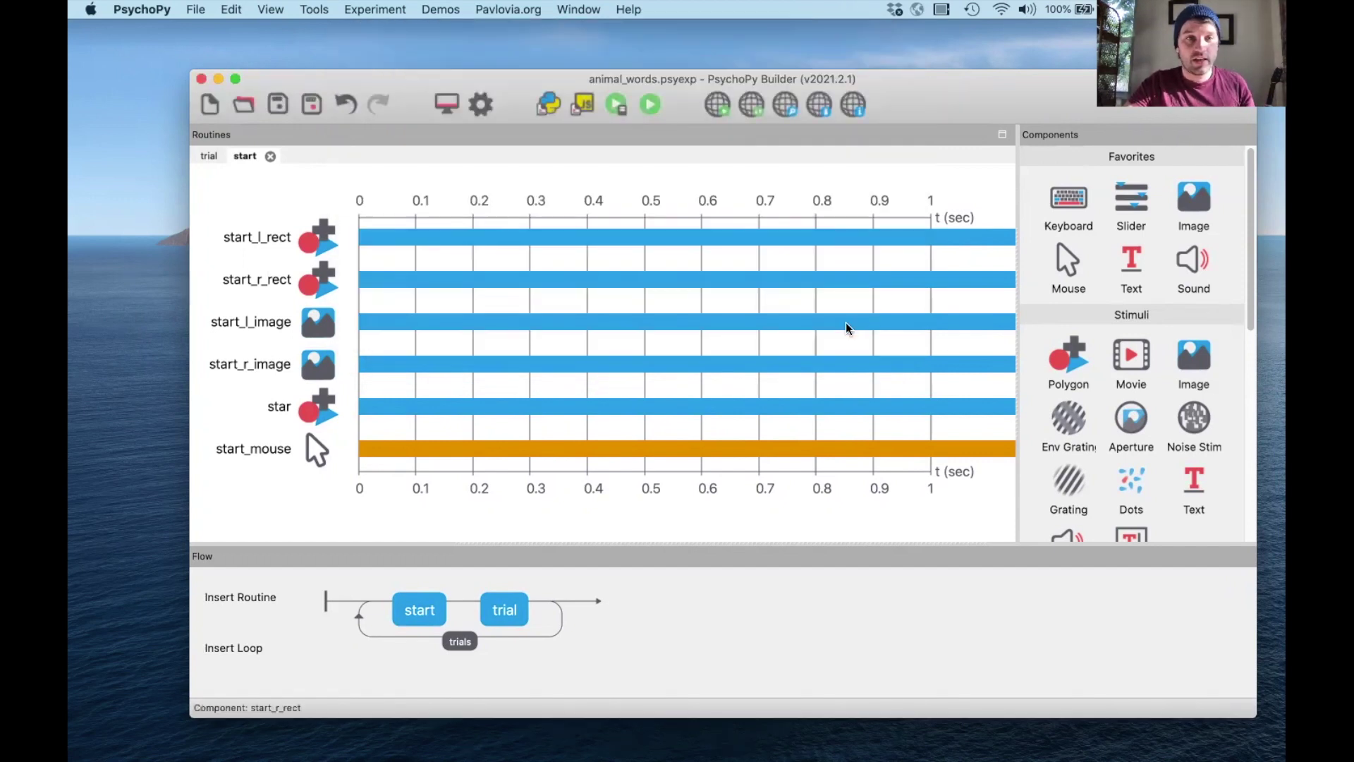
- Run the experiment and highlight the final error message in the Runner's output
left_click(647, 108)
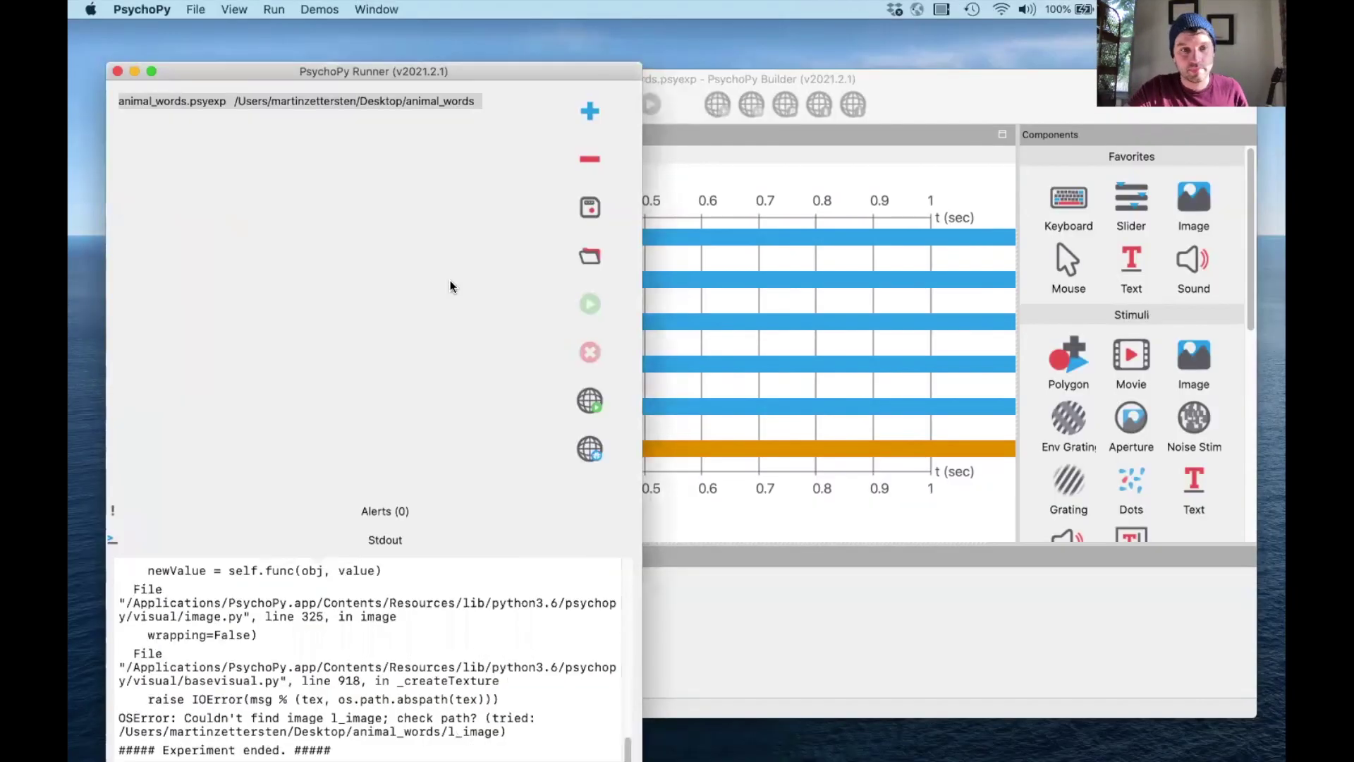
left_click_drag(247, 79, 233, 37)
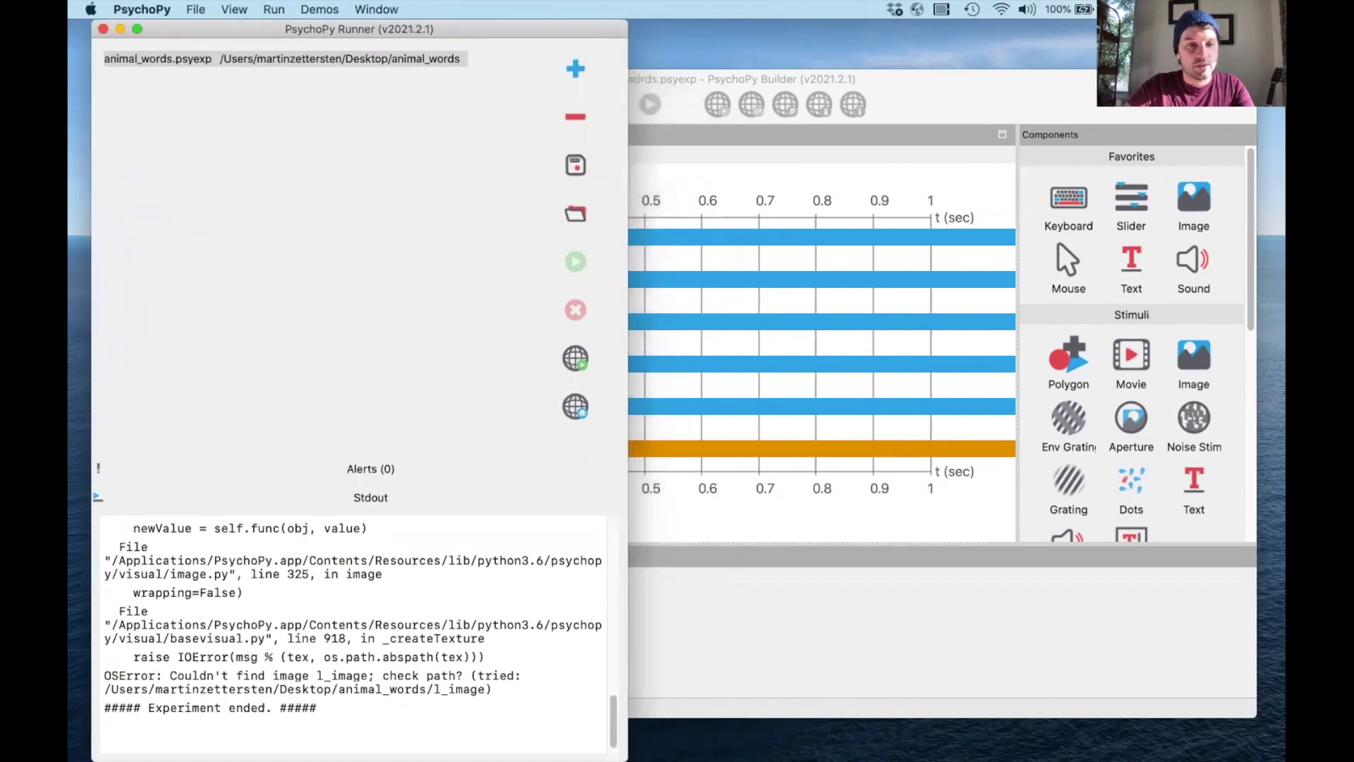
scroll(464, 685, "down", 1)
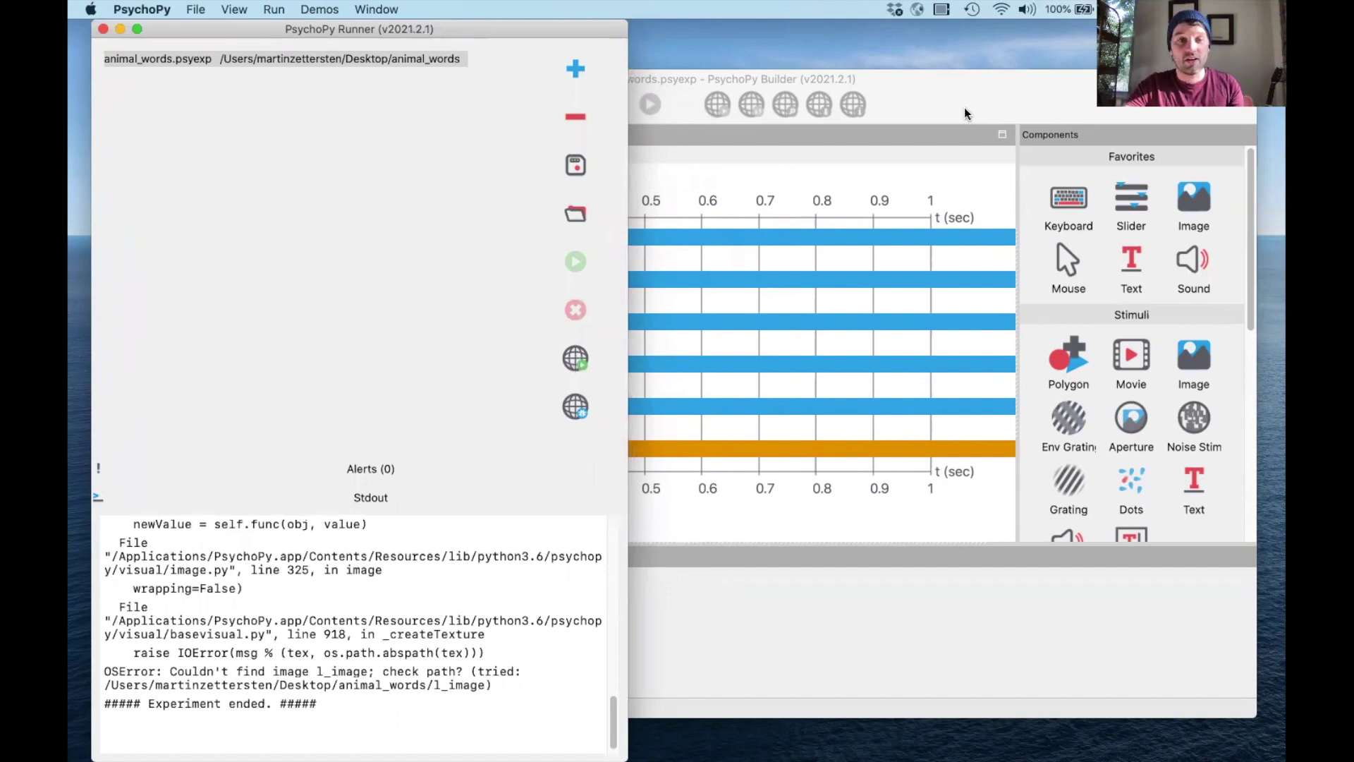
scroll(485, 635, "down", 2)
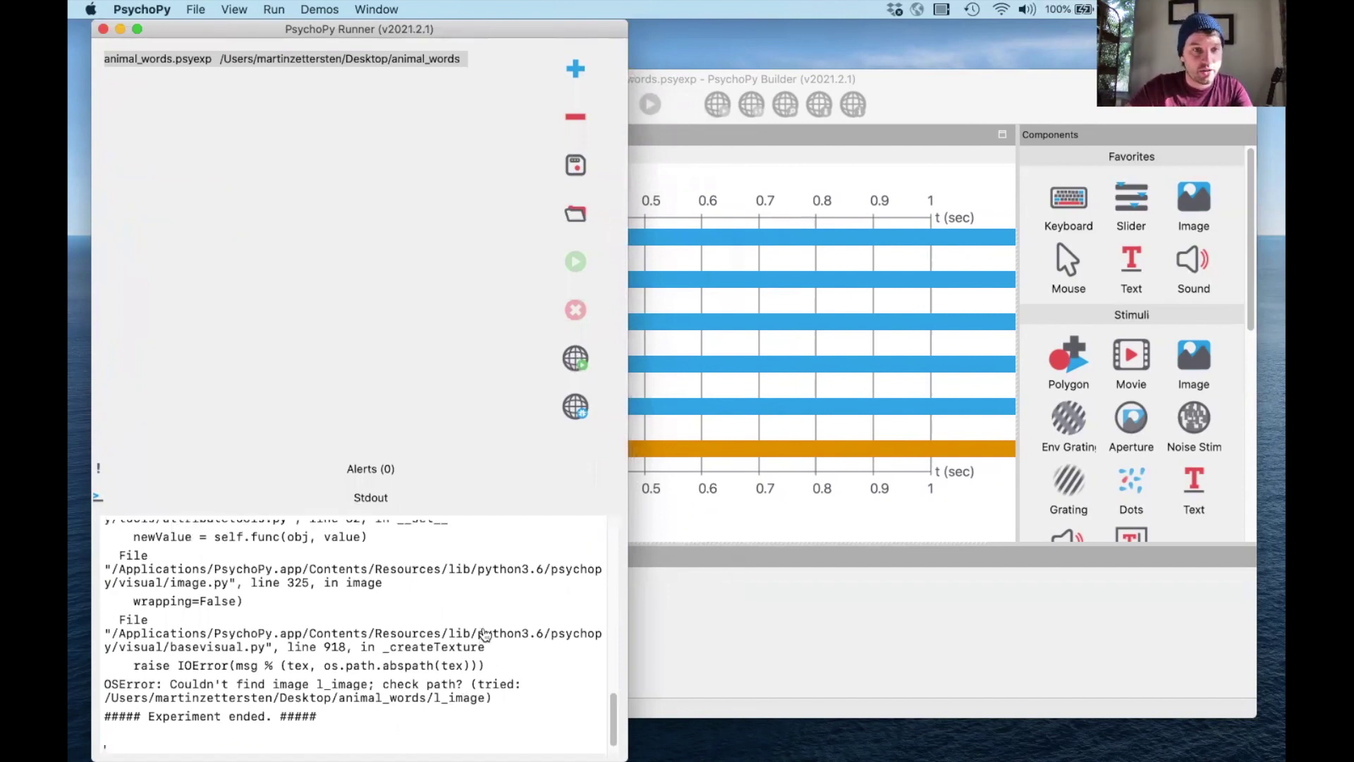
left_click_drag(494, 677, 102, 662)
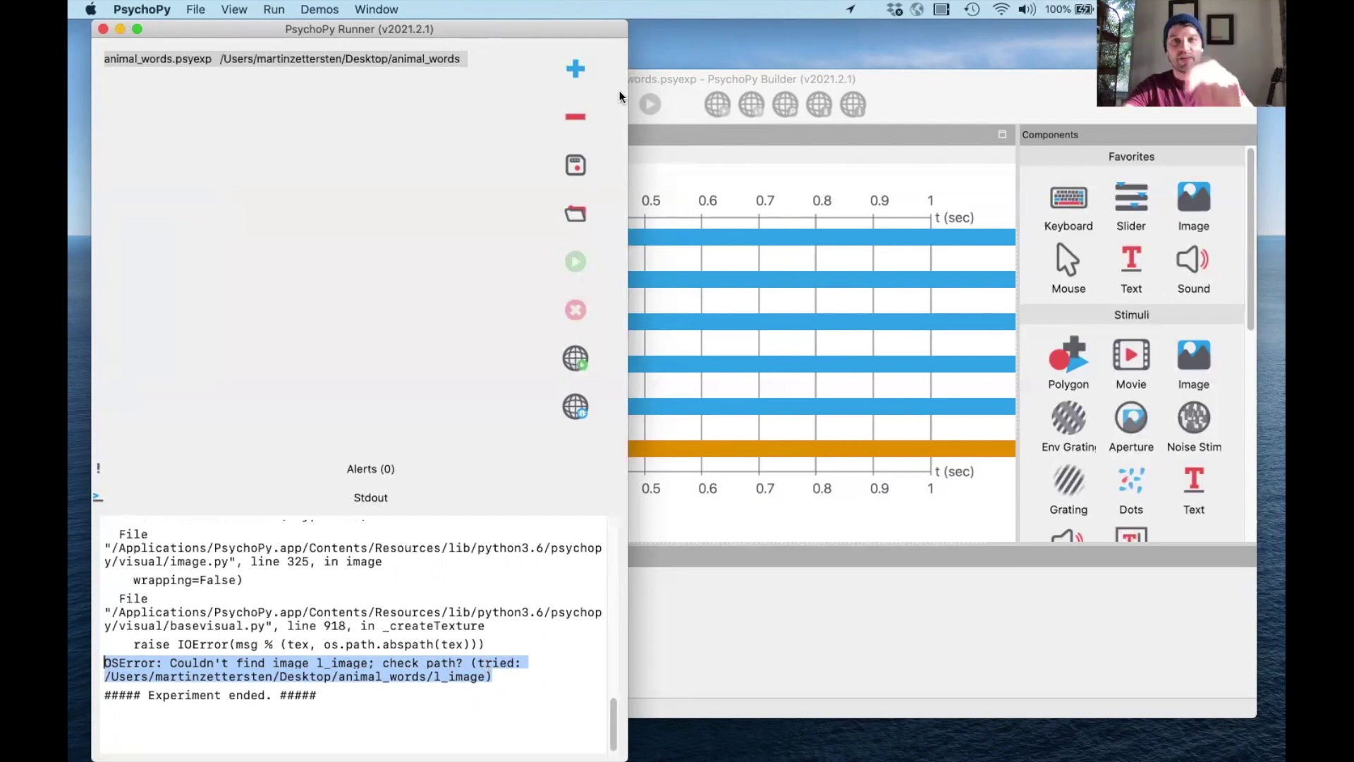
- Return to the Builder, set the image of start_l_image back to $l_image and accept its properties
left_click(681, 87)
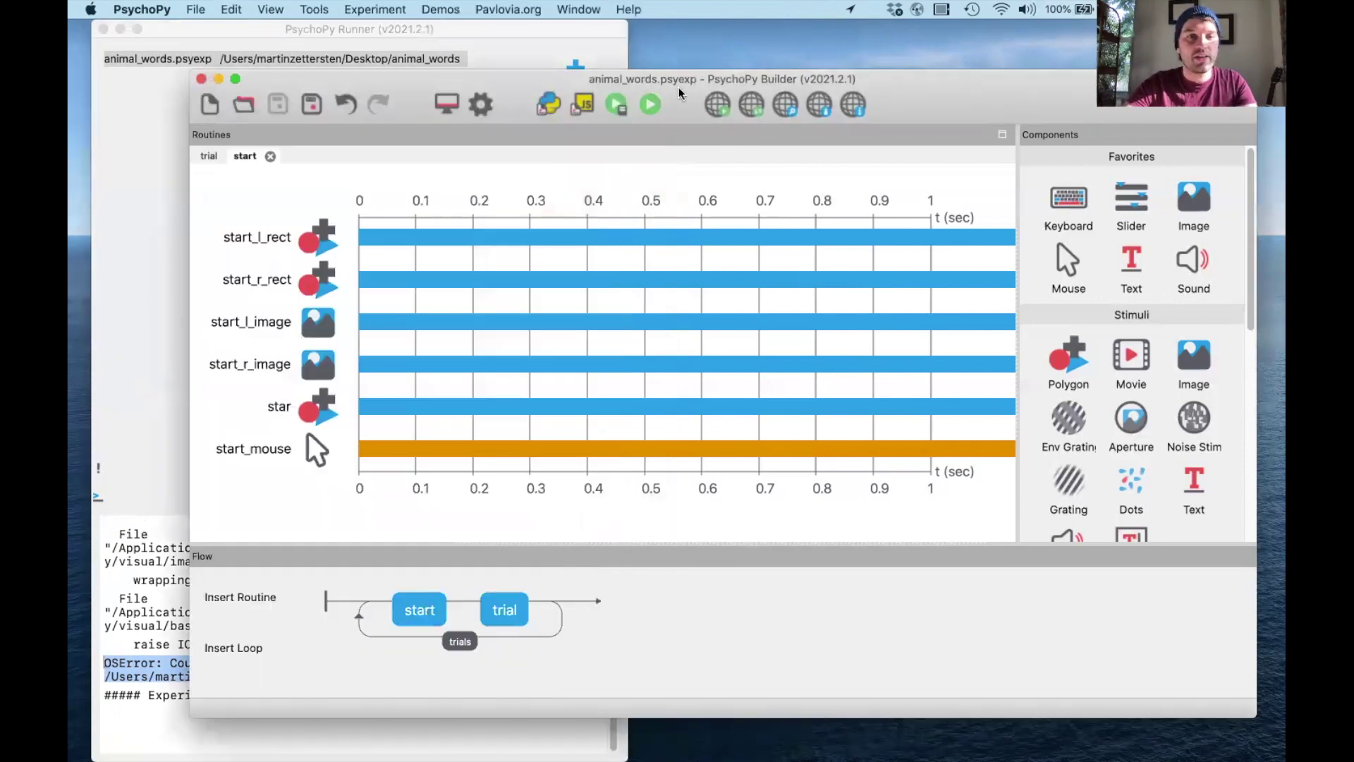
left_click(318, 322)
left_click(425, 262)
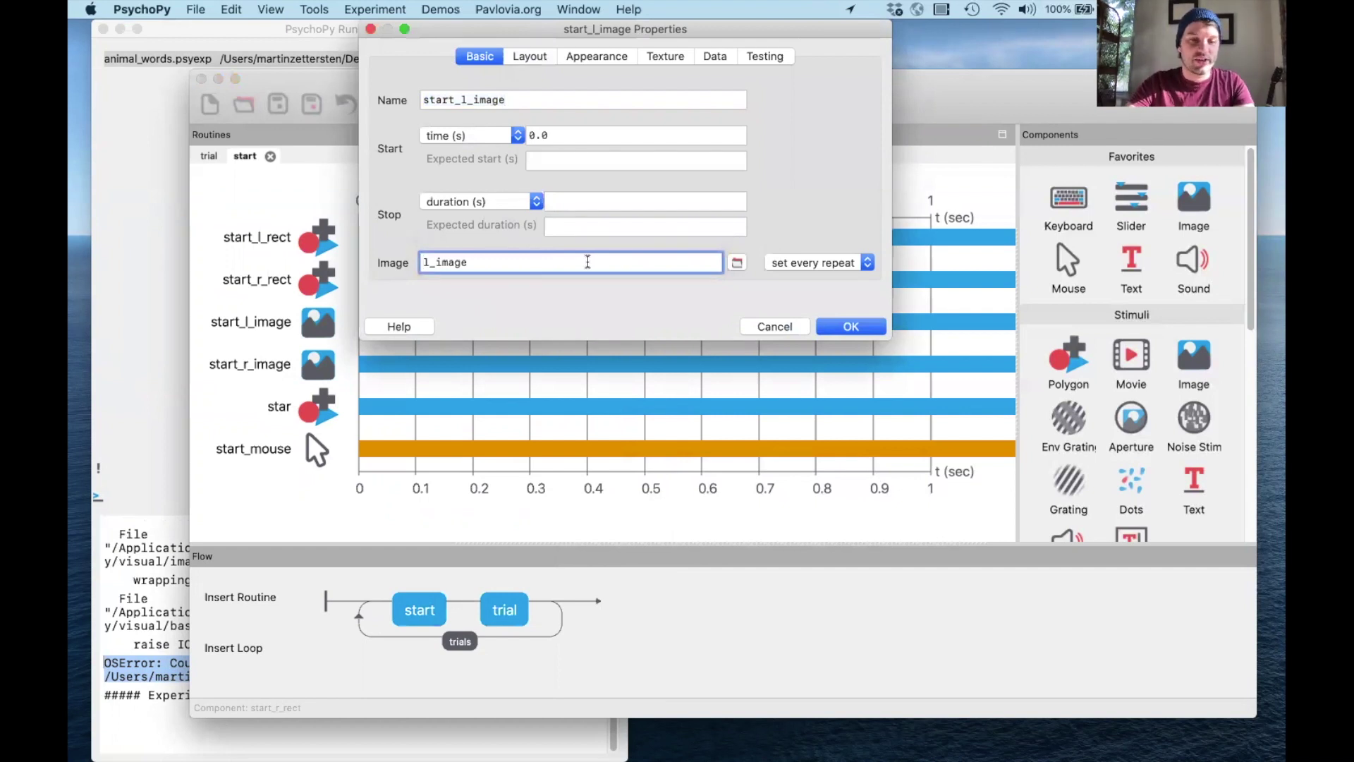
type("$")
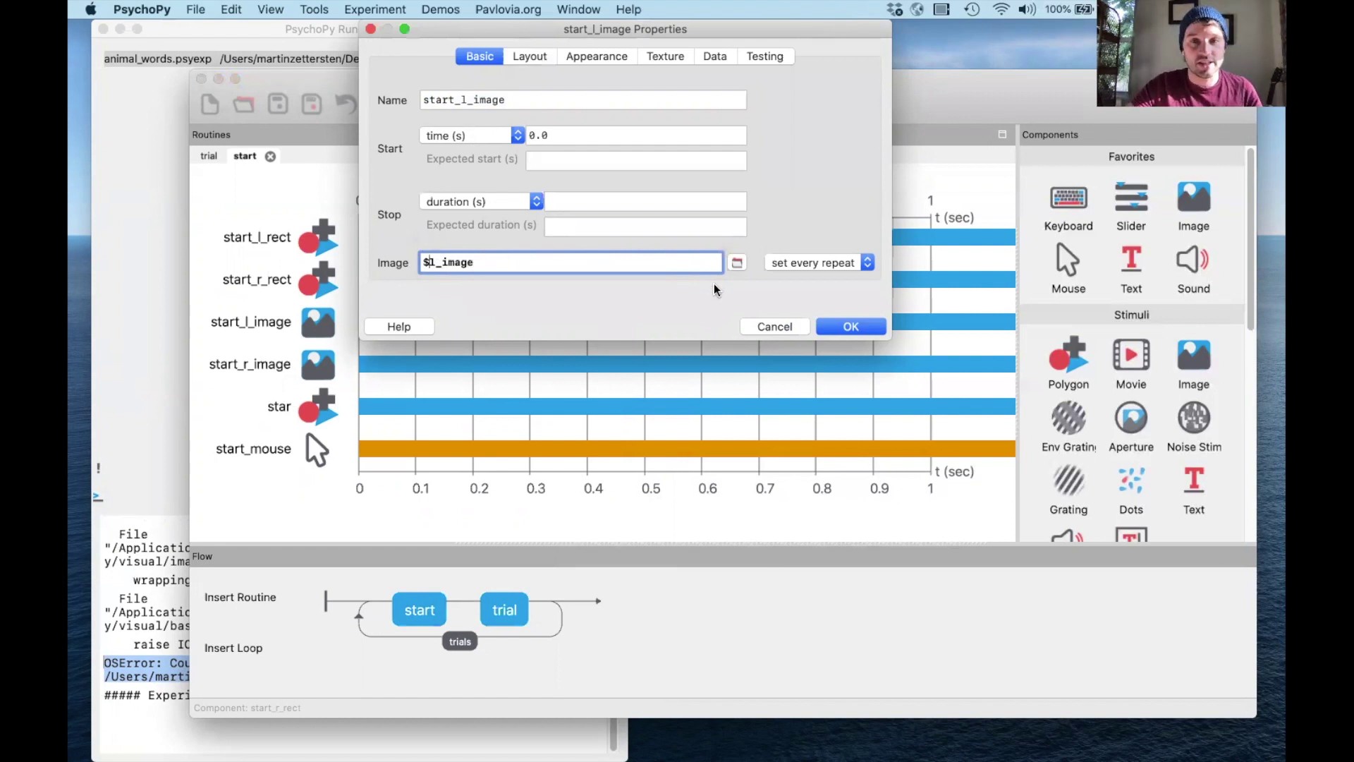
left_click(850, 326)
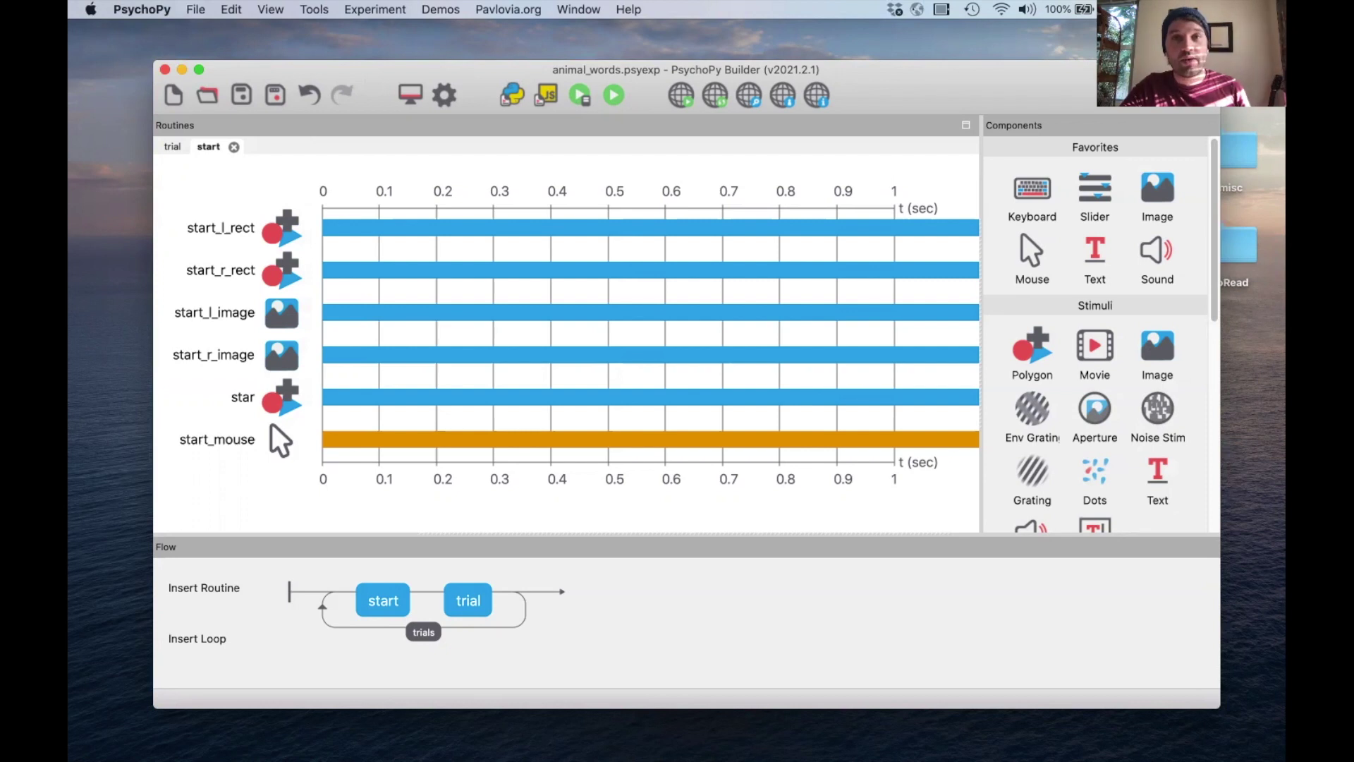
- Switch to Finder, open the data folder inside animal_words and look through its output files down to the latest run
key("super+Tab")
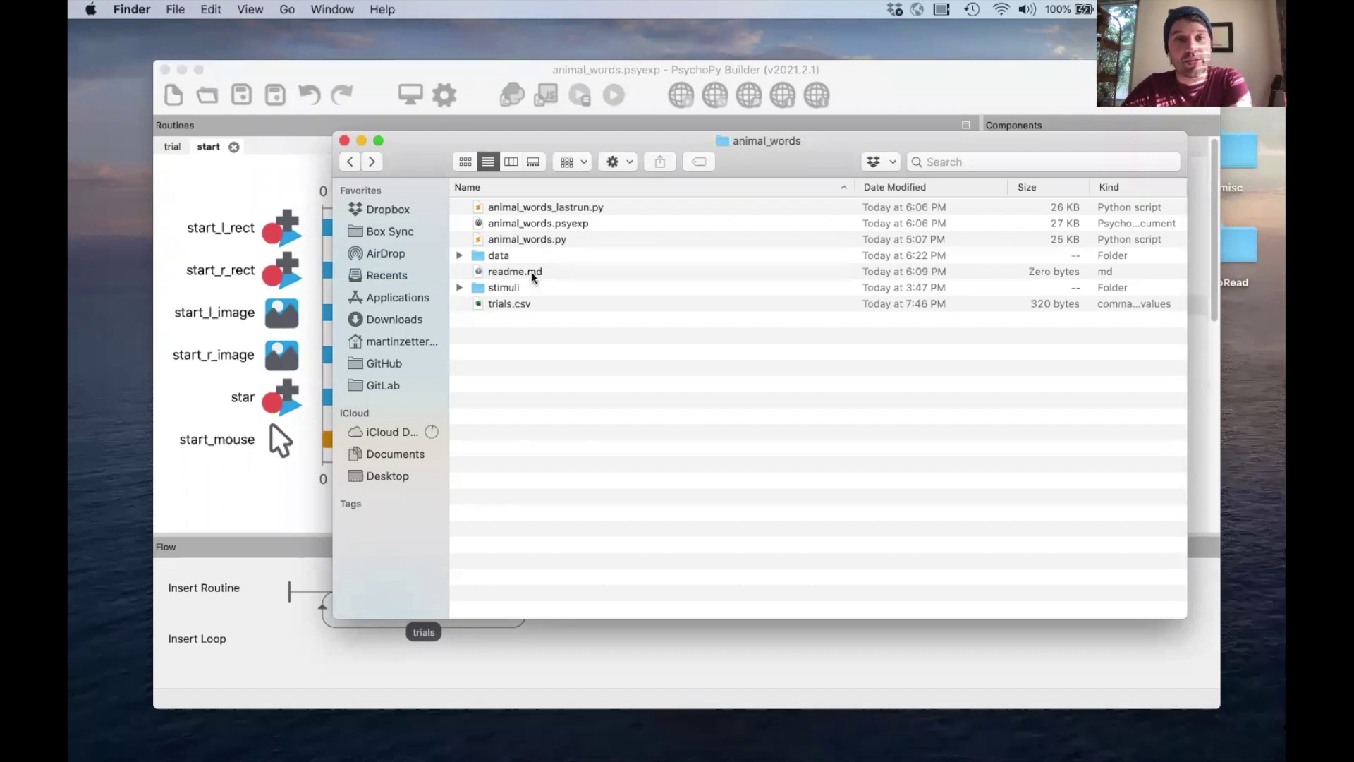
left_click(547, 259)
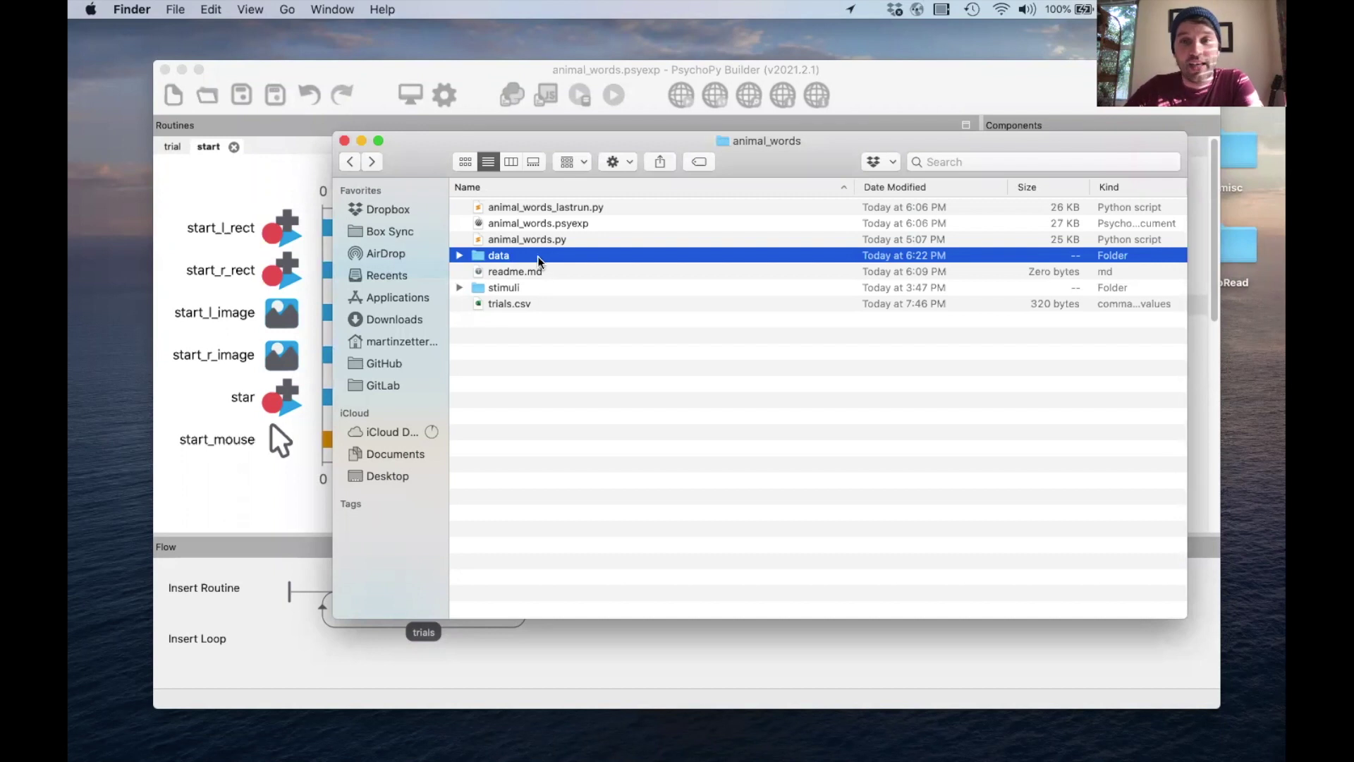
double_click(539, 258)
scroll(730, 394, "down", 5)
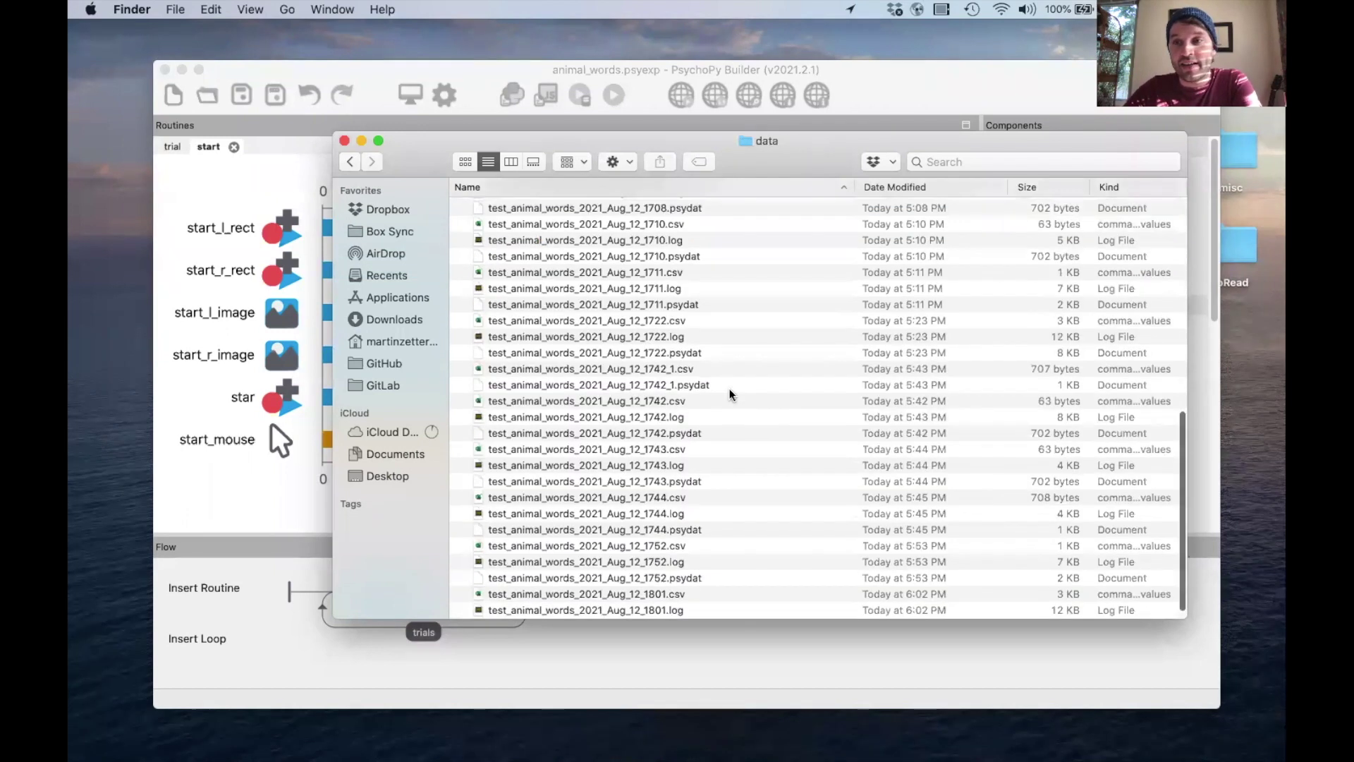
scroll(730, 394, "up", 10)
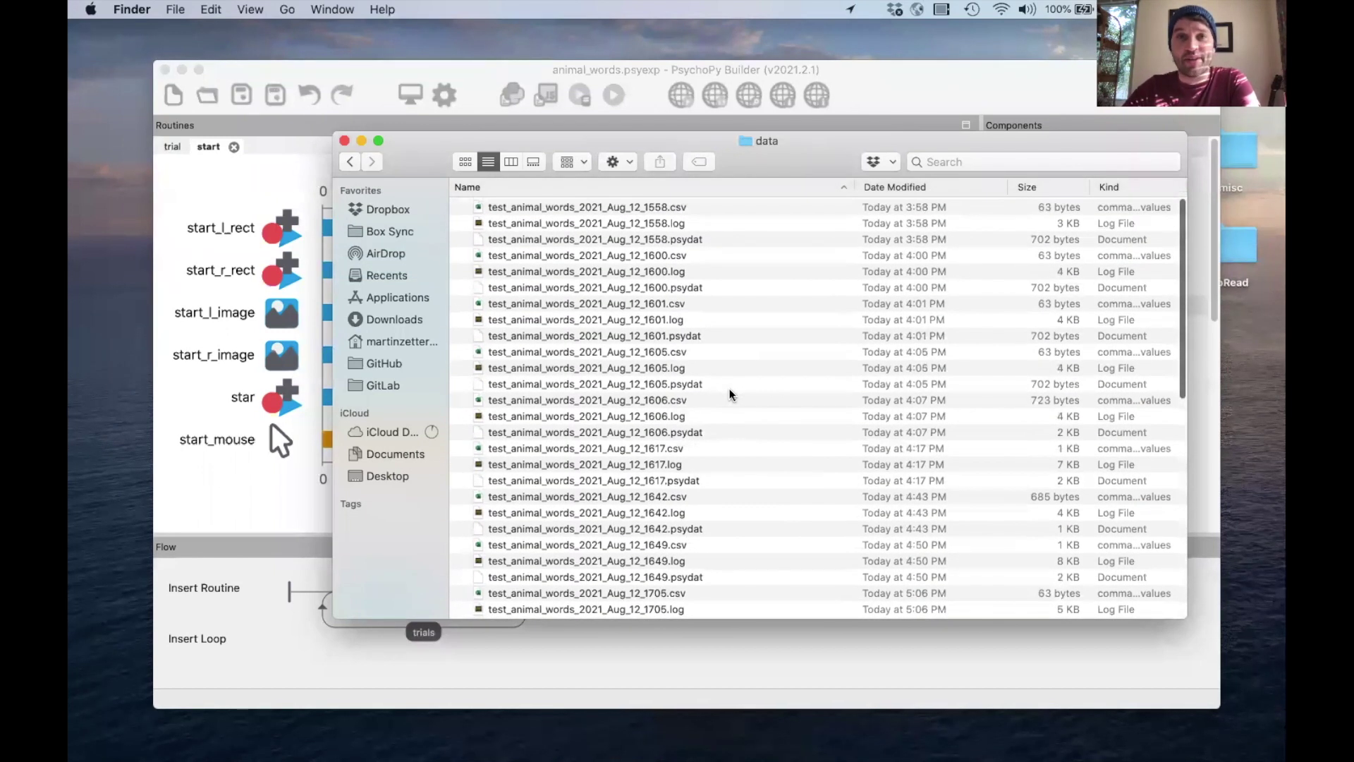
scroll(730, 394, "up", 1)
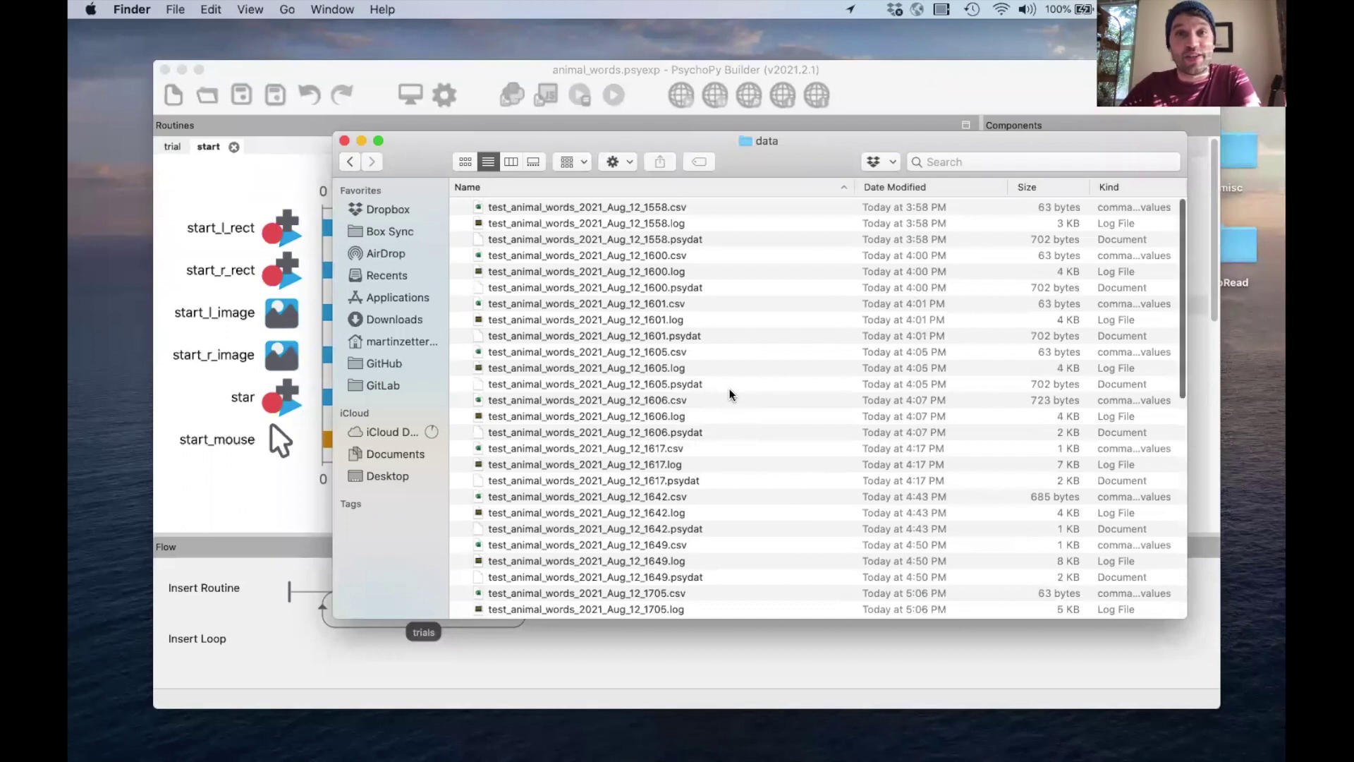
scroll(735, 457, "down", 10)
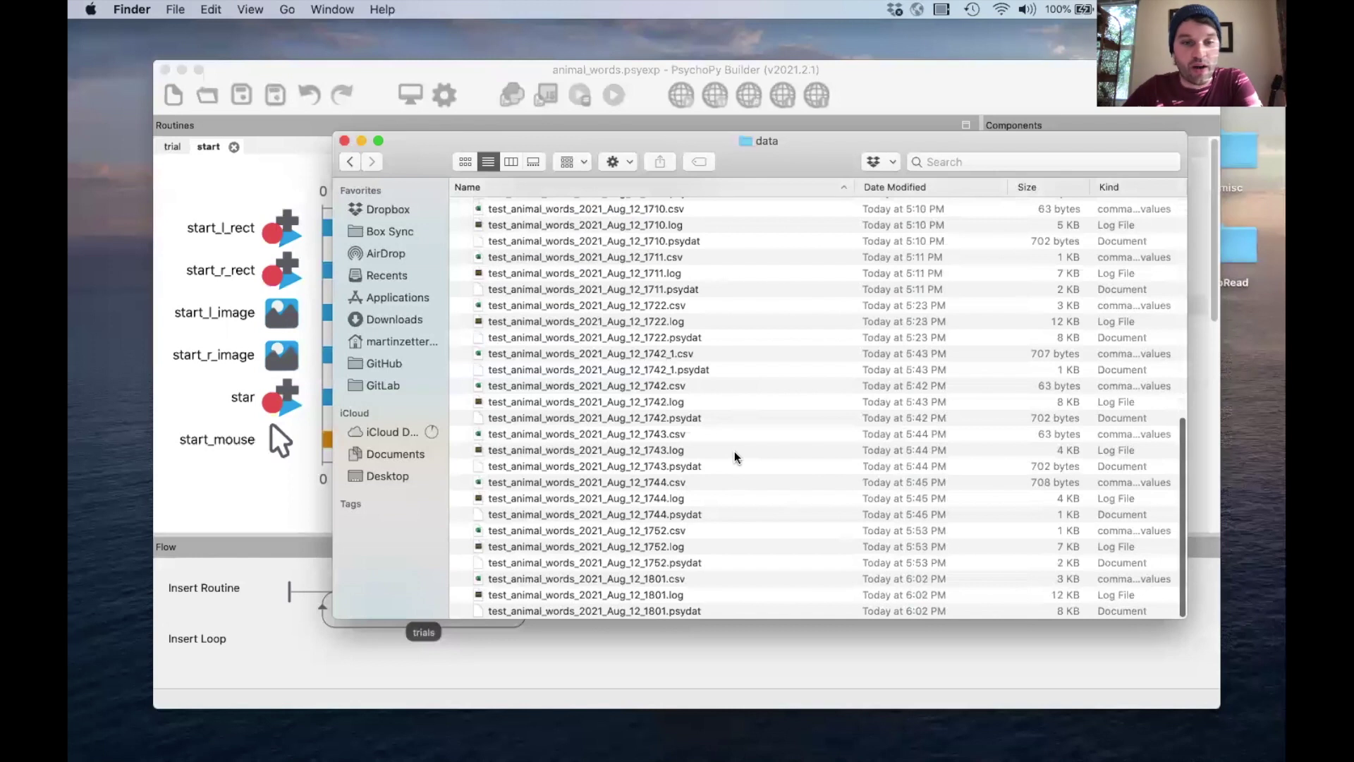
scroll(734, 457, "down", 2)
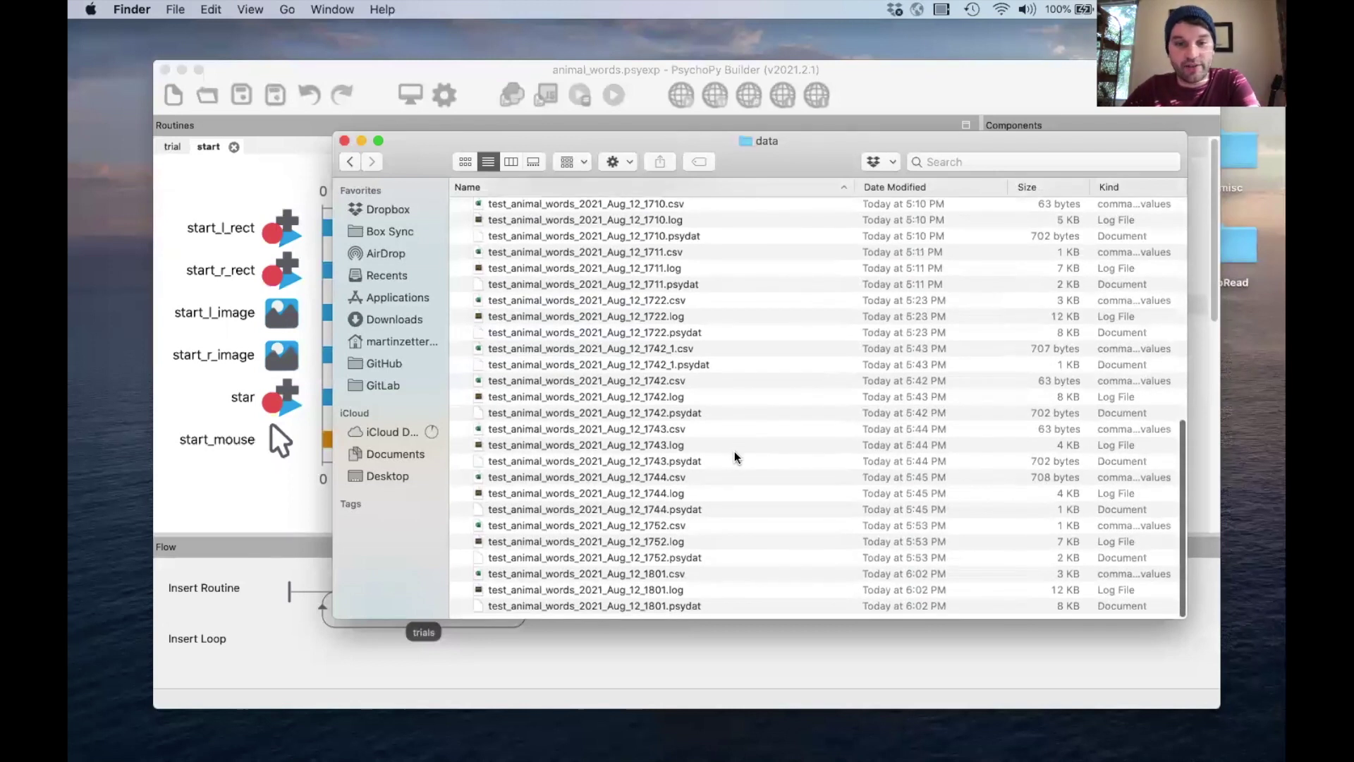
- Point out the csv, log and psydat files of the run test_animal_words_2021_Aug_12_1801 by selecting them
left_click(729, 579)
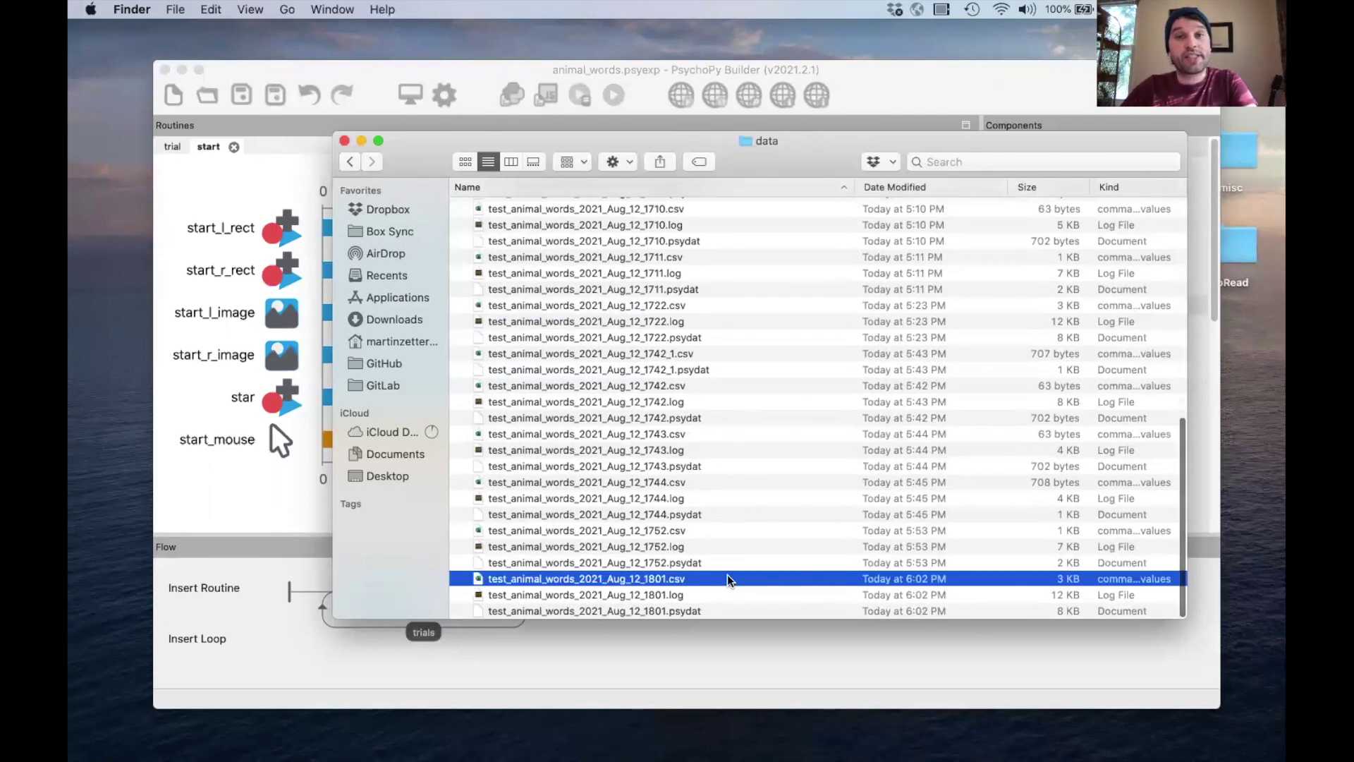
left_click(730, 595, "shift")
left_click(733, 610, "shift")
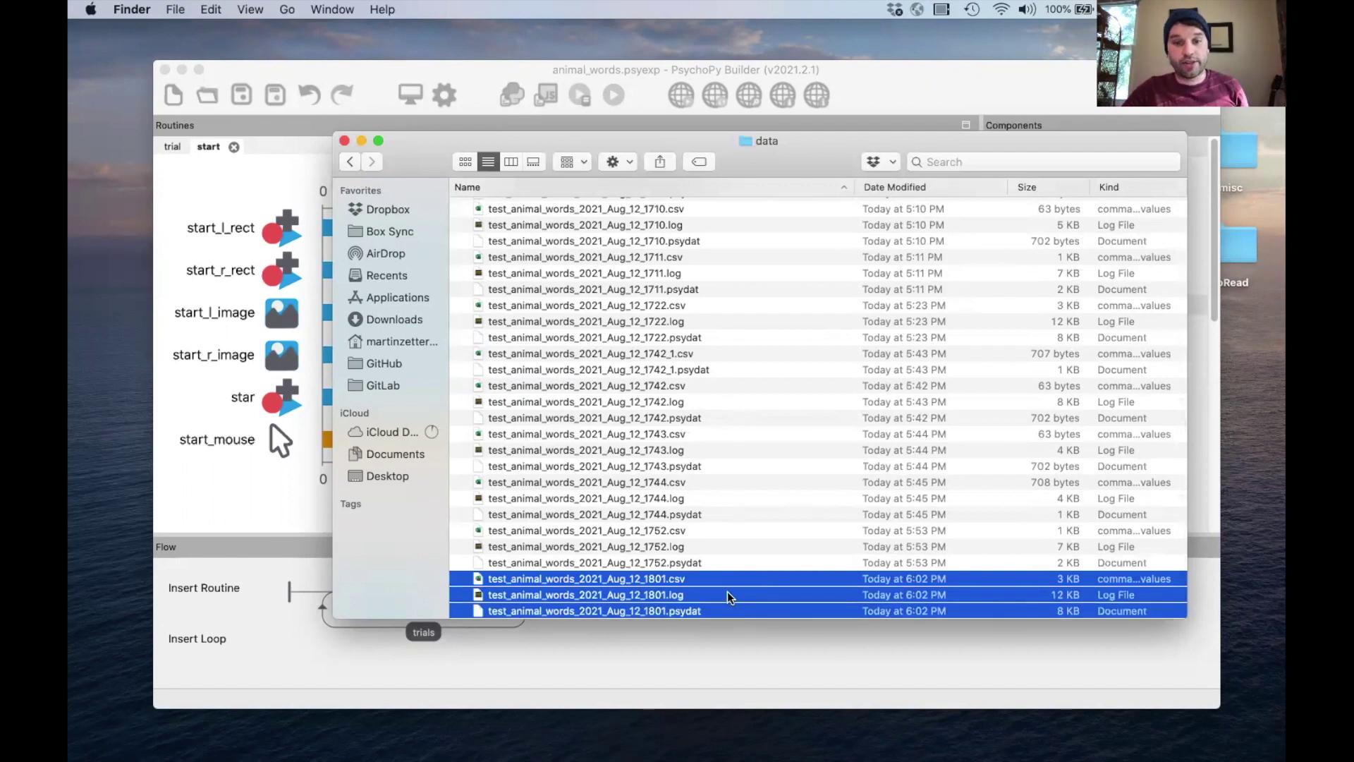
left_click(710, 594)
left_click(702, 580)
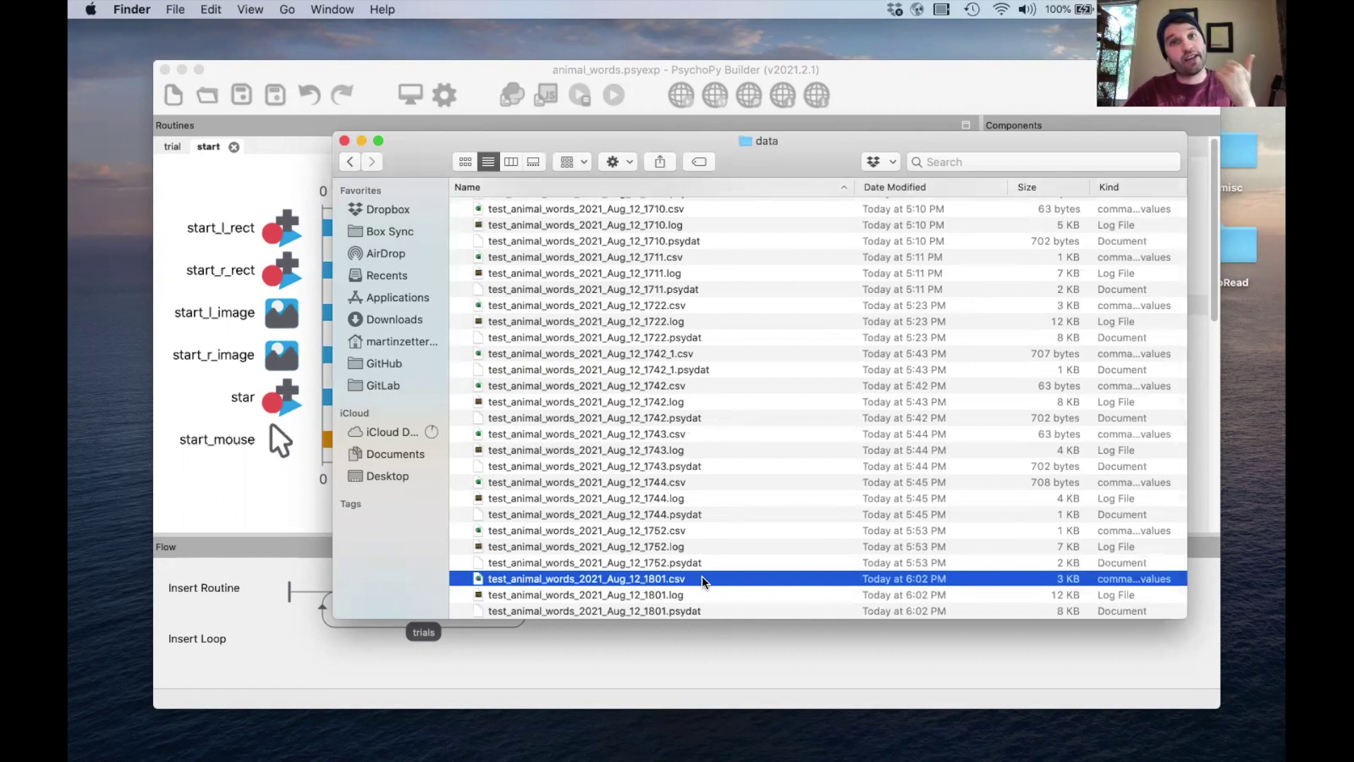
- Preview test_animal_words_2021_Aug_12_1801.log, read through to its end and close the preview
left_click(698, 596)
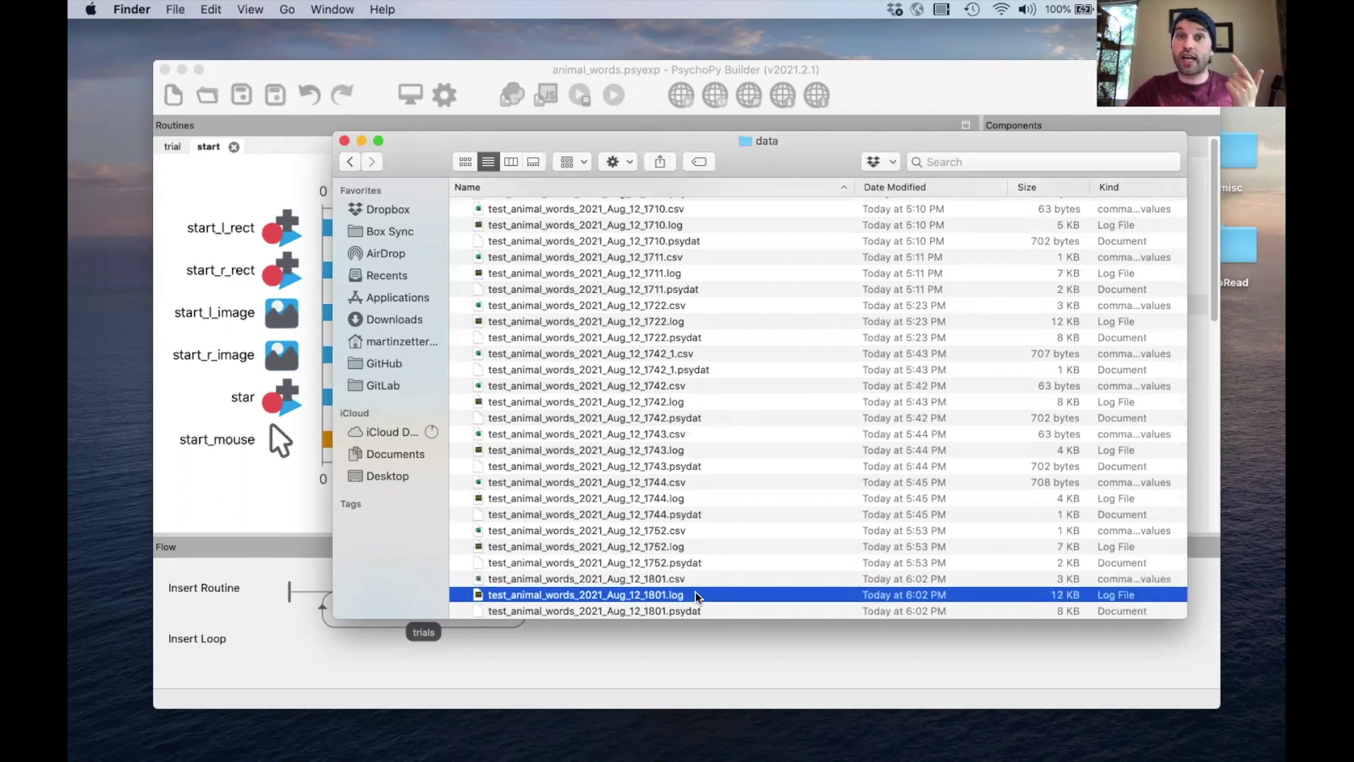
key("space")
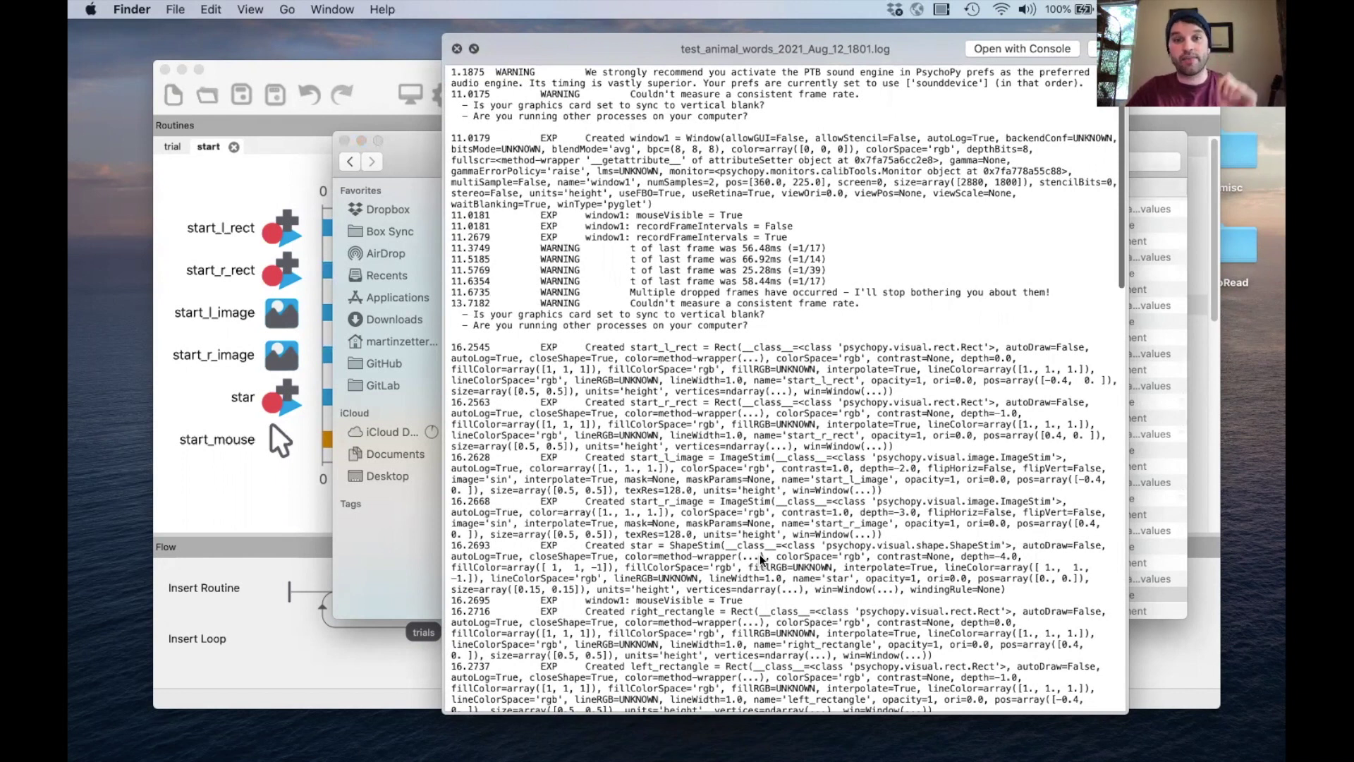
scroll(761, 558, "down", 20)
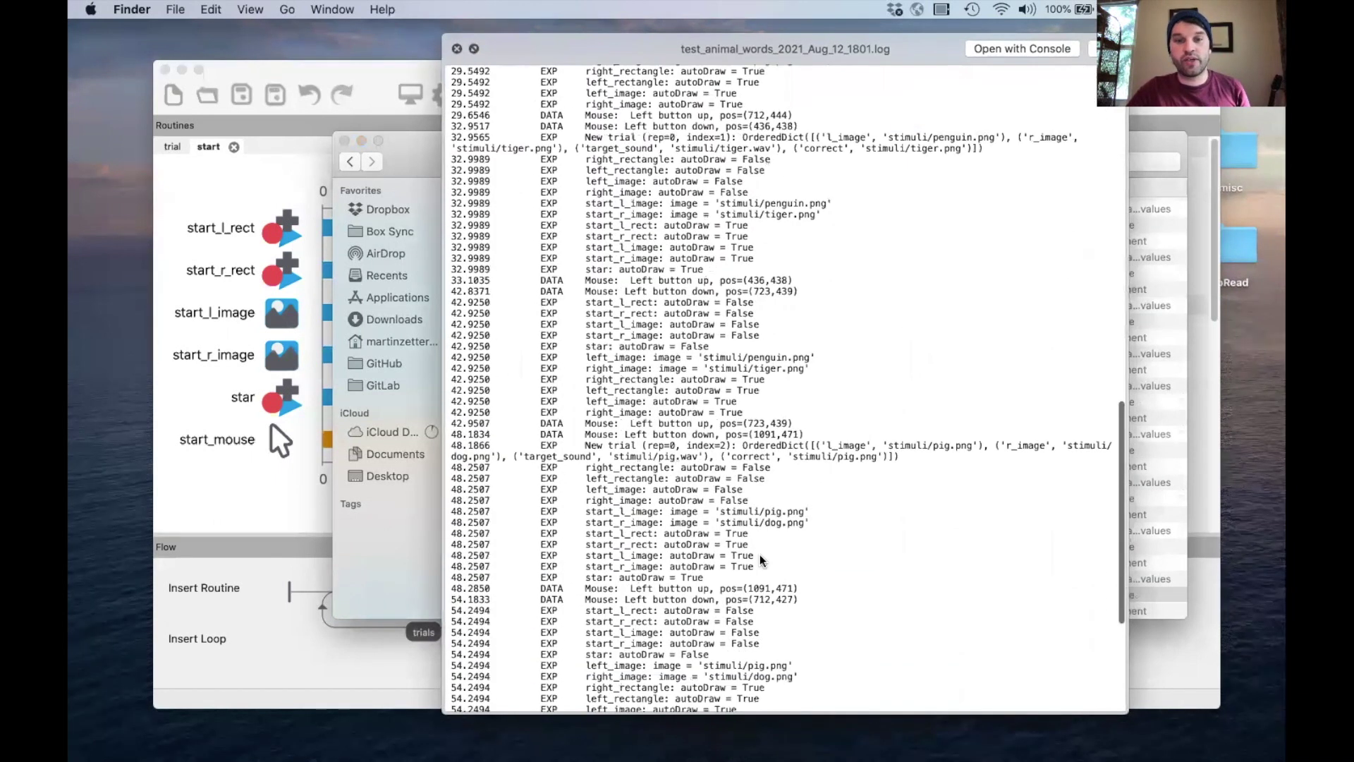
scroll(761, 558, "down", 5)
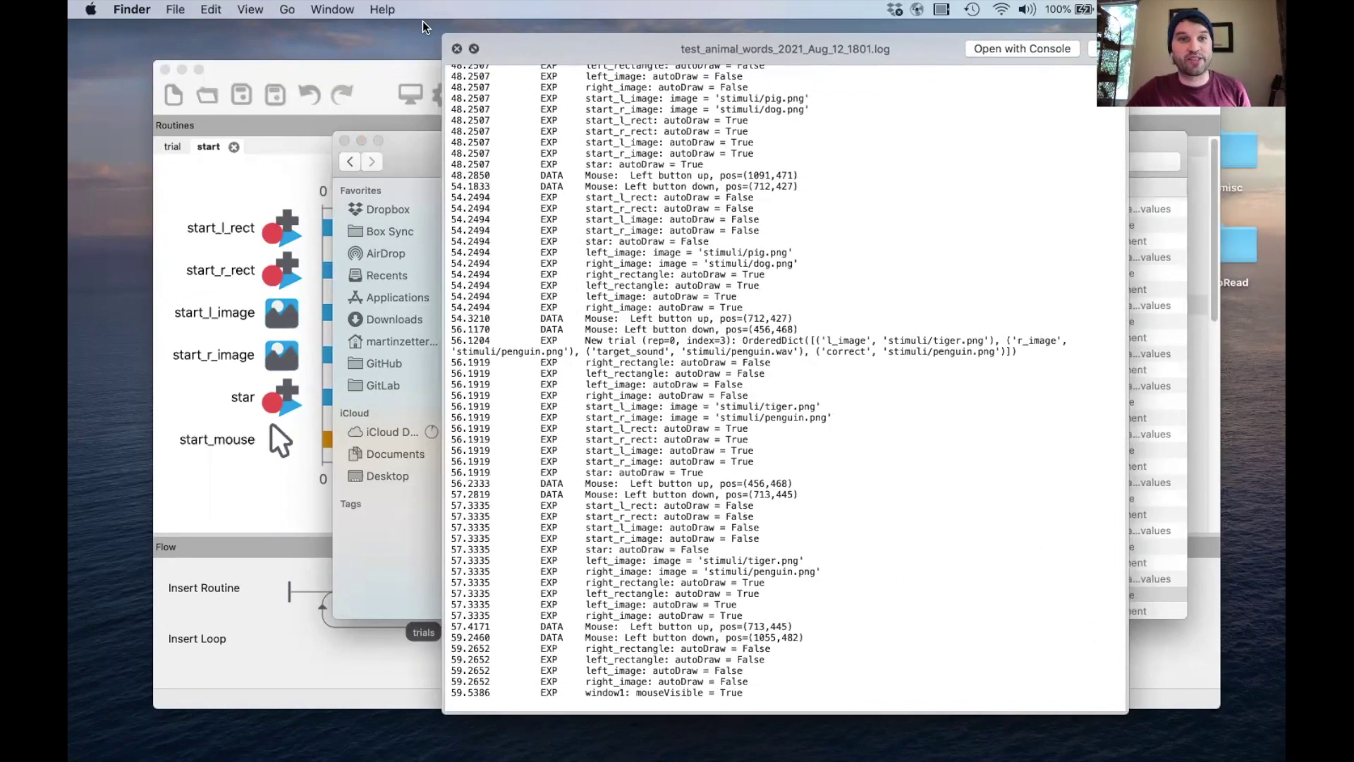
left_click(456, 49)
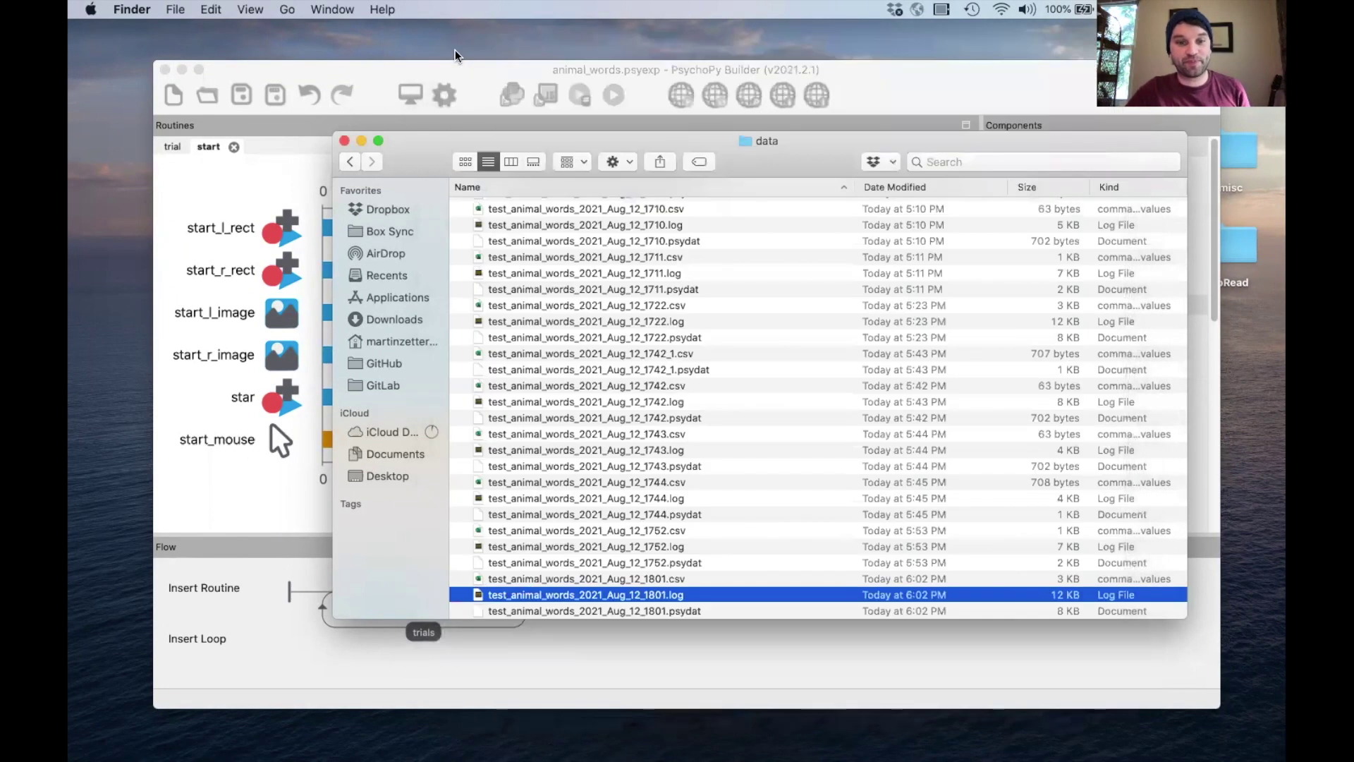
- Point out the psydat file of the 1801 run, then open test_animal_words_2021_Aug_12_1801.csv in Excel
left_click(653, 613)
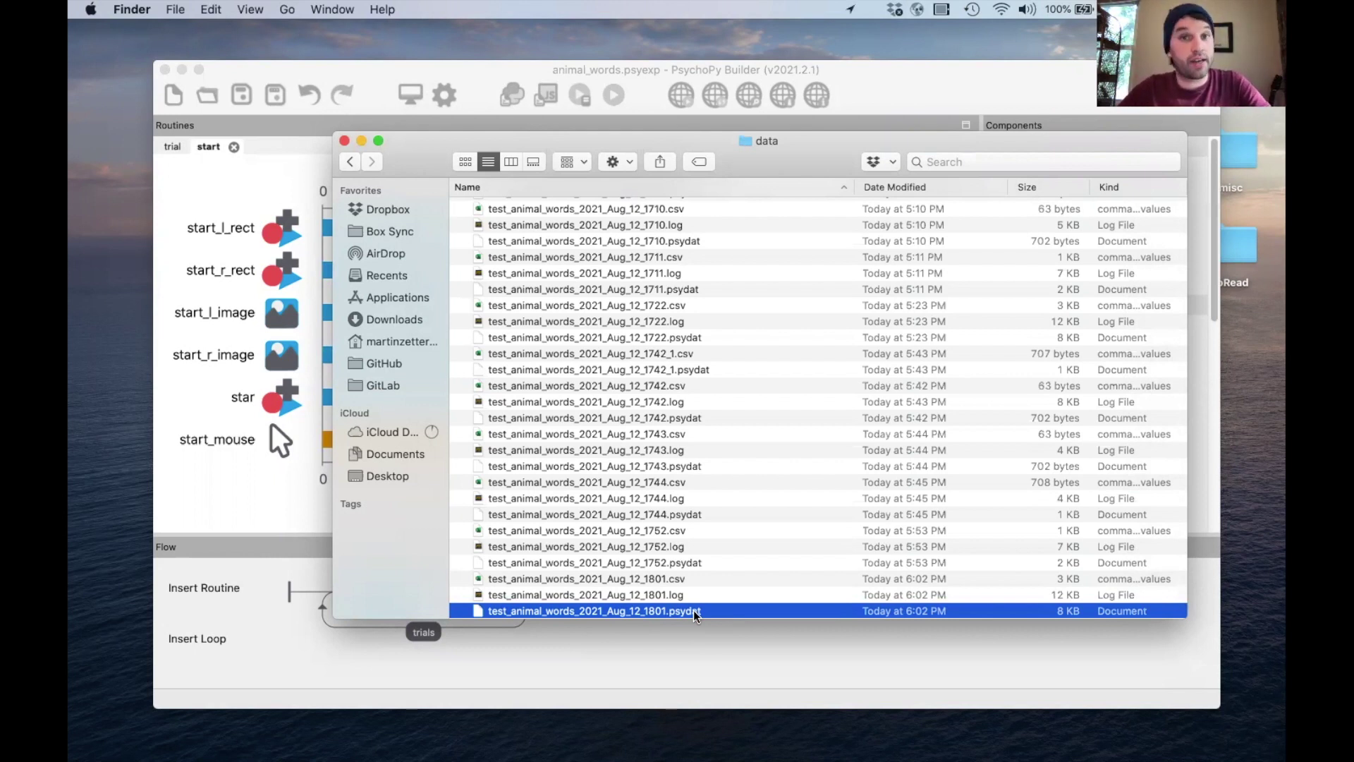
left_click(688, 580)
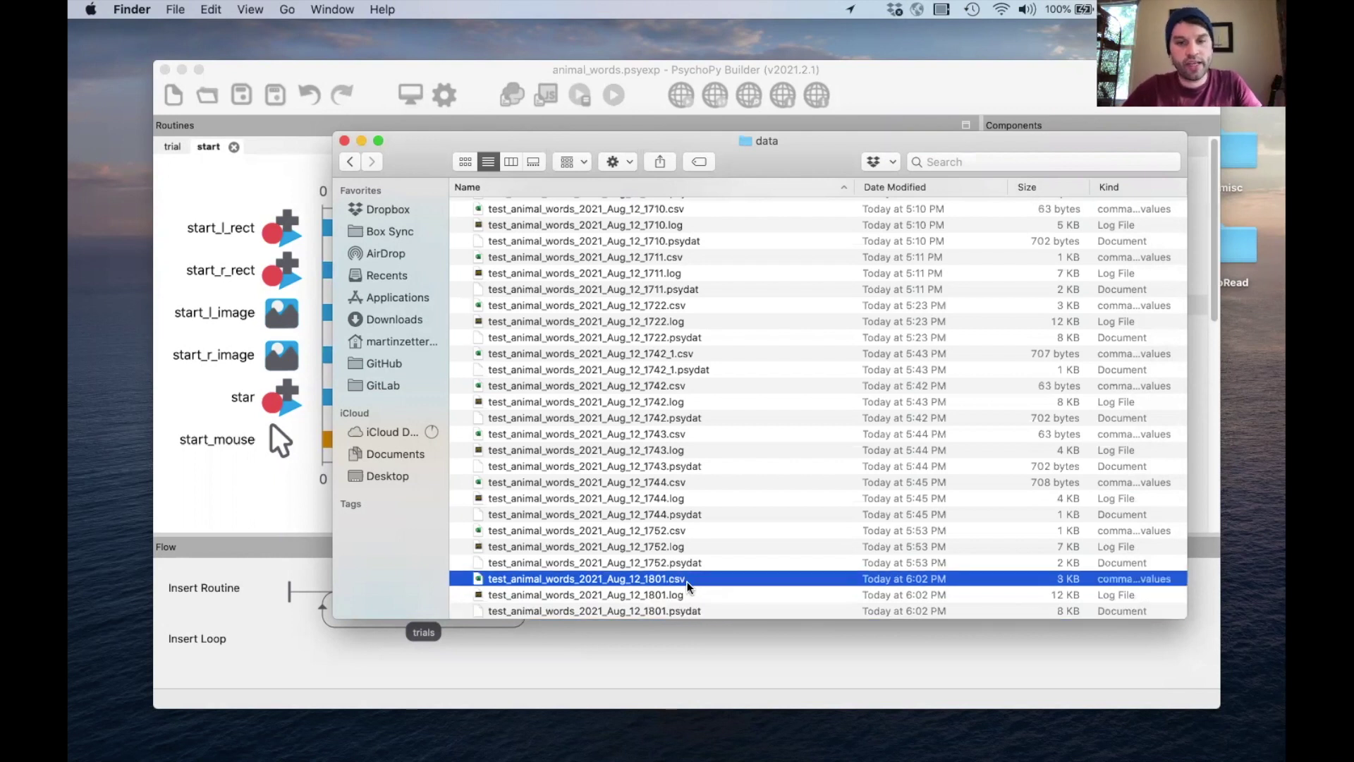
double_click(650, 587)
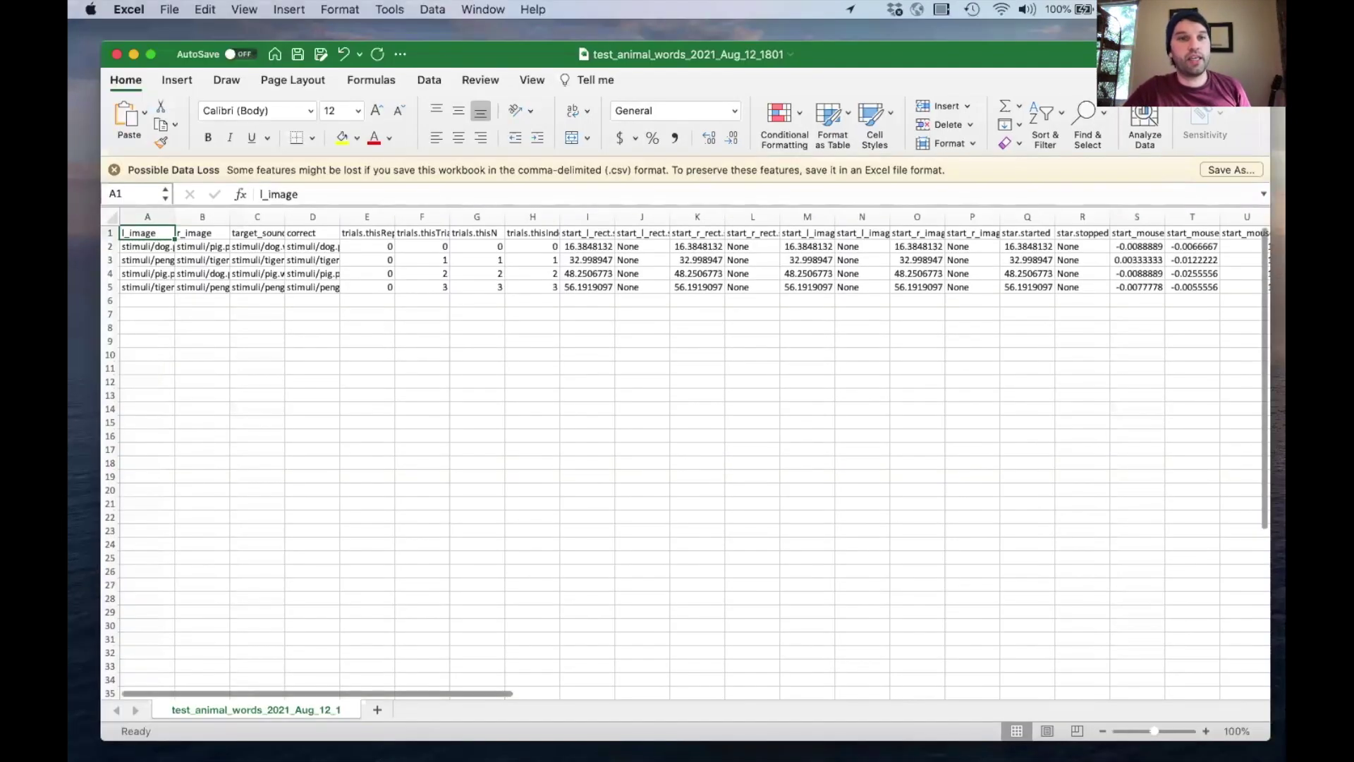
- Point out the four trial records in rows 2 to 5 of the data file by selecting the rows one at a time
mouse_move(476, 56)
left_mouse_down()
mouse_move(502, 204)
mouse_move(480, 176)
mouse_move(454, 52)
left_mouse_up()
left_click(98, 247)
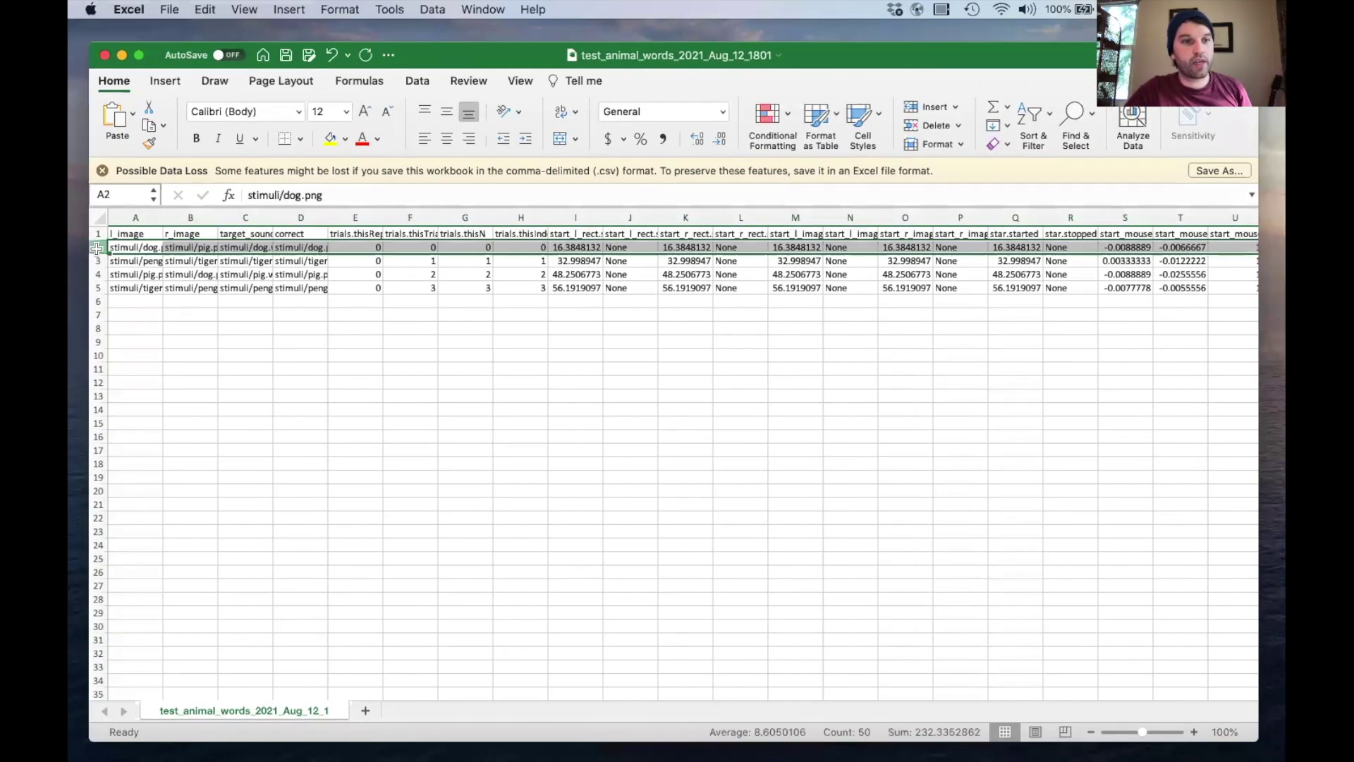
left_click(98, 260)
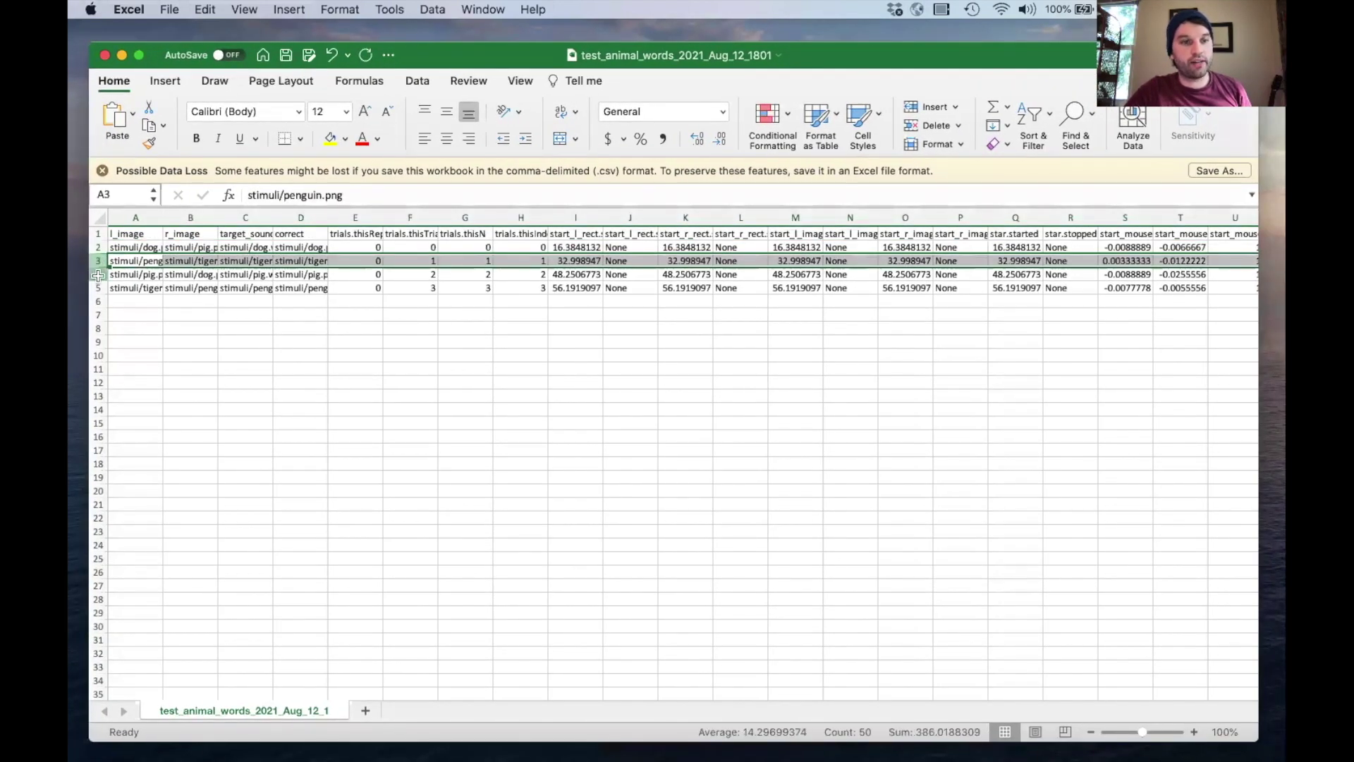
left_click(98, 273)
left_click(98, 288)
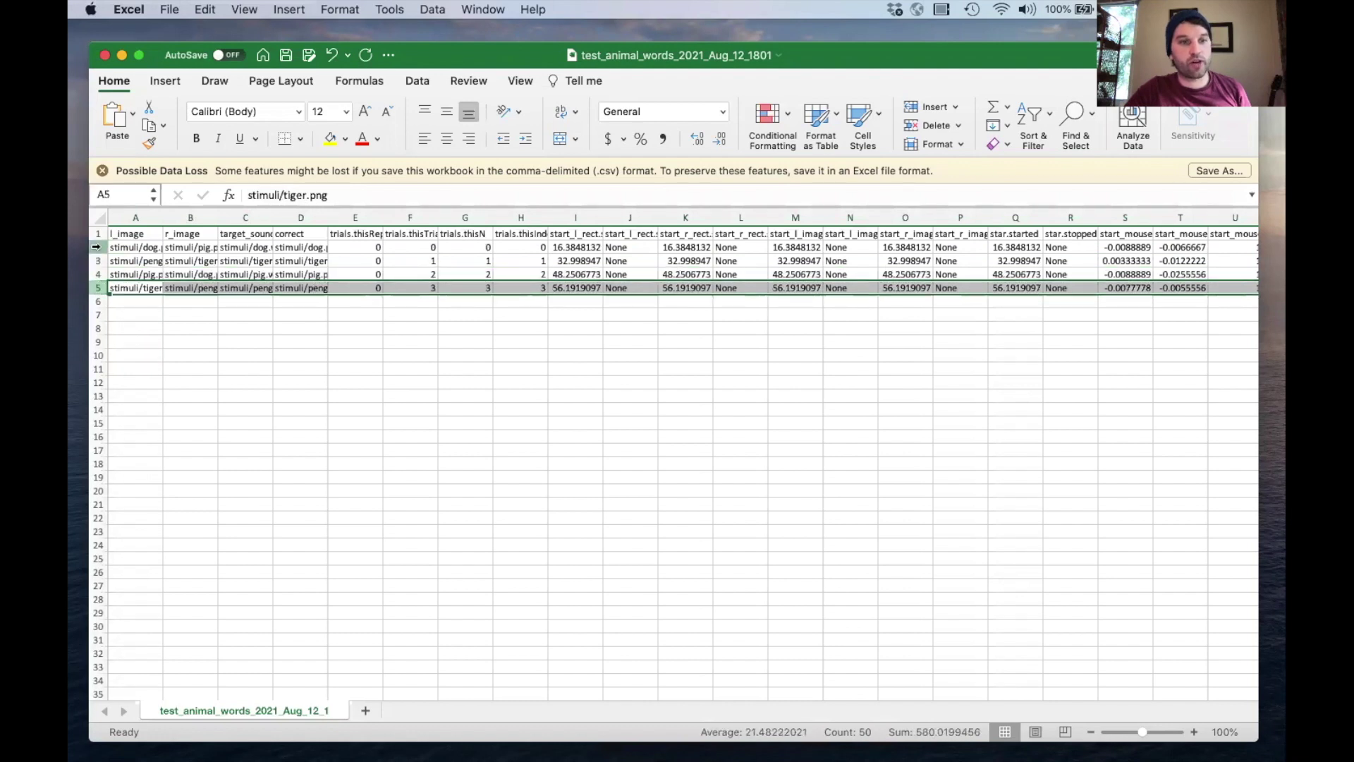
left_click(98, 247)
left_click(97, 260)
- Widen columns A to D so the l_image, r_image, target_sound and correct entries are fully readable
left_click_drag(163, 218, 219, 218)
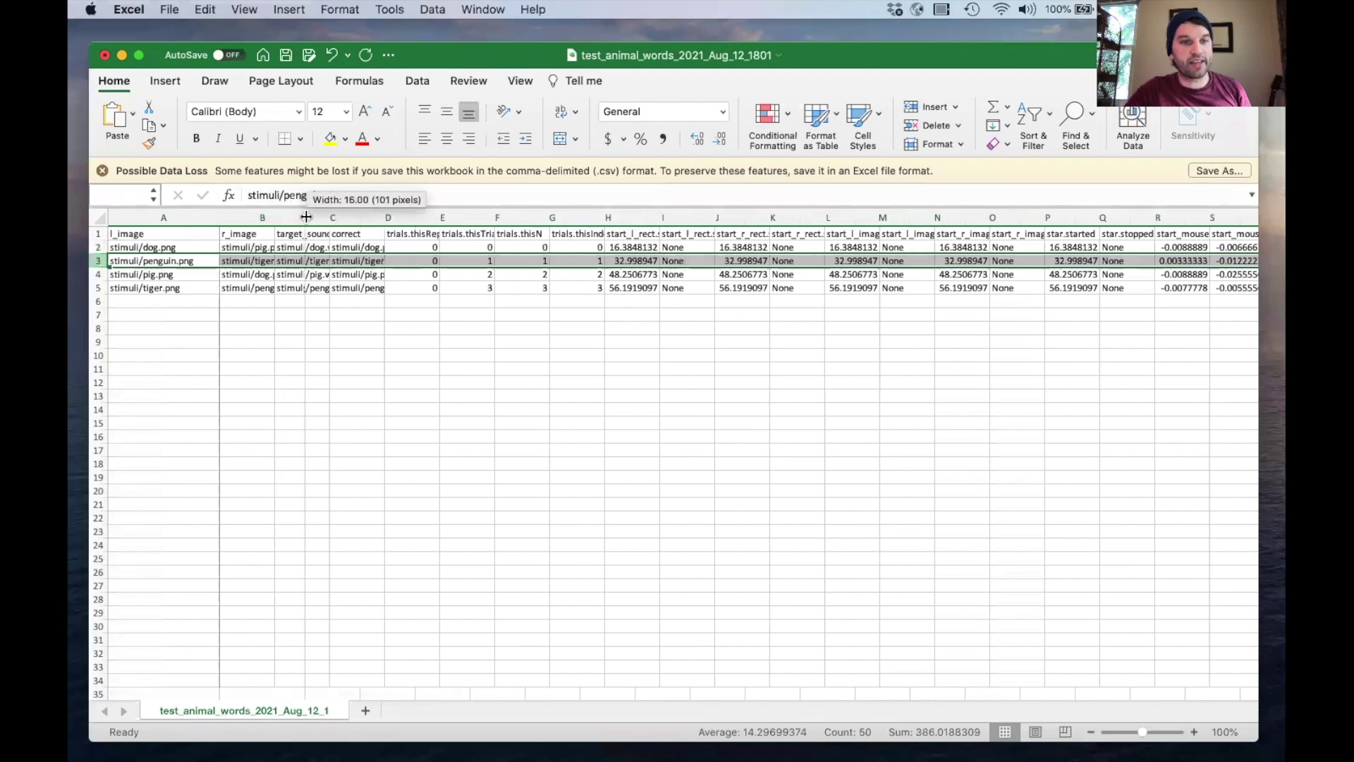
double_click(275, 217)
double_click(359, 217)
left_click_drag(449, 218, 489, 218)
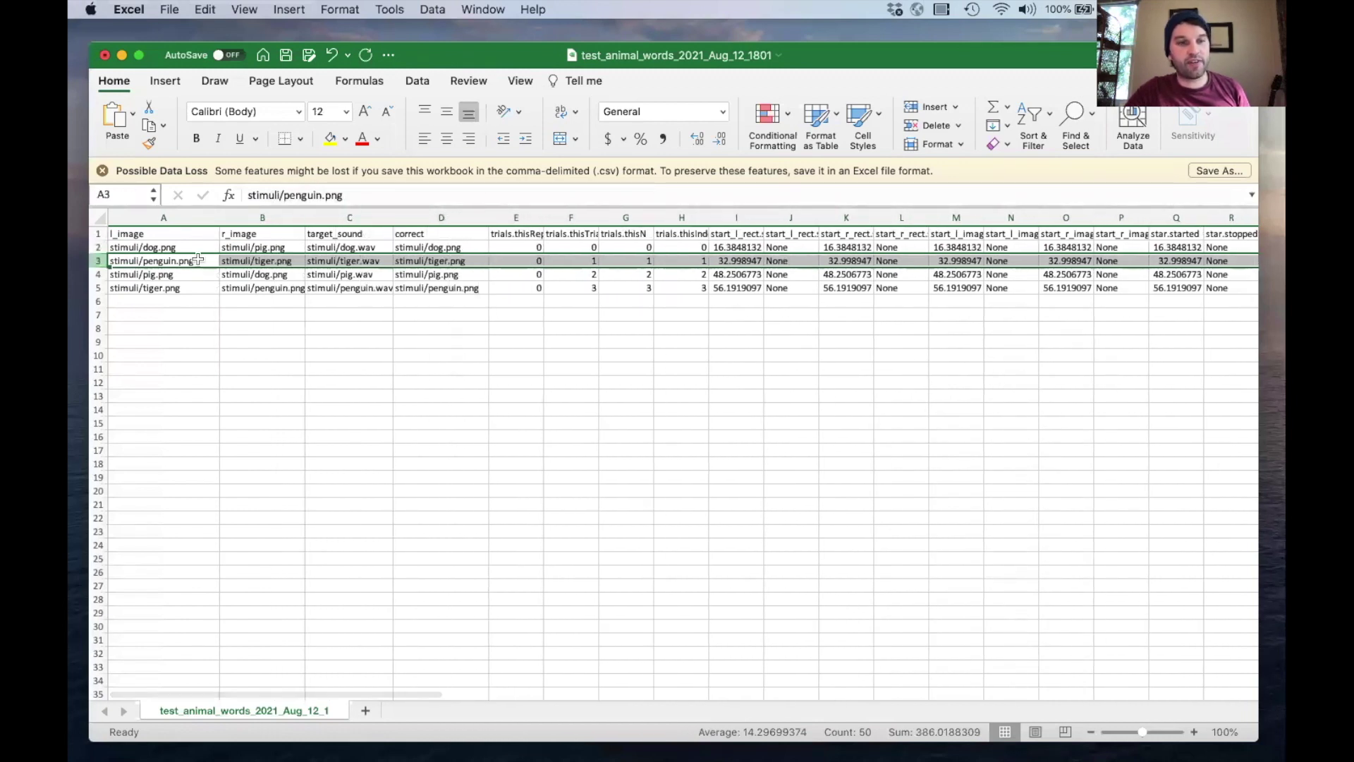
- Point out the first trial's row and the target_sound column, then look across the timing and mouse columns to the trial_mouse data
left_click(98, 247)
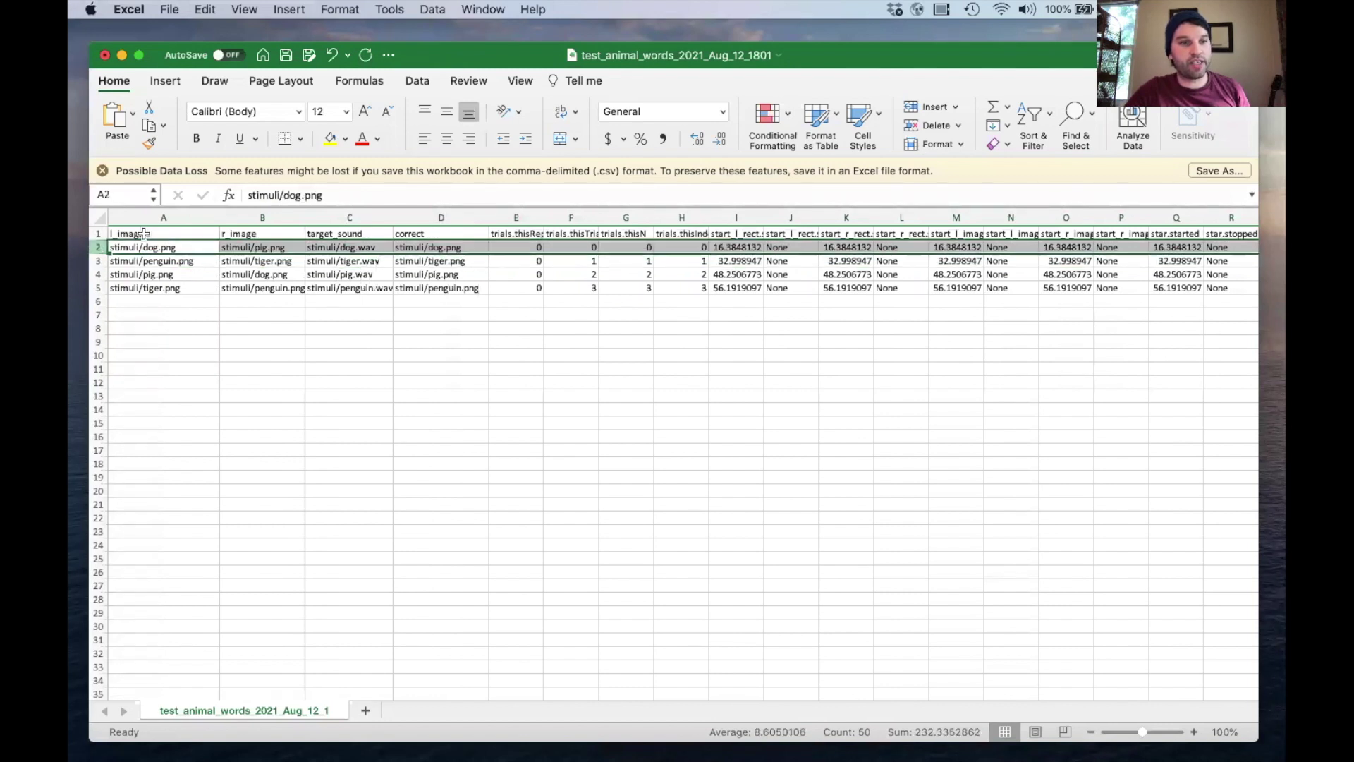
left_click(357, 215)
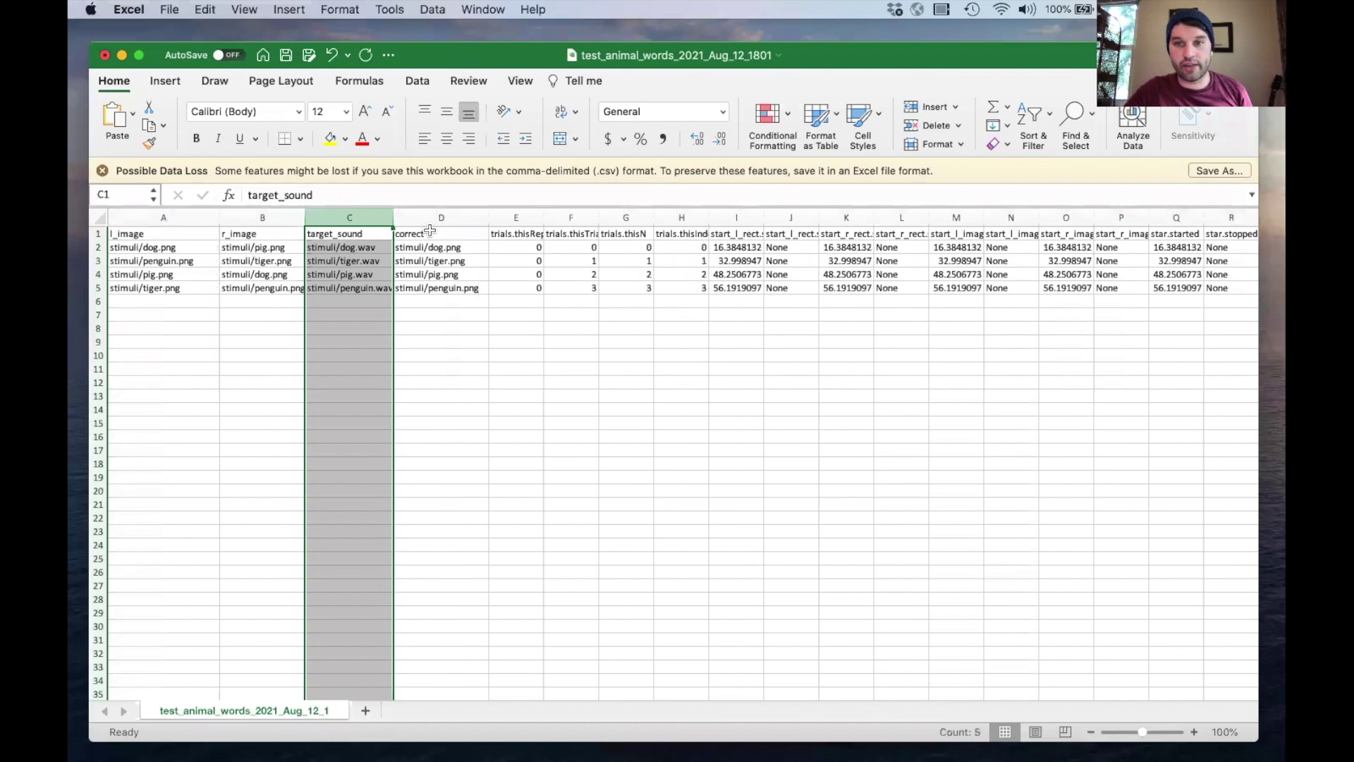
scroll(778, 342, "right", 1)
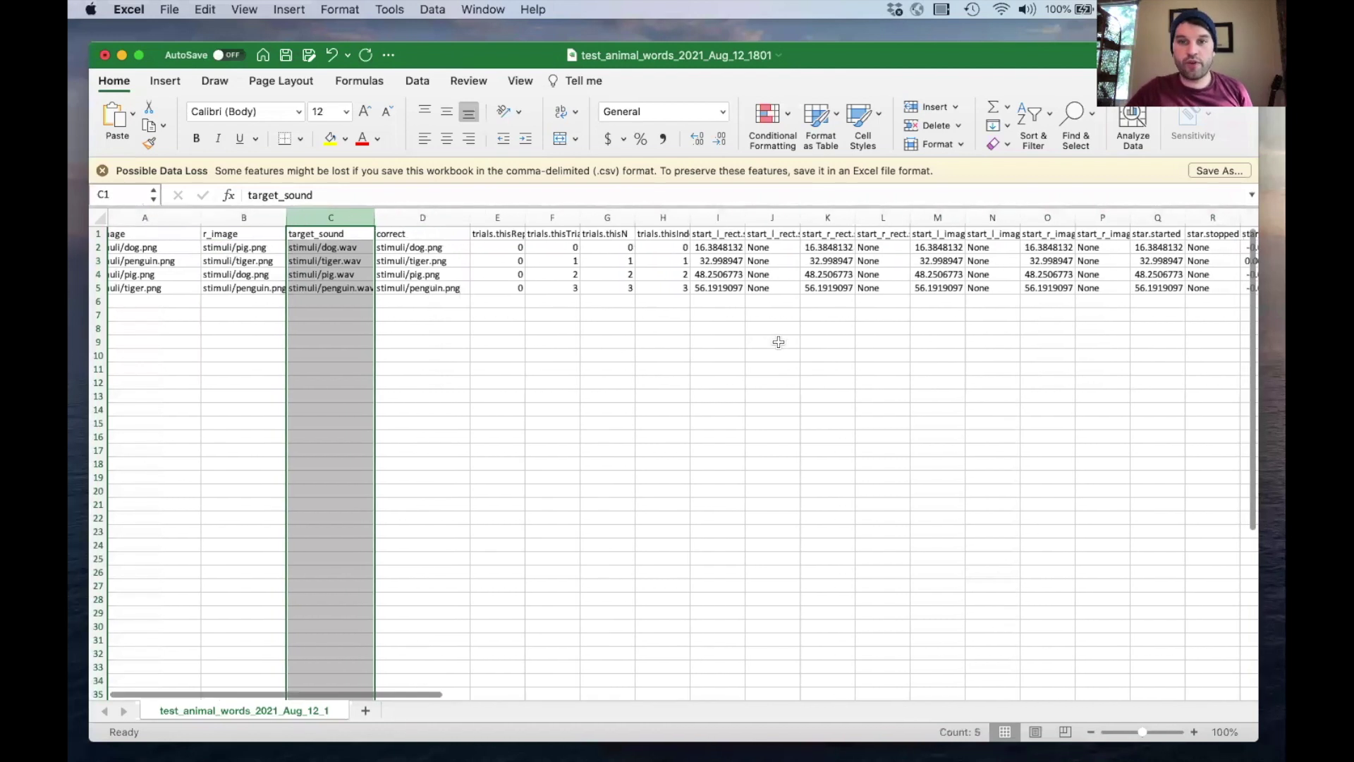
scroll(778, 342, "right", 5)
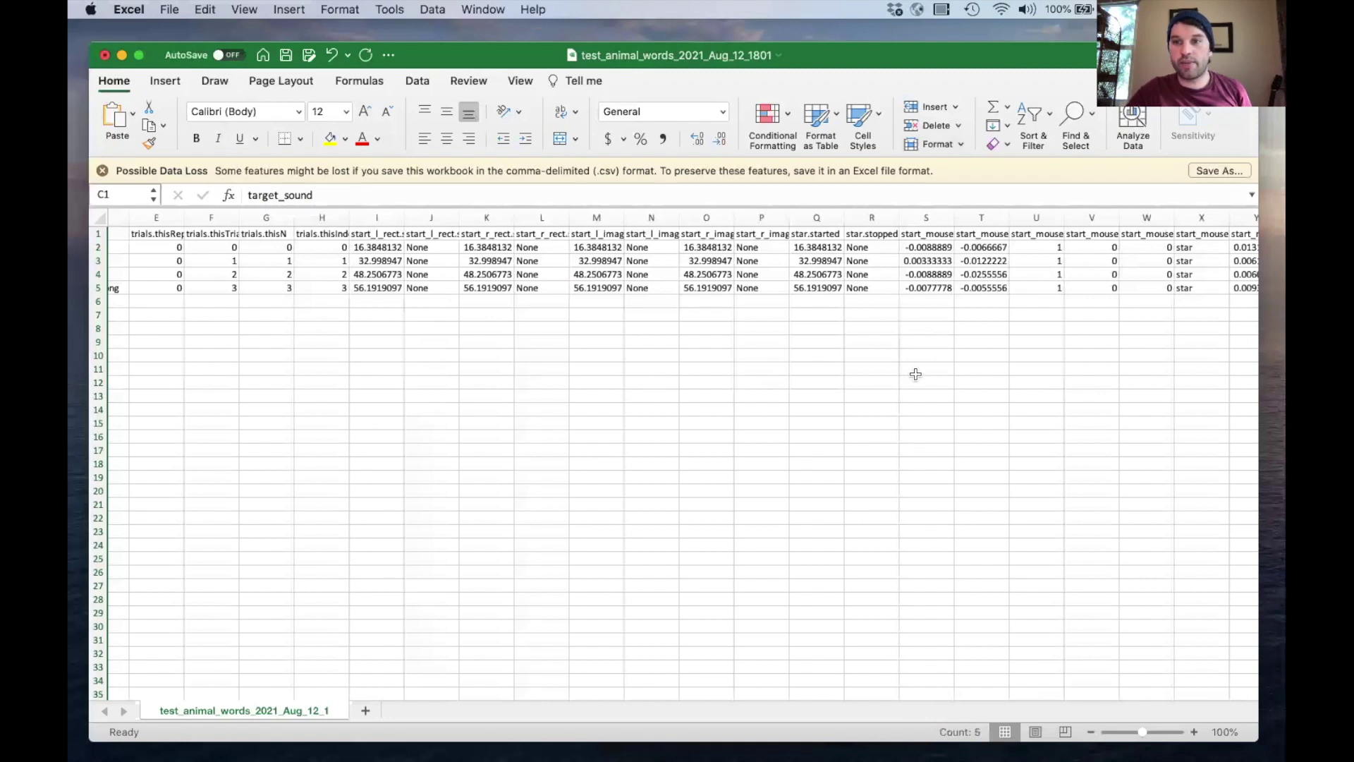
scroll(916, 374, "right", 12)
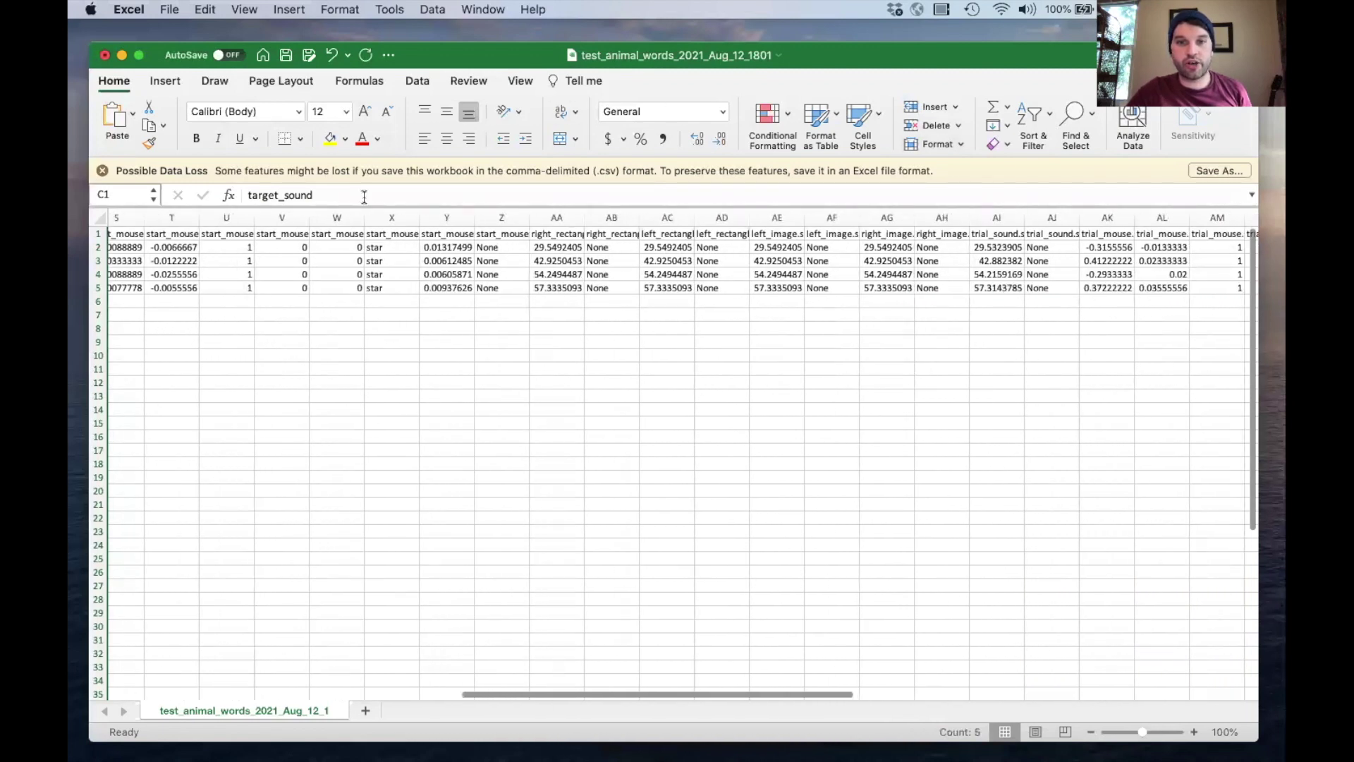
scroll(1044, 314, "right", 6)
scroll(1044, 313, "right", 5)
- Widen the trial_mouse.x, trial_mouse.y and trial_mouse.clicked_name columns to show their full headers
left_click_drag(569, 215, 720, 218)
scroll(661, 232, "right", 5)
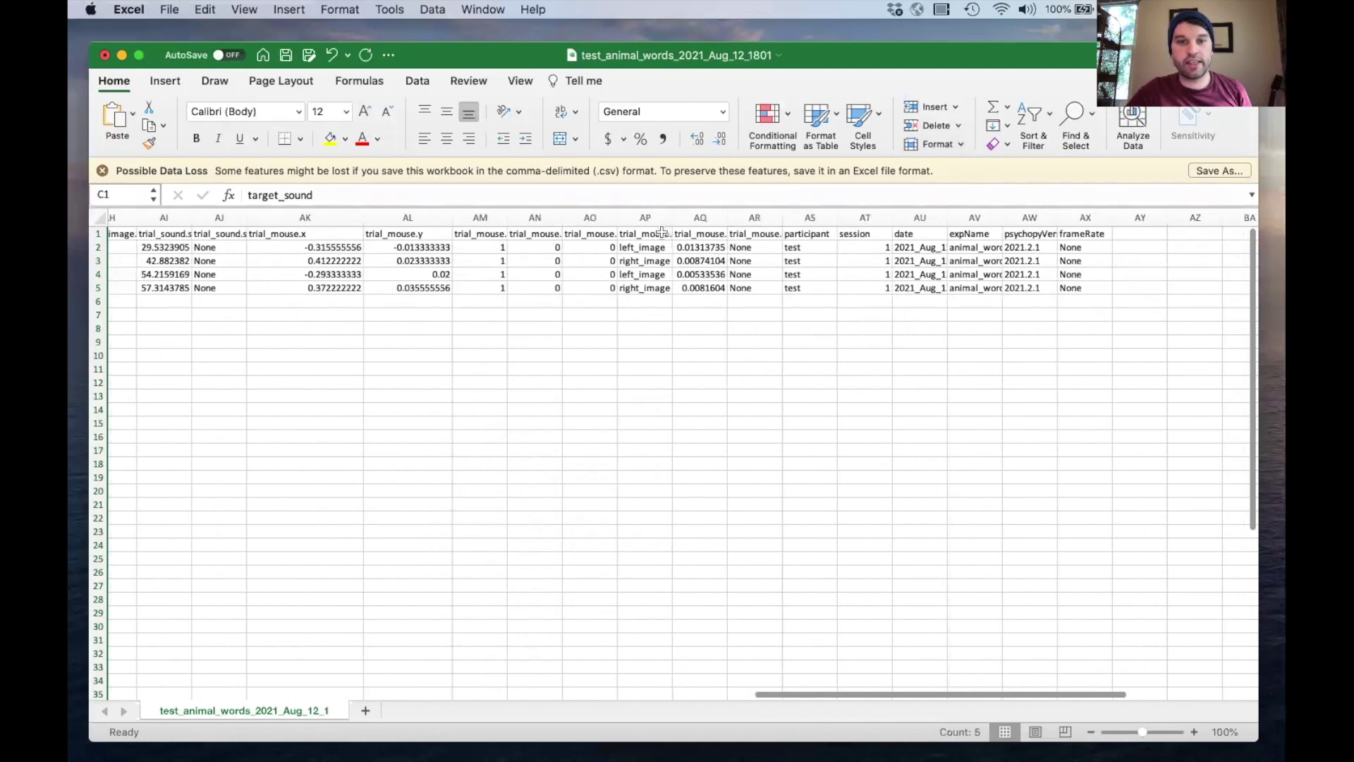
left_click(647, 249)
left_click_drag(672, 218, 741, 220)
- Go through the trial_mouse.clicked_name responses of all four trials cell by cell
left_click(663, 261)
left_click(666, 248)
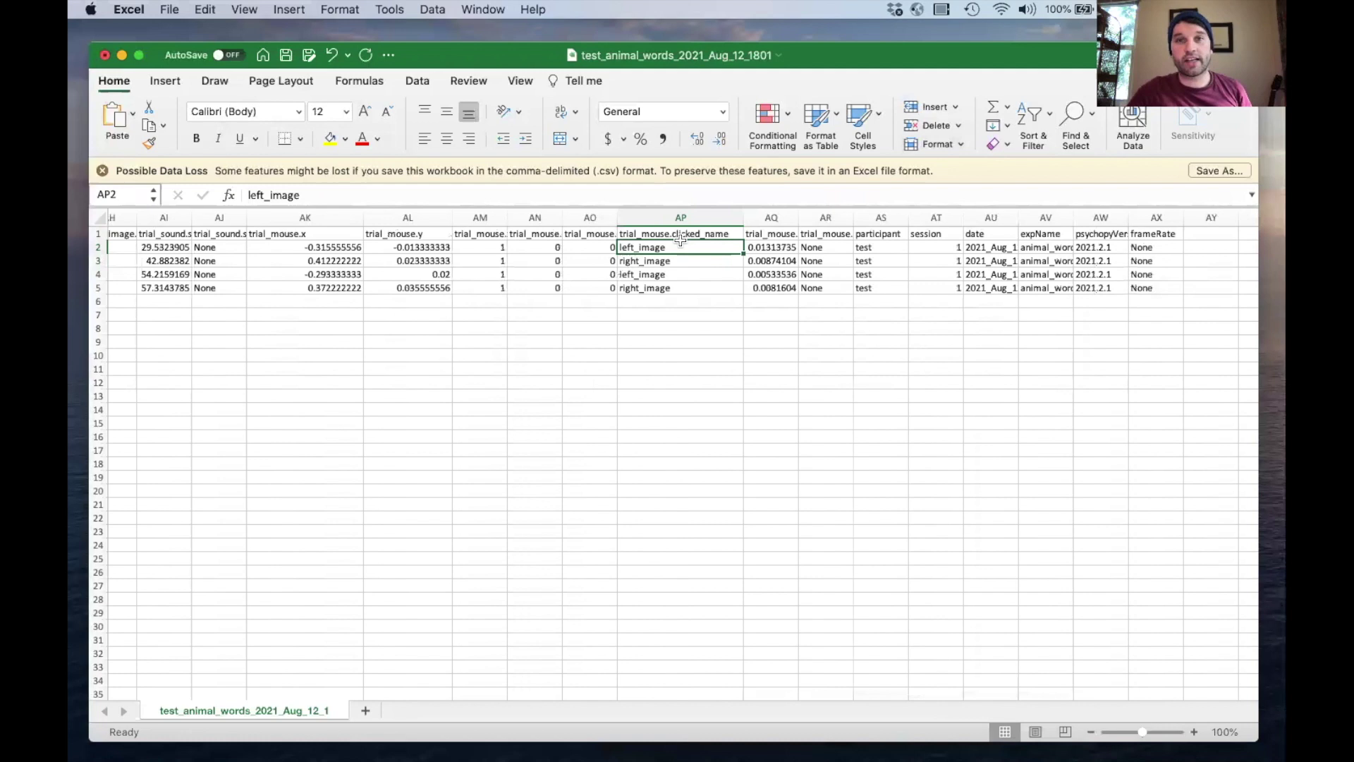
key("Down")
key("Down")
key("Down")
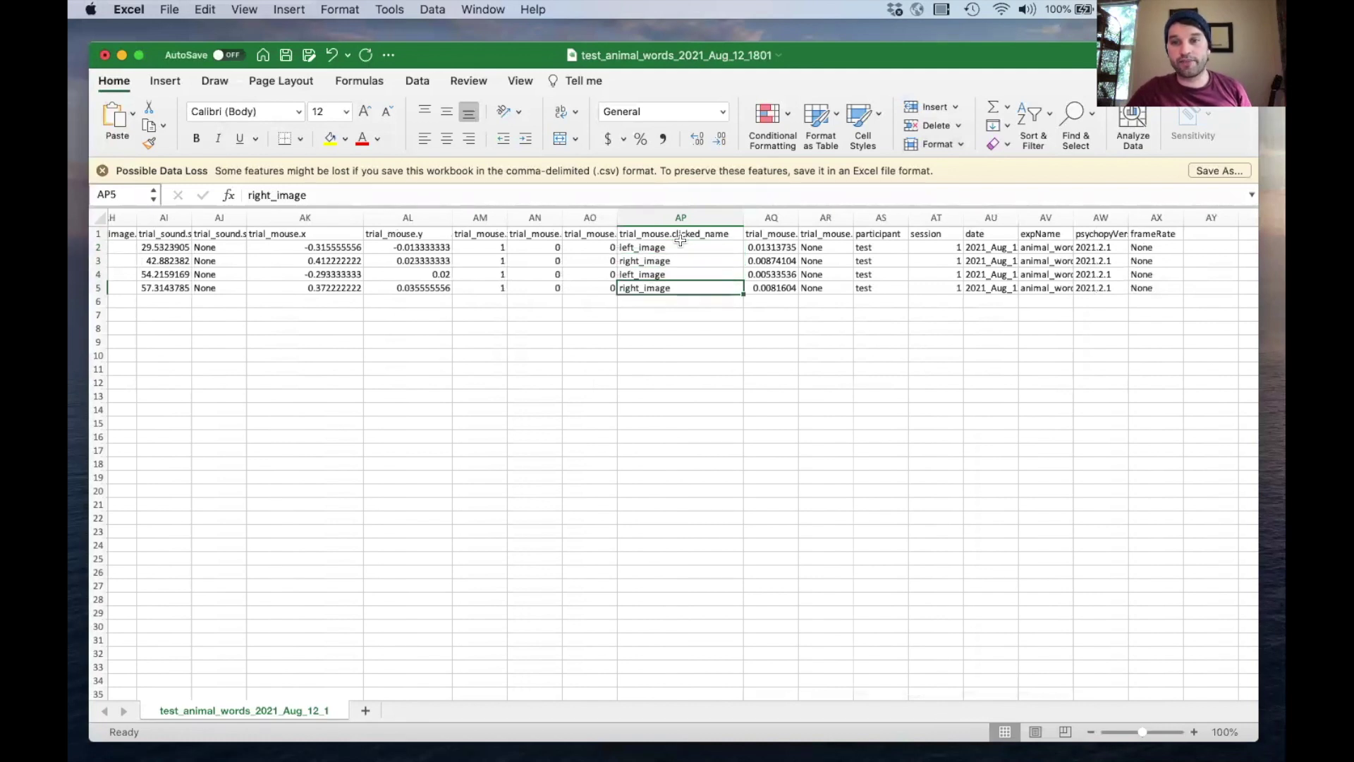
left_click(655, 247)
left_click(672, 260)
left_click(672, 275)
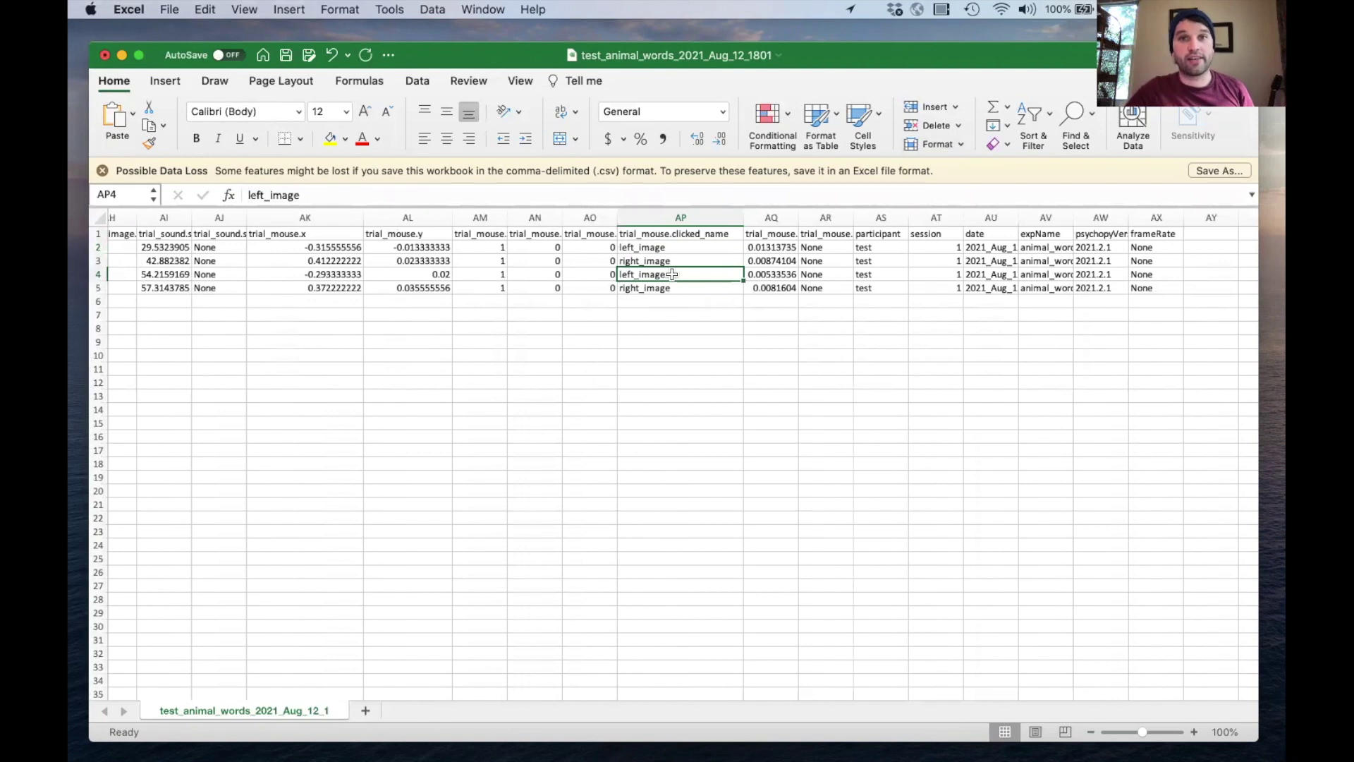
left_click(685, 286)
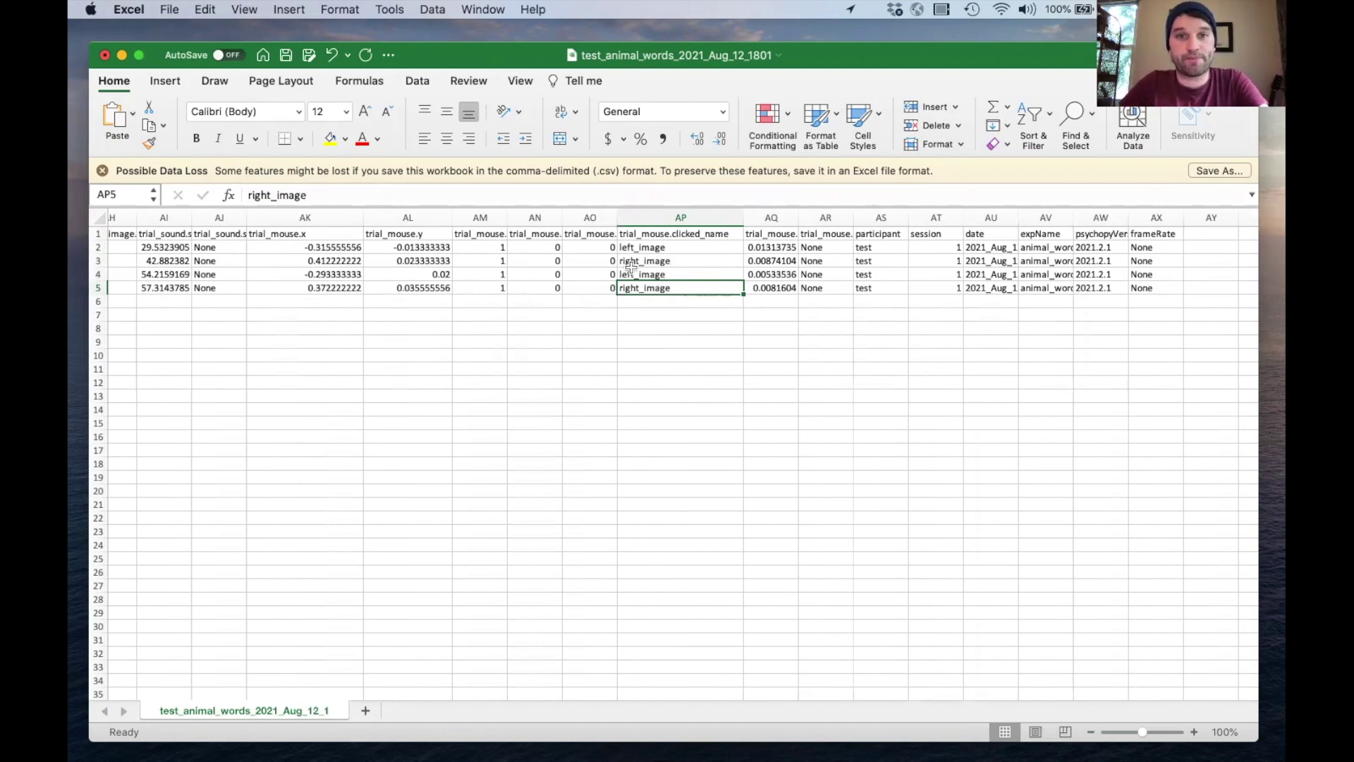
- Switch to Chrome, look through Psychopy Tutorial Sheet 2: Exercises down to the Coder section, and bring up the Tutorial Sheet 1 window
key("super+Tab")
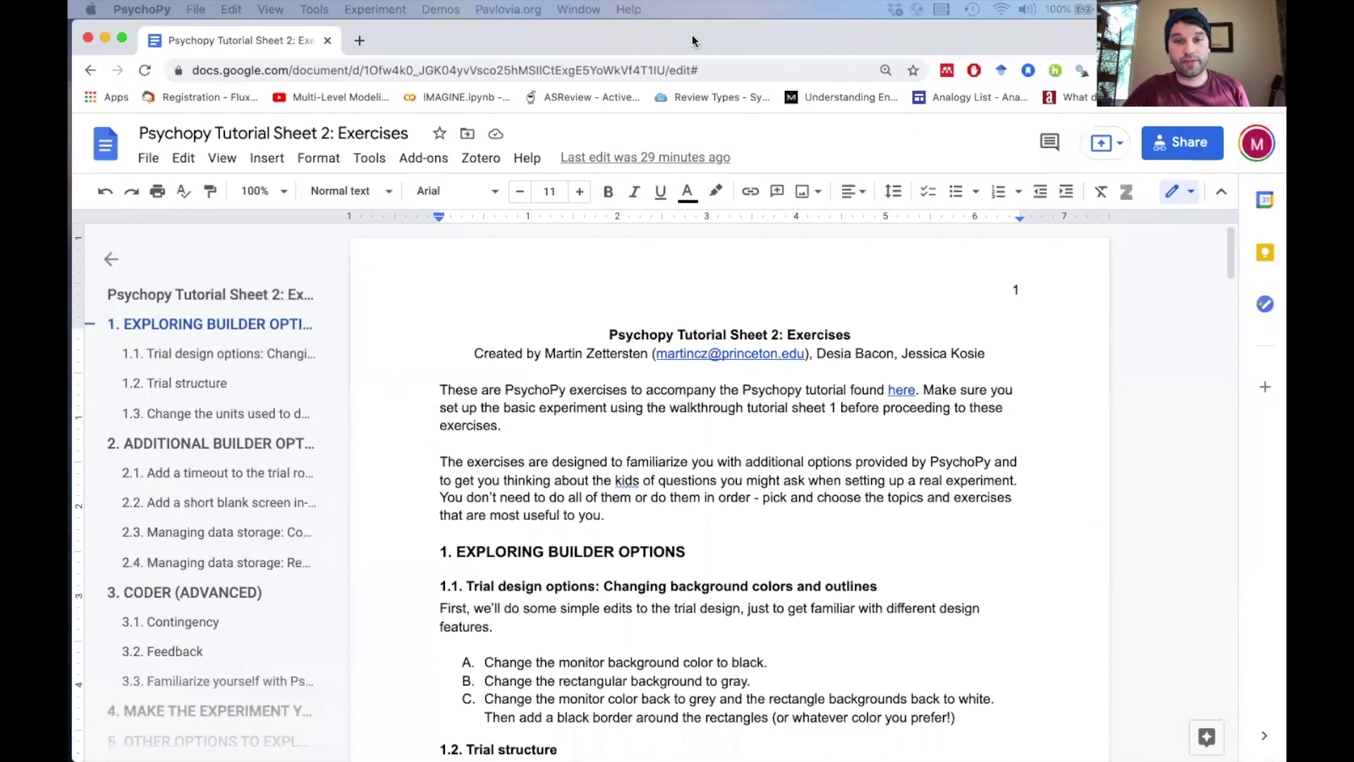
left_click(684, 28)
scroll(842, 617, "down", 2)
scroll(842, 617, "down", 2)
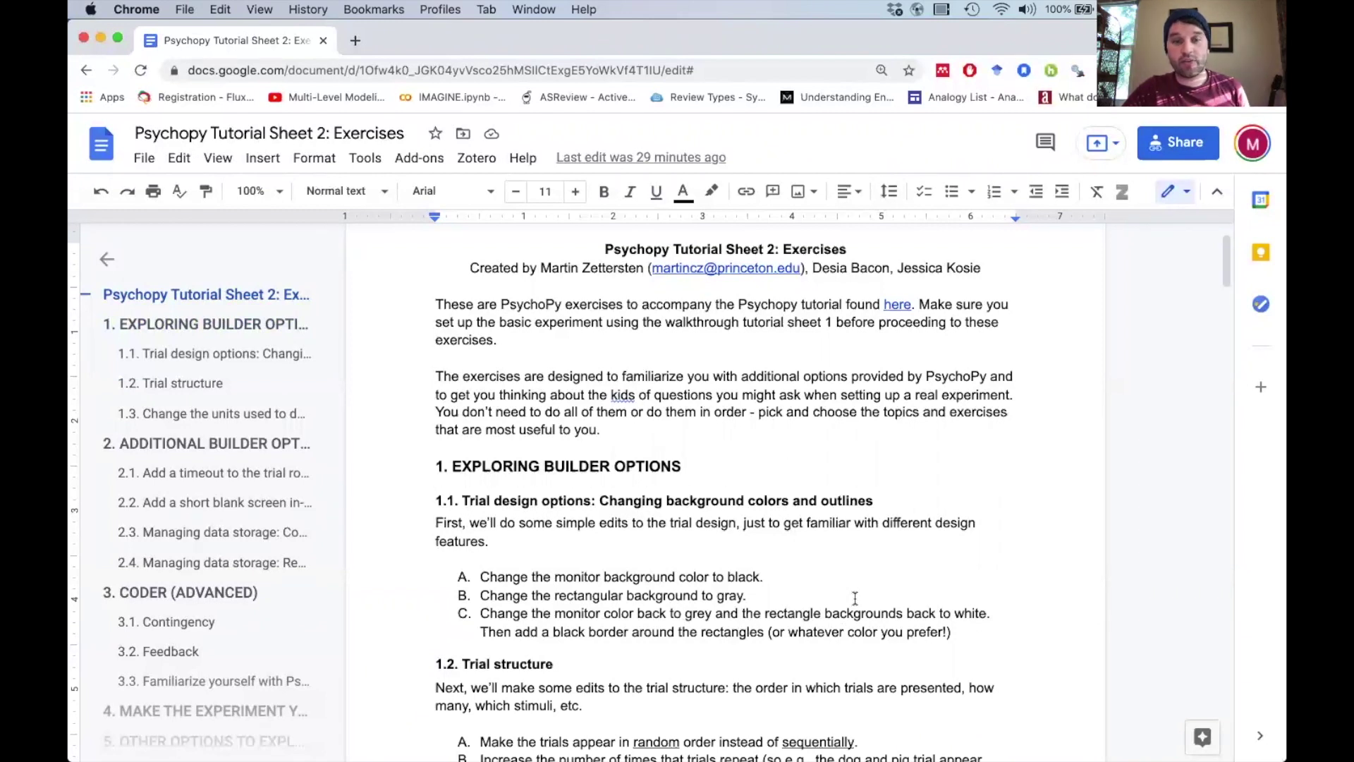
scroll(855, 598, "down", 12)
scroll(855, 598, "down", 12)
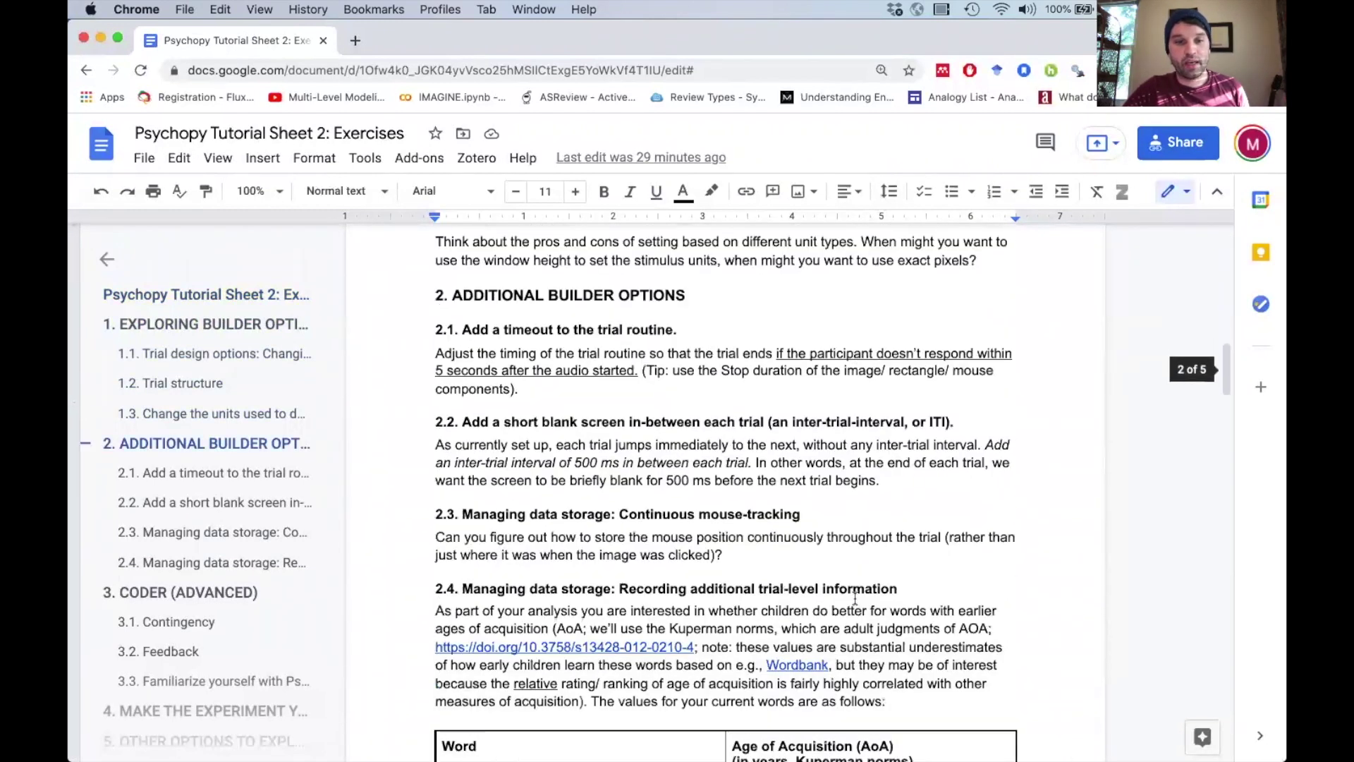
scroll(855, 598, "up", 5)
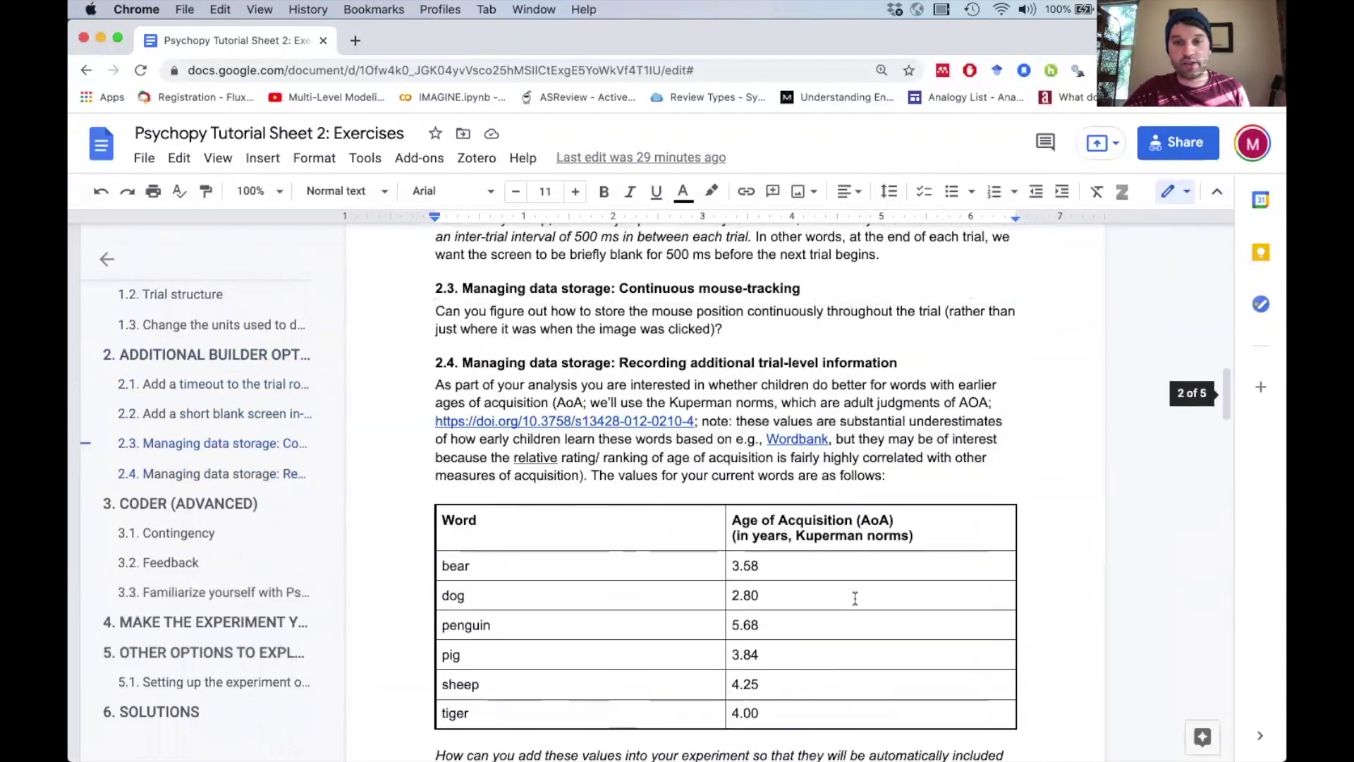
scroll(855, 598, "down", 6)
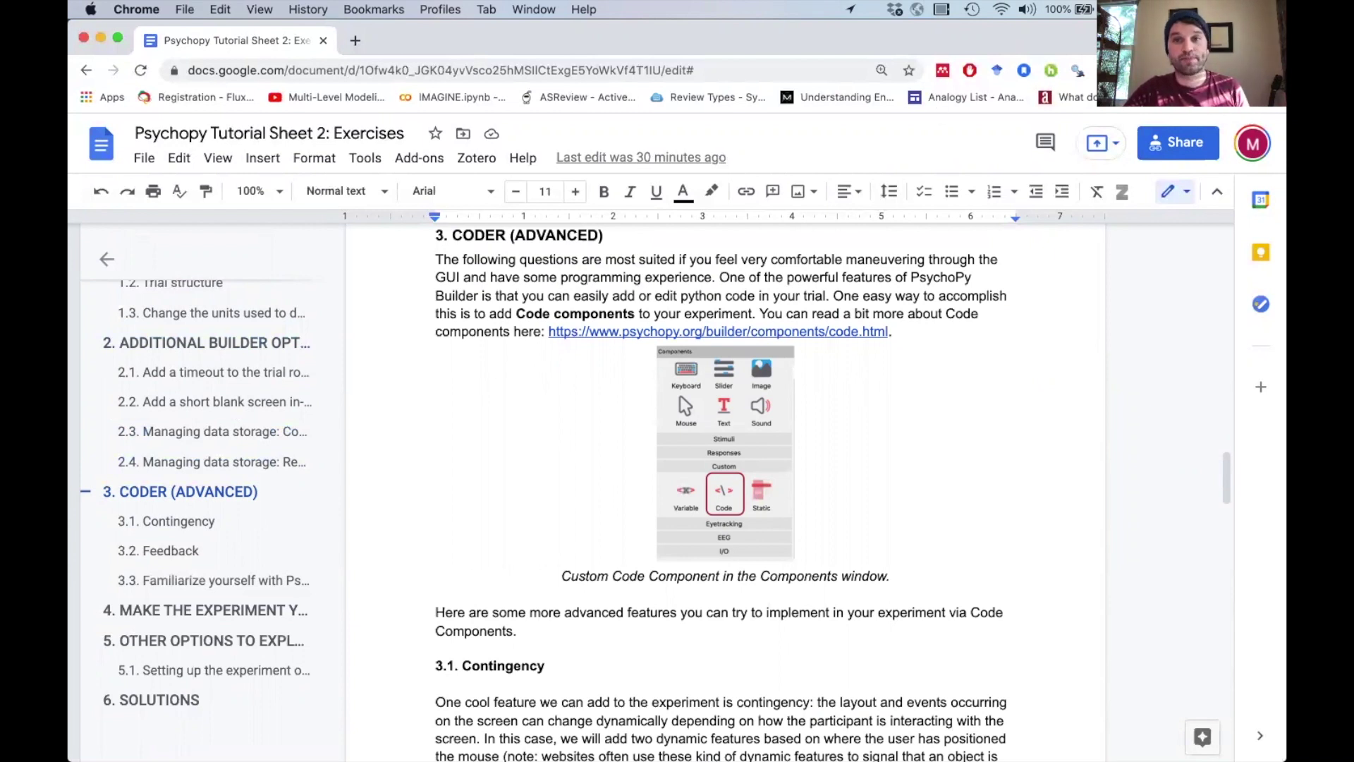
key("super+grave")
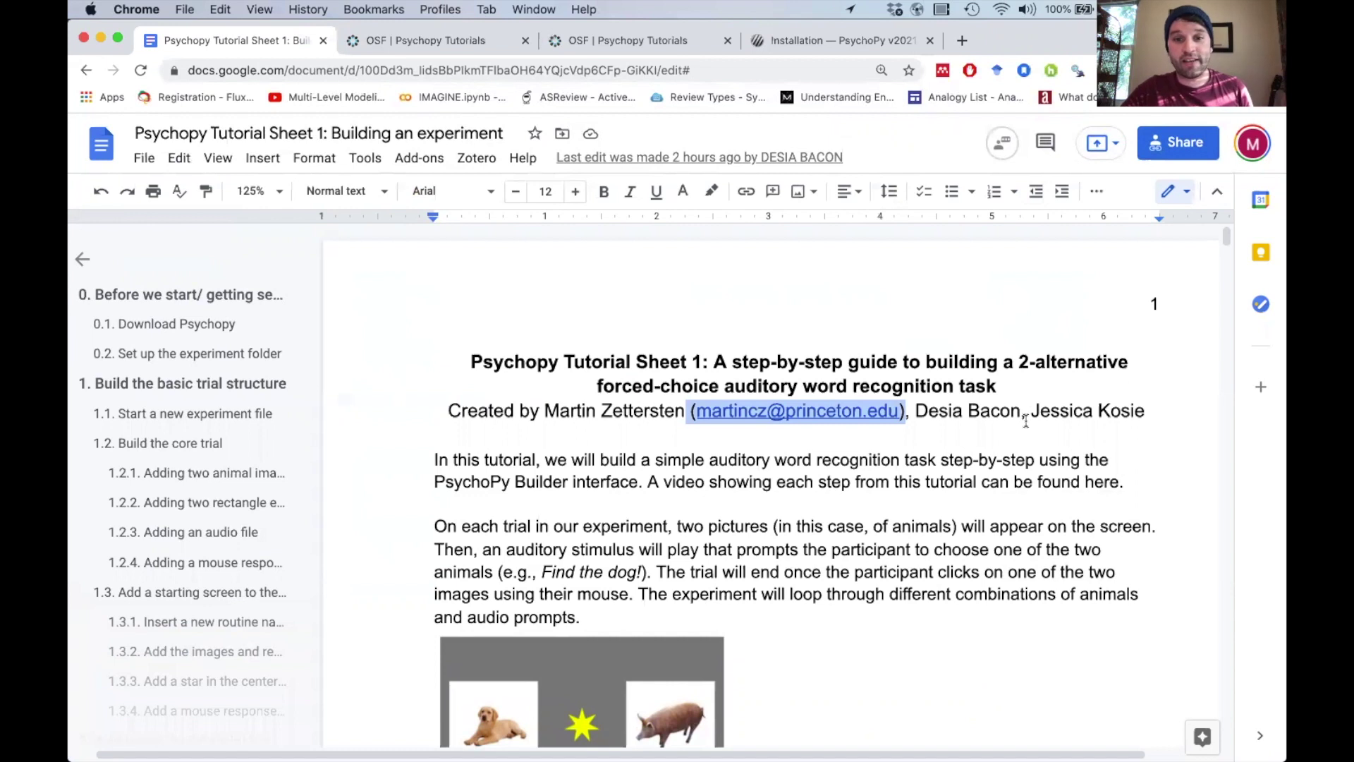